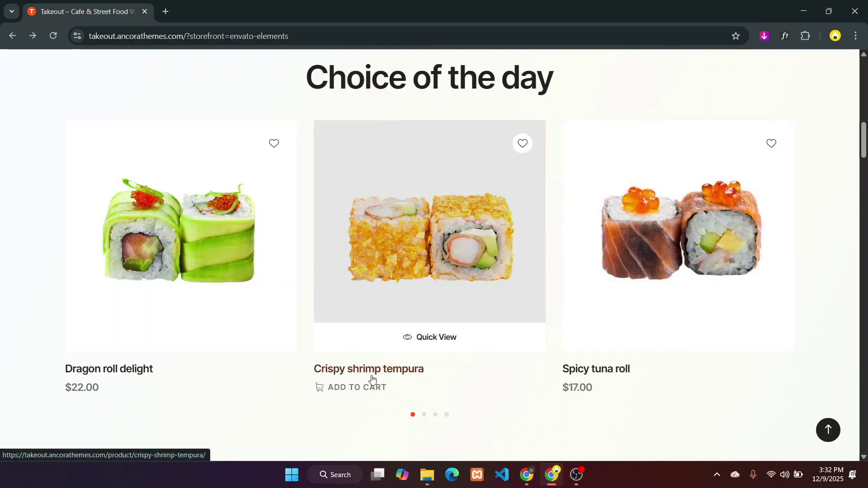
- Examine how the Choice of the day product carousel on the Takeout demo page moves through its four slide positions
left_click(424, 415)
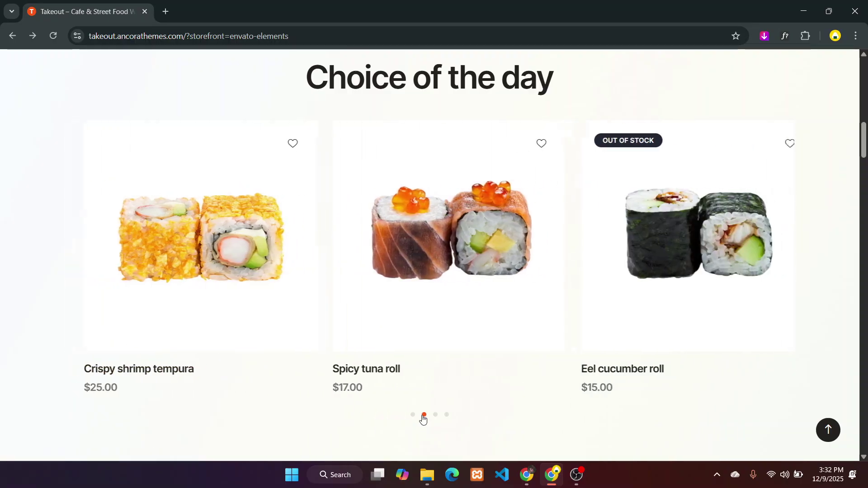
left_click(435, 415)
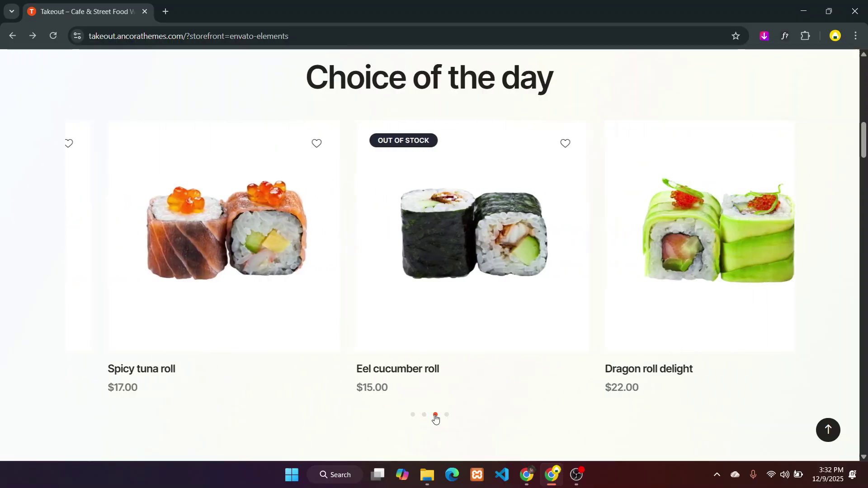
left_click(446, 415)
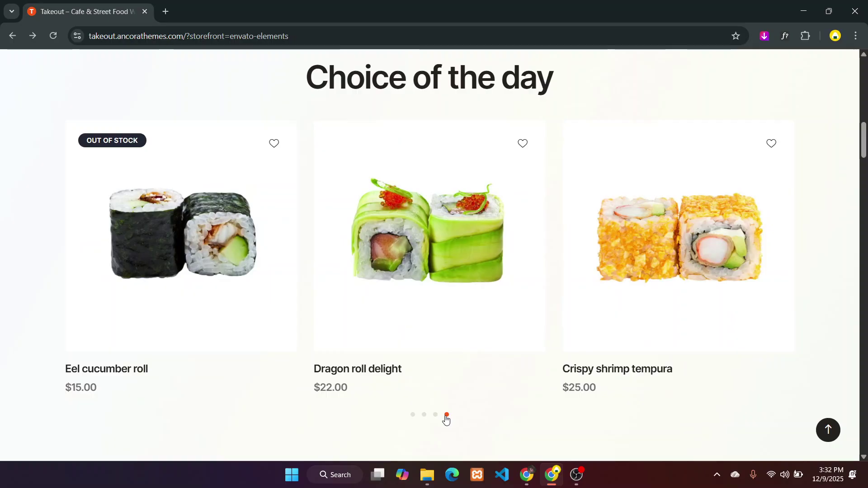
scroll(446, 419, "down", 2)
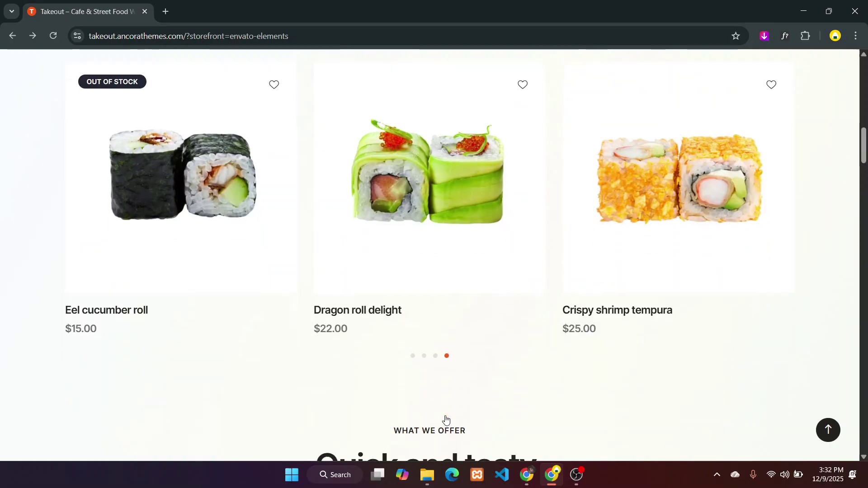
scroll(446, 419, "up", 1)
scroll(446, 420, "up", 1)
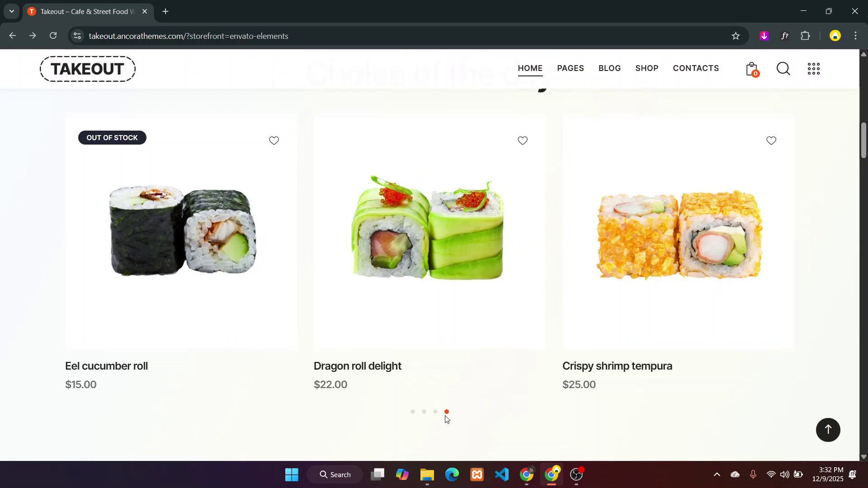
- Switch to the Elementor editor and add an Image Carousel widget below the Choice of the day cards
key("alt+Tab")
key("alt+Tab")
key("alt+Tab")
key("alt+Tab")
key("alt+Tab")
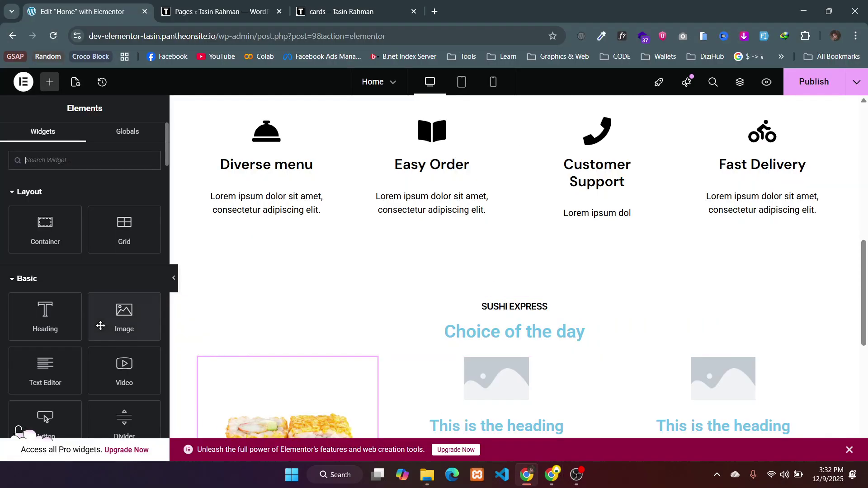
left_click(26, 194)
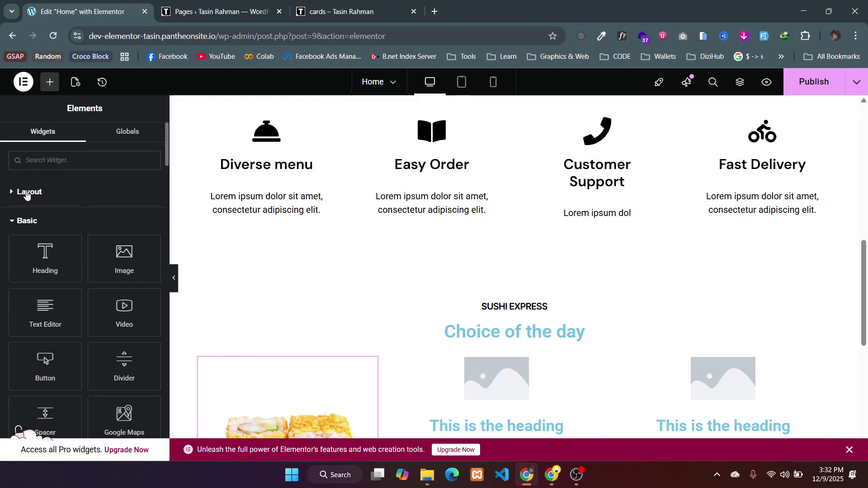
left_click(26, 219)
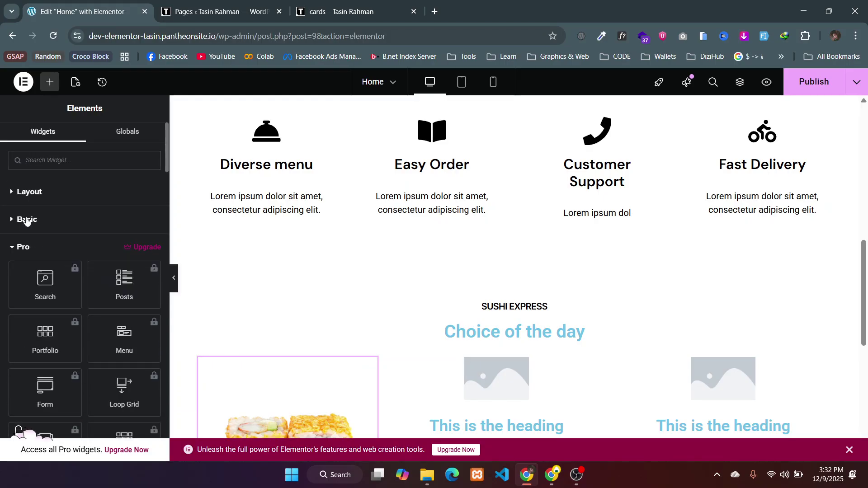
left_click(26, 248)
scroll(68, 303, "down", 2)
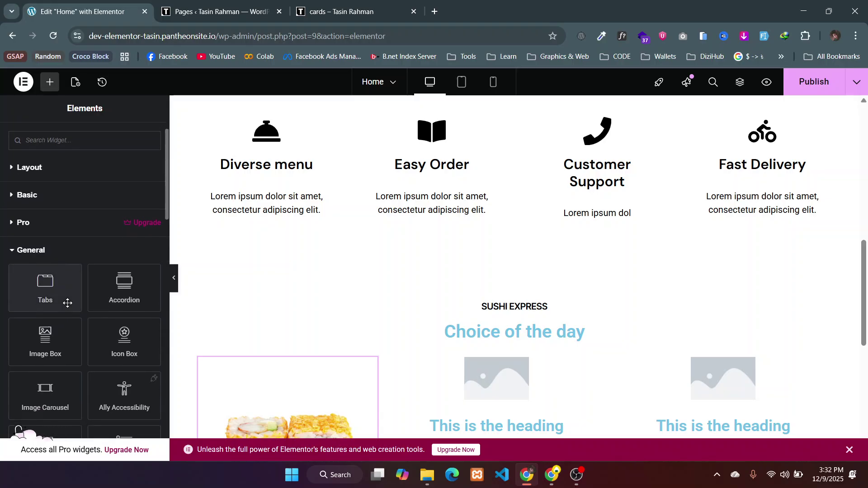
scroll(67, 303, "down", 1)
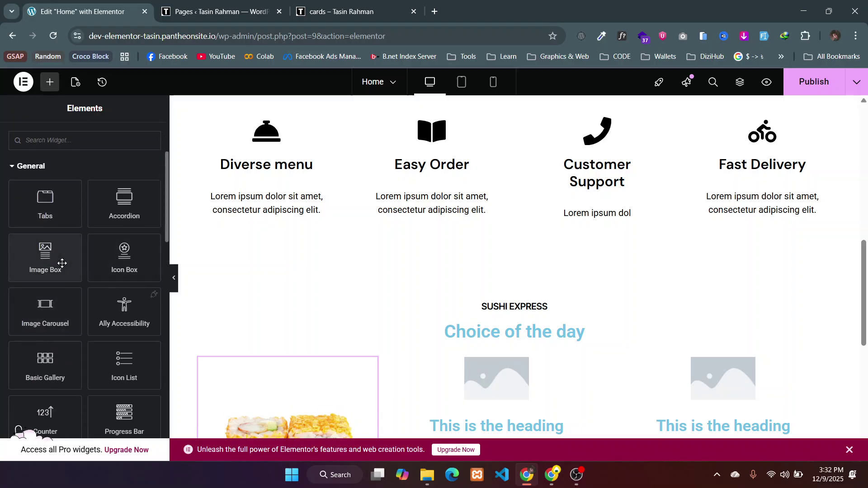
scroll(127, 268, "down", 1)
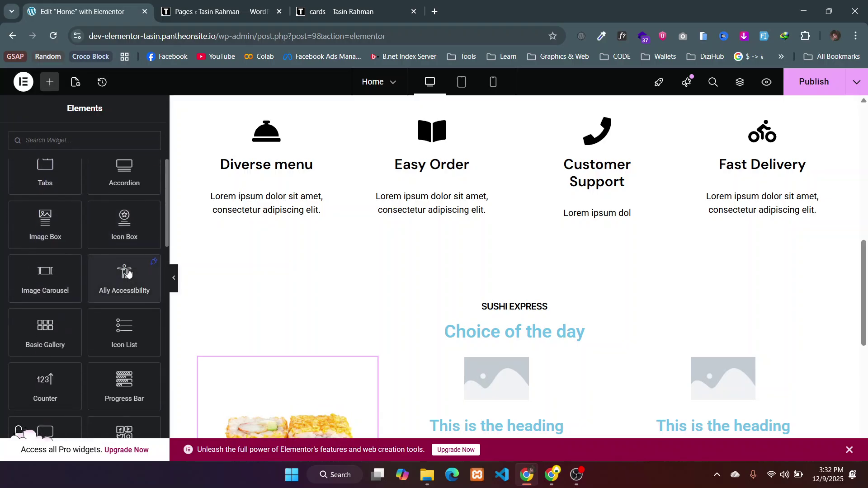
scroll(278, 306, "down", 8)
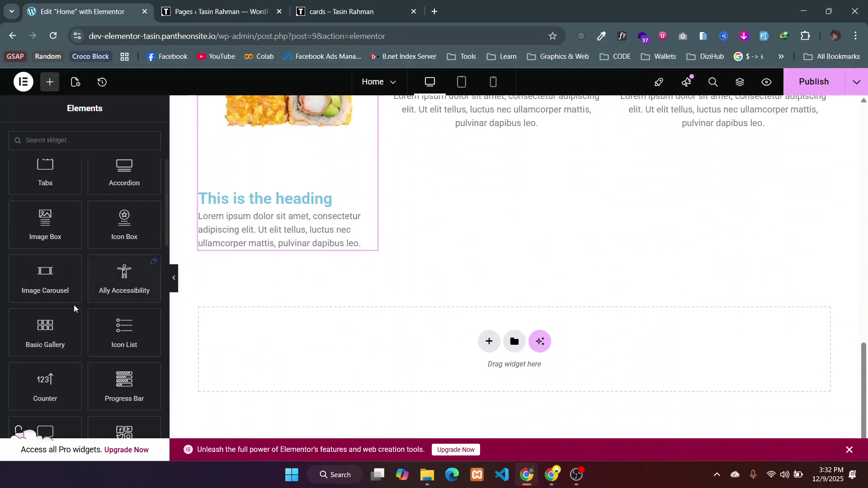
left_click_drag(23, 276, 323, 338)
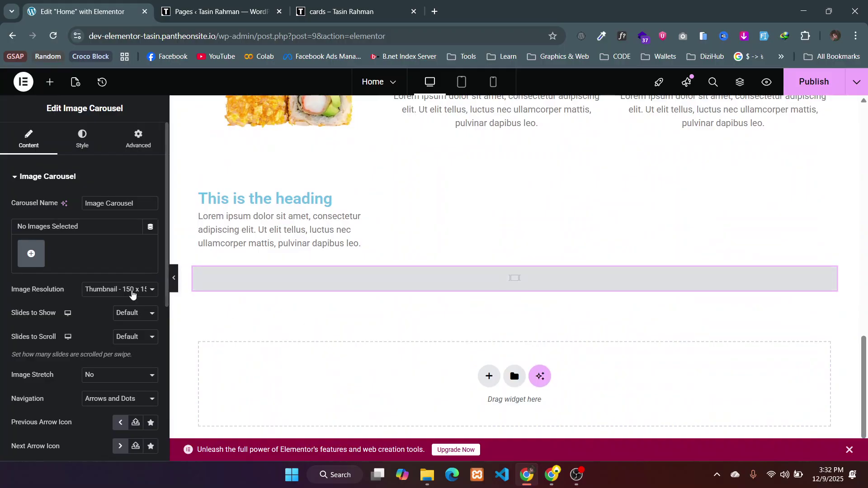
- Fill the carousel with a new gallery of the three sushi images from the media library
left_click(31, 253)
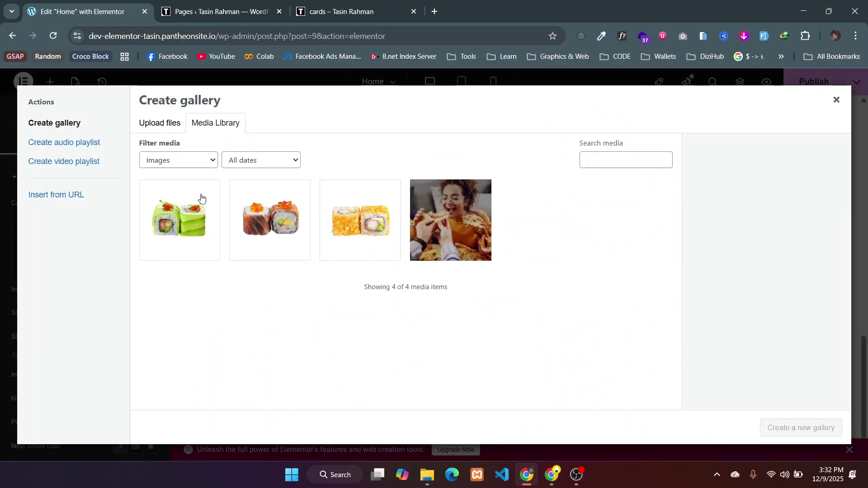
left_click(200, 199)
left_click(270, 228)
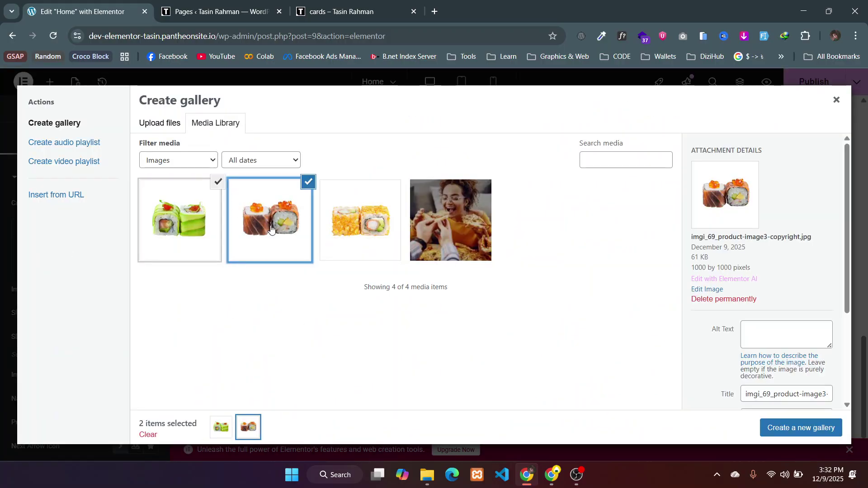
left_click(344, 222)
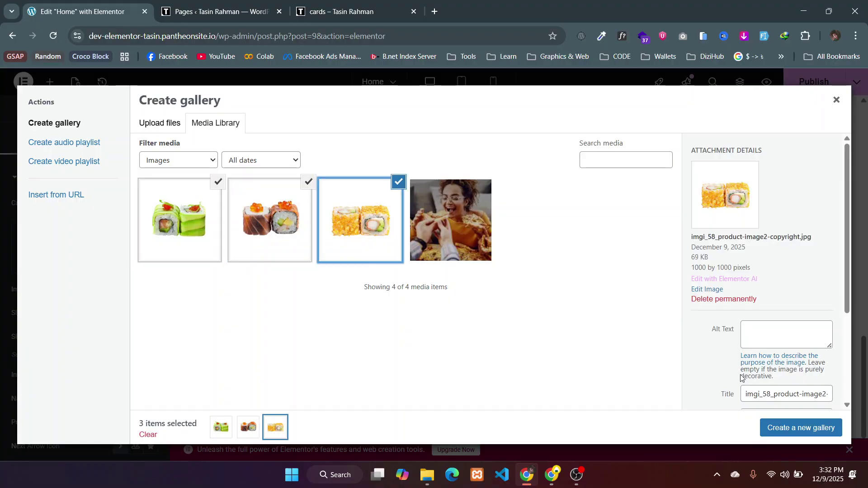
left_click(780, 433)
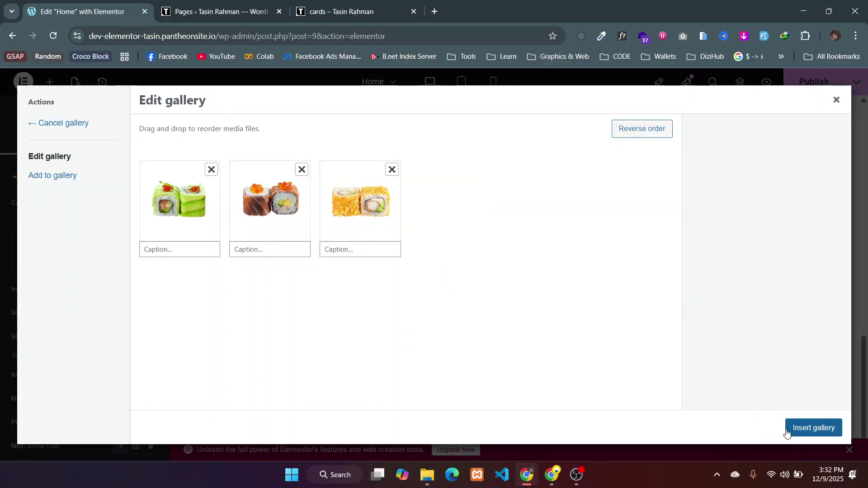
left_click(786, 432)
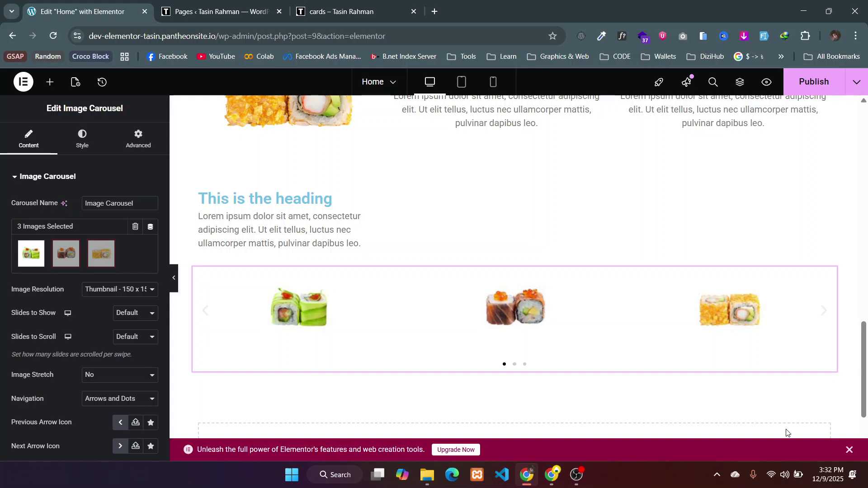
- Compare the carousel with the Takeout demo page and set its image resolution to Full
scroll(786, 433, "down", 2)
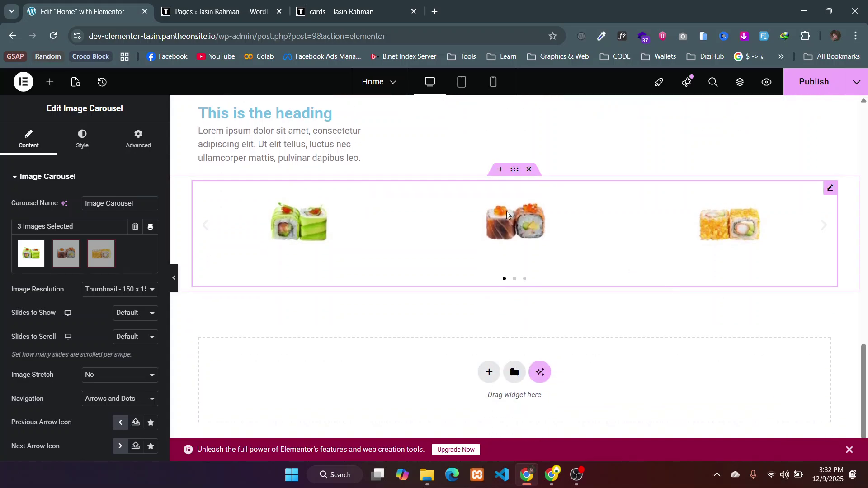
key("alt+Tab")
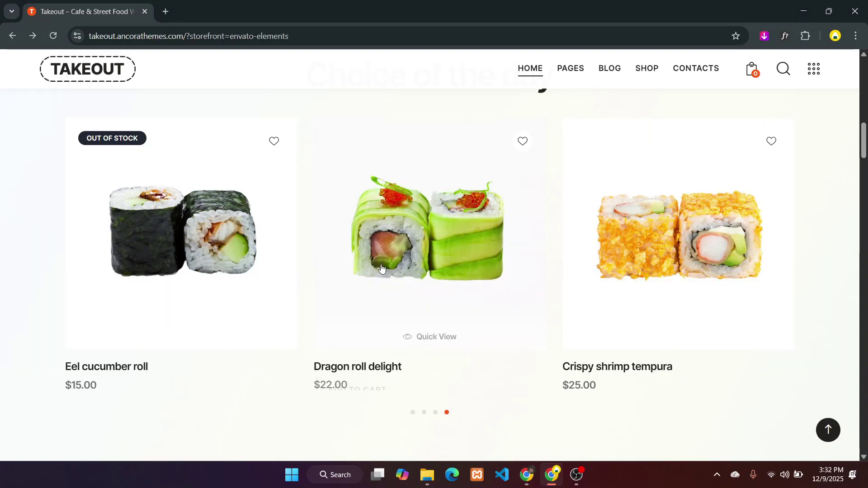
key("alt+Tab")
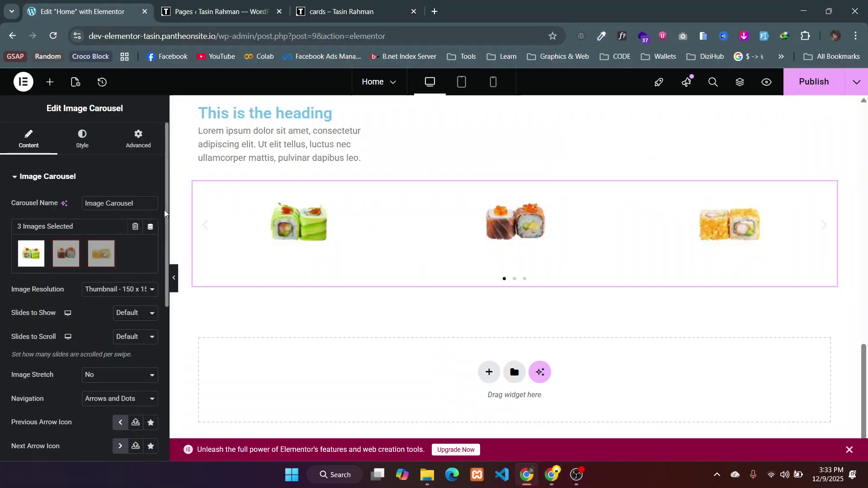
left_click(109, 292)
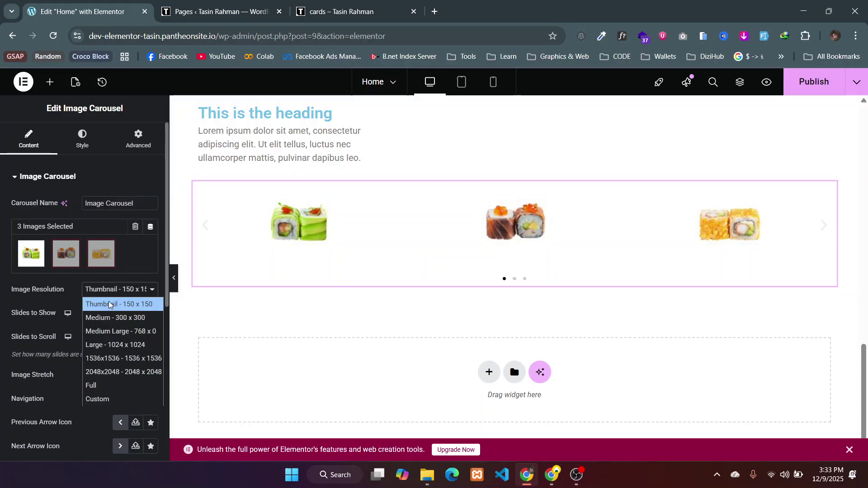
left_click(109, 386)
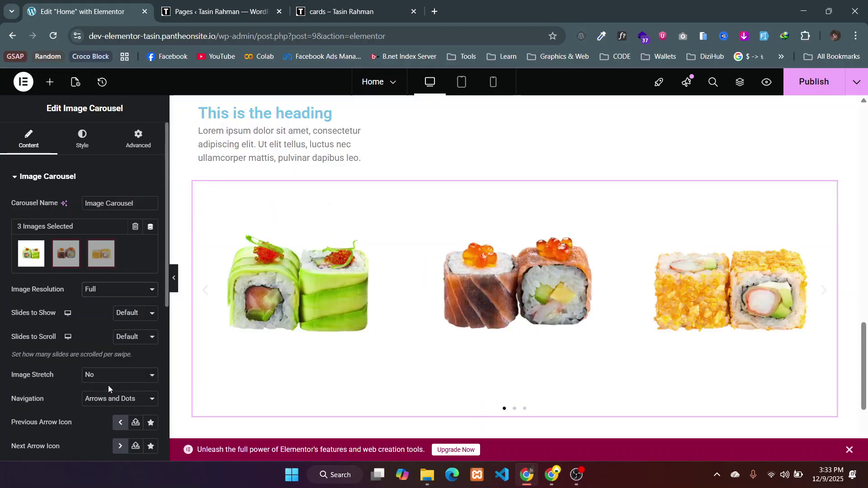
scroll(284, 325, "down", 1)
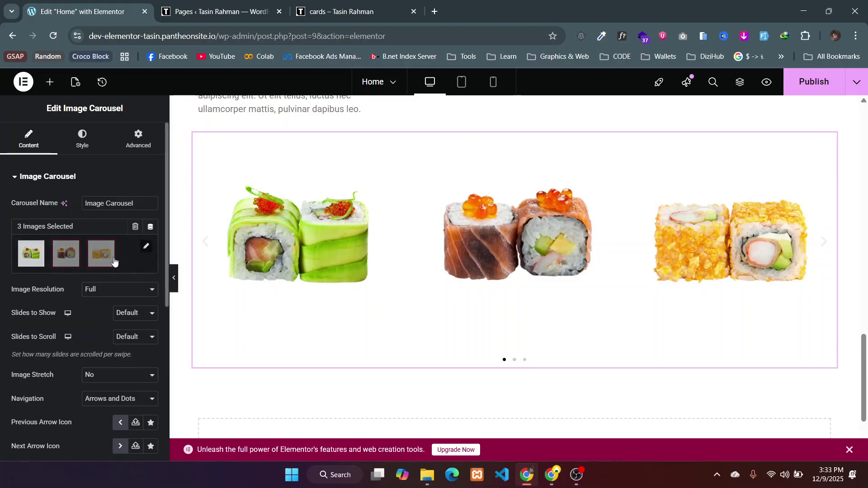
- Add the pizza-eating photo to the carousel's gallery as a fourth image and advance the carousel to its second slide
left_click(145, 246)
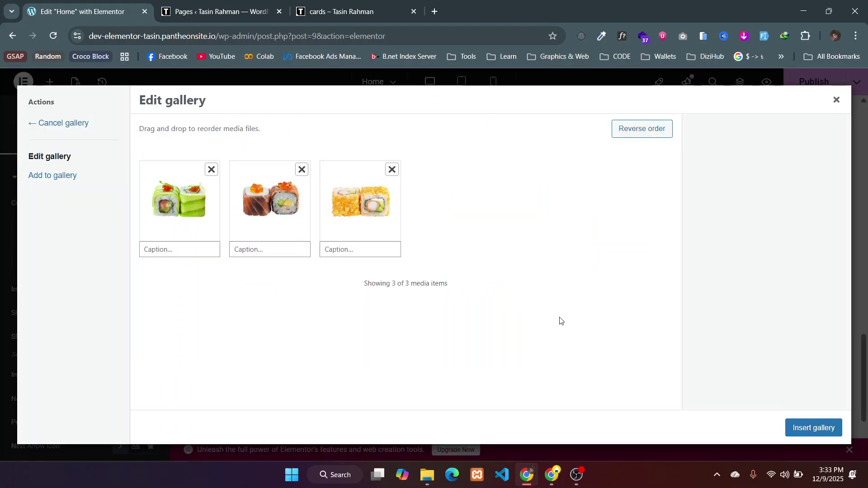
left_click(802, 427)
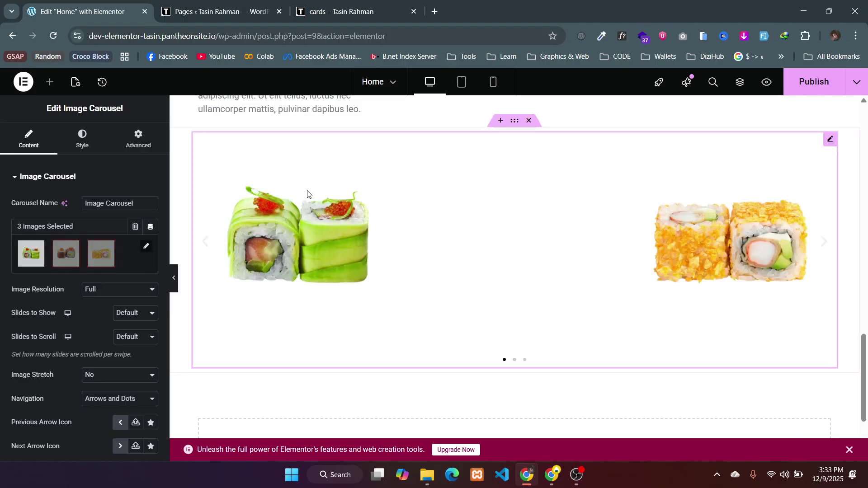
left_click(118, 243)
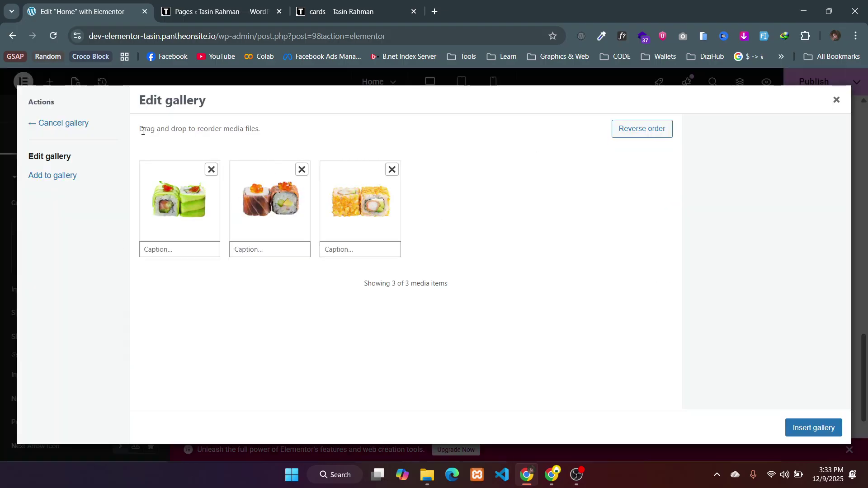
left_click(77, 175)
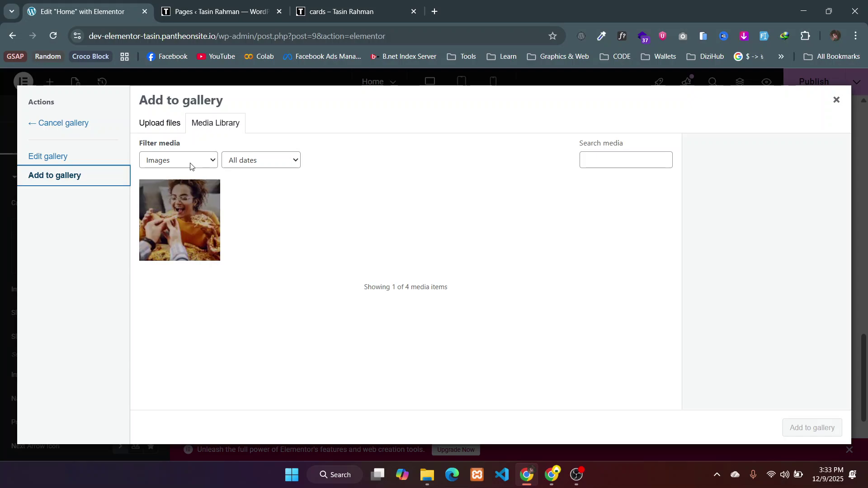
left_click(190, 233)
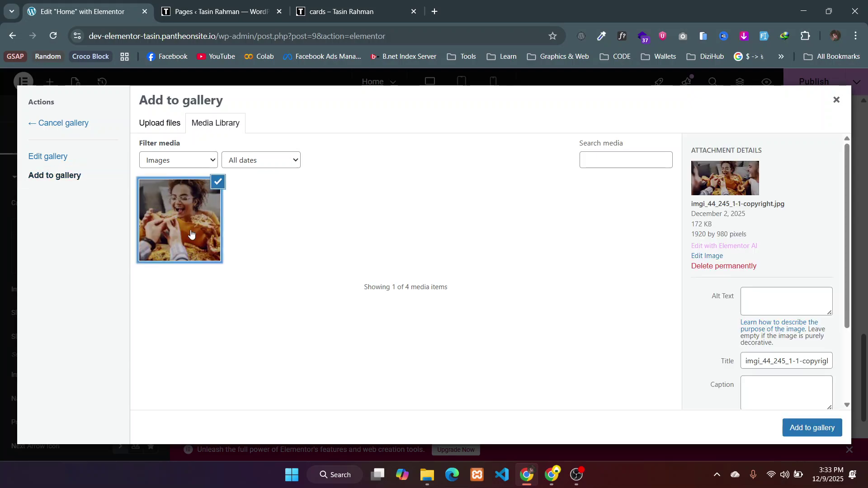
left_click(803, 432)
left_click(812, 428)
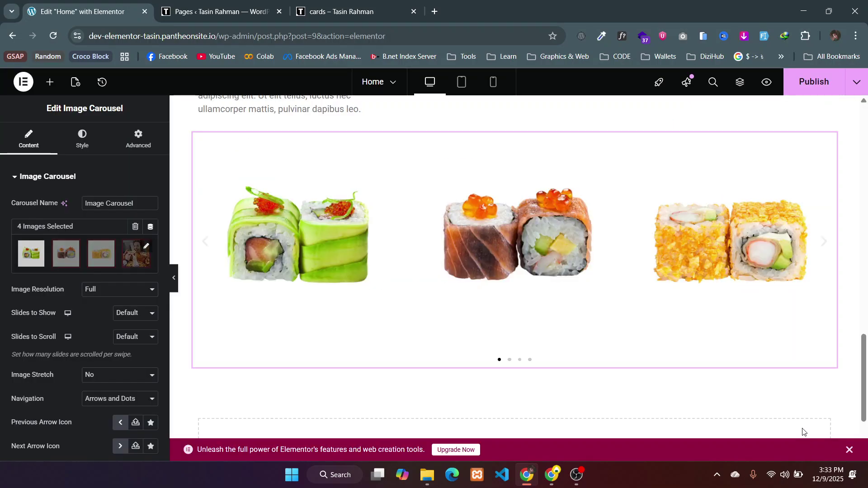
left_click(508, 360)
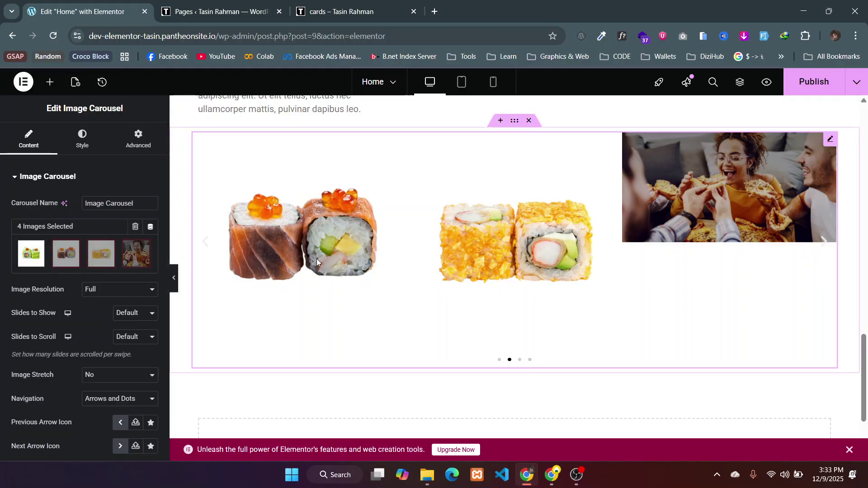
- Remove the pizza-eating photo from the carousel's gallery and reinsert the gallery with the three sushi images
left_click(146, 252)
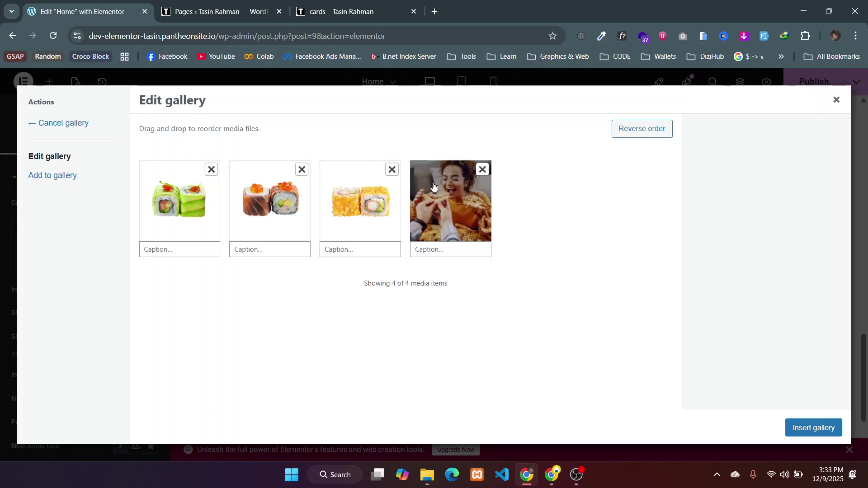
left_click(482, 171)
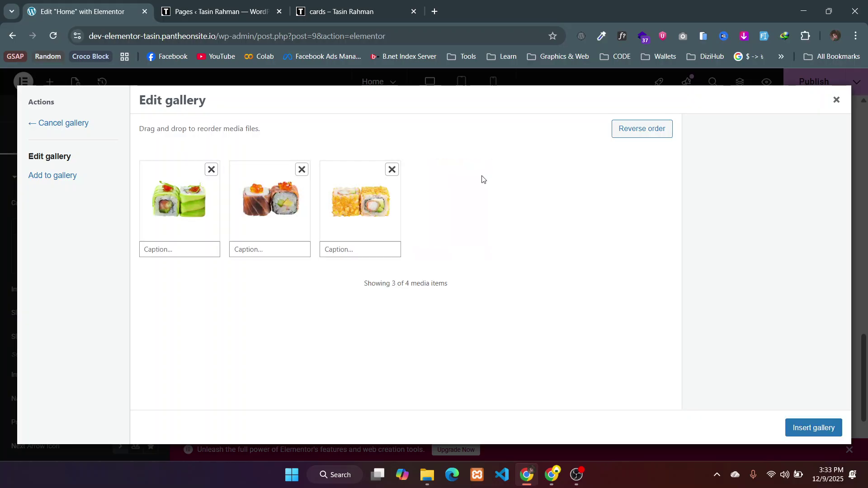
left_click(801, 428)
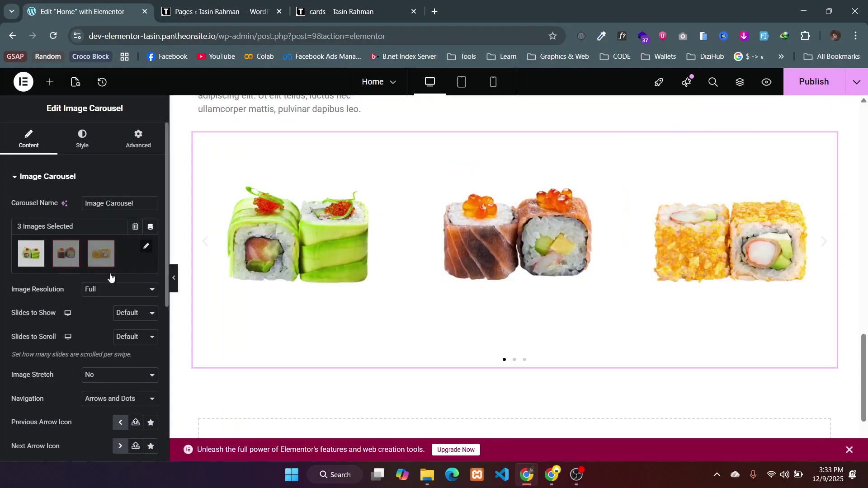
- Compare the carousel and its settings with the Takeout demo page, and show the second slide of the demo's carousel
key("alt+Tab")
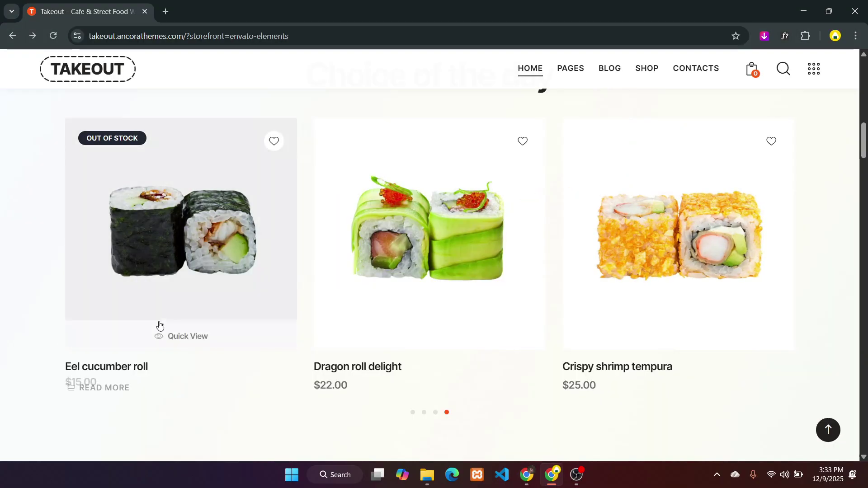
key("alt+Tab")
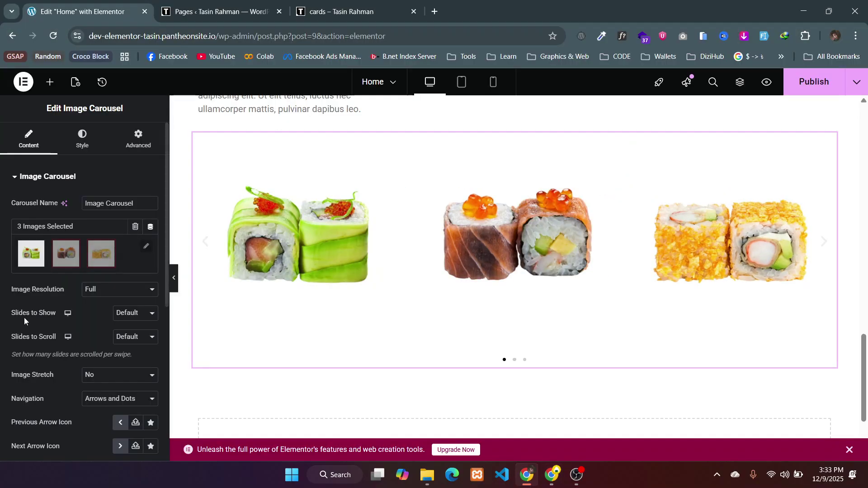
scroll(37, 260, "down", 2)
scroll(37, 260, "down", 1)
key("alt+Tab")
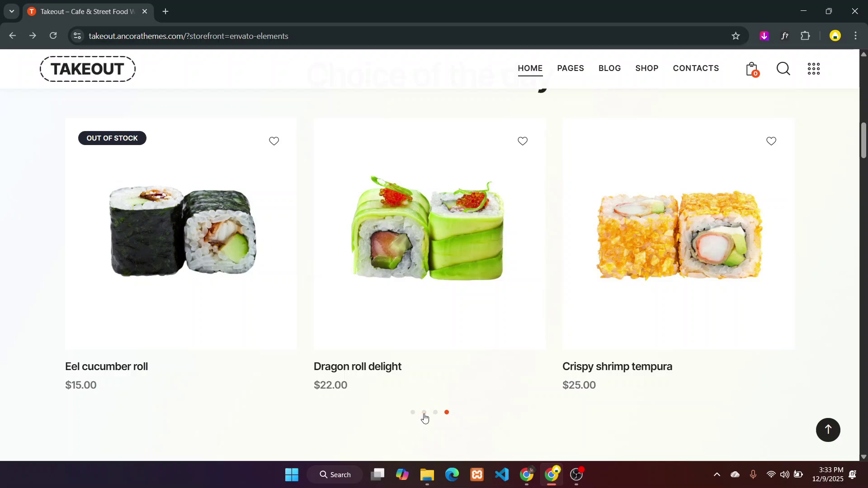
left_click(424, 413)
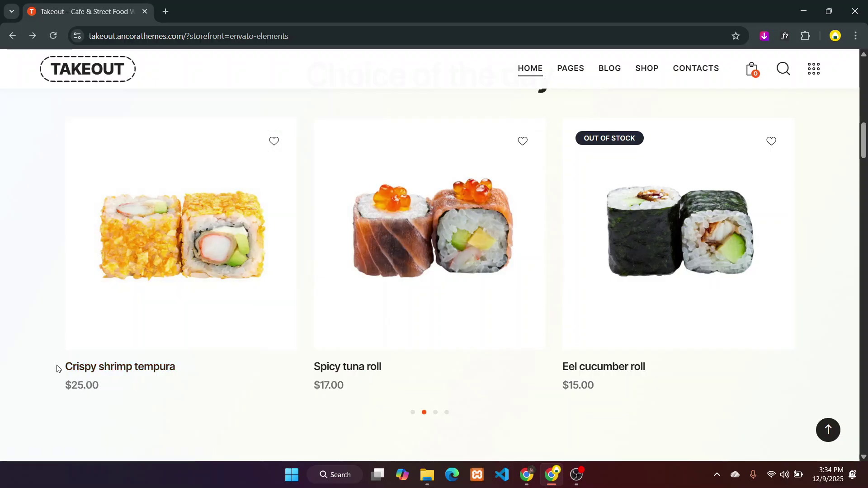
key("alt+Tab")
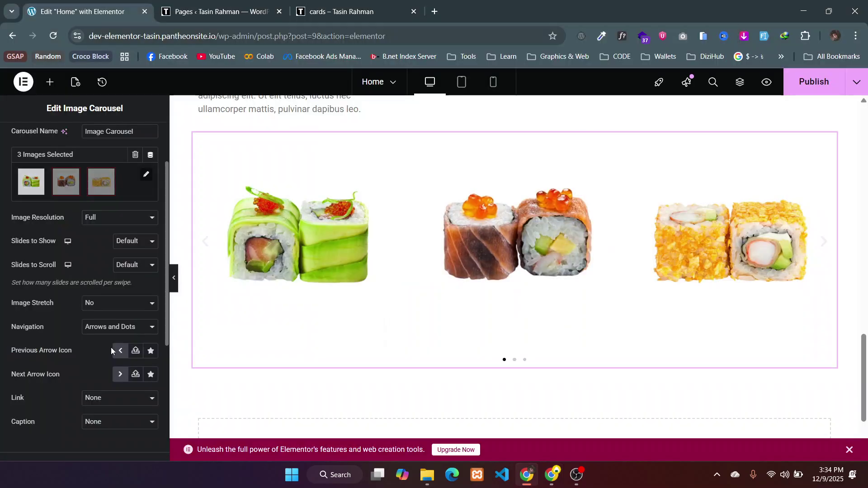
- Look up the Image Carousel widget among the General widgets and reselect the carousel on the page
scroll(77, 301, "up", 2)
left_click(50, 83)
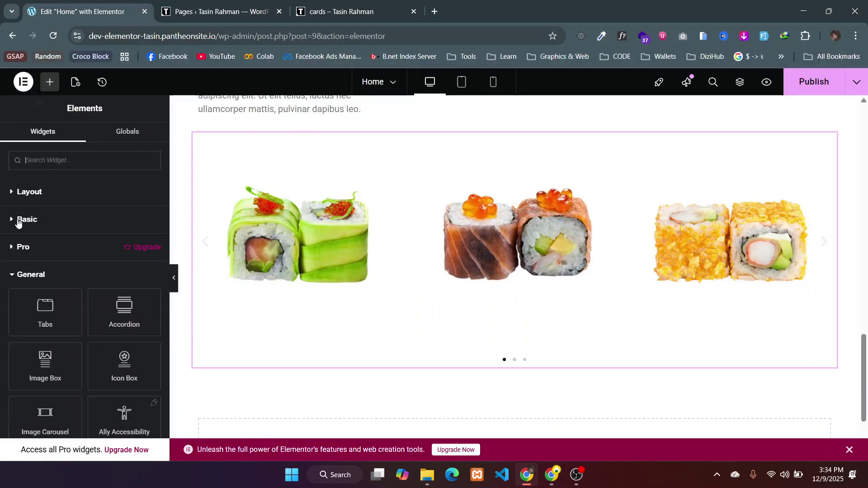
scroll(66, 329, "down", 2)
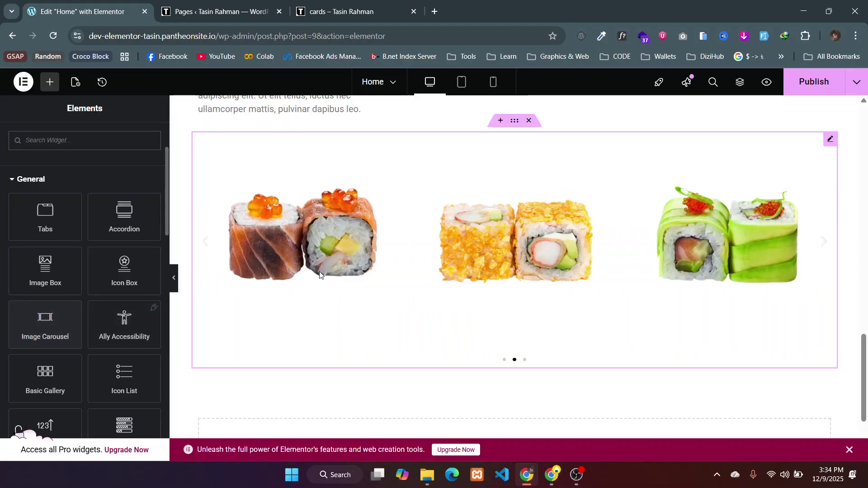
left_click(308, 221)
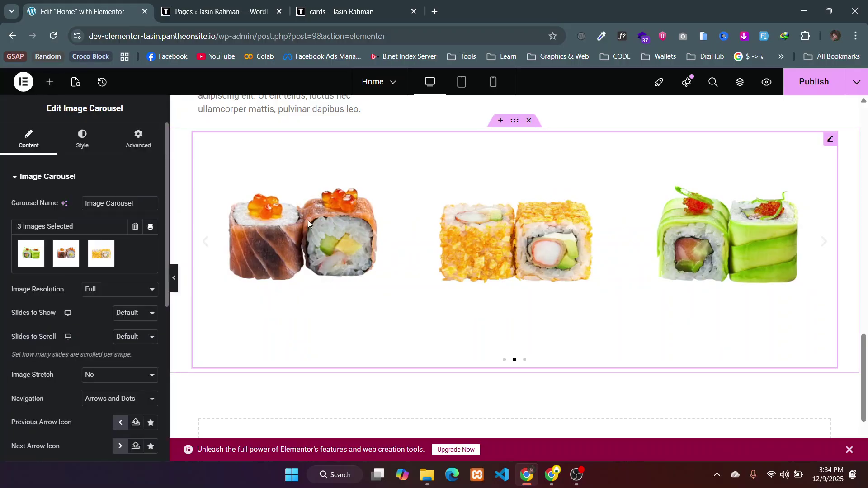
- Try the Thumbnail - 150 x 150 image resolution on the carousel and restore it to Full
scroll(96, 229, "down", 2)
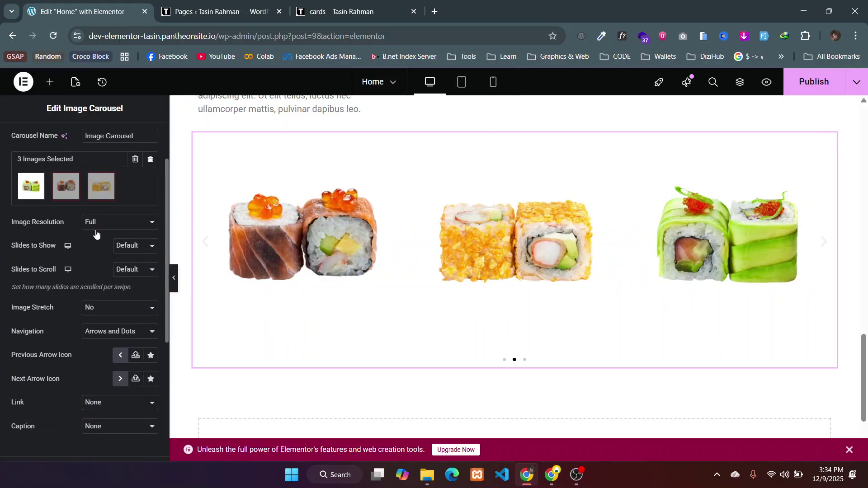
left_click(111, 225)
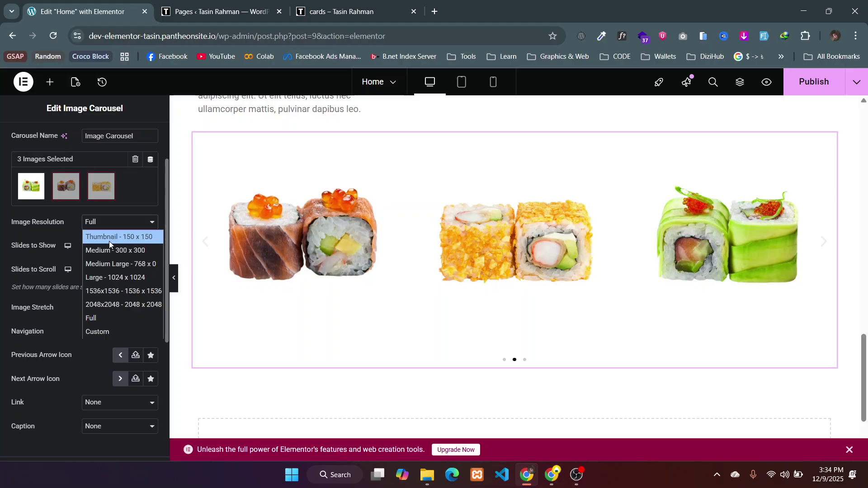
left_click(109, 240)
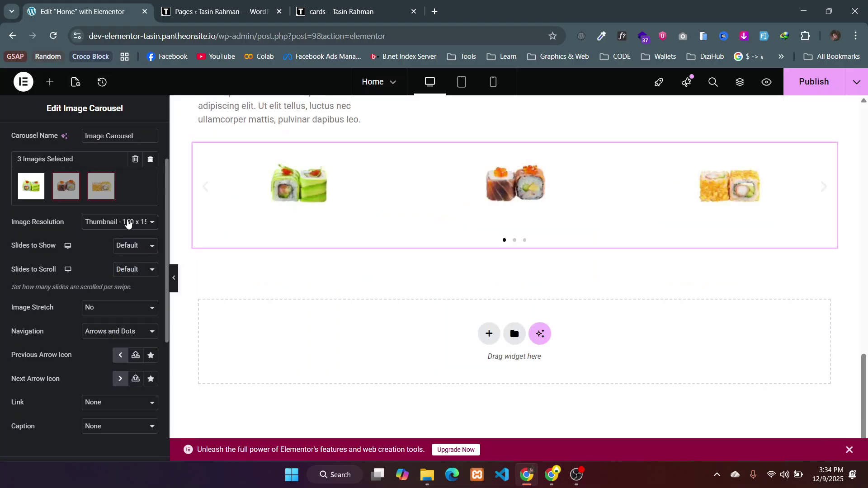
left_click(126, 222)
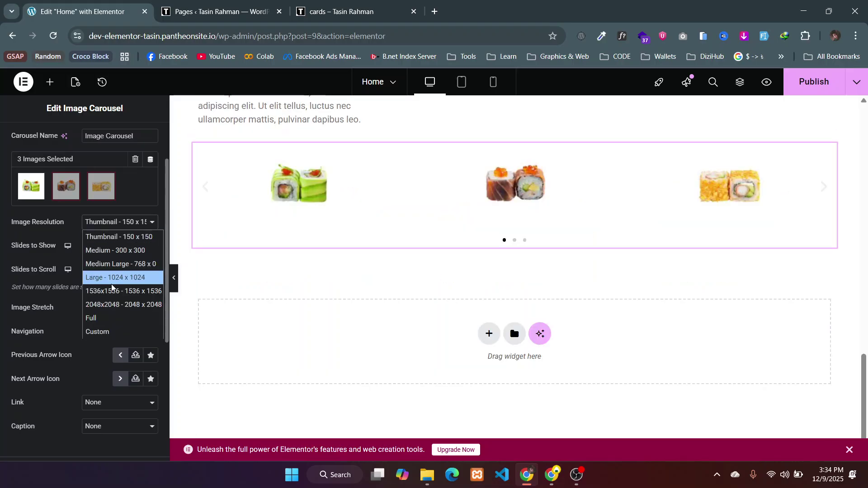
left_click(101, 318)
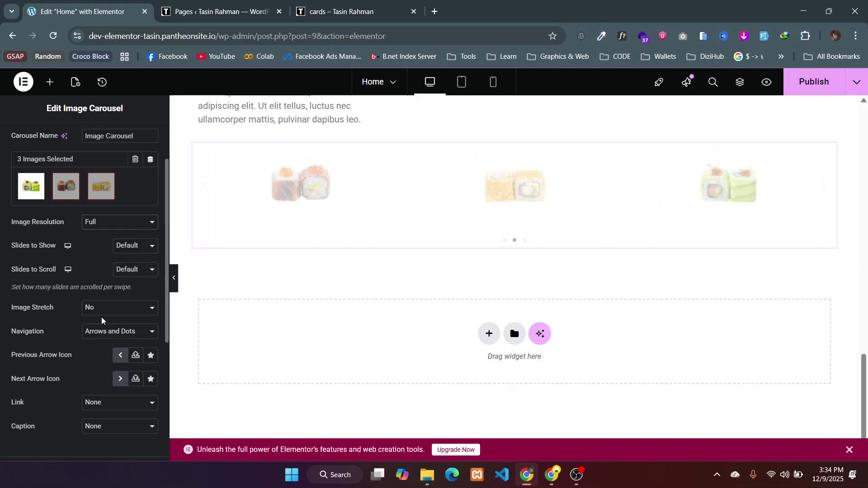
- Set the carousel's slides to show to 2, and try the Medium Large - 768 x 0 image resolution before restoring Full
left_click(134, 246)
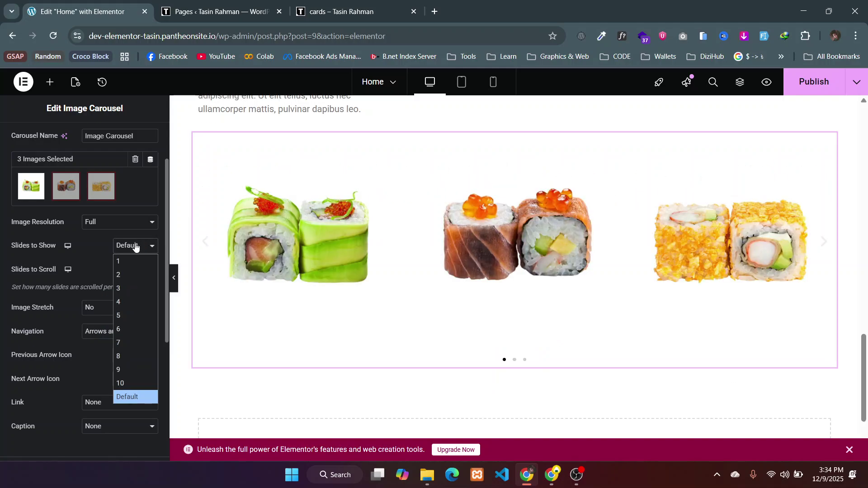
left_click(132, 275)
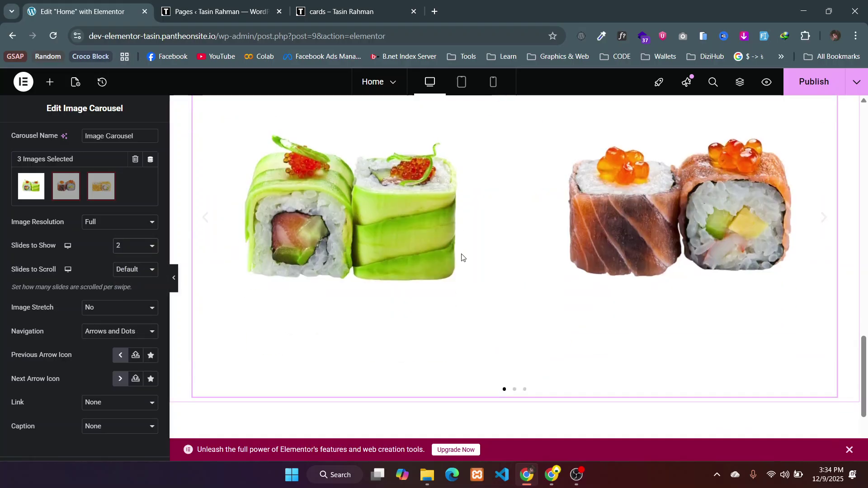
left_click(90, 222)
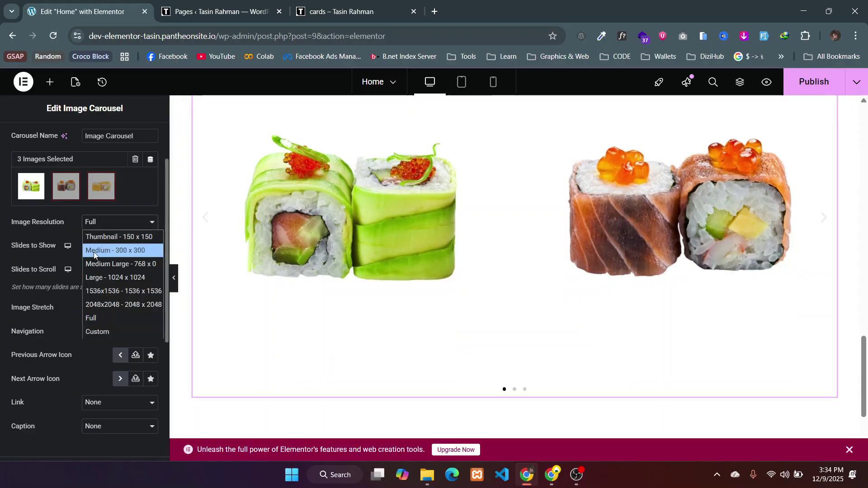
left_click(96, 269)
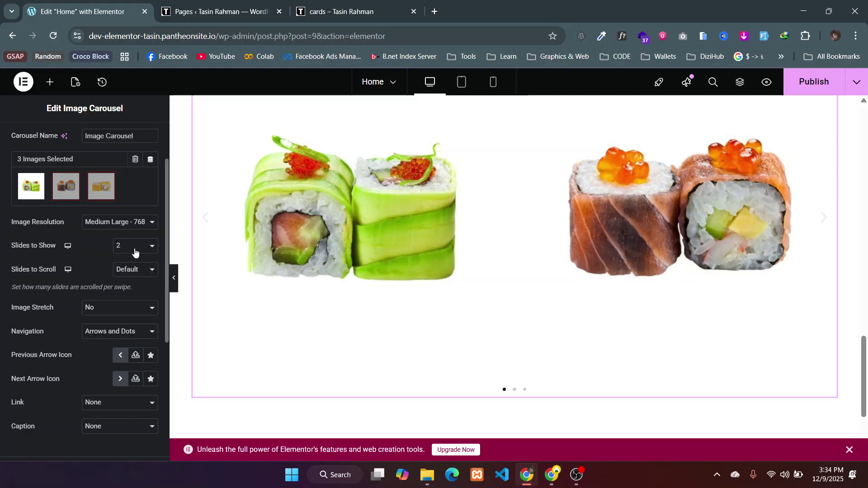
left_click(129, 269)
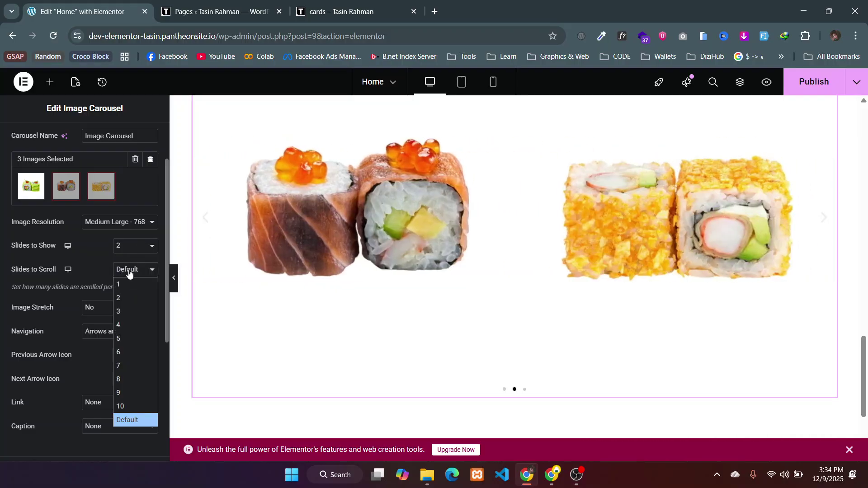
left_click(119, 222)
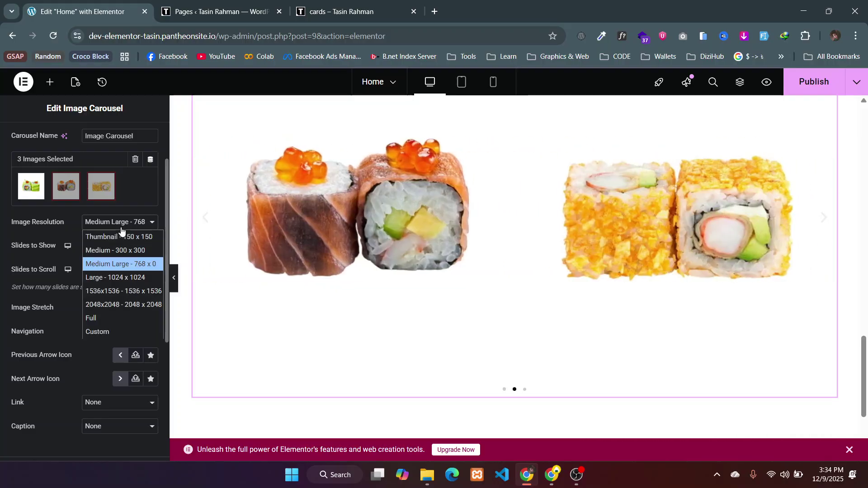
left_click(100, 317)
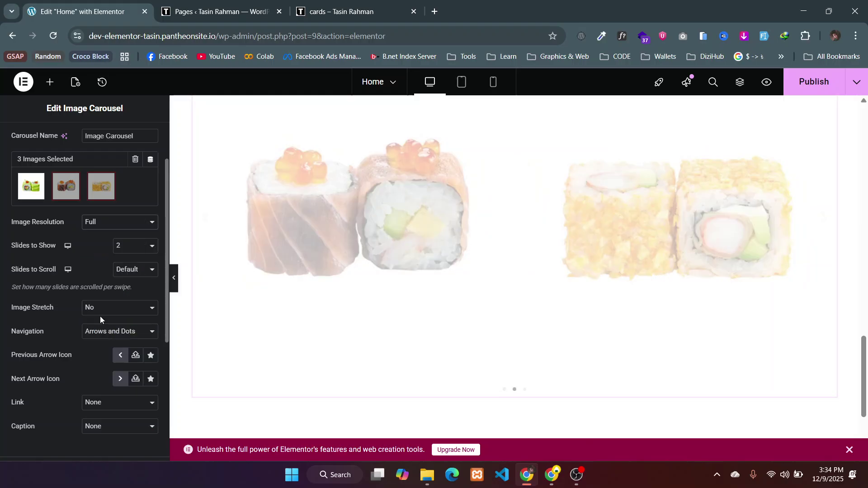
- Set the carousel's slides to scroll to 1 and advance it to the second pagination dot
left_click(131, 251)
left_click(97, 264)
left_click(127, 269)
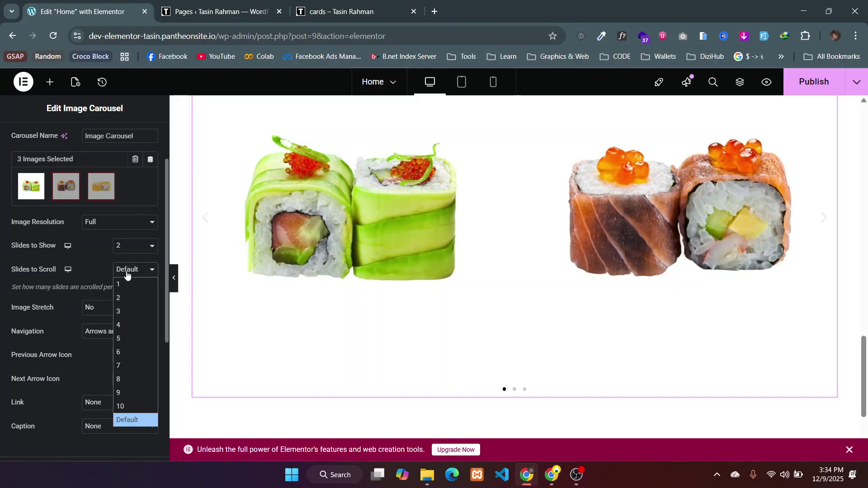
left_click(130, 282)
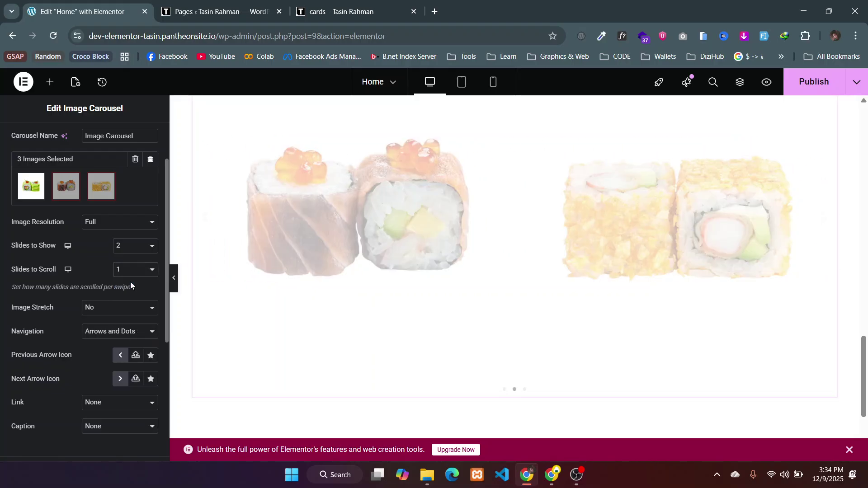
left_click(514, 390)
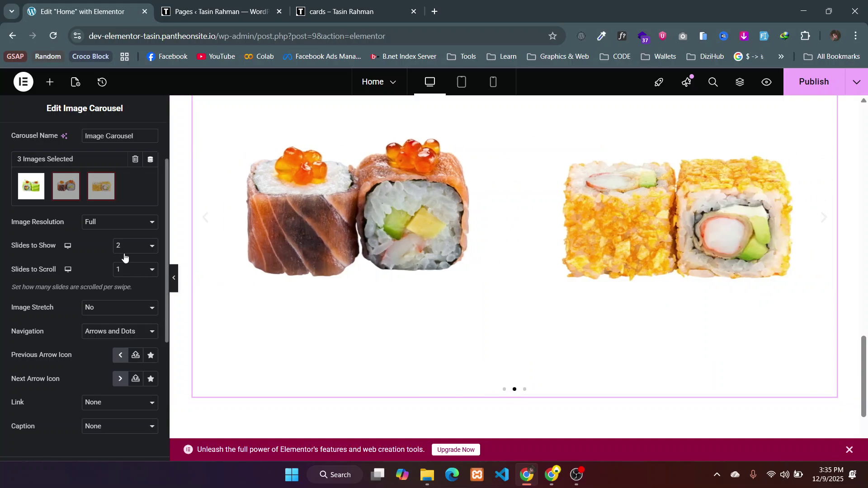
- Set the carousel's slides to scroll to 2 and test the paging with its second pagination dot
left_click(126, 268)
left_click(124, 298)
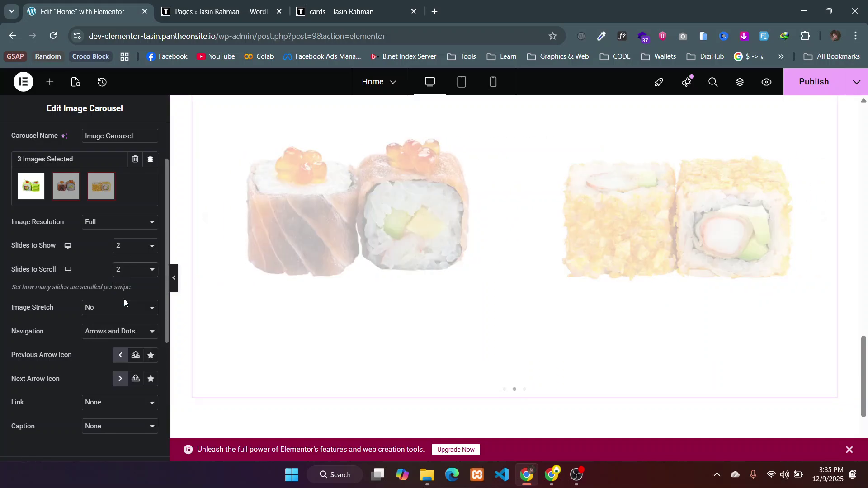
left_click(520, 391)
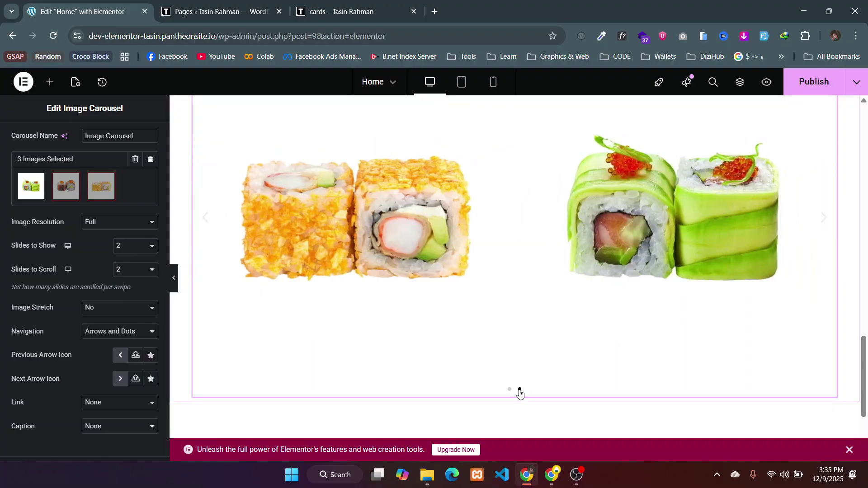
- Return the carousel's slides to scroll to Default and set its slides to show to 3
left_click(118, 270)
left_click(121, 424)
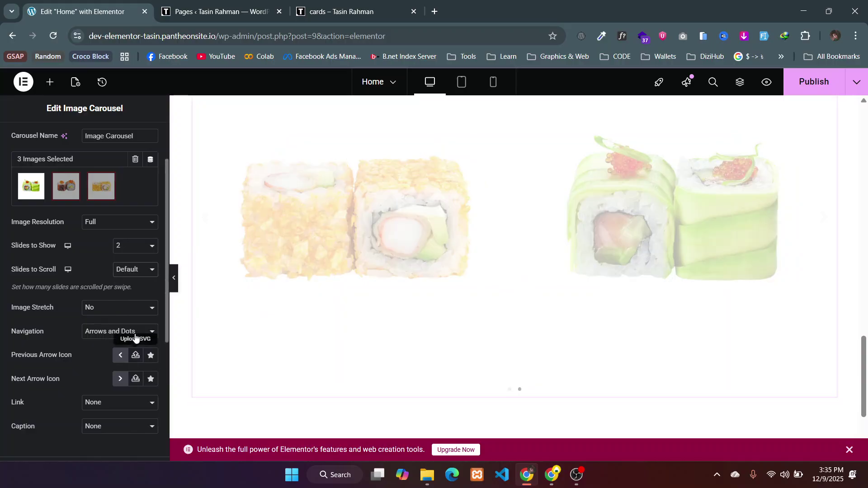
left_click(123, 246)
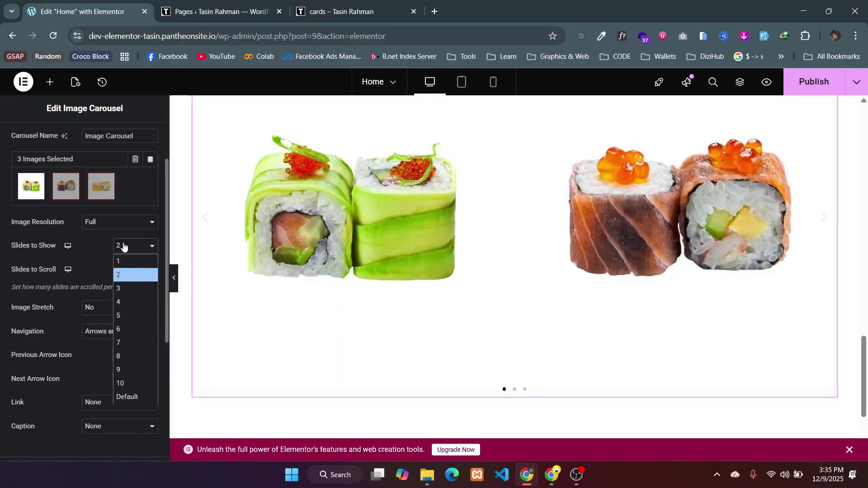
left_click(124, 289)
- Try setting the carousel's image stretch to Yes and switch it back to No
scroll(124, 296, "down", 1)
left_click(124, 296)
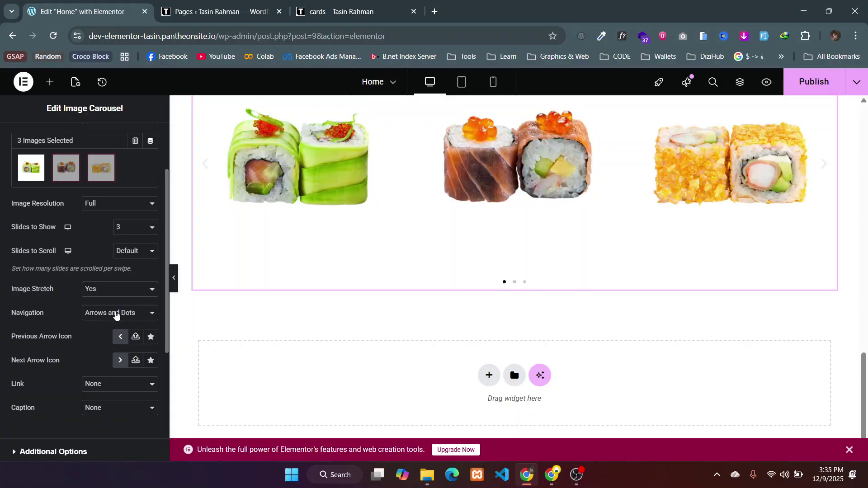
scroll(116, 315, "up", 1)
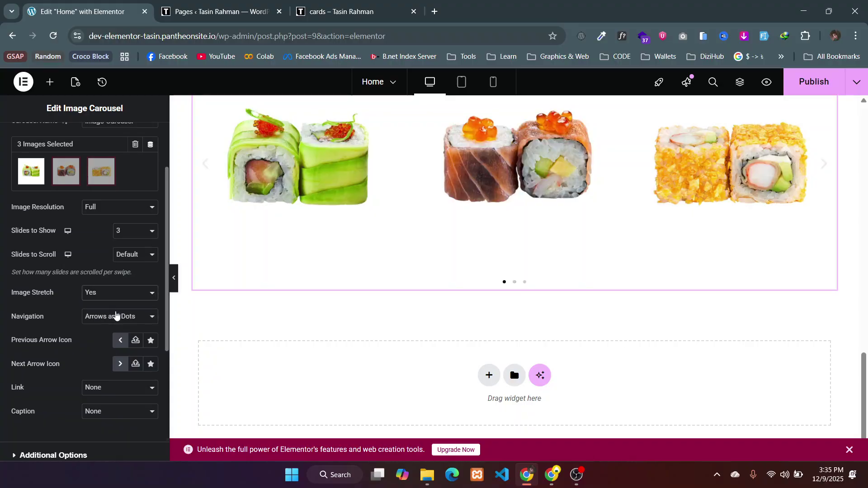
left_click(101, 294)
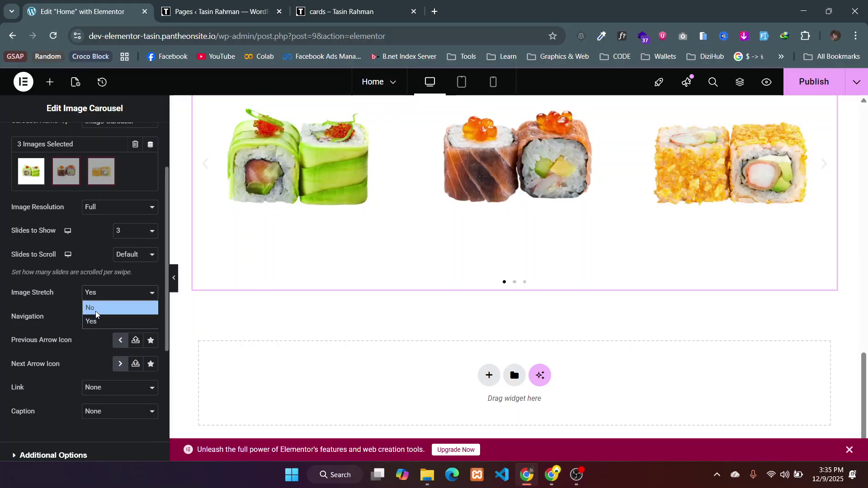
left_click(96, 312)
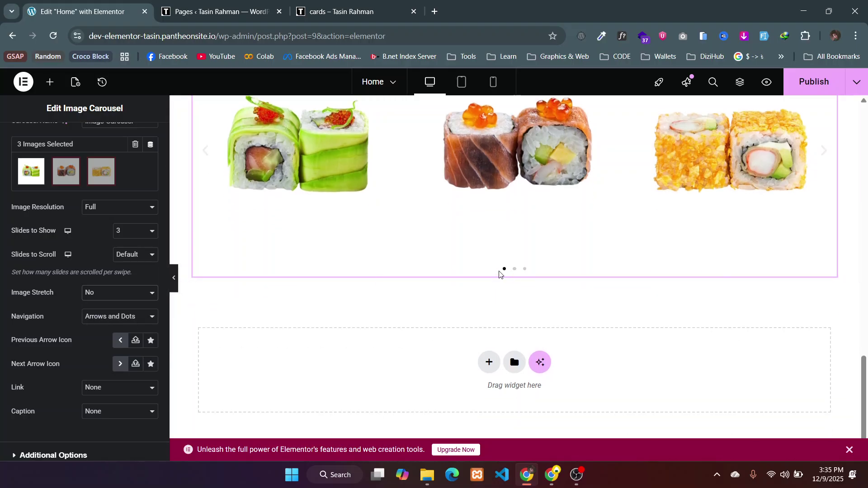
- Test the carousel's next arrow and open the widget's style settings for navigation
scroll(508, 270, "up", 2)
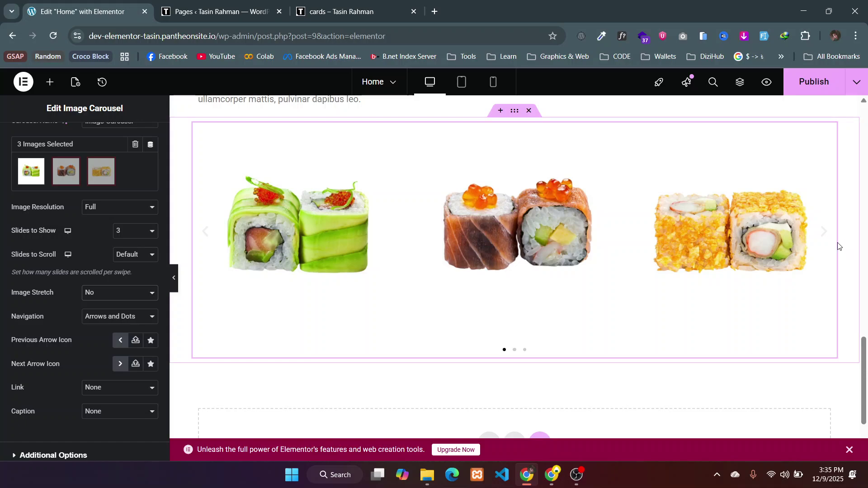
left_click(825, 238)
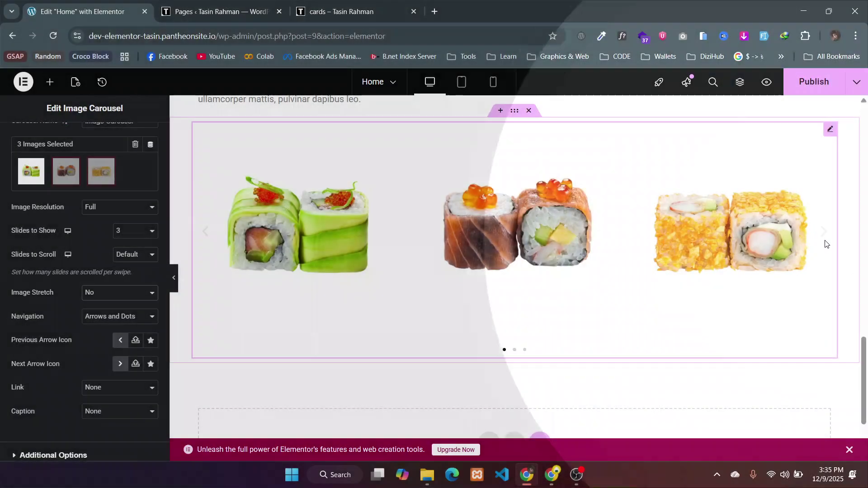
scroll(97, 193, "up", 2)
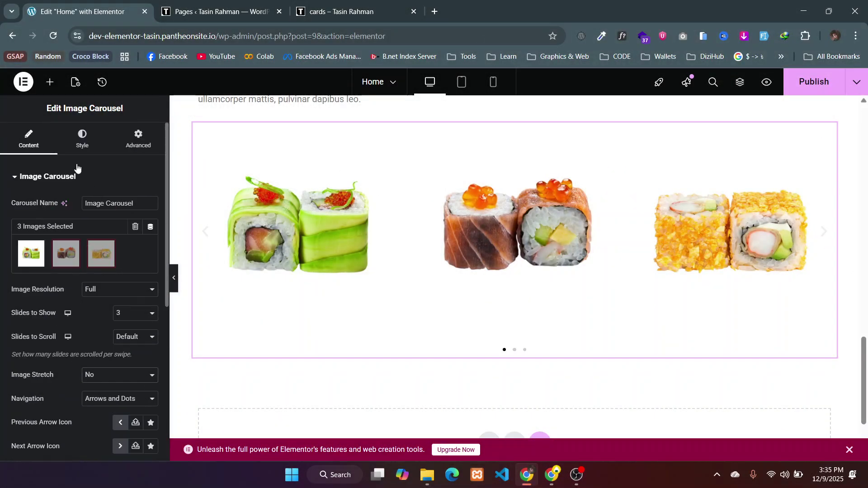
left_click(81, 154)
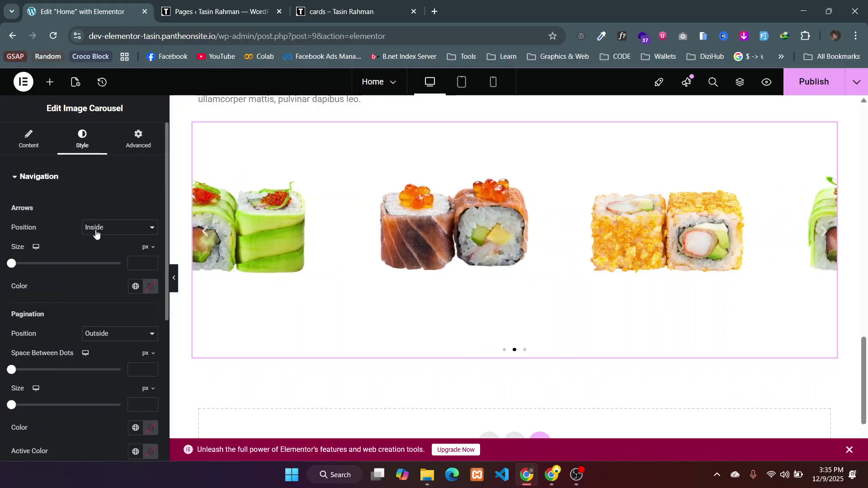
- Set the carousel's navigation arrow color to red #E10808 and test the previous arrow
left_click(151, 288)
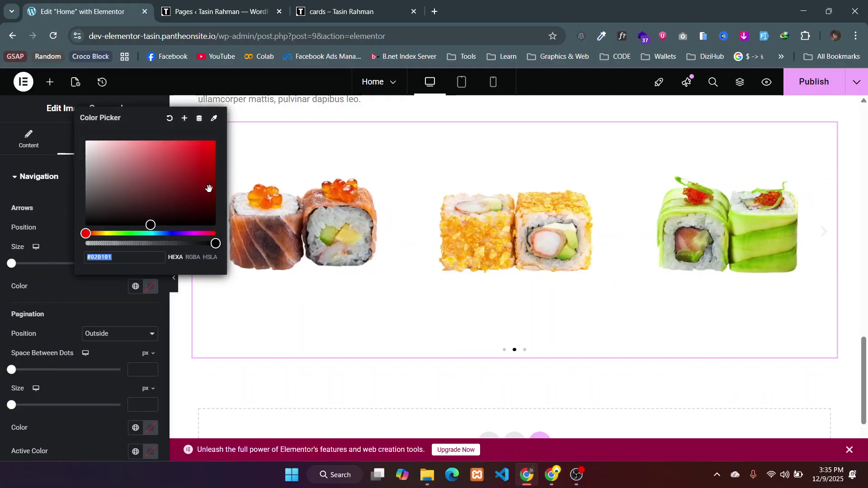
left_click(210, 150)
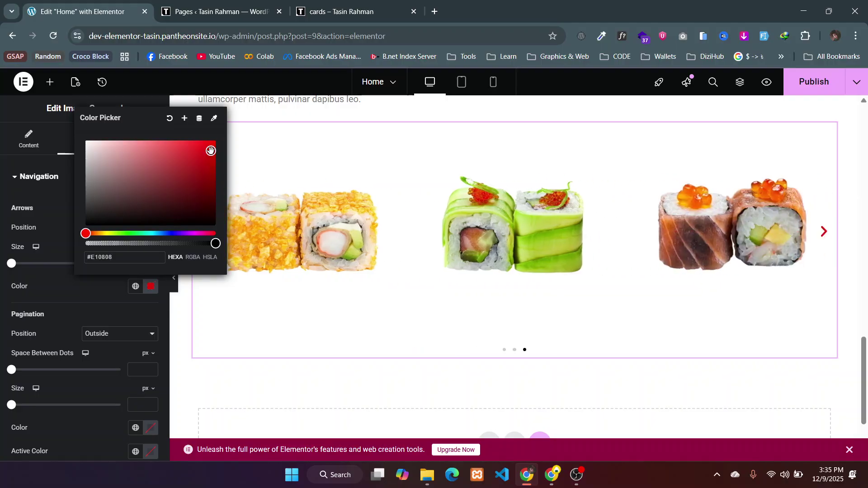
left_click(61, 213)
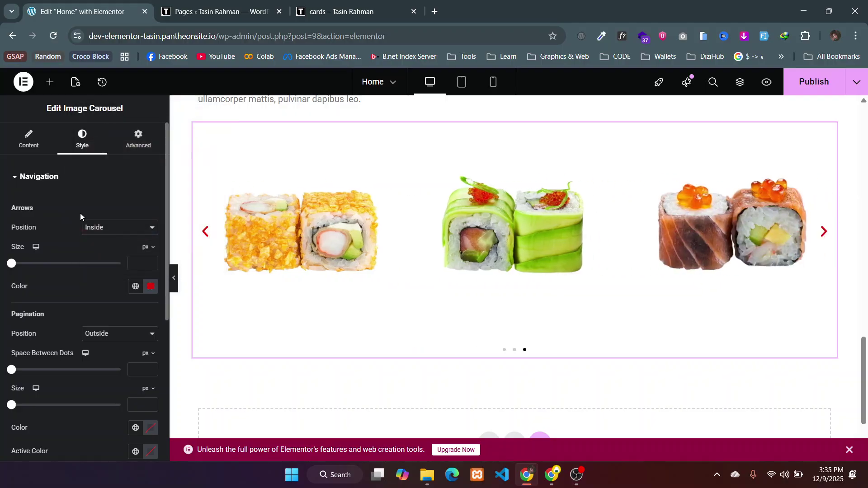
left_click(204, 239)
left_click(204, 240)
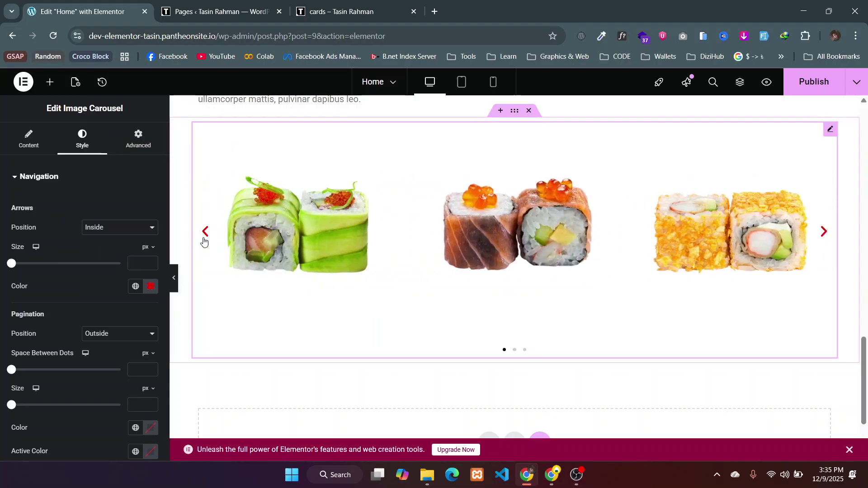
- Try the carousel's navigation as Arrows, set it to Dots, and compare it with the Takeout demo's carousel
left_click(28, 139)
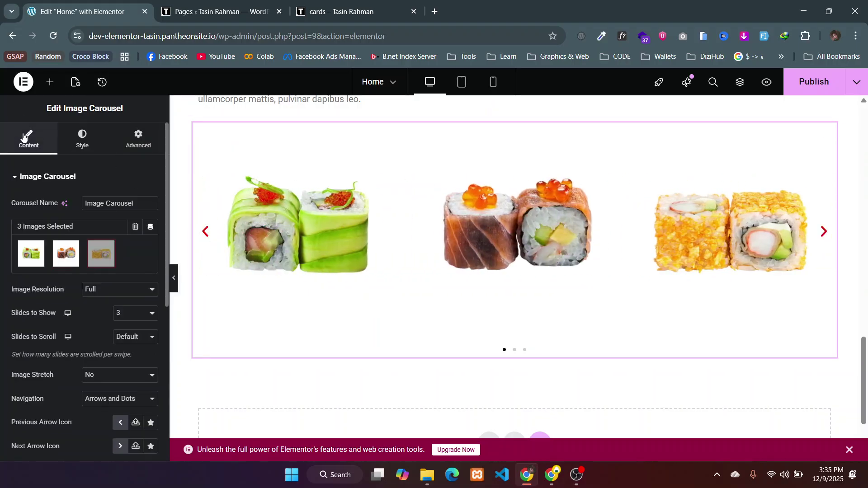
scroll(85, 291, "down", 2)
scroll(85, 294, "down", 2)
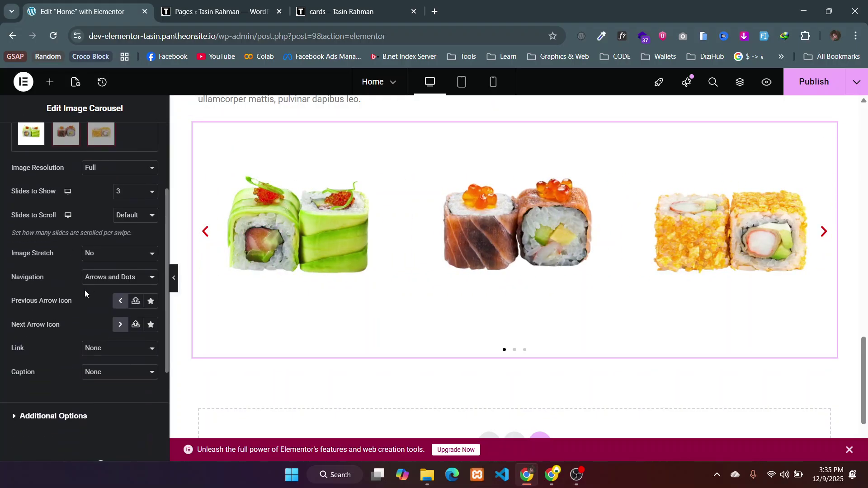
left_click(107, 278)
left_click(105, 305)
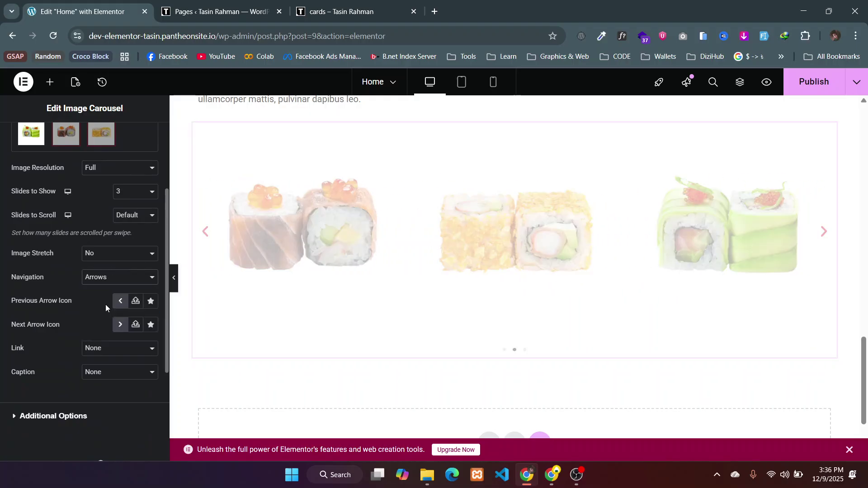
left_click(91, 279)
left_click(90, 318)
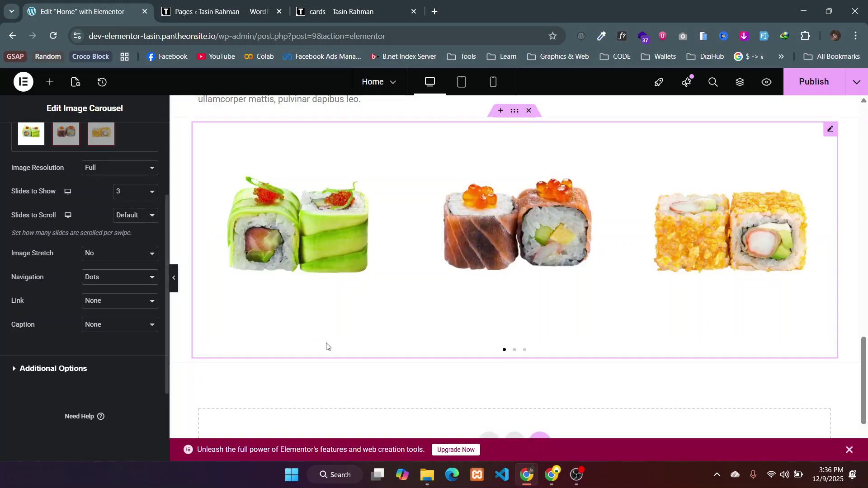
key("alt+Tab")
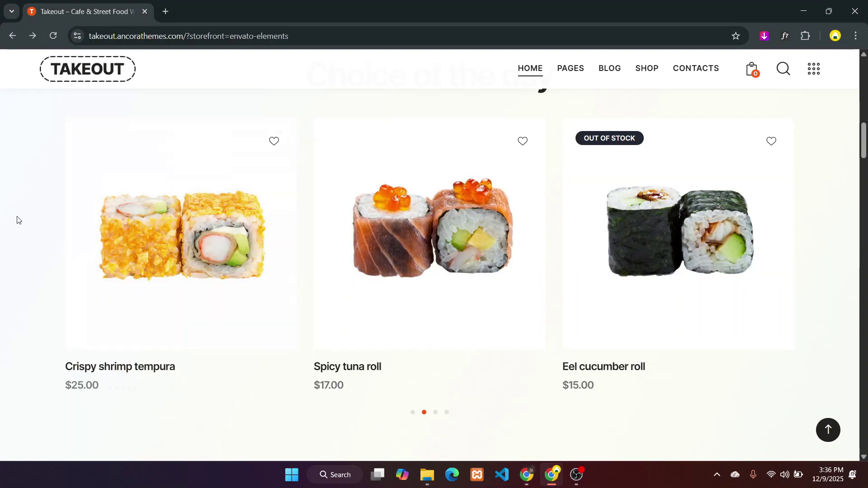
key("alt+Tab")
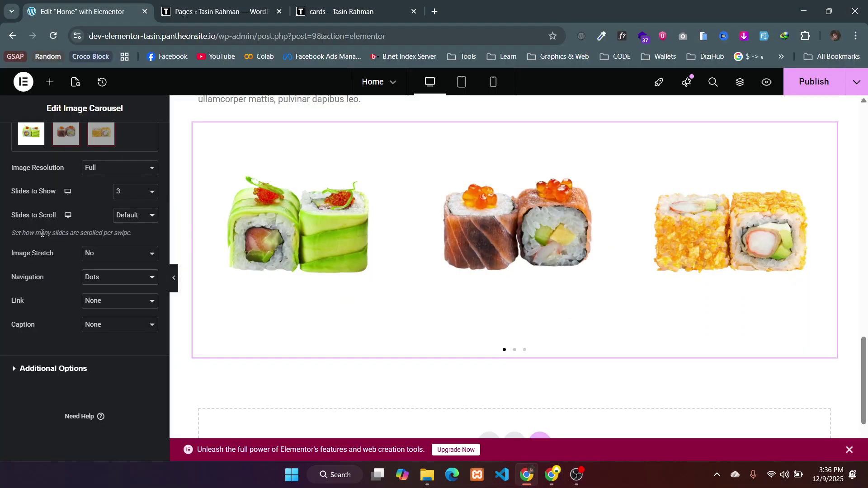
key("alt+Tab")
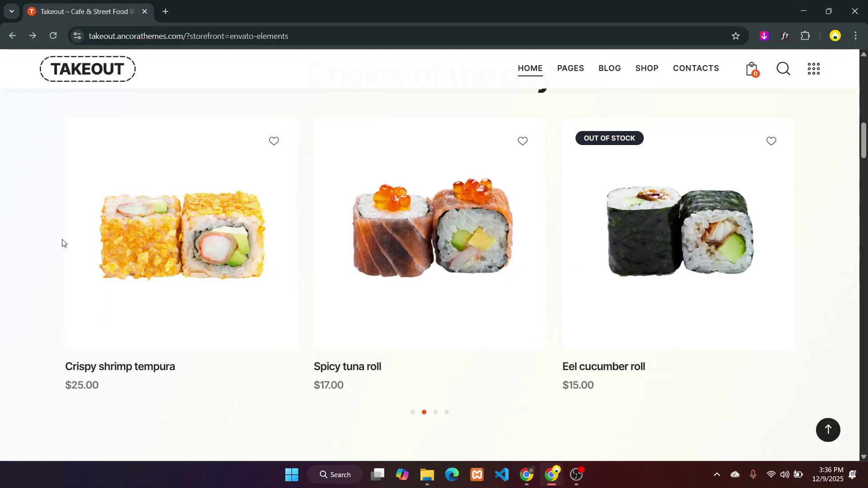
key("alt+Tab")
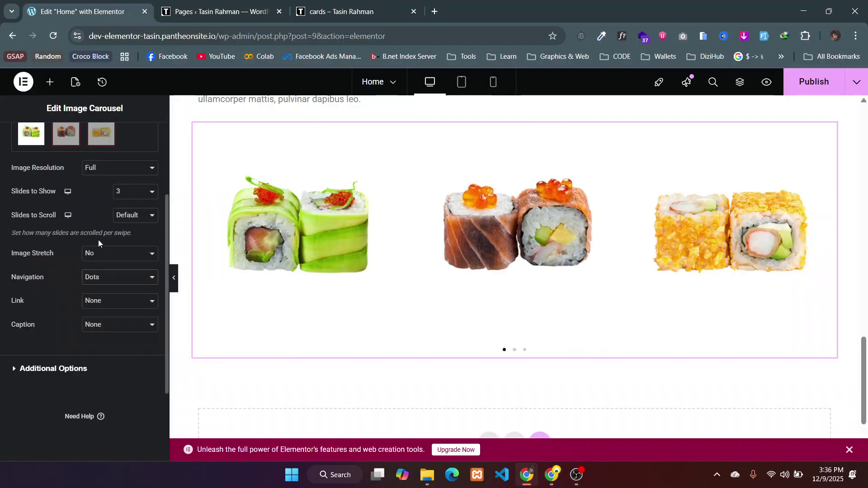
- Set the carousel's link to Custom URL, try Title as the caption source, and set the caption to Caption
left_click(108, 304)
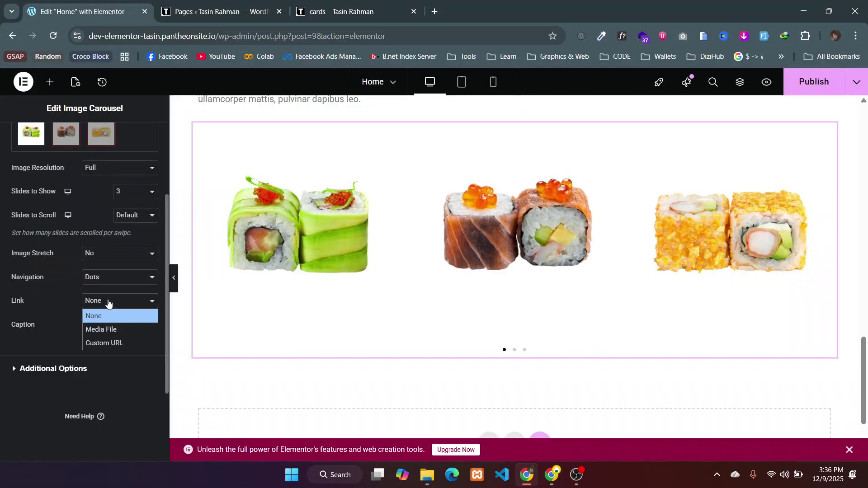
left_click(109, 343)
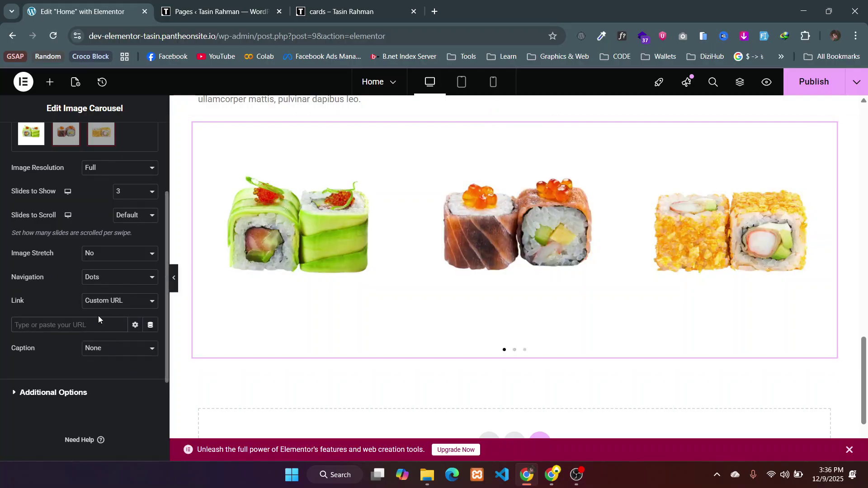
scroll(99, 316, "down", 1)
left_click(108, 302)
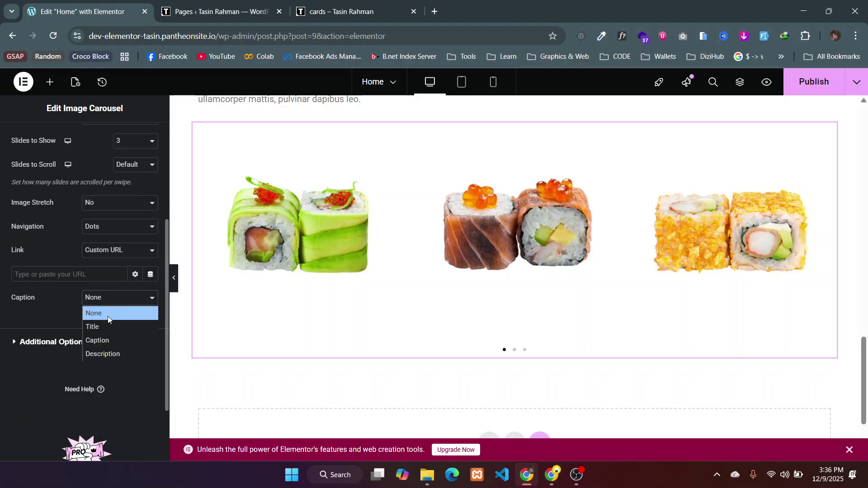
left_click(107, 327)
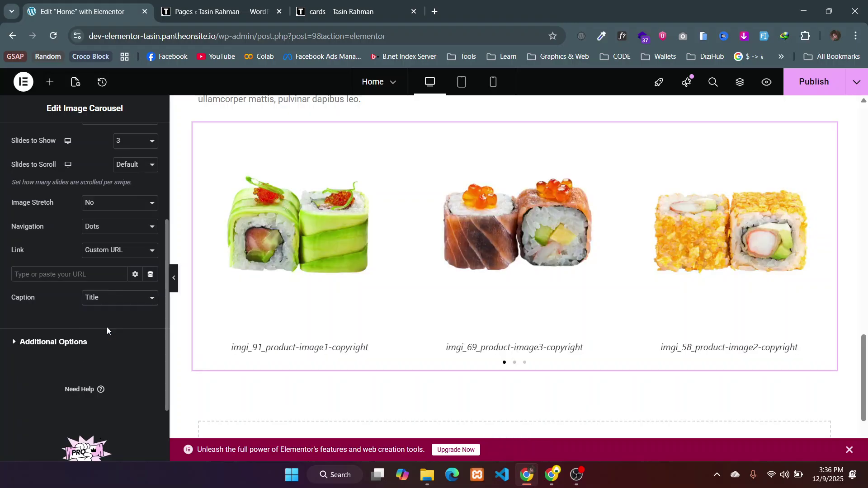
left_click(130, 302)
left_click(115, 345)
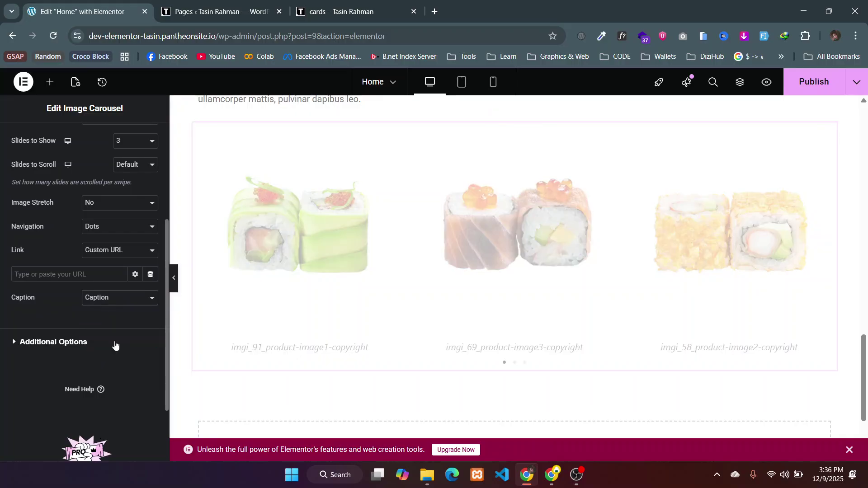
scroll(114, 344, "down", 1)
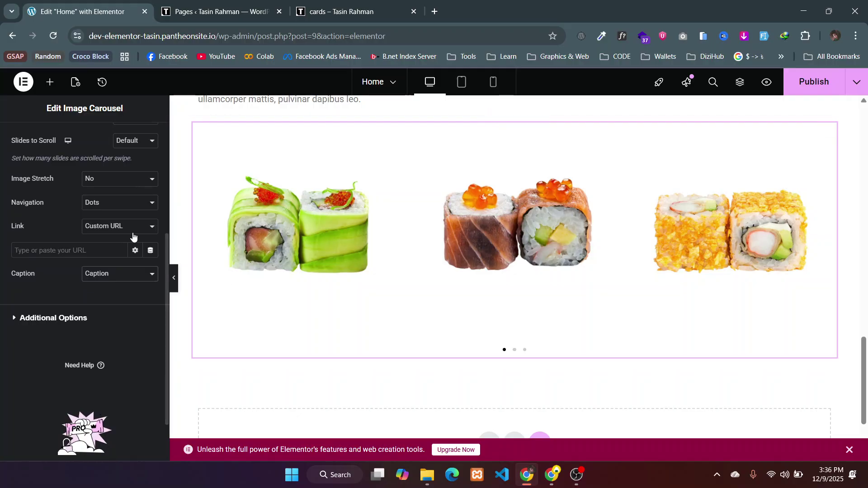
- Open the carousel's image gallery for editing and copy the Dragon roll delight product title from the Takeout demo
scroll(104, 226, "up", 5)
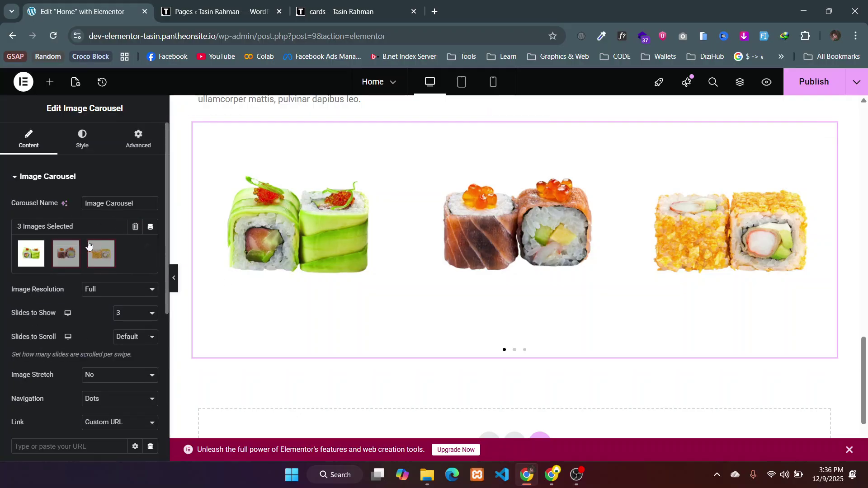
left_click(83, 248)
left_click(194, 254)
key("alt+Tab")
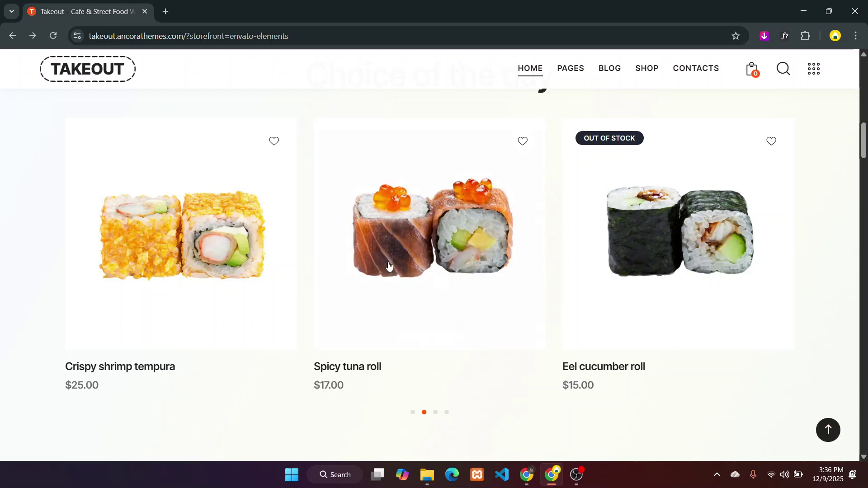
key("alt+Tab")
key("alt+Tab")
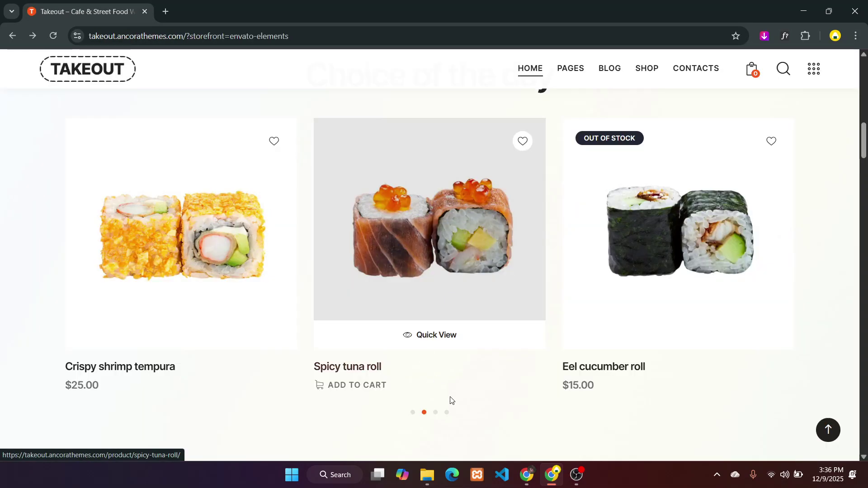
left_click(412, 412)
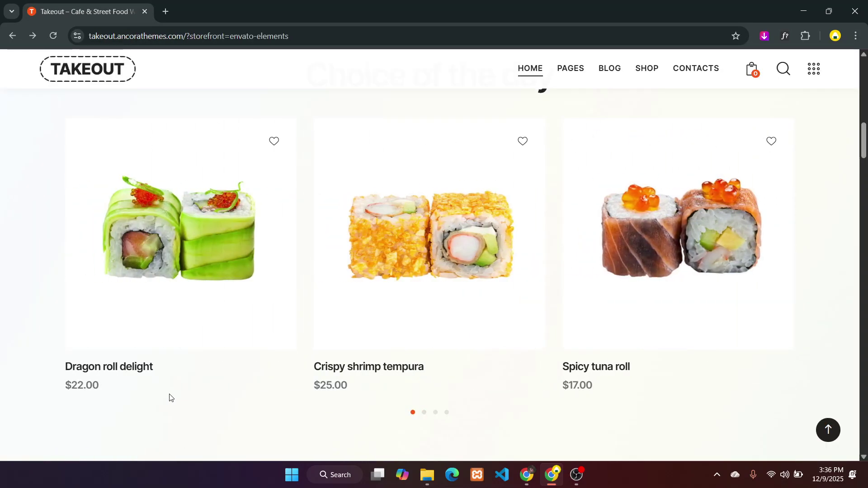
left_click_drag(65, 364, 155, 362)
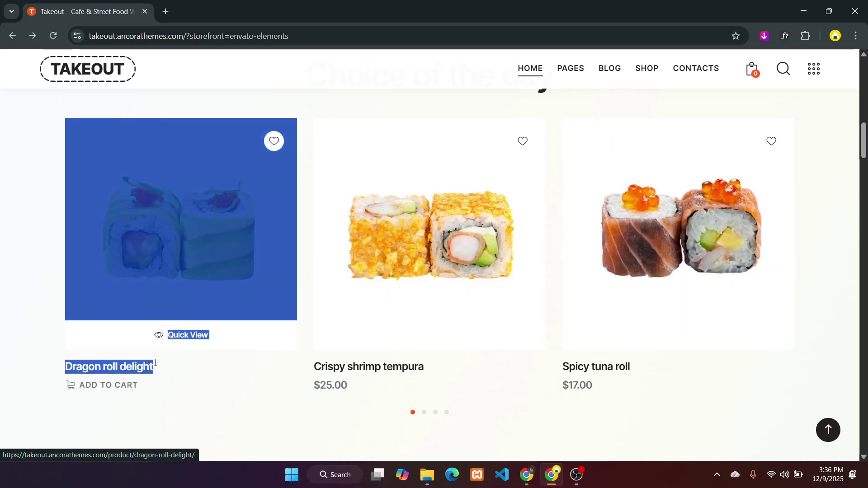
key("alt+Tab")
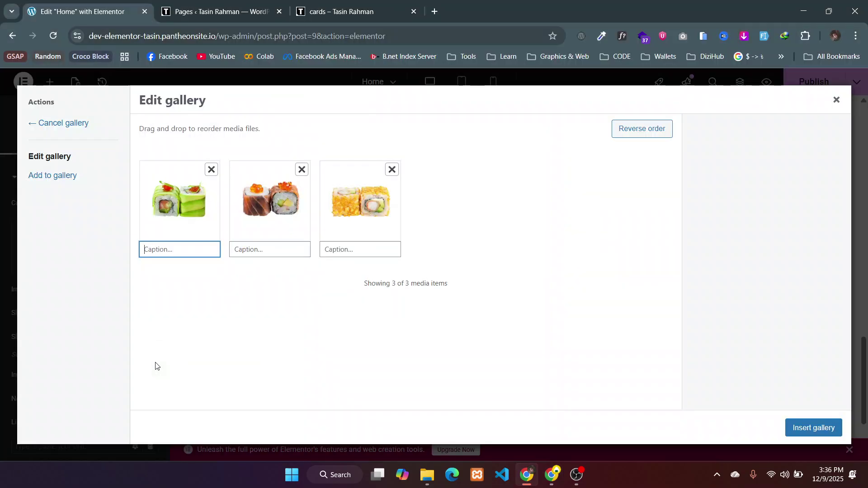
- Paste the copied title as the green roll image's caption, trim it to "Dragon roll delight", and insert the gallery
left_click(161, 245)
key("ctrl+v")
double_click(158, 248)
key("BackSpace")
triple_click(159, 249)
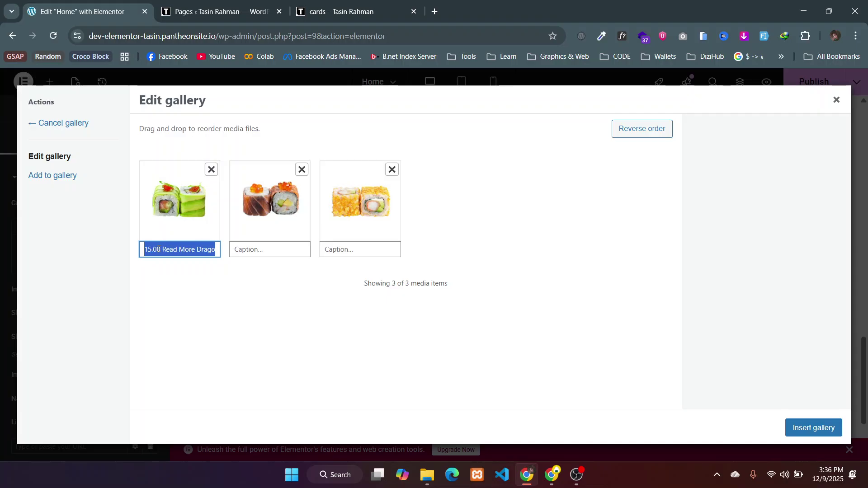
key("BackSpace")
key("BackSpace")
key("BackSpace")
key("BackSpace")
key("BackSpace")
key("BackSpace")
key("BackSpace")
key("BackSpace")
key("BackSpace")
key("BackSpace")
key("BackSpace")
key("BackSpace")
key("BackSpace")
key("BackSpace")
key("BackSpace")
key("BackSpace")
key("BackSpace")
key("BackSpace")
key("BackSpace")
key("BackSpace")
key("BackSpace")
key("BackSpace")
key("BackSpace")
key("BackSpace")
key("BackSpace")
type("Spicy Dragon roll delight")
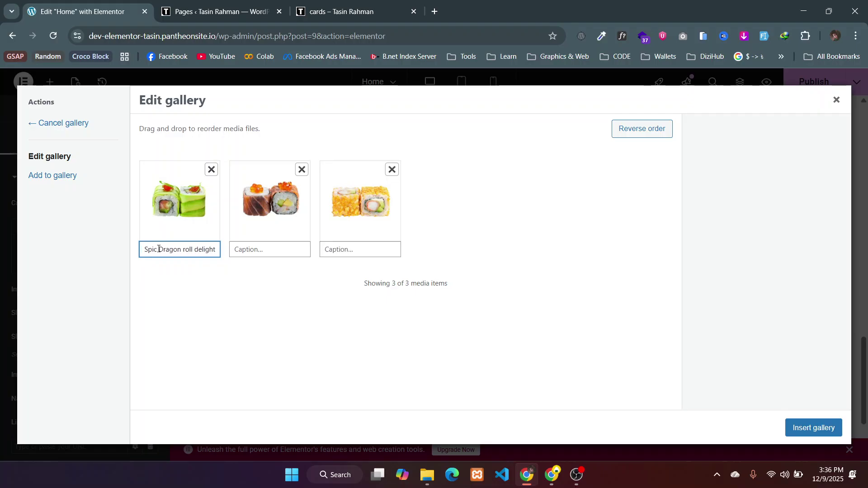
key("BackSpace")
key("BackSpace")
key("BackSpace")
key("BackSpace")
key("BackSpace")
key("BackSpace")
key("BackSpace")
key("BackSpace")
key("BackSpace")
key("BackSpace")
left_click(813, 428)
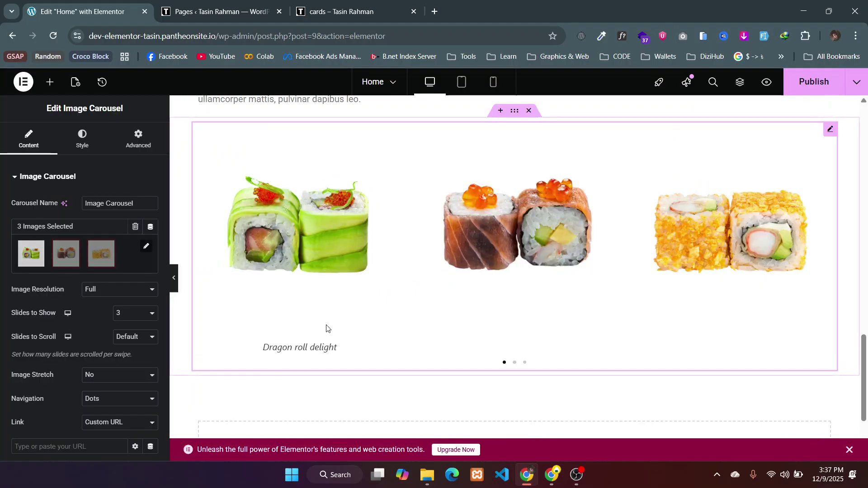
- Examine the product titles and prices below the images in the Takeout demo's Choice of the day carousel
key("alt+Tab")
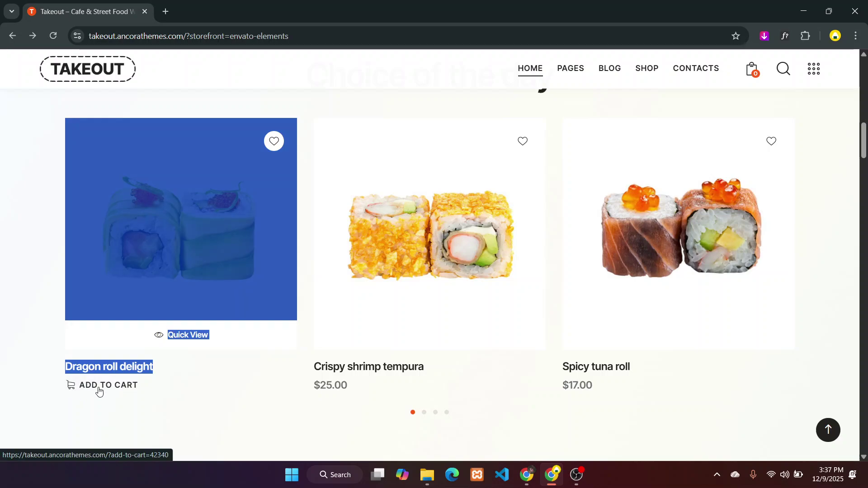
left_click(12, 331)
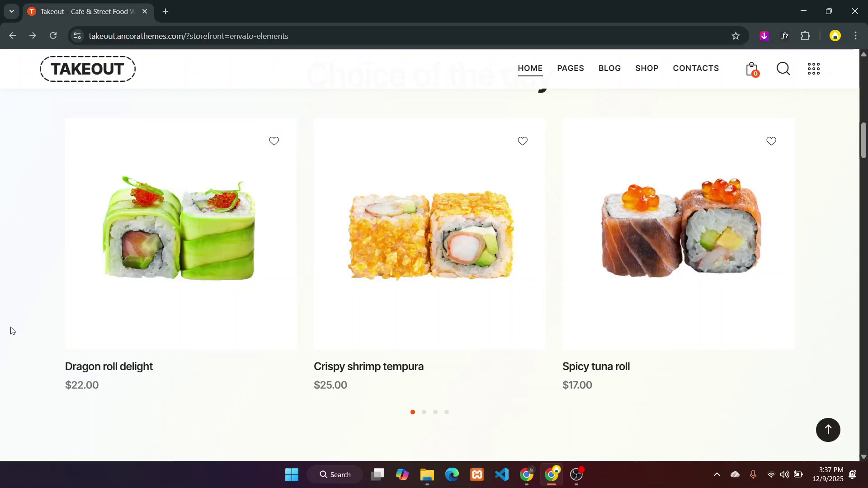
scroll(12, 330, "left", 5)
scroll(11, 330, "right", 3)
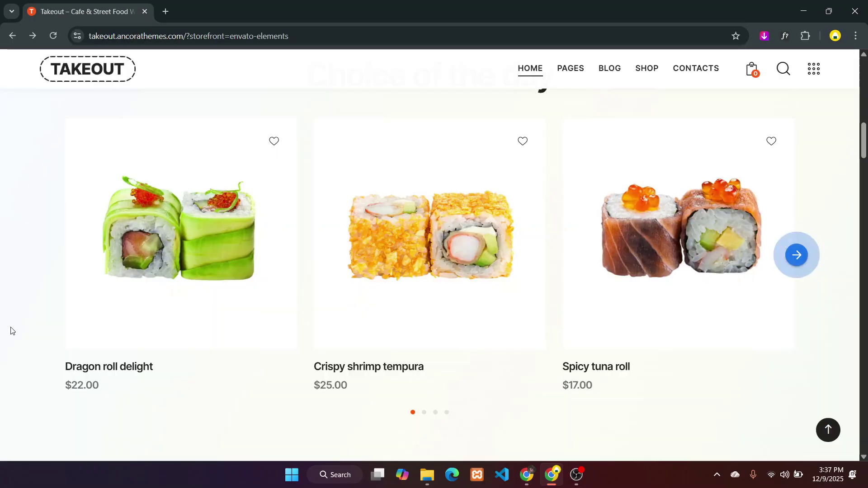
key("alt+Tab")
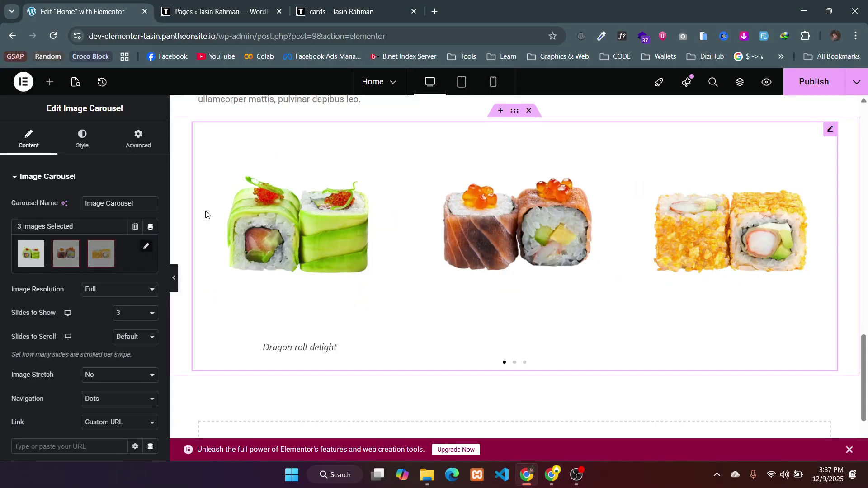
- Open the carousel's additional options and try switching Lazyload on and back to No
scroll(94, 273, "down", 3)
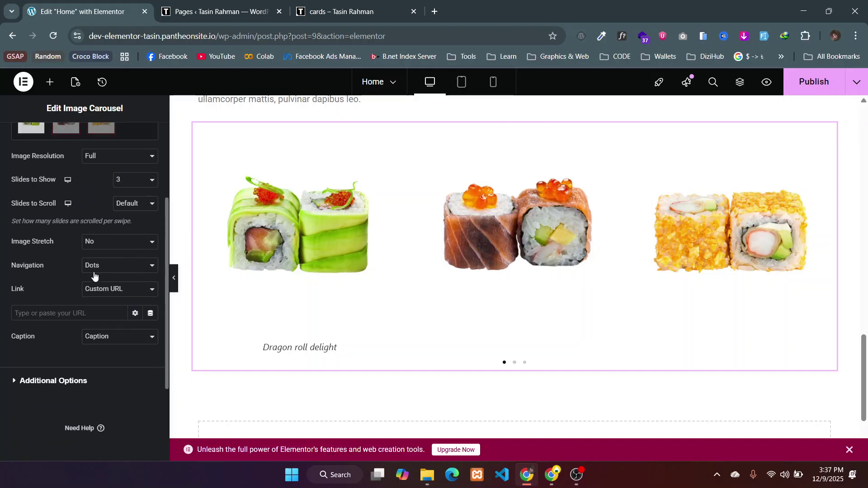
left_click(65, 343)
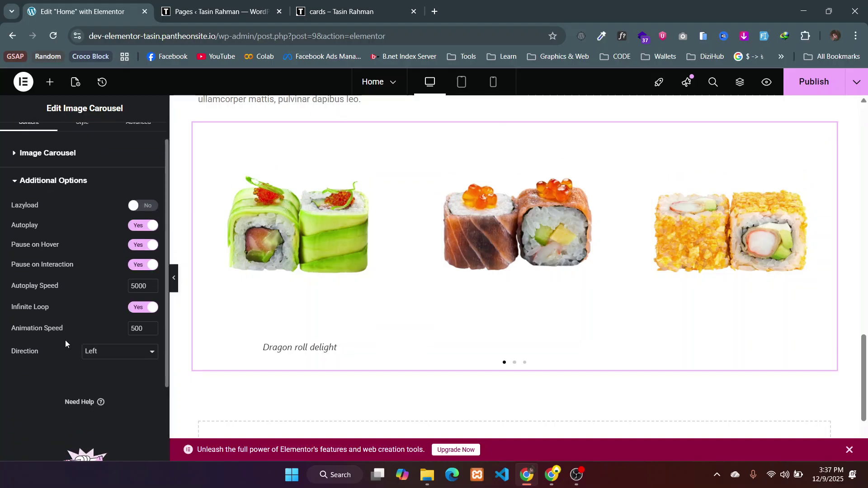
left_click(138, 206)
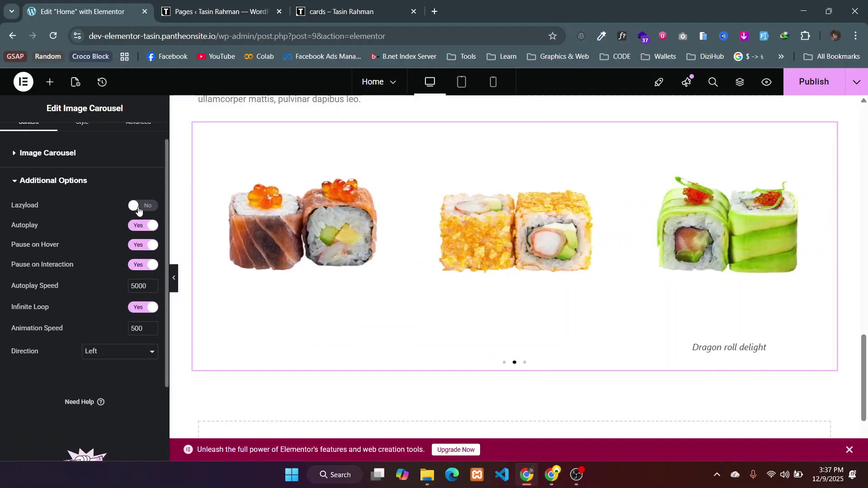
left_click(139, 206)
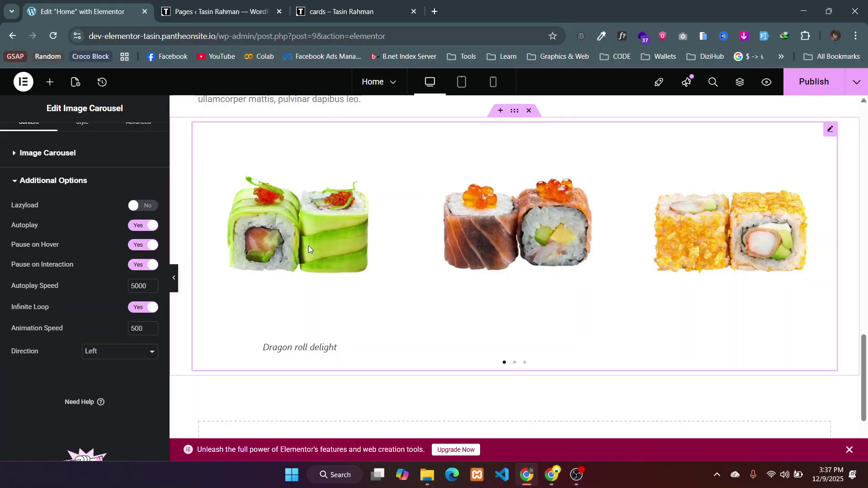
- Turn off Pause on Hover for the carousel and set its Autoplay Speed to 1000
left_click(140, 245)
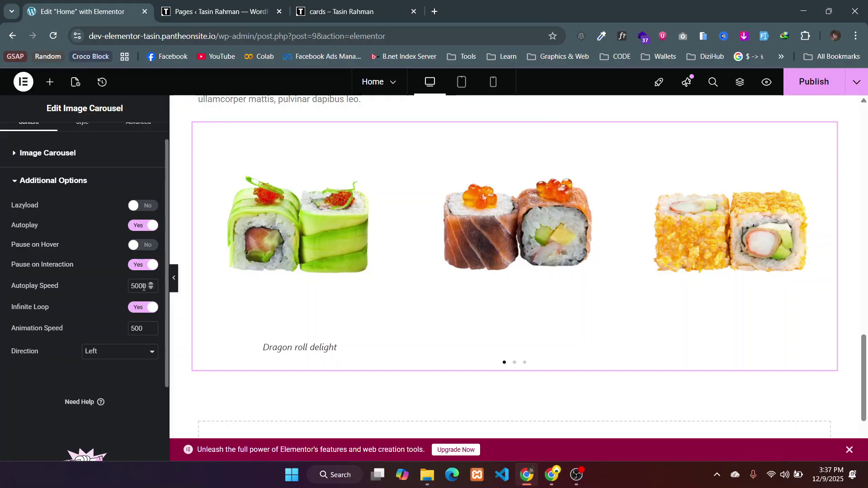
left_click_drag(143, 287, 104, 291)
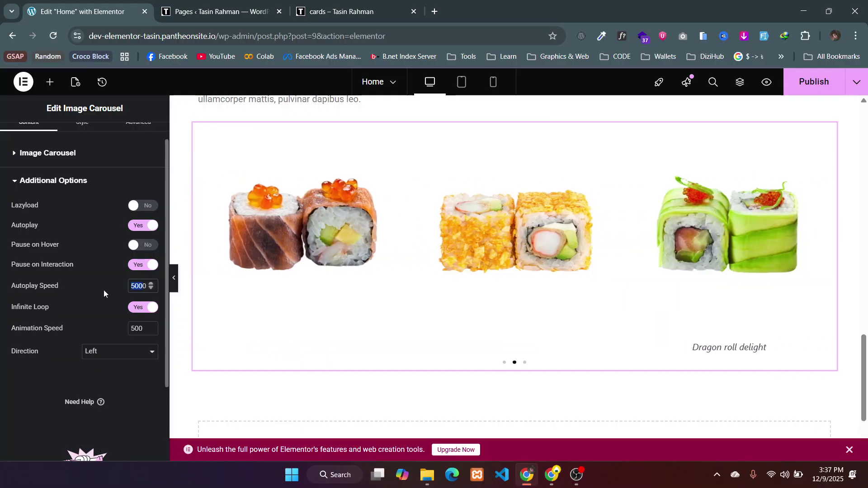
type("1000")
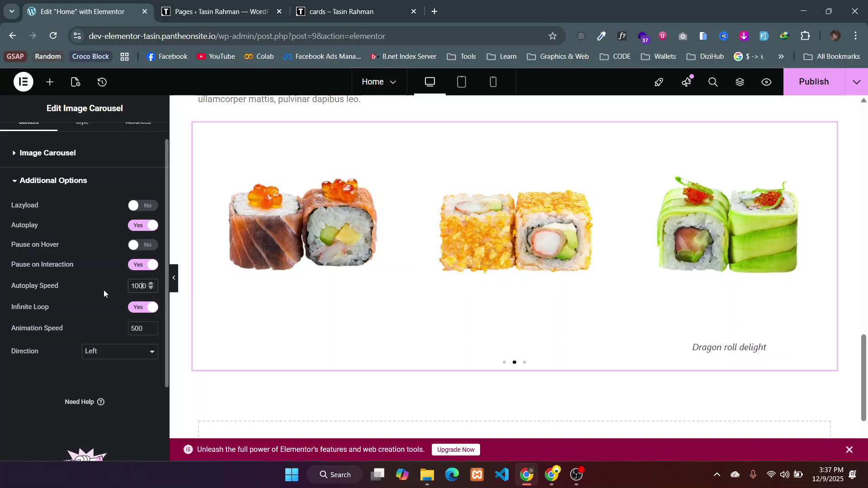
left_click(67, 366)
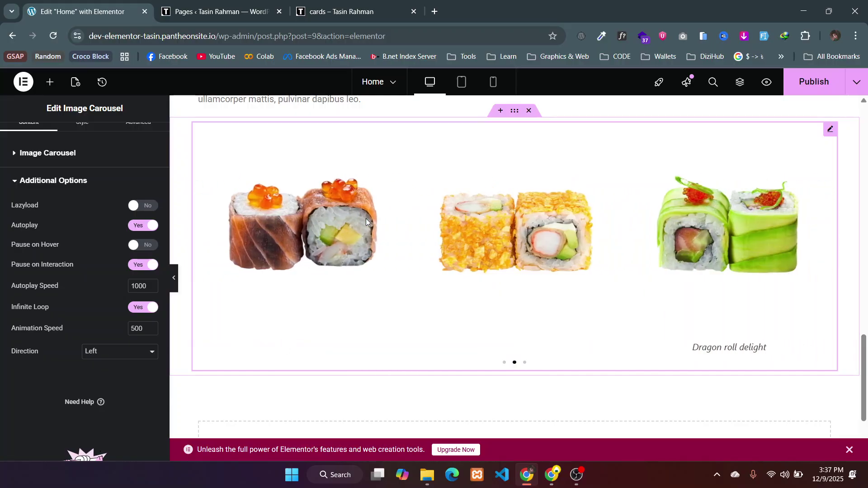
- Turn Pause on Hover back on and try an Autoplay Speed of 0 for the carousel
left_click(134, 246)
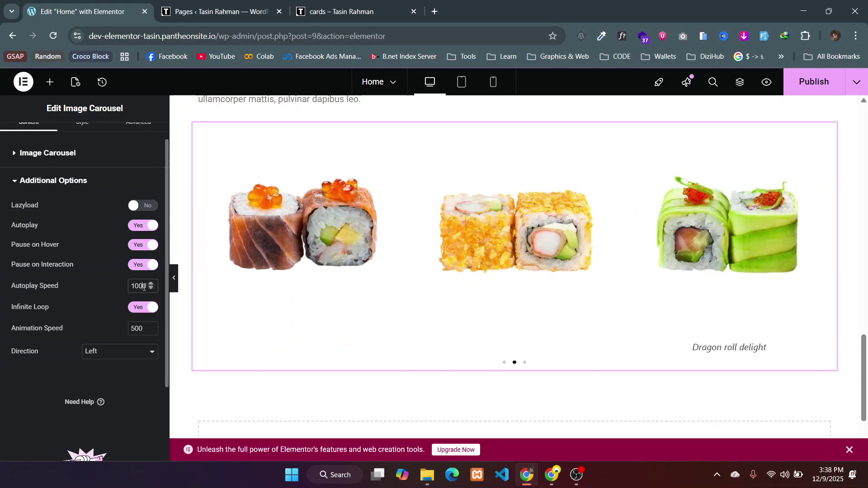
key("BackSpace")
key("BackSpace")
key("BackSpace")
key("BackSpace")
type("5000")
key("BackSpace")
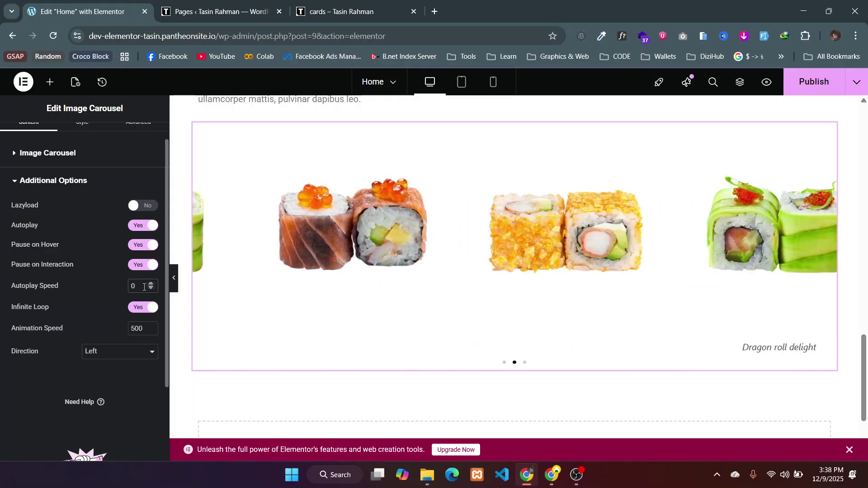
scroll(103, 222, "up", 1)
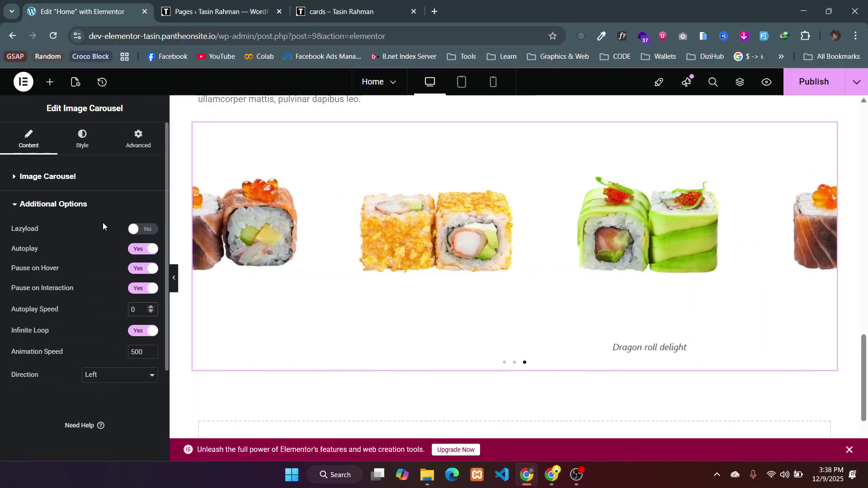
scroll(102, 222, "down", 1)
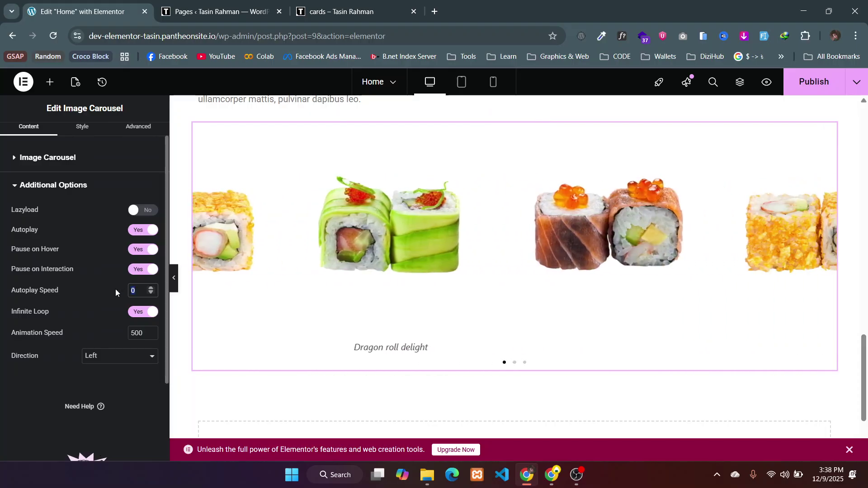
- Switch to the Takeout demo and examine the motion of its red scrolling "We love fast food" banner
key("alt+Tab")
scroll(269, 364, "down", 18)
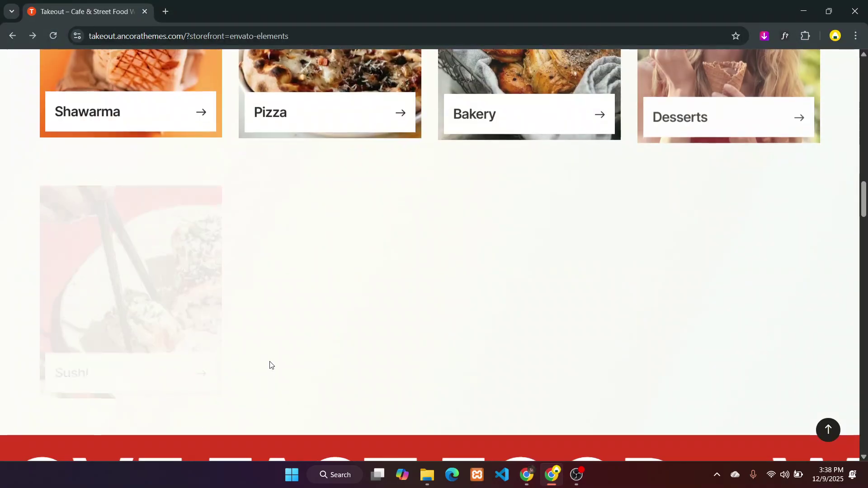
scroll(270, 365, "down", 2)
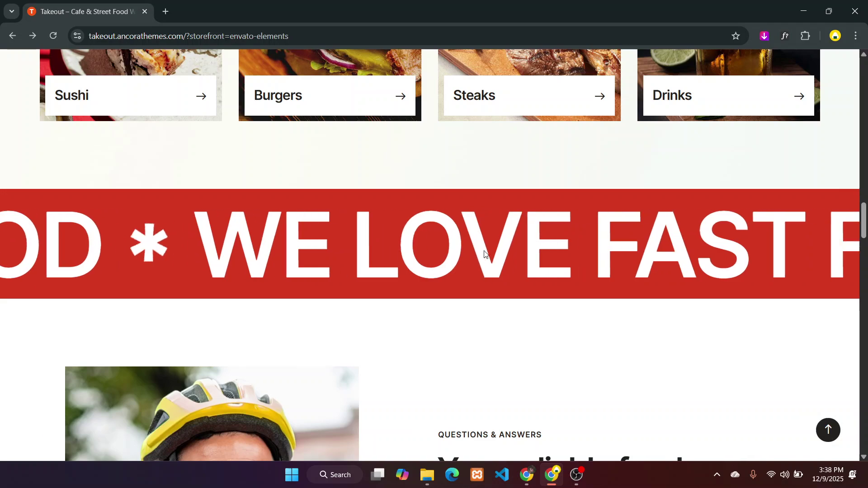
- Return to the Elementor editor and set the carousel's Autoplay Speed and Animation Speed to 2000 each
key("alt+Tab")
type("200")
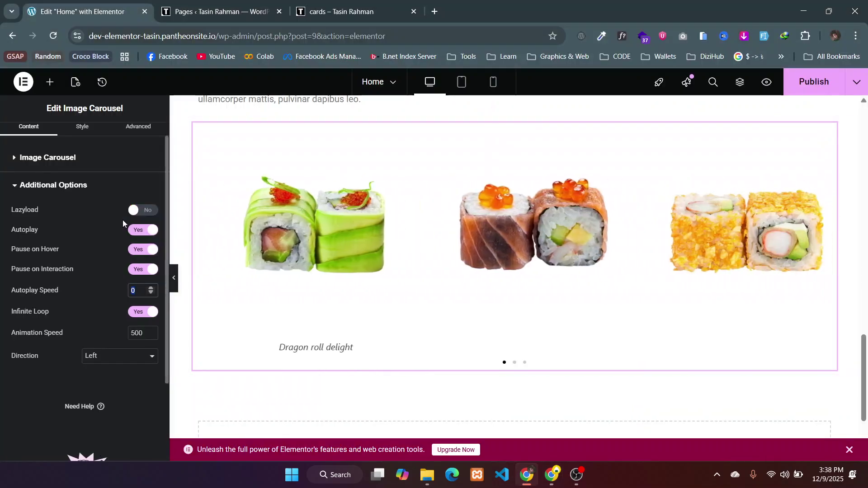
type("0")
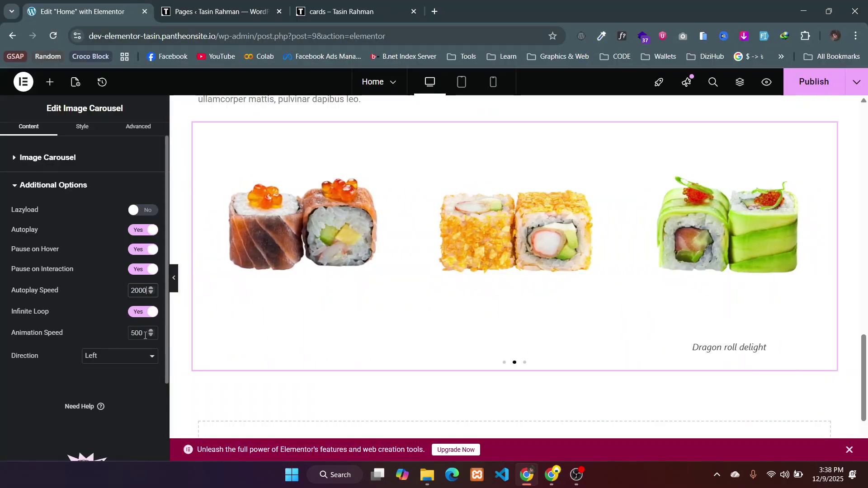
left_click_drag(144, 335, 121, 338)
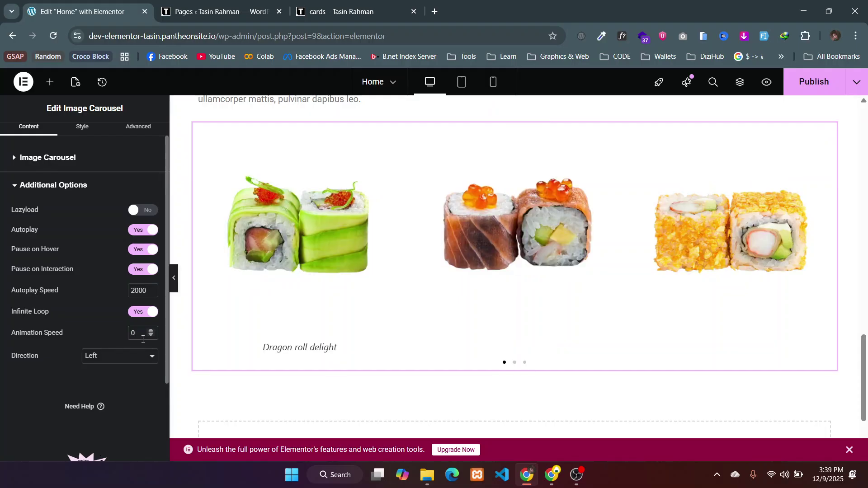
type("2000")
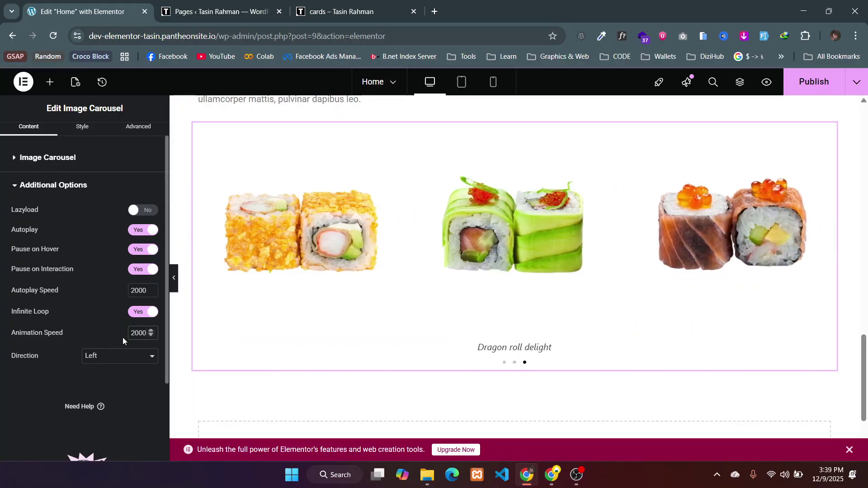
- Turn off Pause on Interaction and Pause on Hover, and set the carousel's Autoplay Speed to 1000
left_click(140, 270)
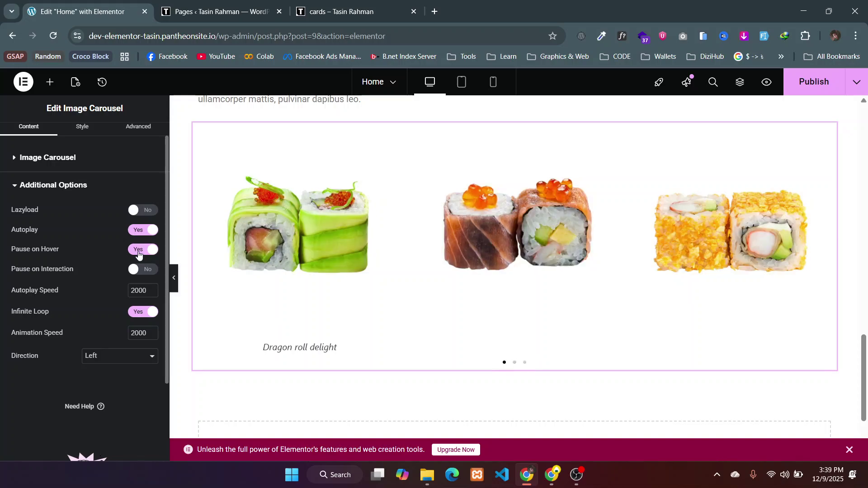
left_click(133, 289)
key("BackSpace")
type("1")
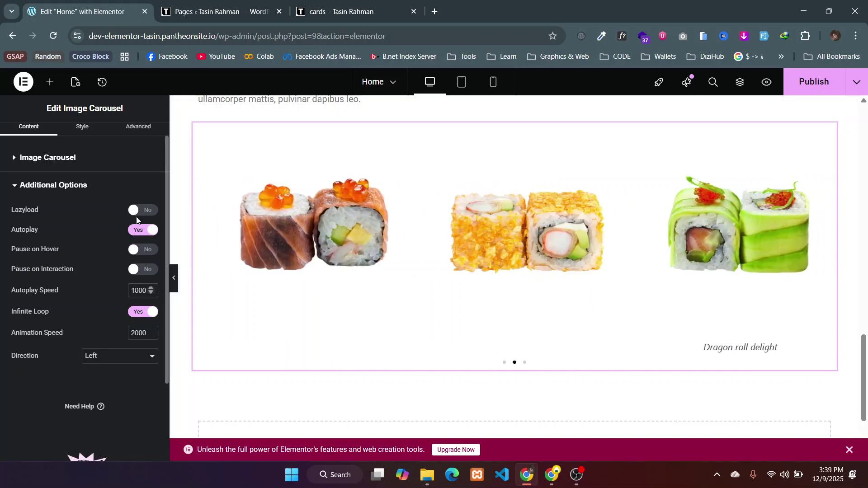
- Set Slides to Scroll to 1 in the Image Carousel settings
left_click(88, 162)
left_click(131, 316)
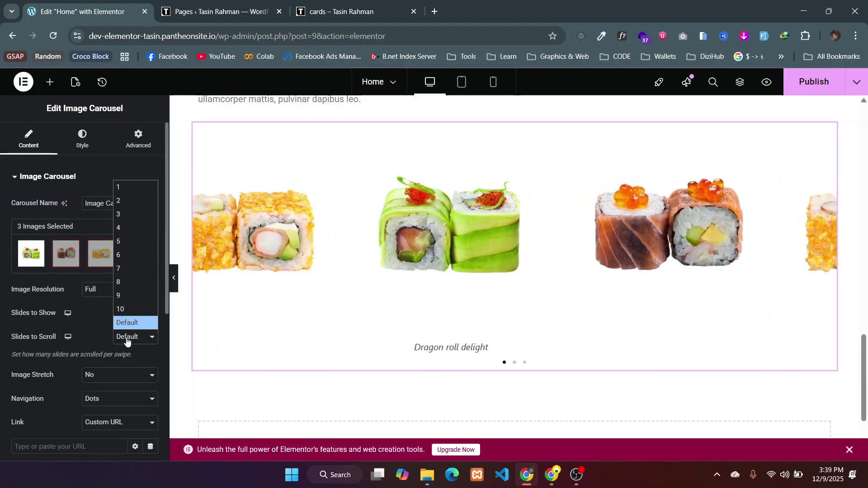
left_click(133, 186)
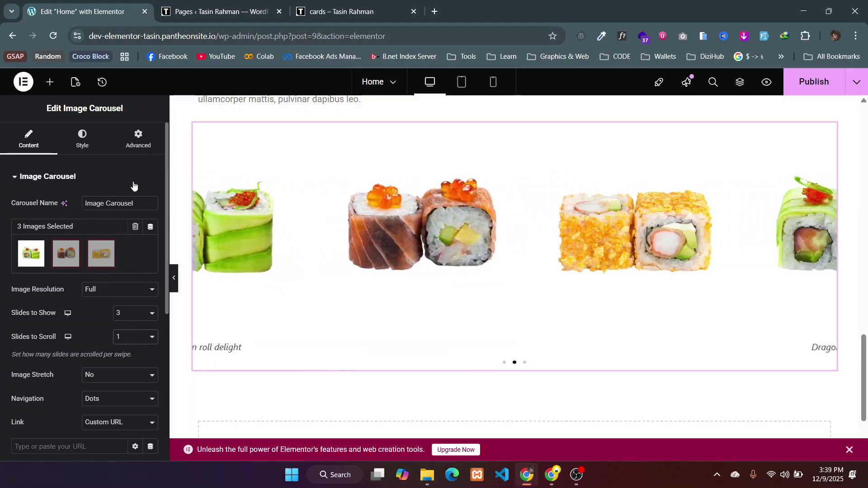
- Change the carousel's Direction to Right in its additional options
scroll(126, 256, "down", 5)
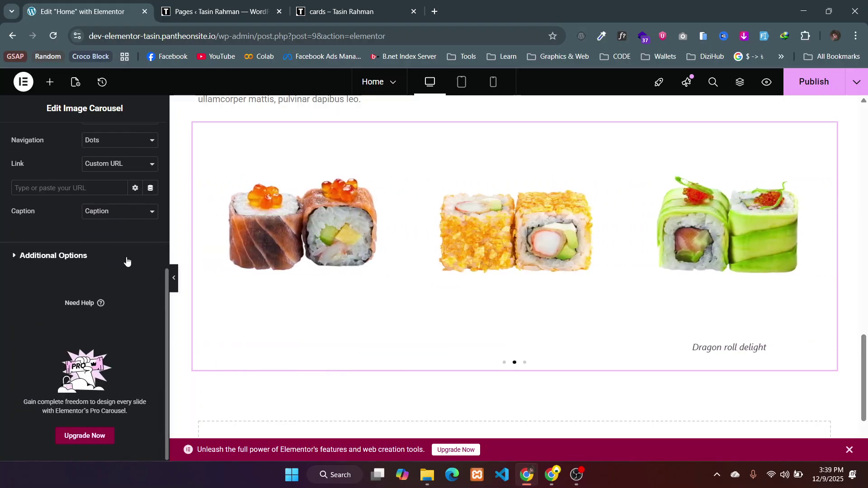
left_click(101, 252)
scroll(102, 247, "down", 3)
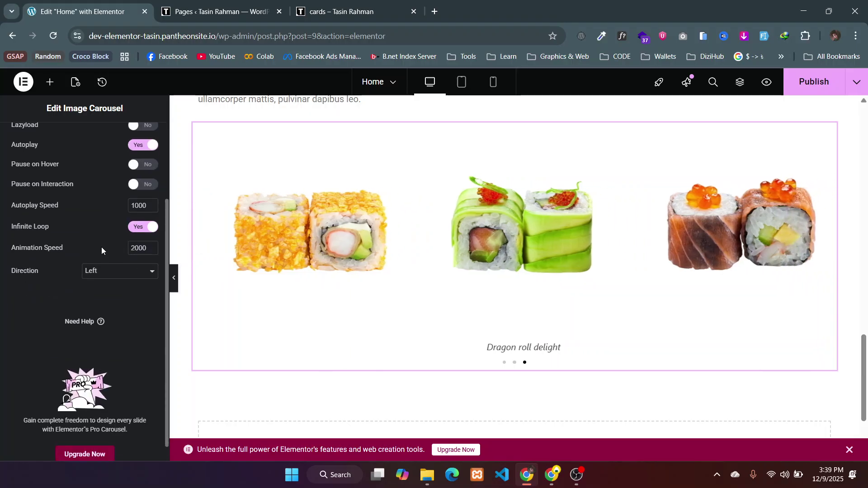
left_click(105, 270)
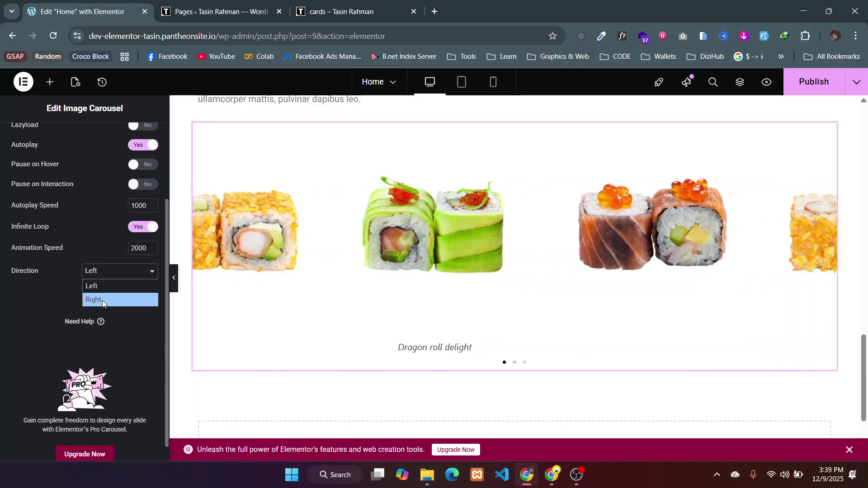
left_click(103, 300)
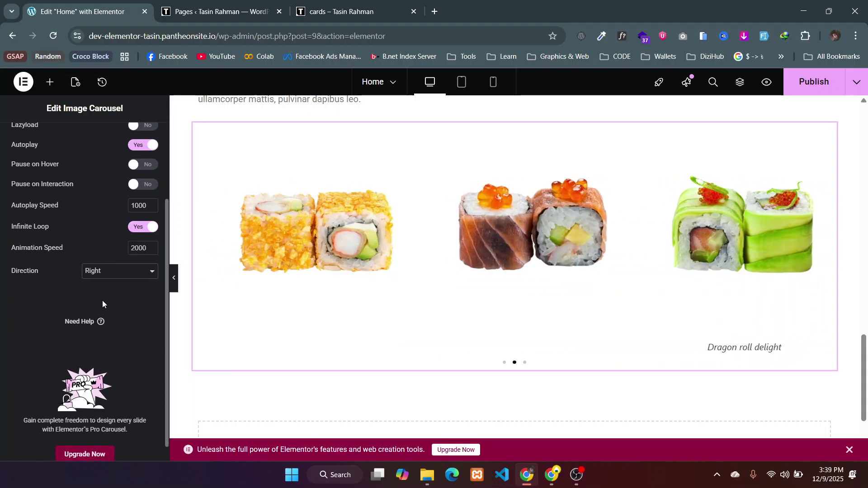
- Set the carousel's Caption option to None in the Image Carousel settings
scroll(113, 284, "up", 1)
scroll(114, 287, "up", 4)
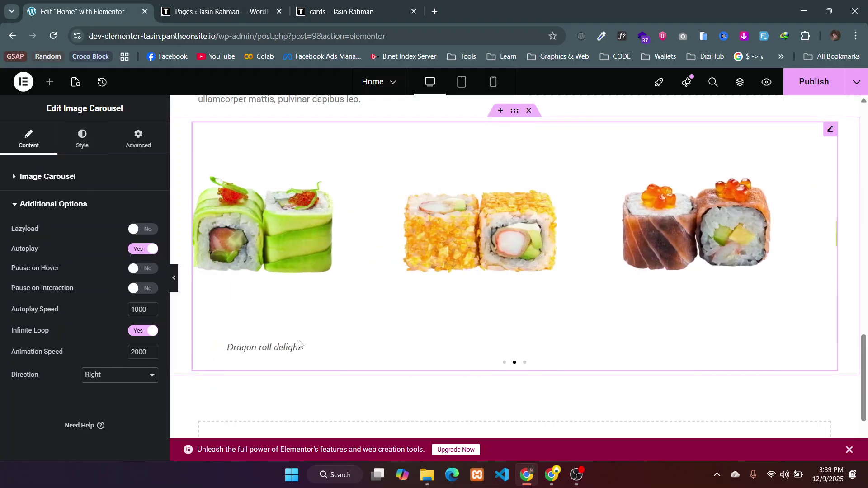
left_click(45, 177)
scroll(54, 278, "down", 3)
scroll(53, 278, "down", 1)
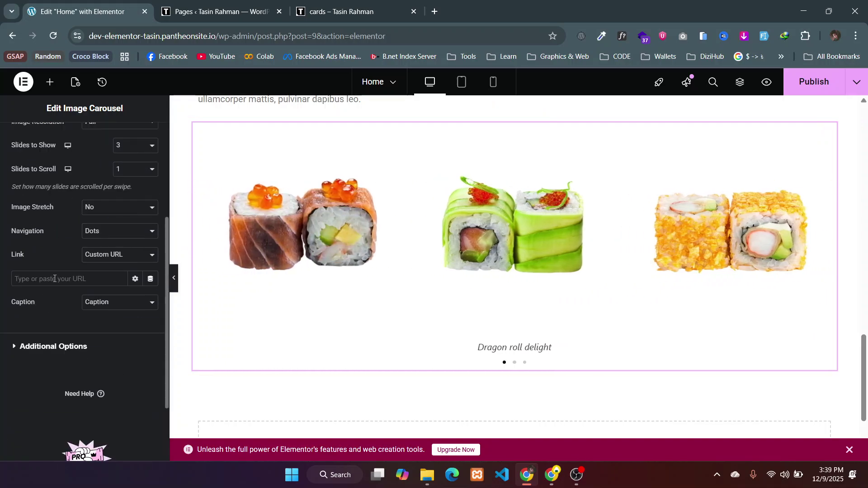
left_click(94, 305)
left_click(94, 317)
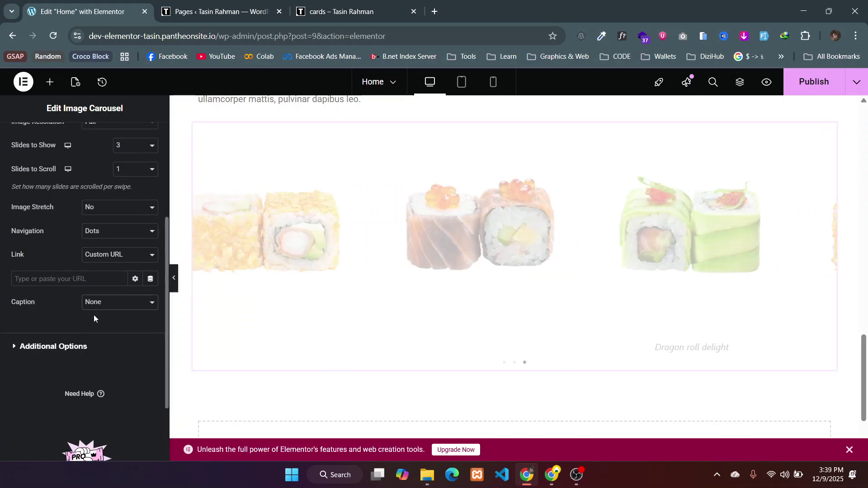
scroll(93, 316, "up", 3)
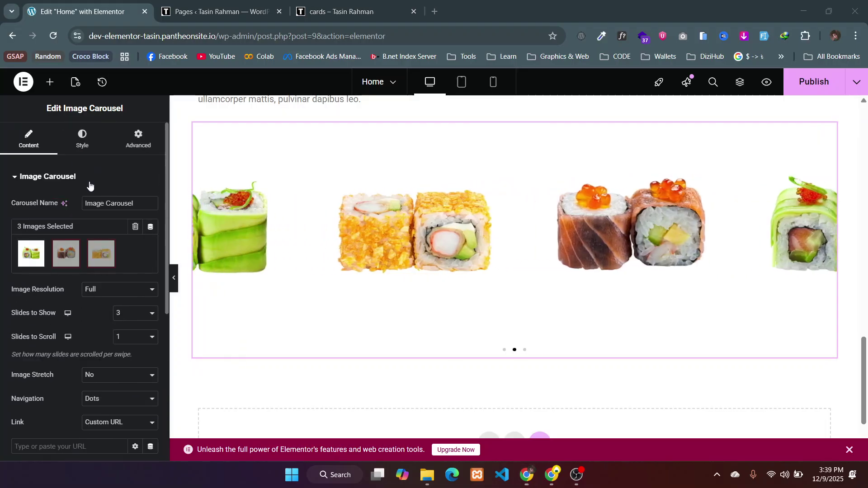
- Switch to the Takeout demo and examine its Choice of the day product carousel for comparison
key("super")
key("super")
key("alt+Tab")
key("alt+Tab")
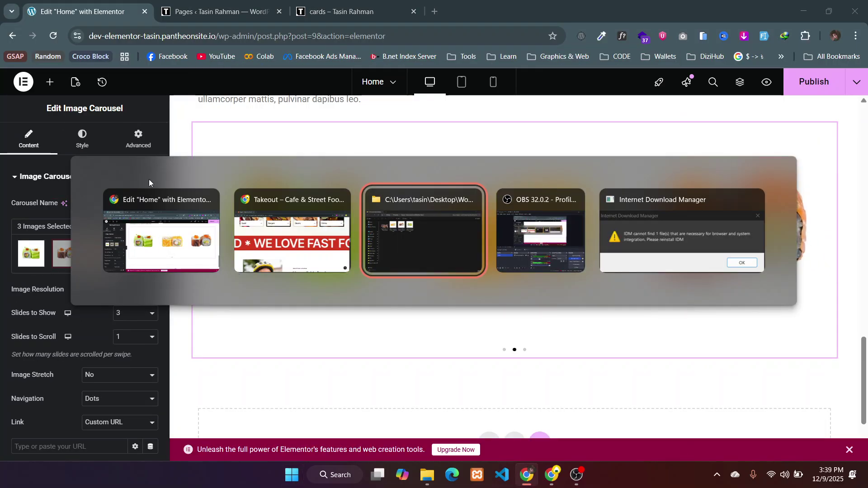
key("alt+Tab")
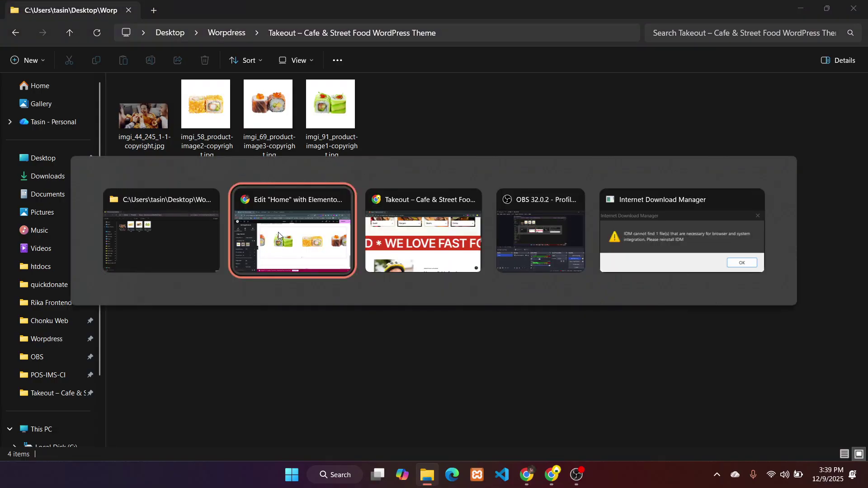
left_click(433, 228)
scroll(435, 230, "up", 6)
scroll(434, 230, "up", 12)
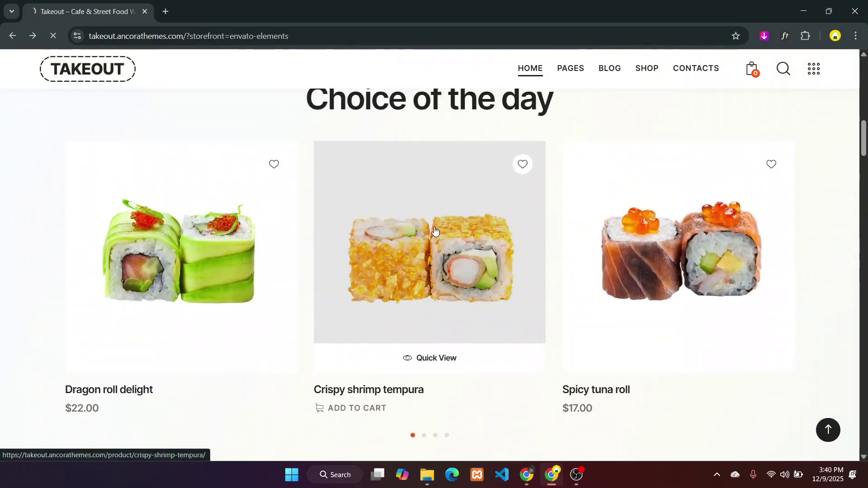
- Return to the Elementor editor and examine the pagination position options in the carousel's Navigation style settings against its dots
key("alt+Tab")
scroll(434, 230, "up", 2)
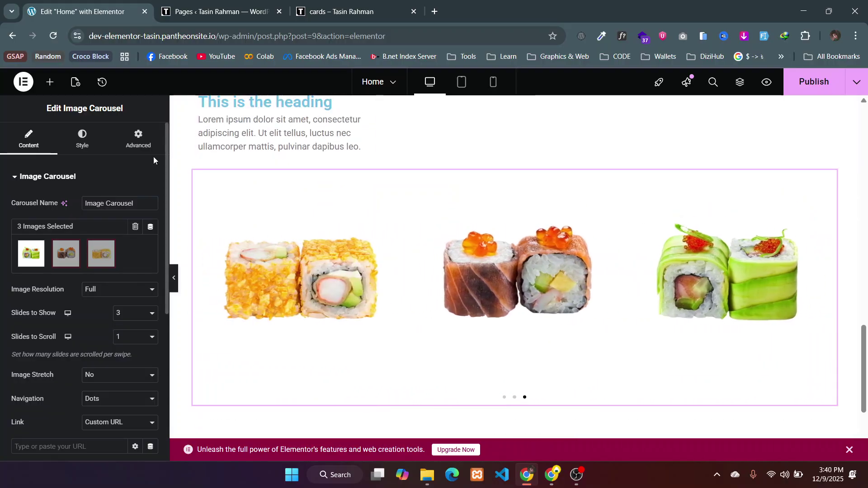
left_click(87, 151)
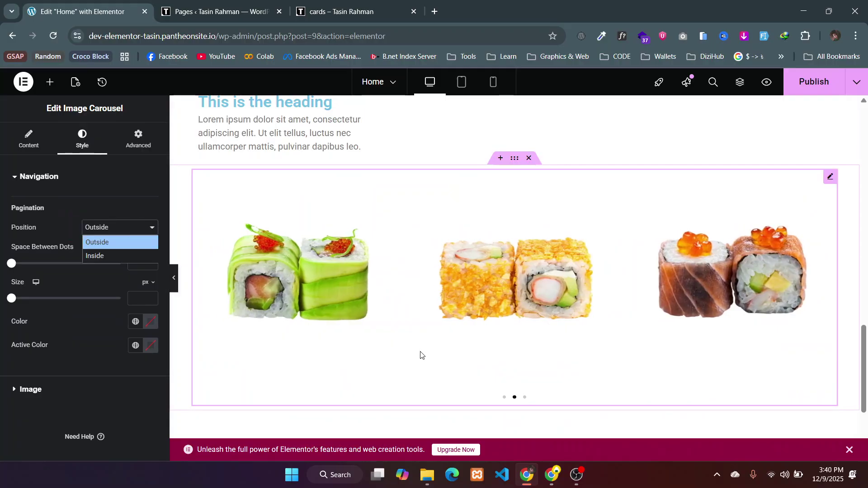
scroll(410, 346, "down", 1)
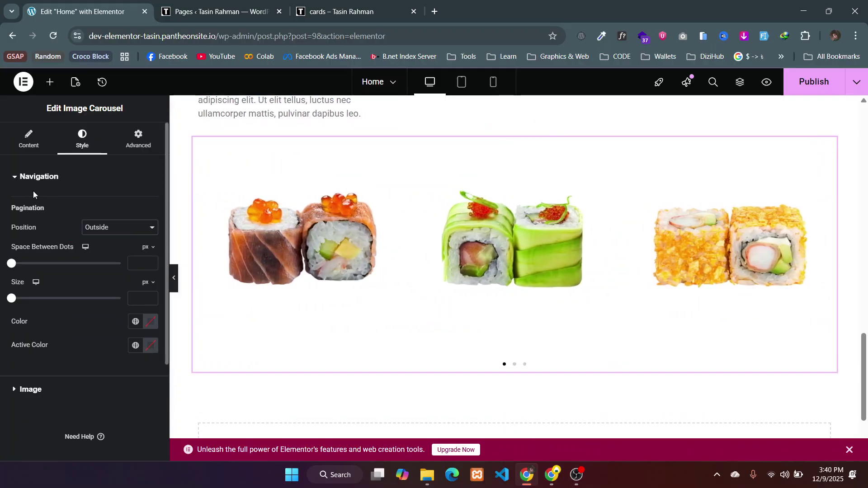
left_click_drag(13, 209, 45, 210)
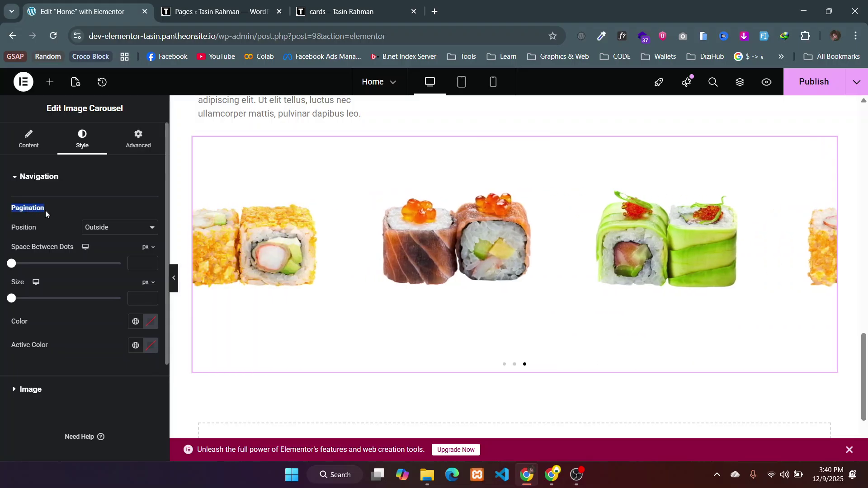
left_click(514, 361)
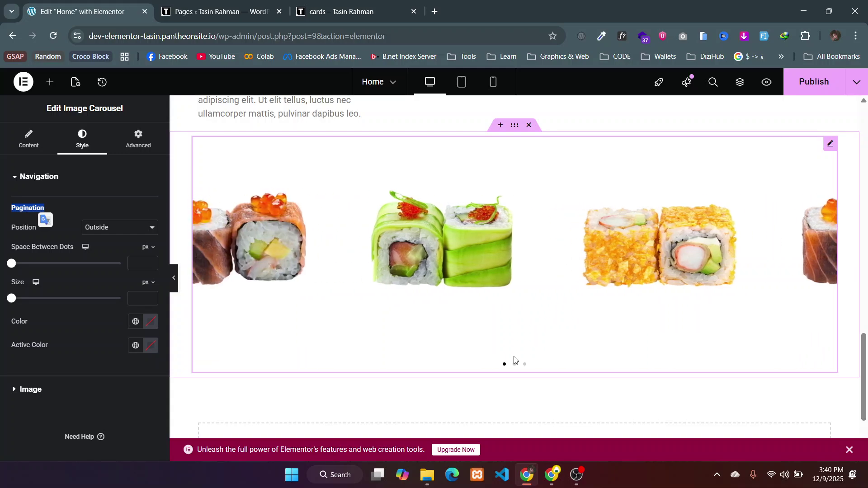
left_click(52, 228)
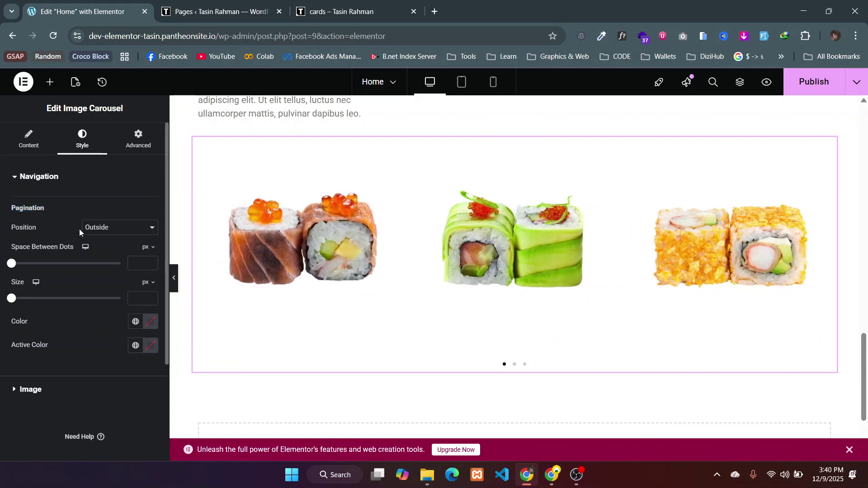
- Try the Inside position for the carousel's pagination dots and switch it back to Outside
left_click(91, 228)
left_click(99, 258)
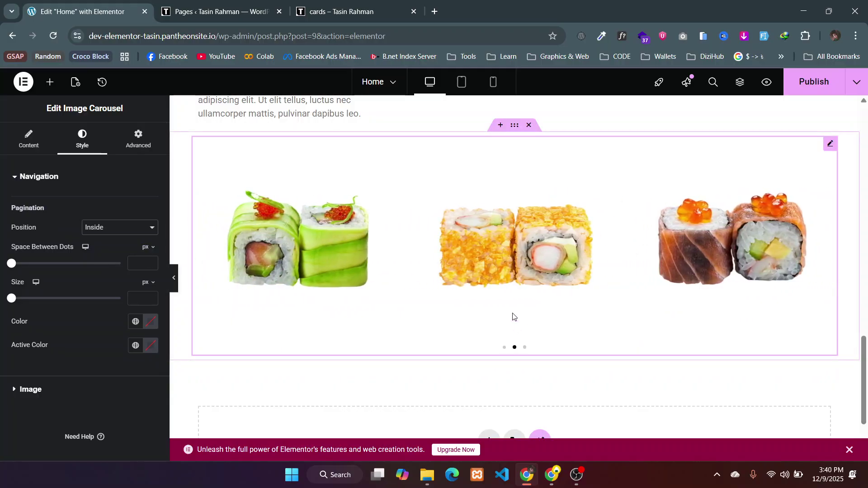
left_click(115, 226)
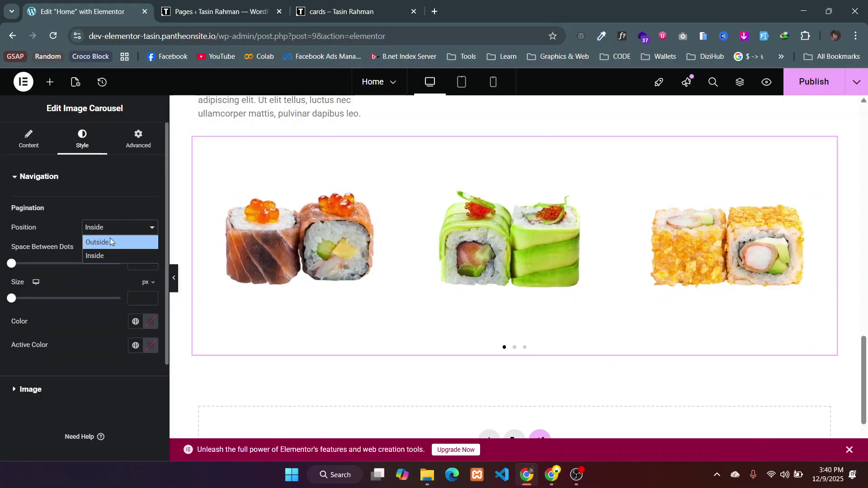
left_click(110, 241)
left_click(104, 228)
left_click(104, 229)
- Set the space between the pagination dots to 12 px and their size to 19 px
left_click_drag(11, 270, 61, 267)
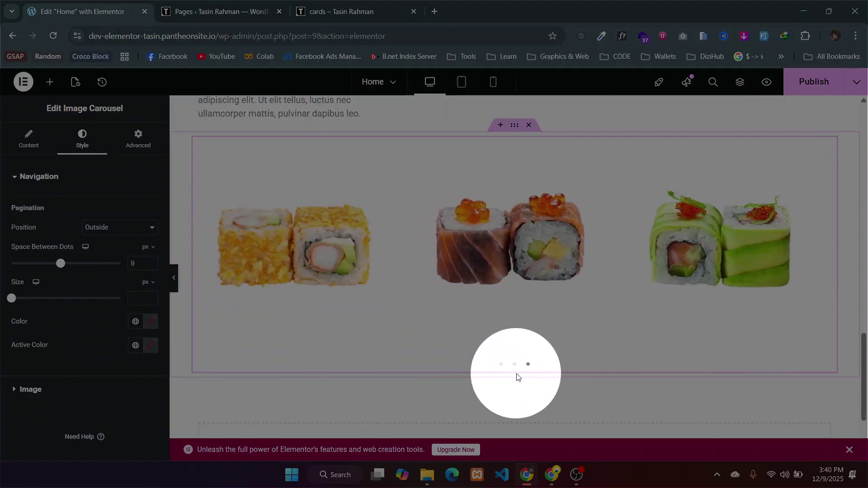
left_click(516, 378)
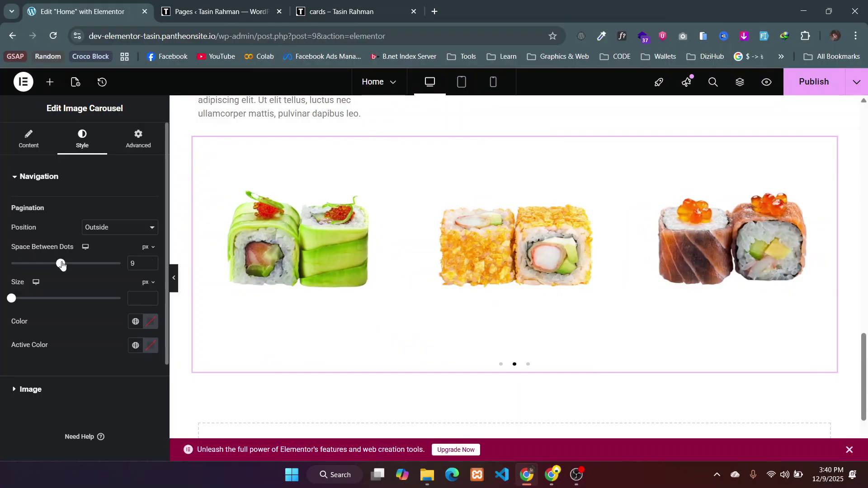
left_click_drag(50, 265, 77, 263)
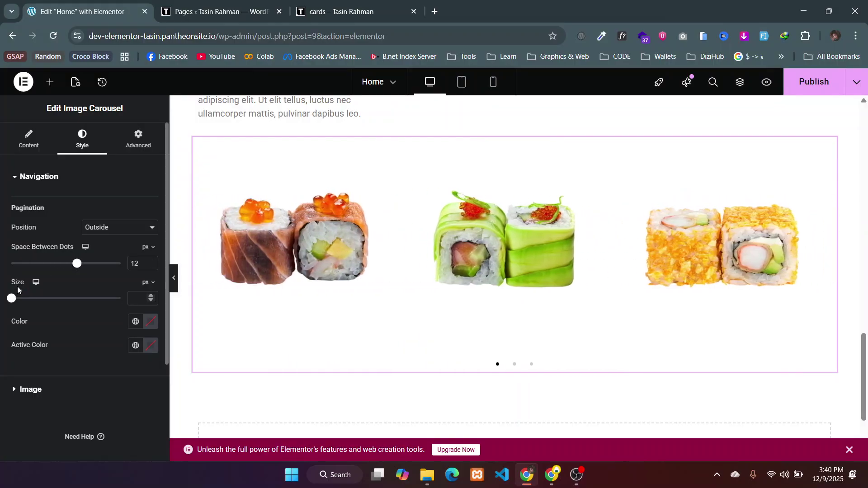
left_click_drag(33, 298, 116, 298)
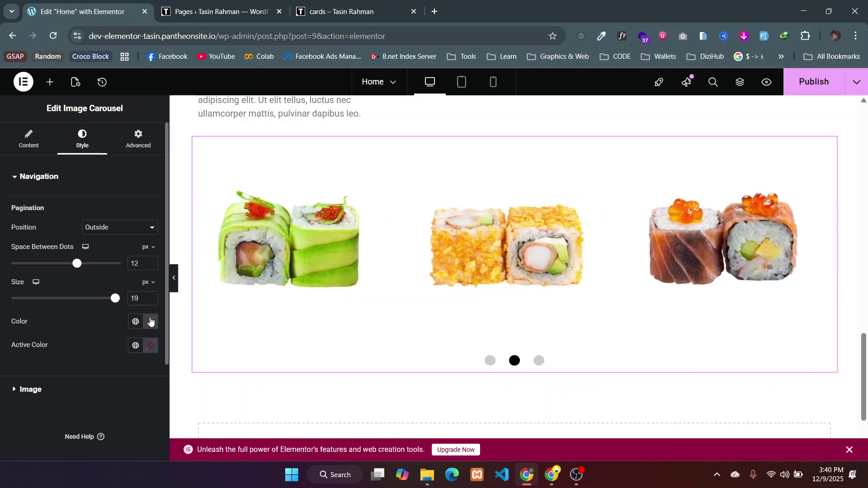
- Set the Color of the carousel's pagination dots to a bright red
left_click(150, 321)
left_click_drag(199, 199, 219, 178)
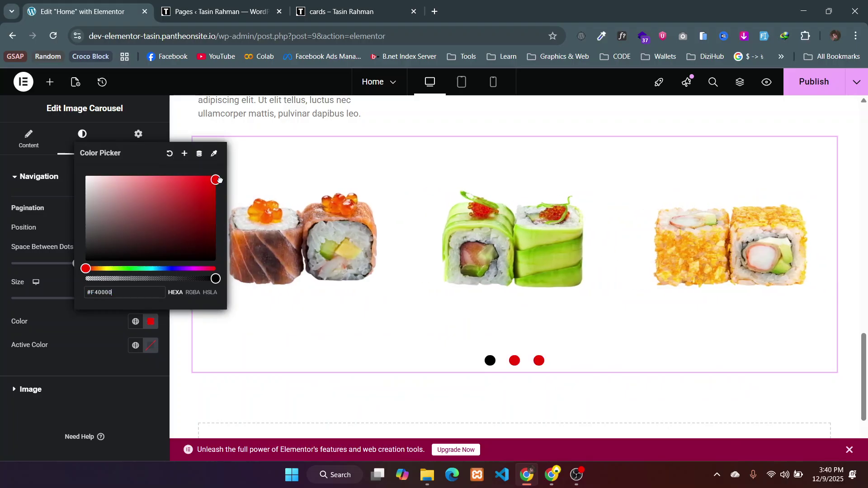
left_click(69, 324)
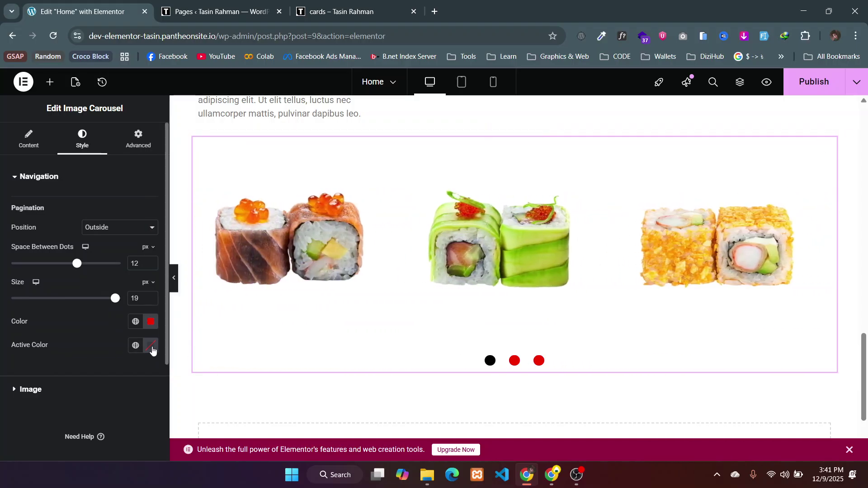
- Try a bright blue Active Color for the pagination dots and undo the blue change
left_click(152, 347)
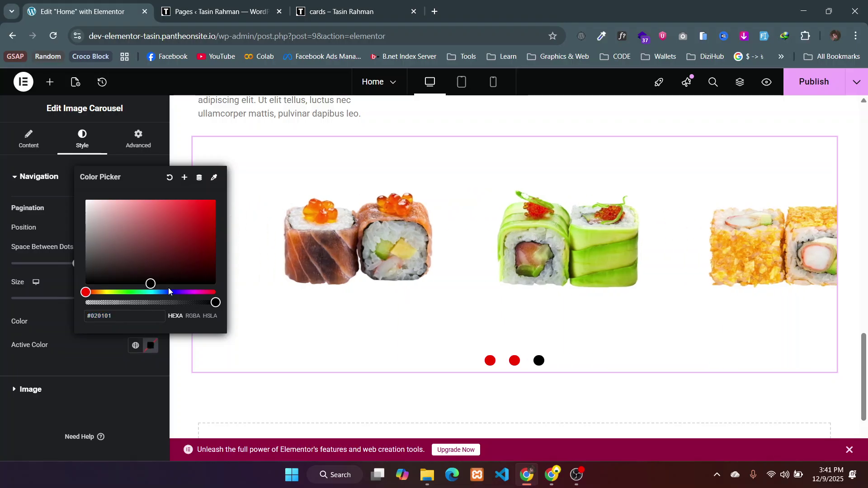
left_click(168, 292)
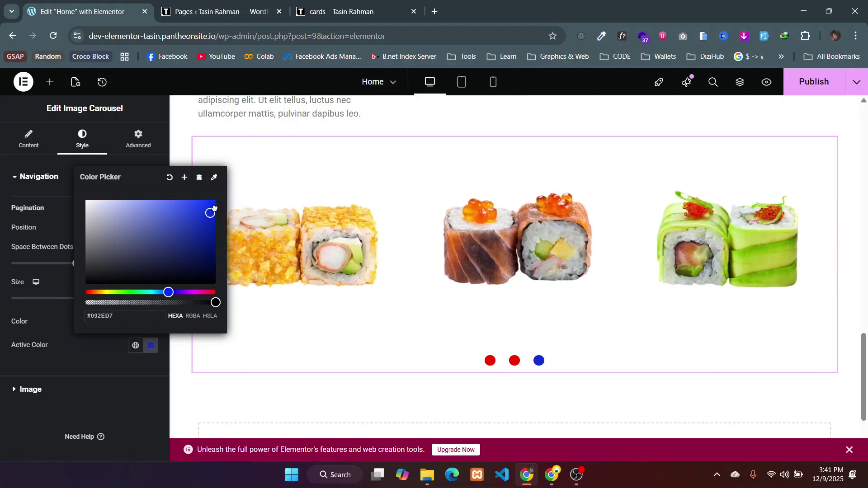
left_click(344, 334)
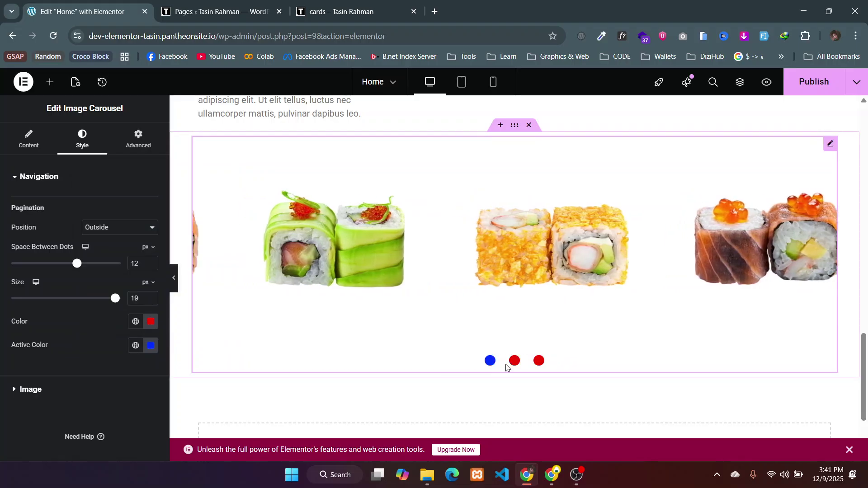
key("ctrl+z")
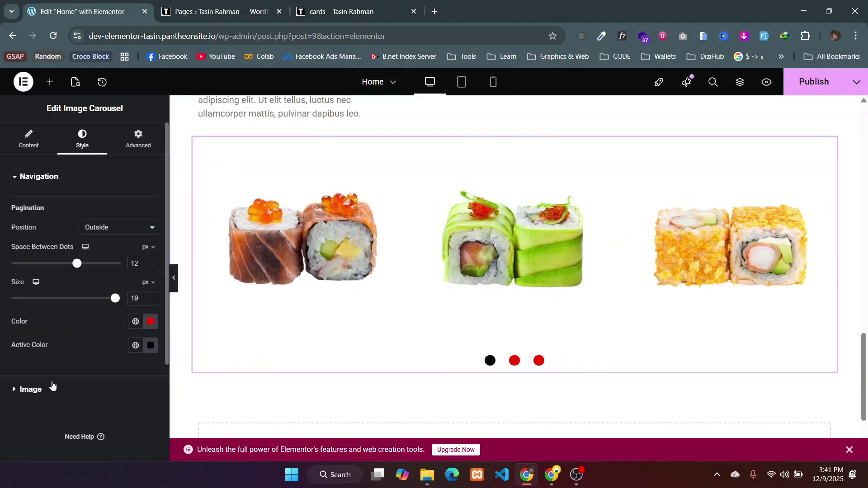
- Set the carousel images' Spacing to Custom with an Image Spacing of 57 in the Image style settings
left_click(51, 385)
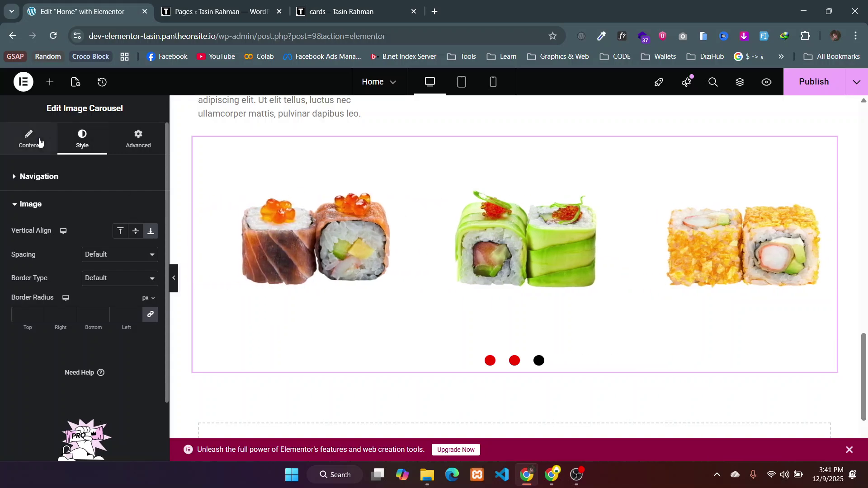
left_click(37, 141)
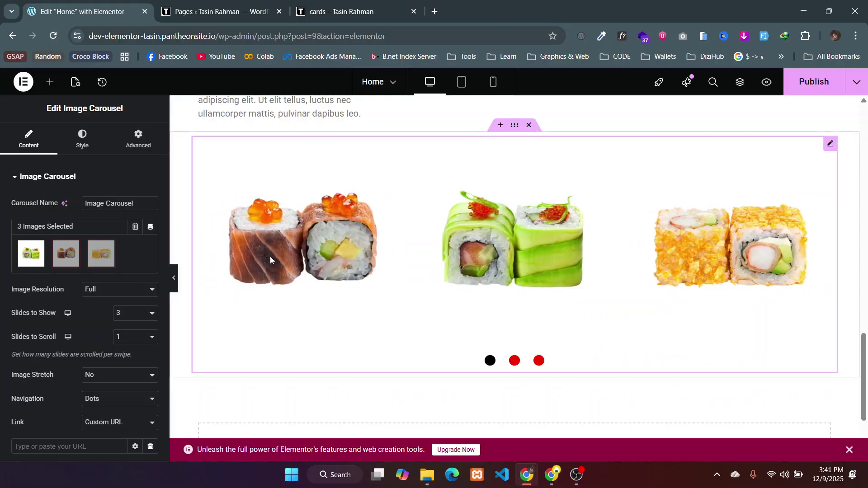
left_click(82, 138)
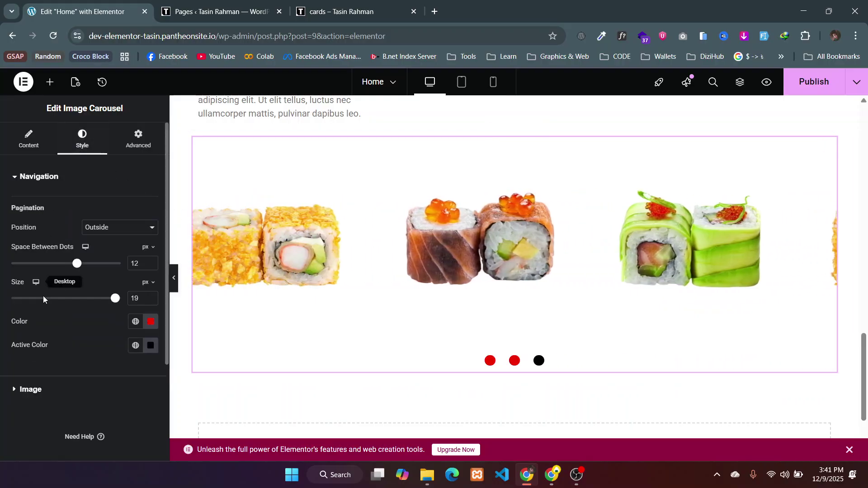
left_click(38, 390)
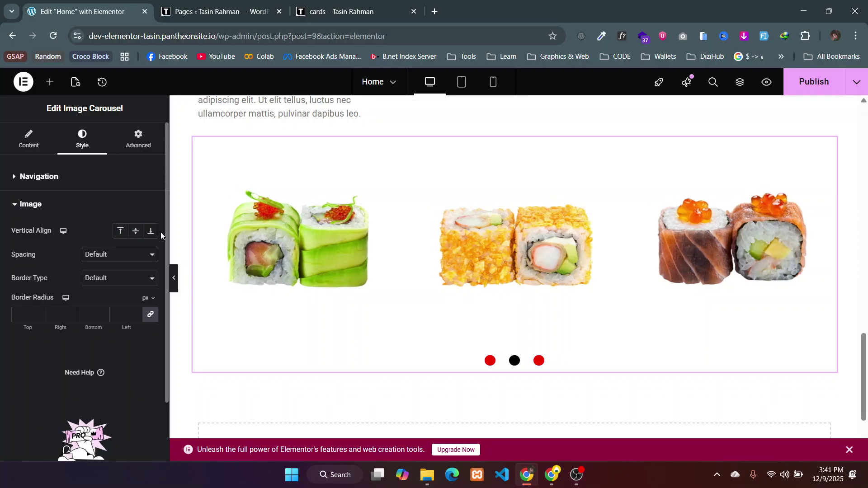
left_click(134, 248)
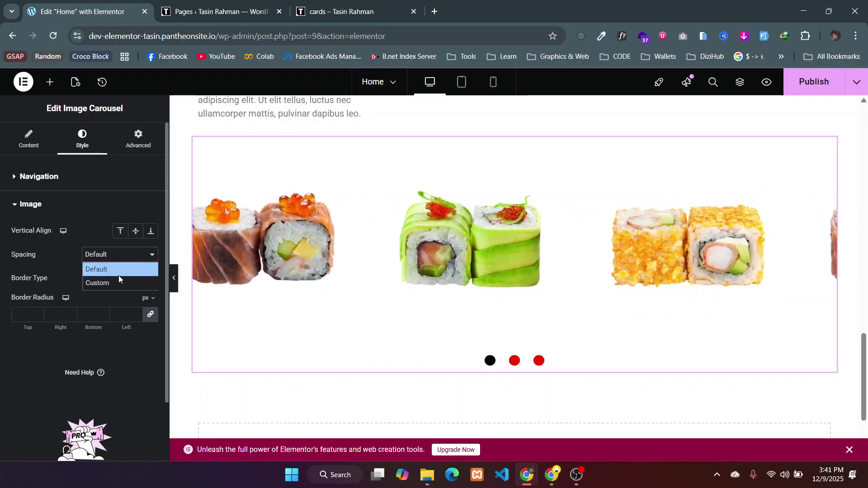
left_click(119, 269)
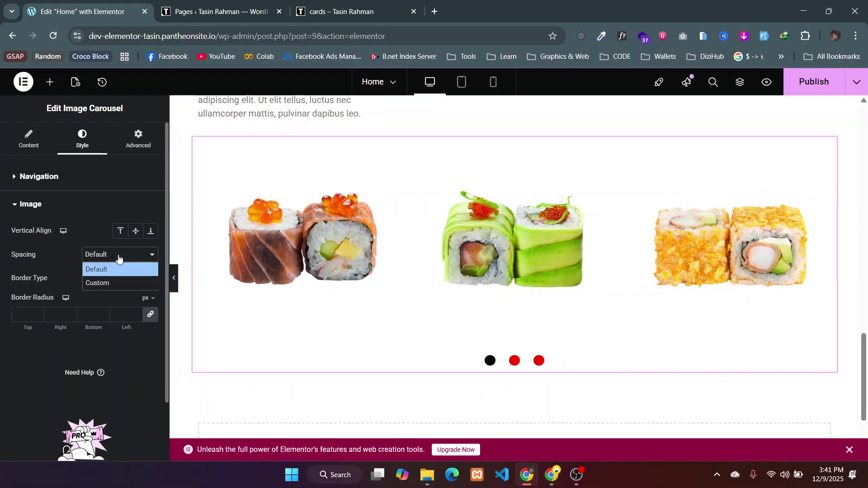
left_click(107, 284)
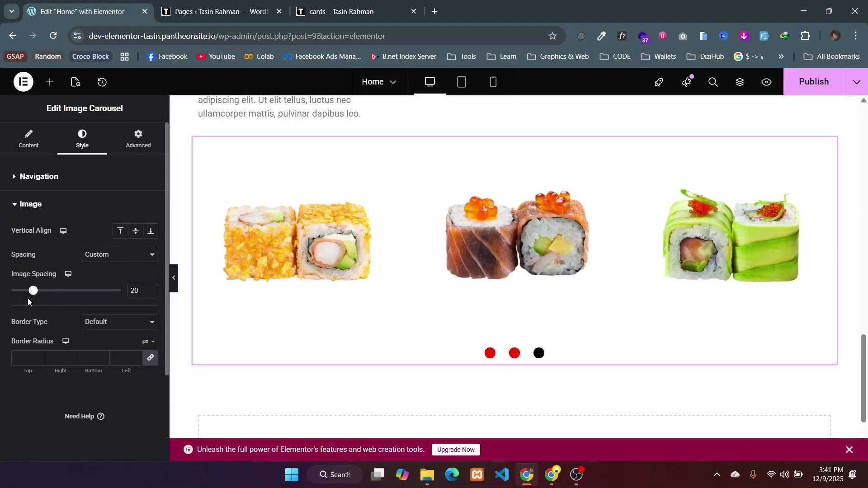
left_click_drag(36, 294, 2, 296)
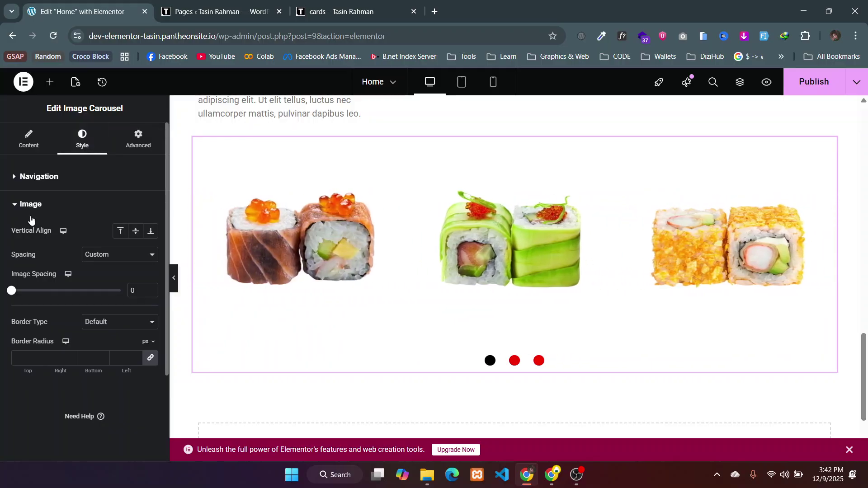
left_click_drag(12, 291, 76, 299)
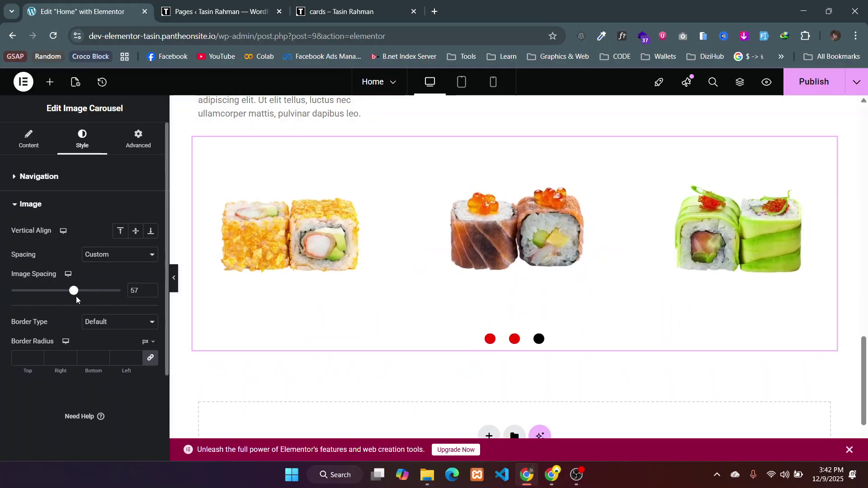
- Give the carousel images a Solid border with a 5 px radius on all corners and collapse the Image style settings
left_click(81, 319)
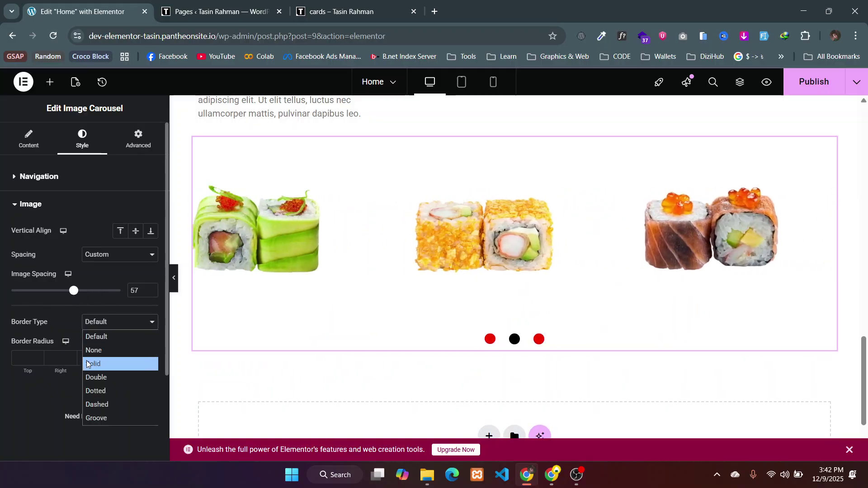
left_click(88, 361)
scroll(63, 348, "down", 2)
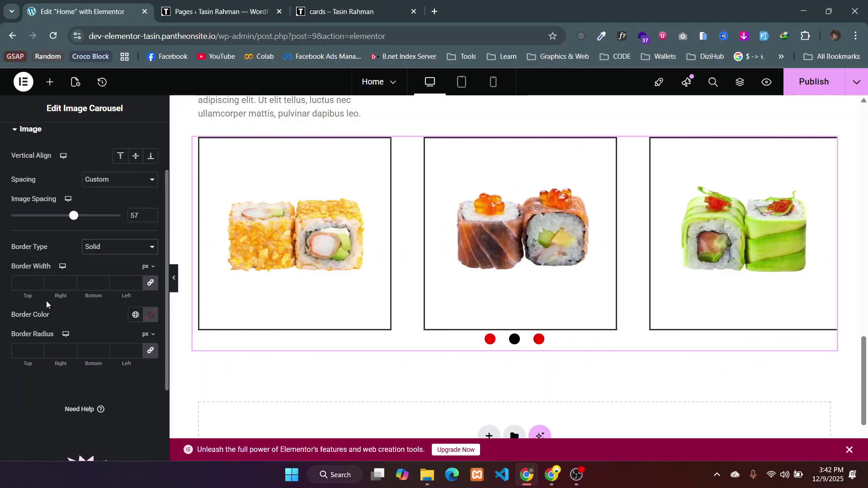
left_click(27, 287)
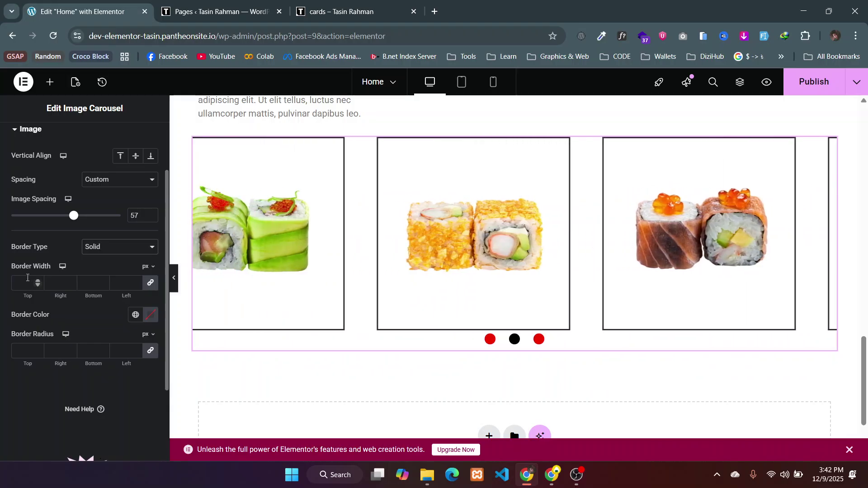
left_click(24, 349)
type("5")
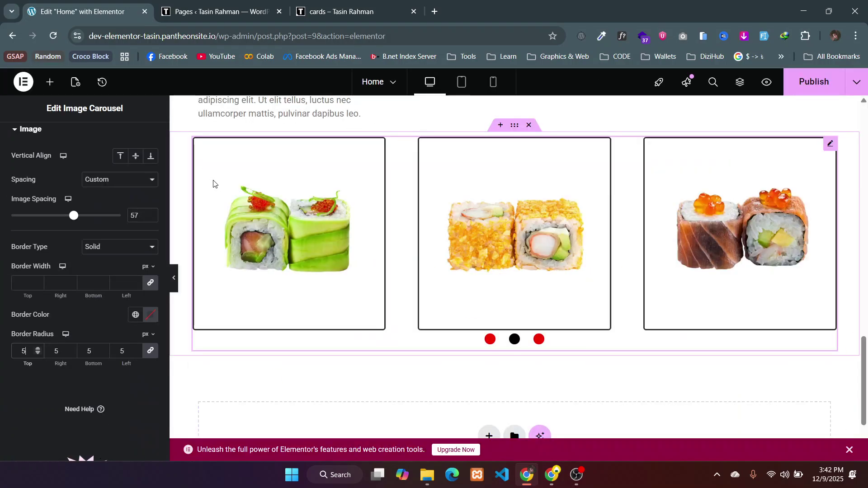
scroll(68, 285, "up", 2)
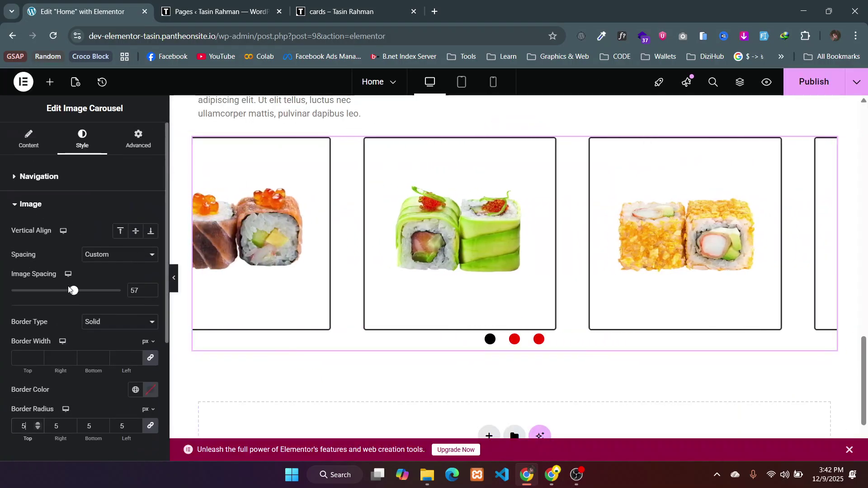
left_click(14, 207)
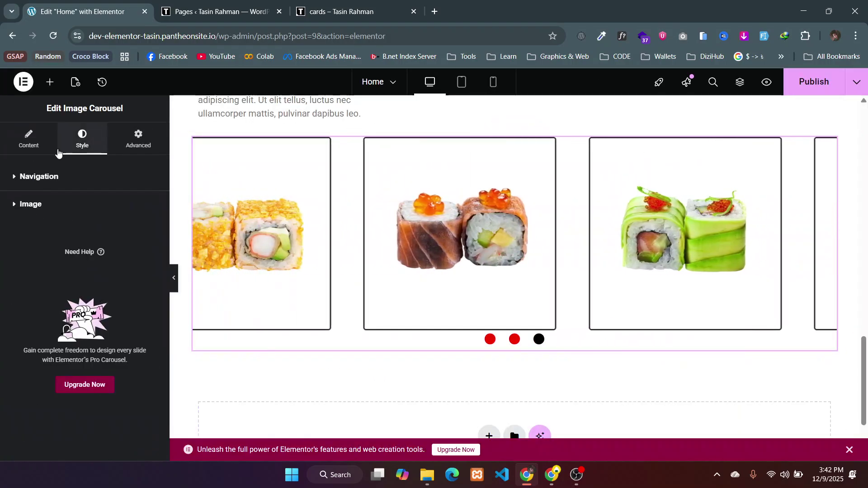
- Set the carousel's Slides to Scroll to Default and its Autoplay Speed to 5000
left_click(42, 153)
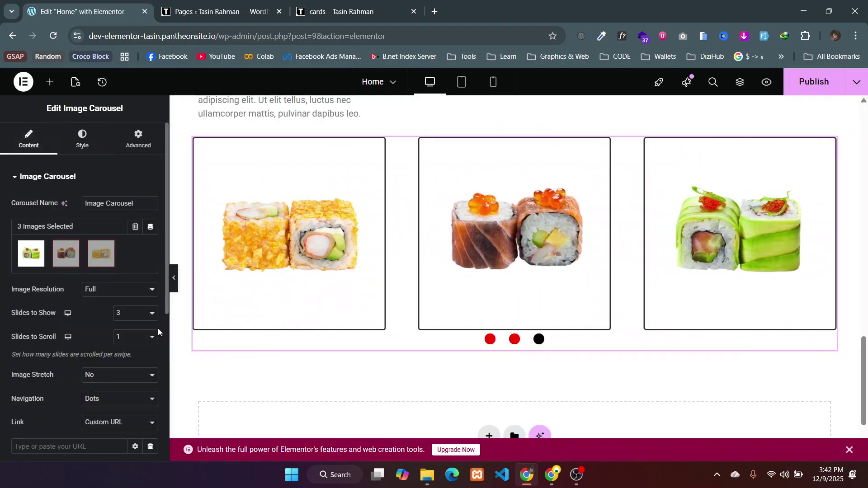
scroll(154, 353, "down", 3)
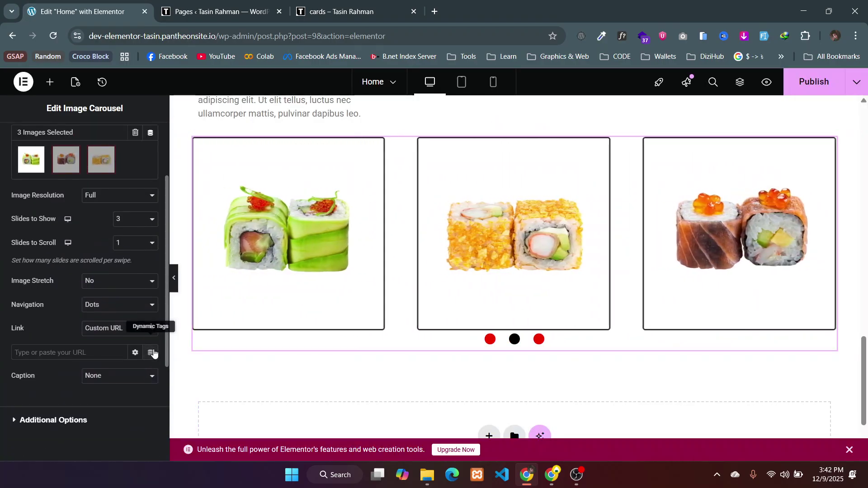
left_click(135, 222)
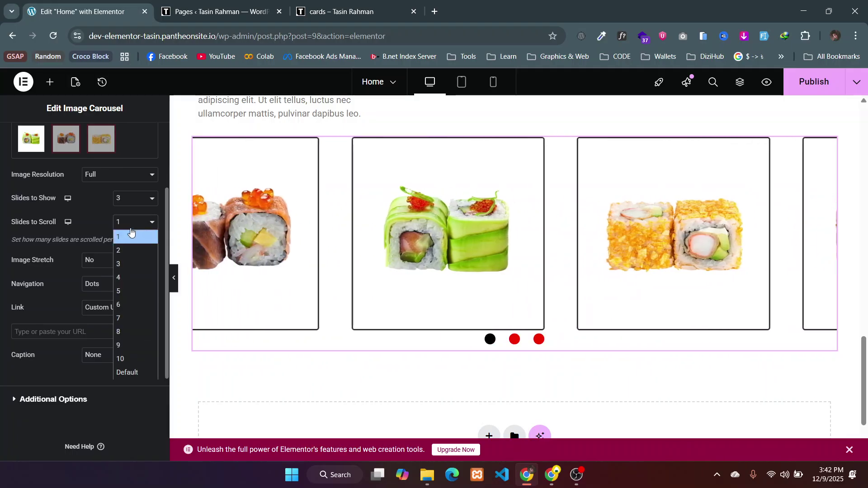
left_click(130, 372)
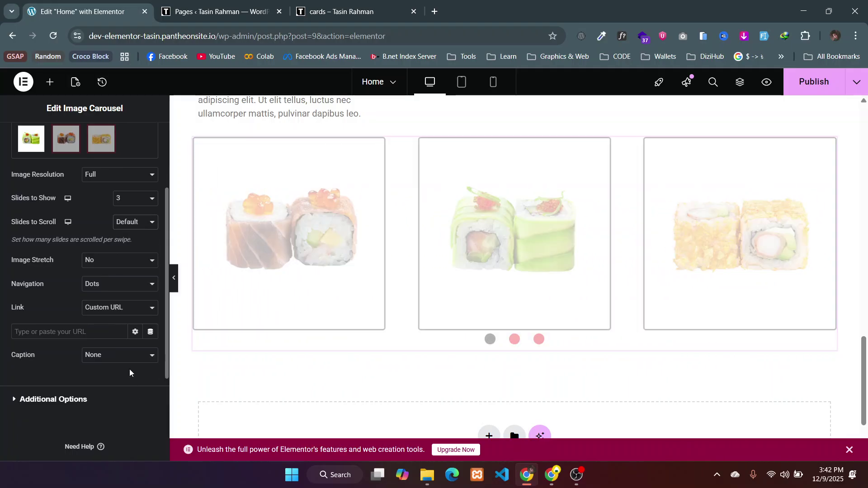
left_click(104, 398)
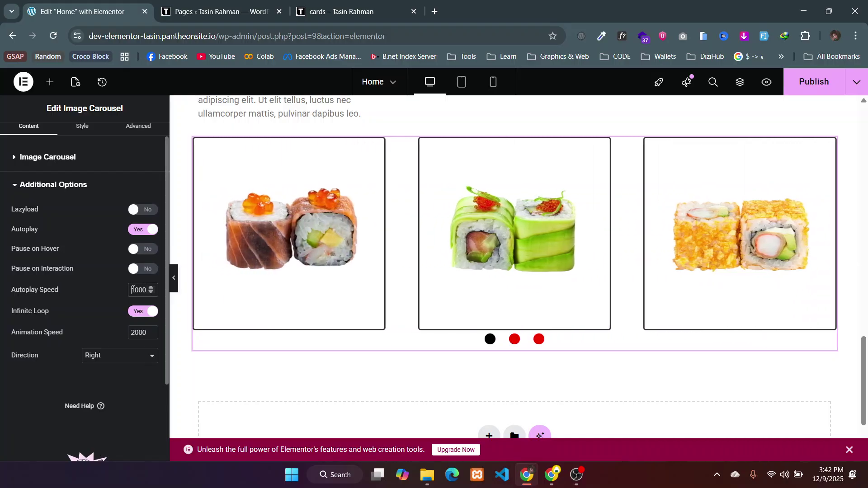
type("5")
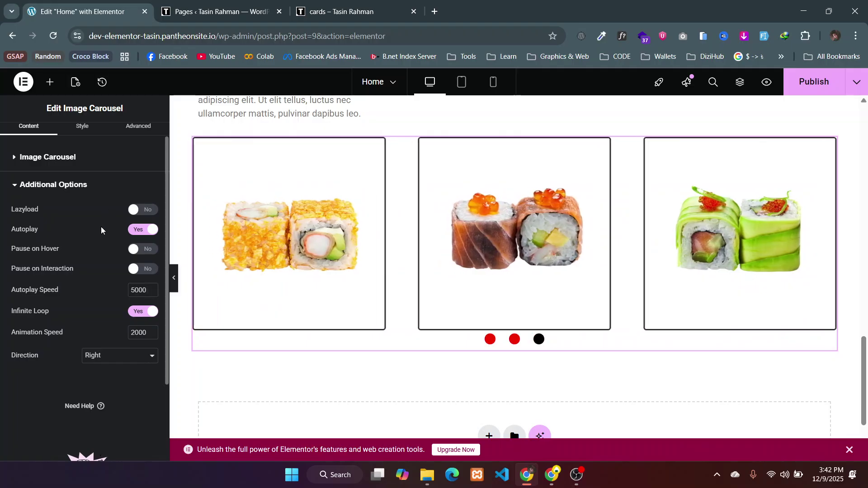
- Clear the Space Between Dots and Size values of the pagination in the Navigation style settings
scroll(100, 231, "up", 1)
left_click(83, 137)
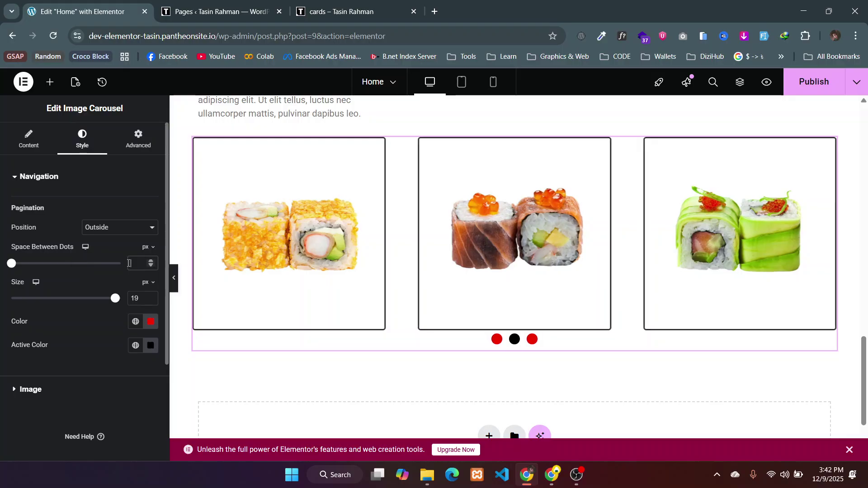
left_click_drag(141, 298, 99, 299)
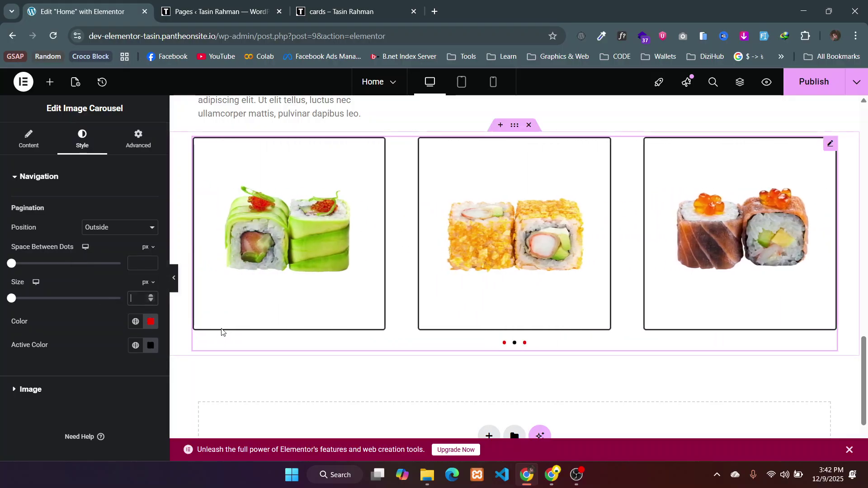
- Set the Border Type of the carousel images back to Default in the Image style settings
scroll(213, 325, "up", 1)
left_click(63, 396)
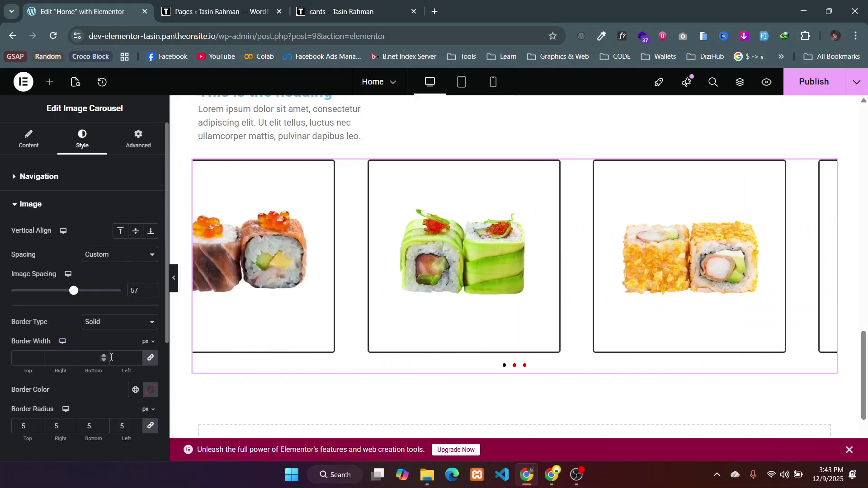
scroll(95, 326, "down", 2)
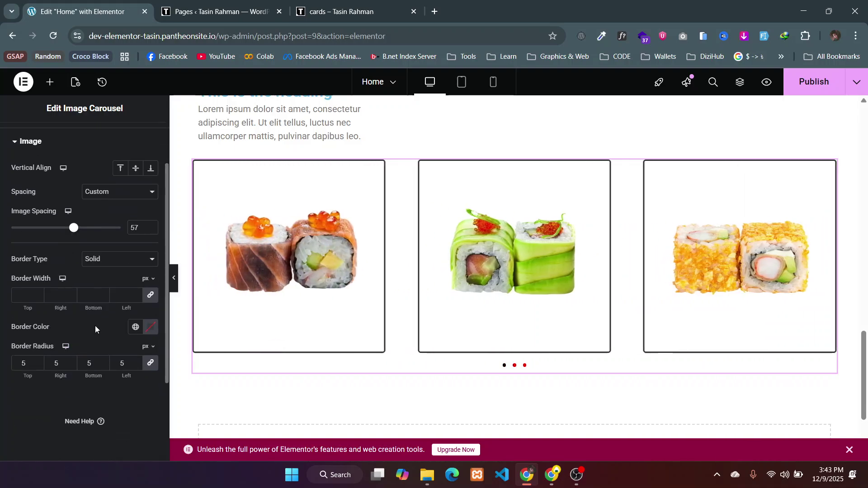
left_click(94, 263)
left_click(96, 273)
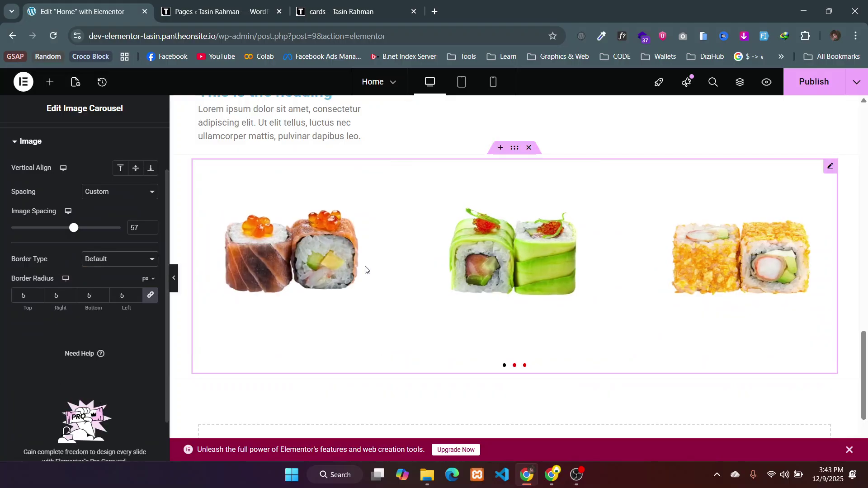
- Set the first image box's title under Choice of the day to "Crispy shrimp tempura", copied from the Takeout product page
scroll(365, 269, "up", 2)
scroll(365, 270, "up", 3)
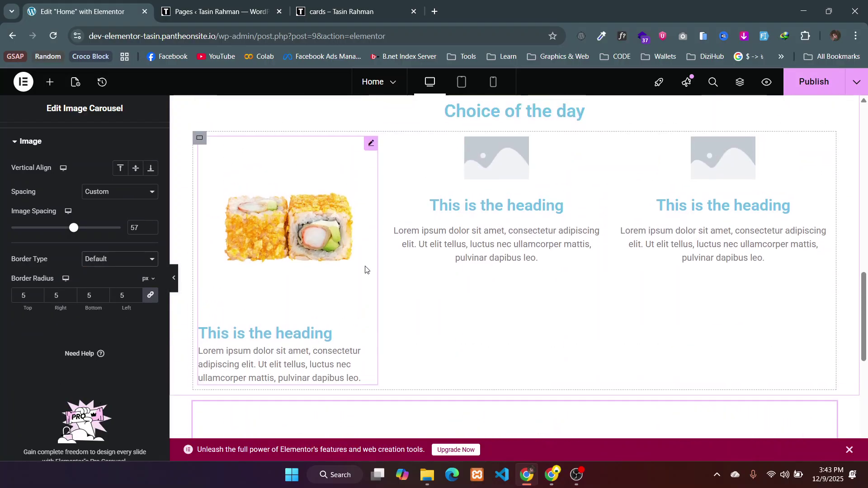
left_click(277, 309)
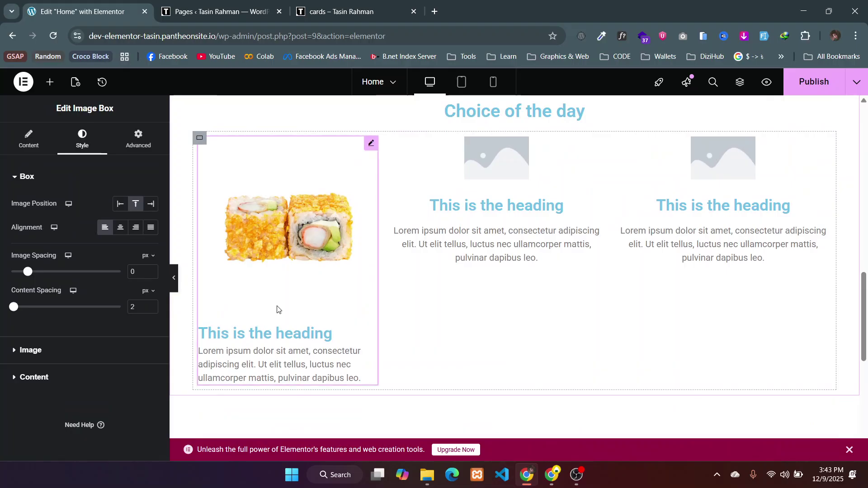
left_click(38, 143)
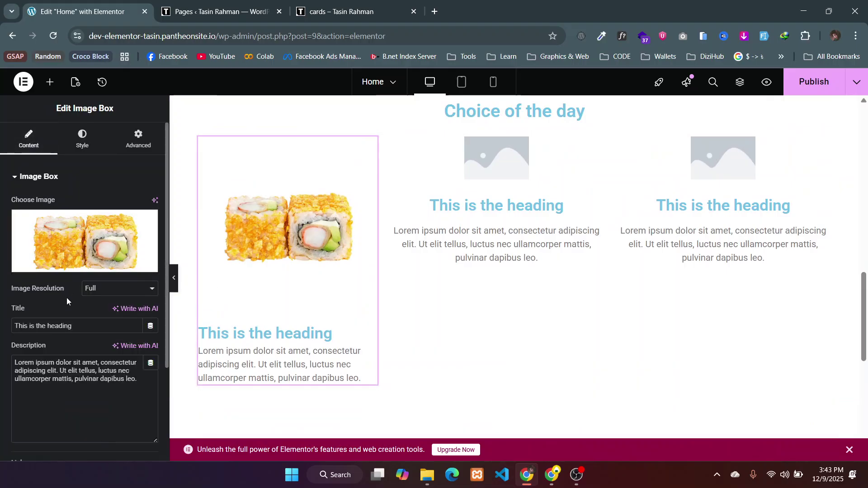
key("alt+Tab")
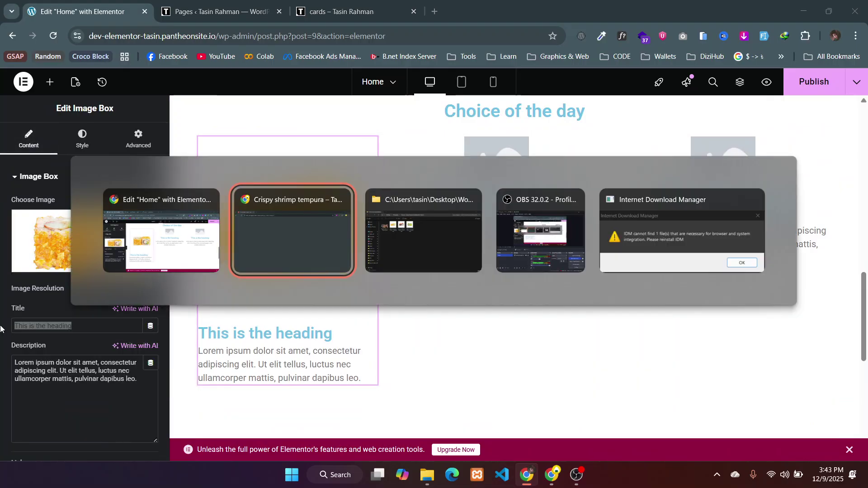
scroll(163, 340, "down", 1)
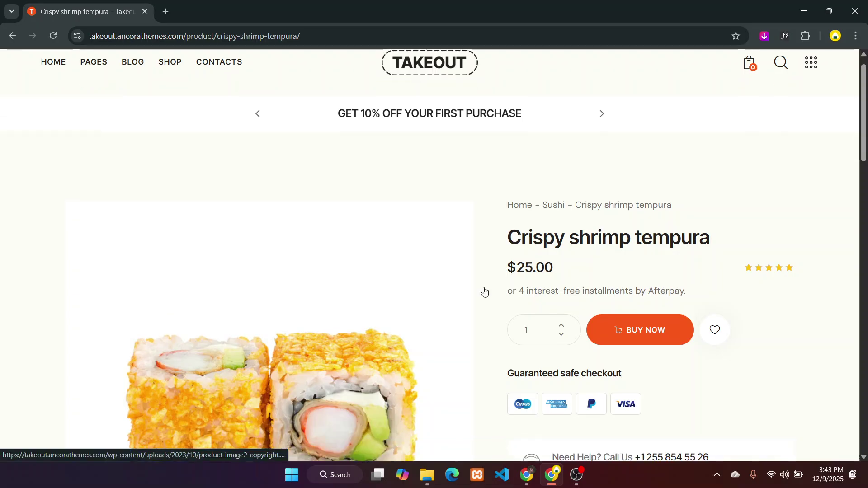
left_click_drag(582, 235, 727, 245)
key("ctrl+c")
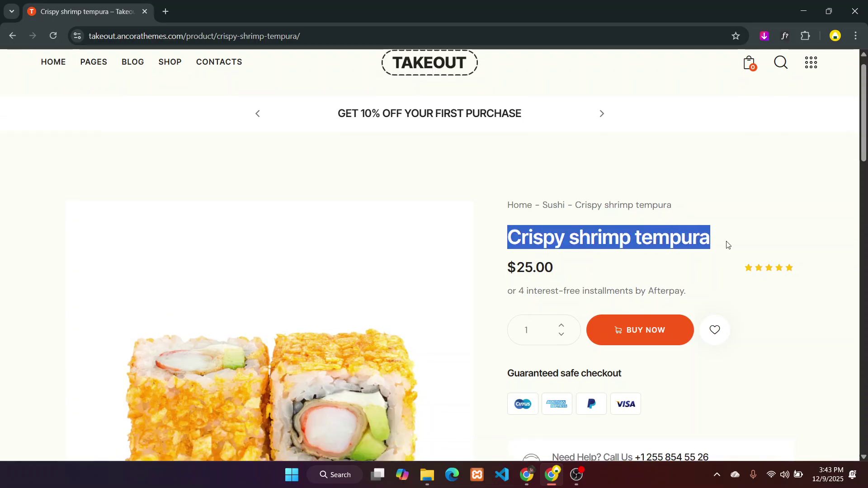
key("alt+Tab")
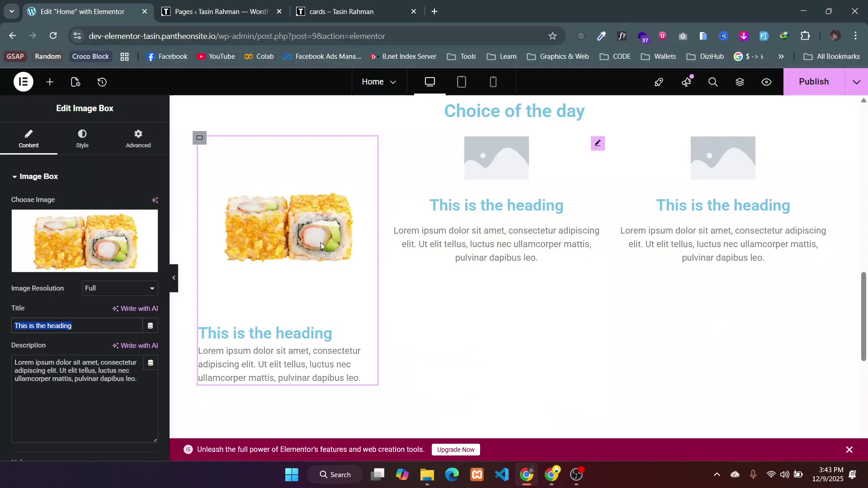
key("ctrl+v")
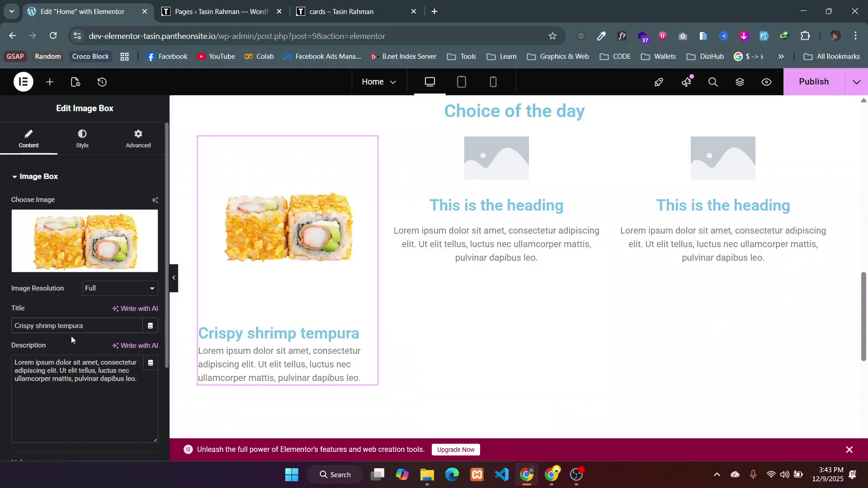
- Replace the image box's description with the price $25.00 copied from the Takeout product page
left_click(79, 378)
key("ctrl+a")
key("alt+Tab")
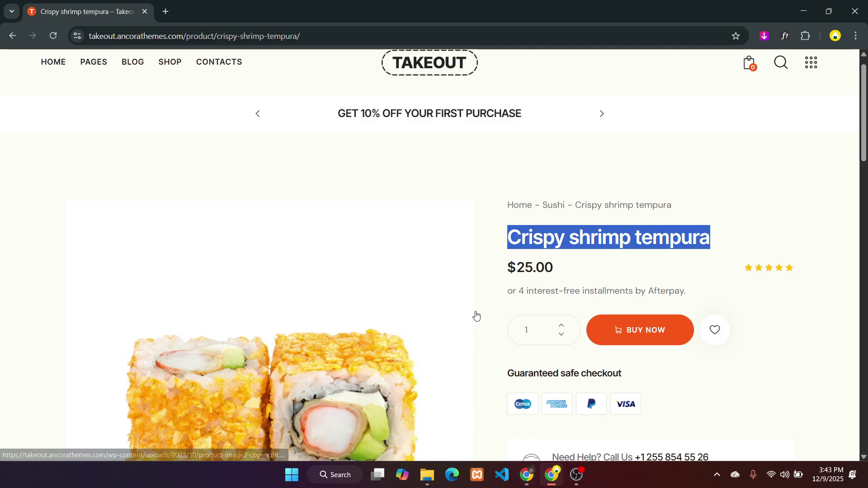
left_click_drag(502, 269, 556, 272)
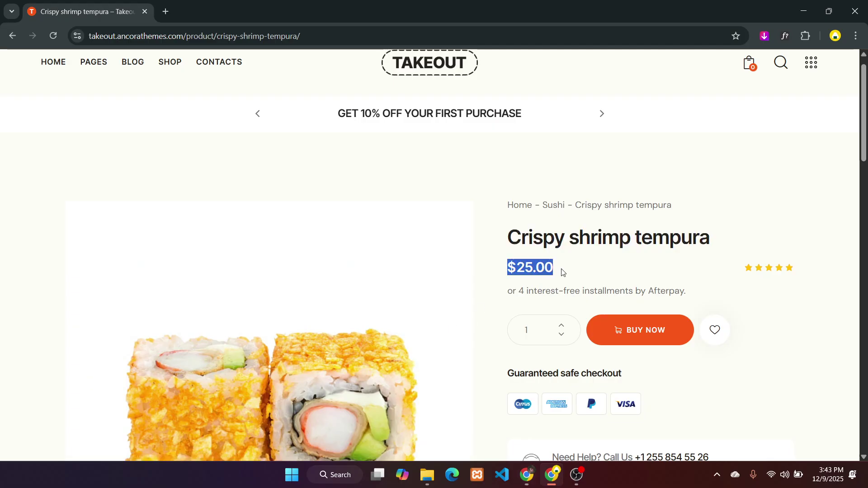
key("ctrl+c")
key("alt+Tab")
key("ctrl+v")
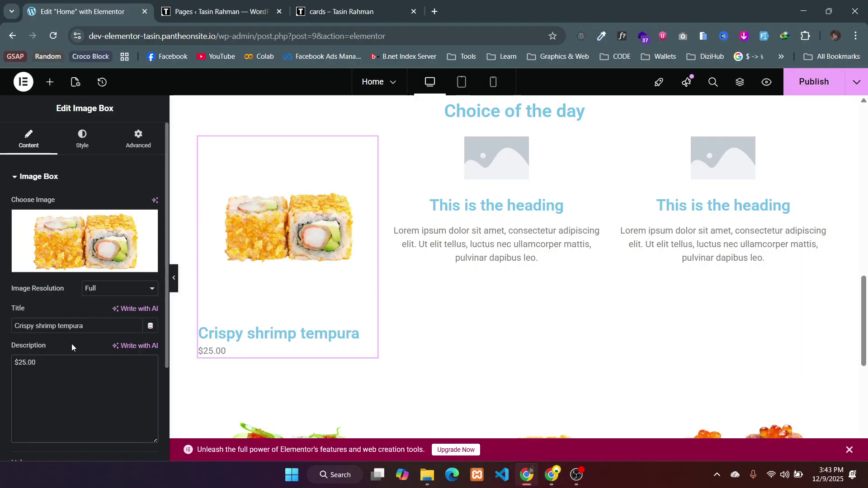
- Return to the Takeout demo's Choice of the day section and inspect the Crispy shrimp tempura title and price fonts with WhatFont
key("alt+Tab")
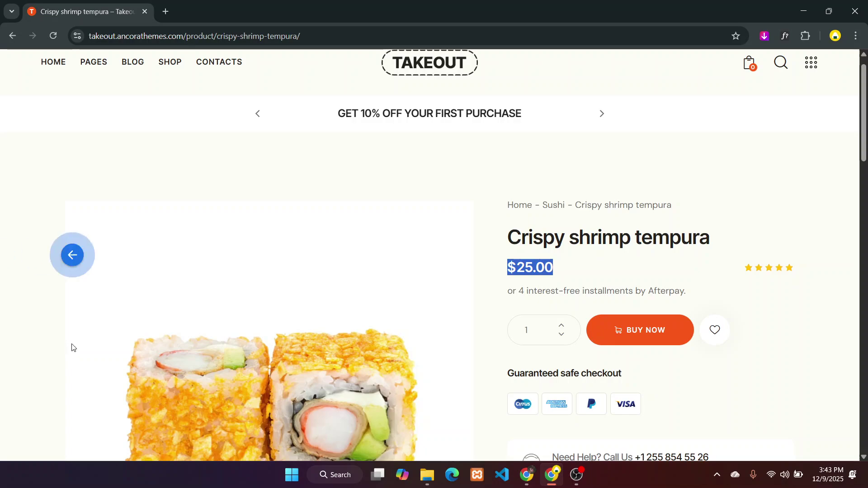
scroll(72, 348, "left", 3)
scroll(73, 349, "down", 1)
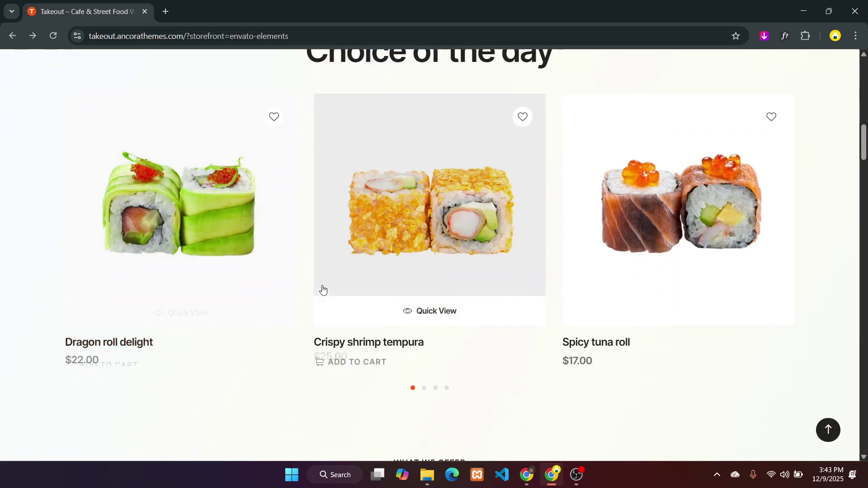
key("alt+Tab")
key("alt+Tab")
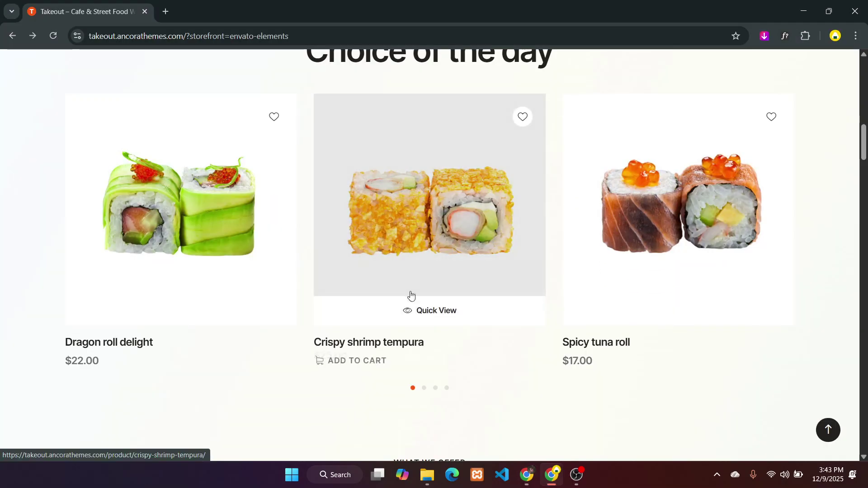
key("alt+Tab")
key("alt+Tab")
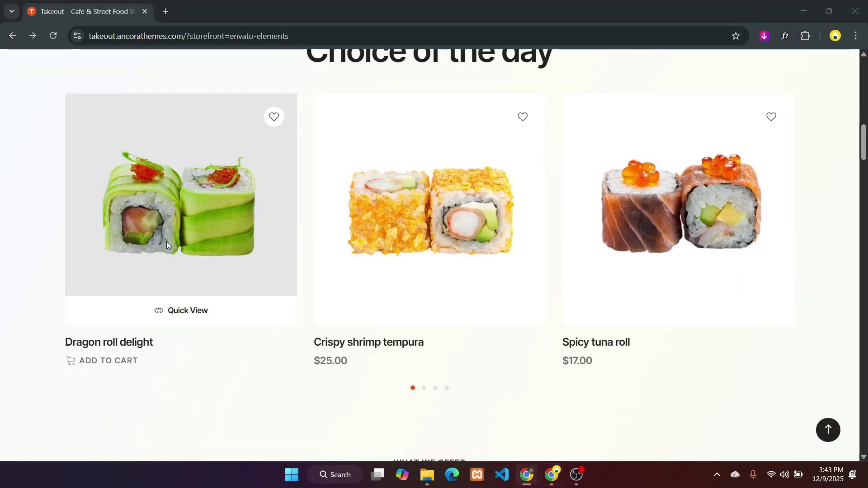
left_click(788, 36)
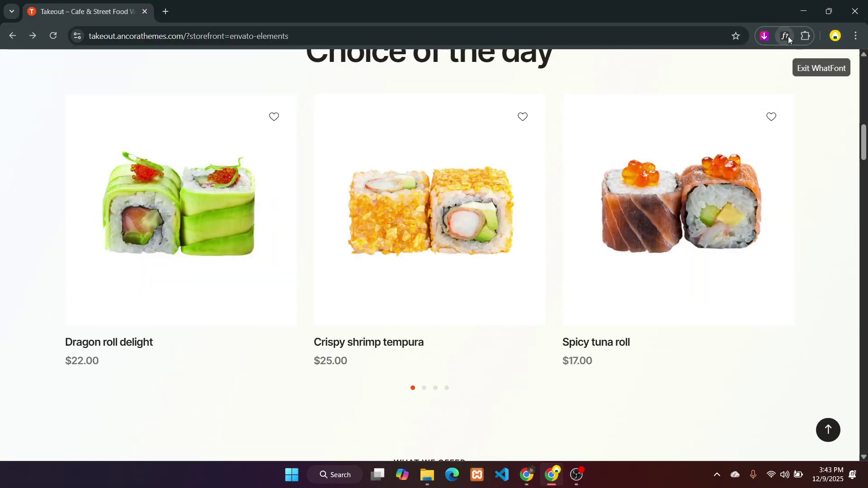
left_click(328, 344)
left_click(359, 363)
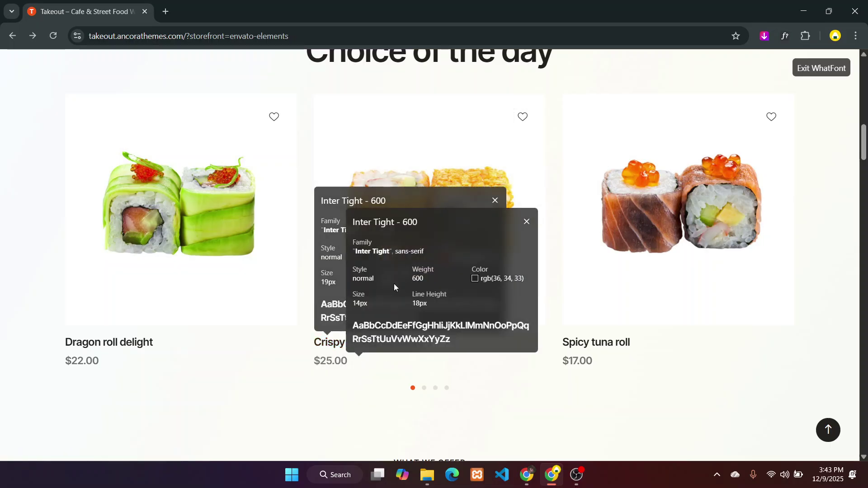
- Switch back to the Elementor editor and set the image box title's normal colour to #000000 in the Content style settings
key("alt+Tab")
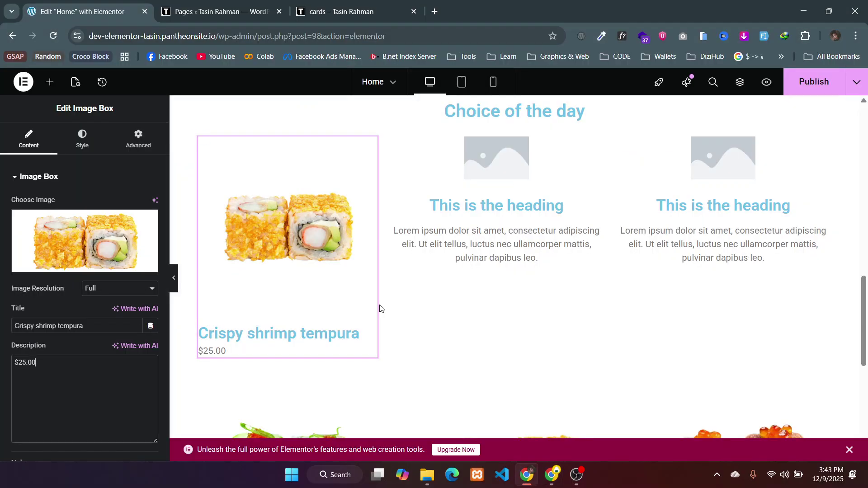
left_click(81, 138)
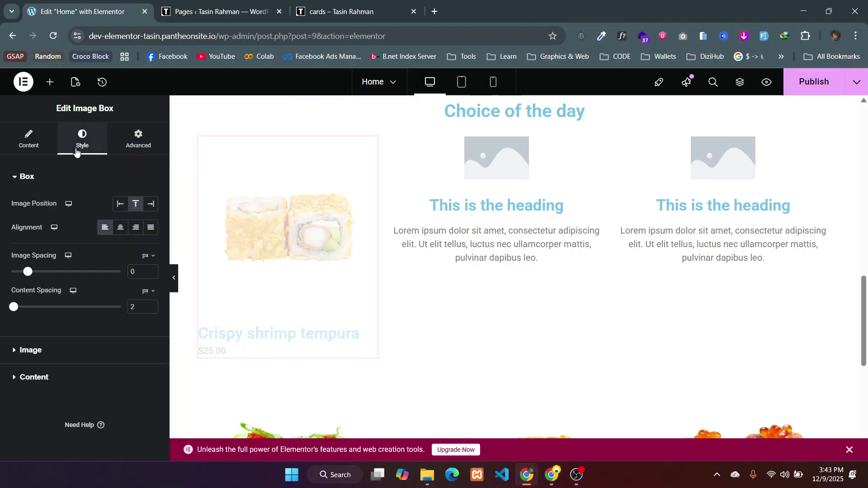
left_click(27, 373)
scroll(62, 351, "down", 2)
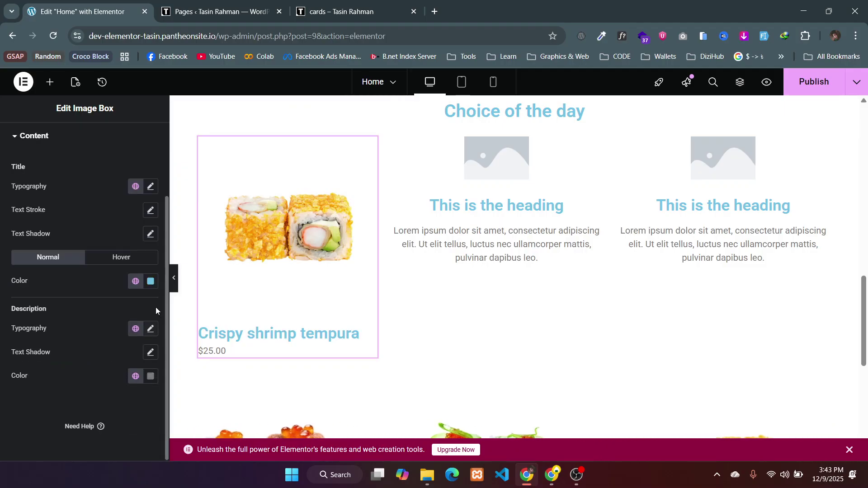
left_click(151, 282)
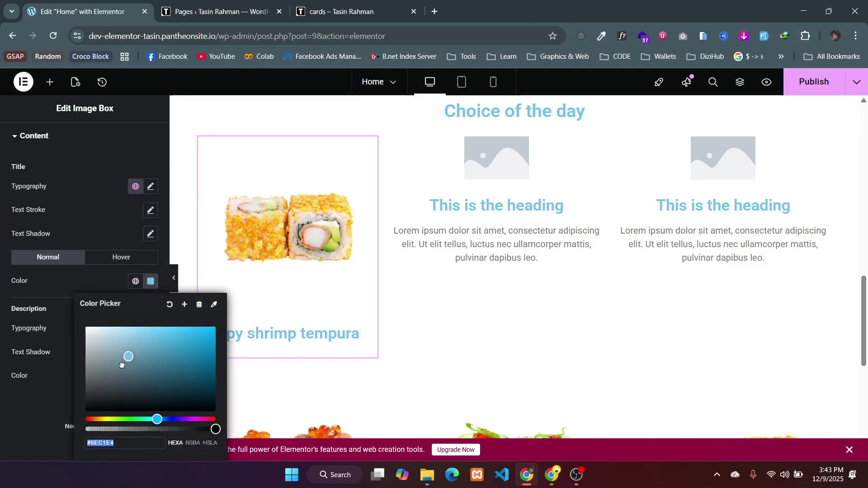
type("#000000")
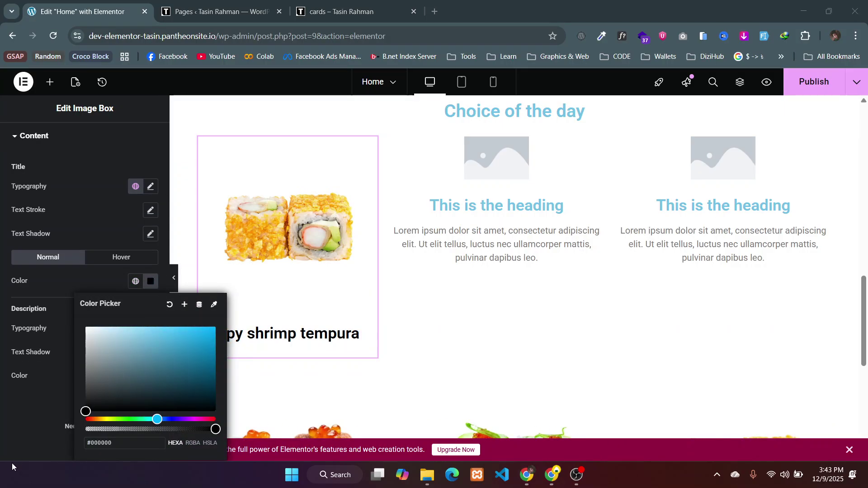
left_click(32, 427)
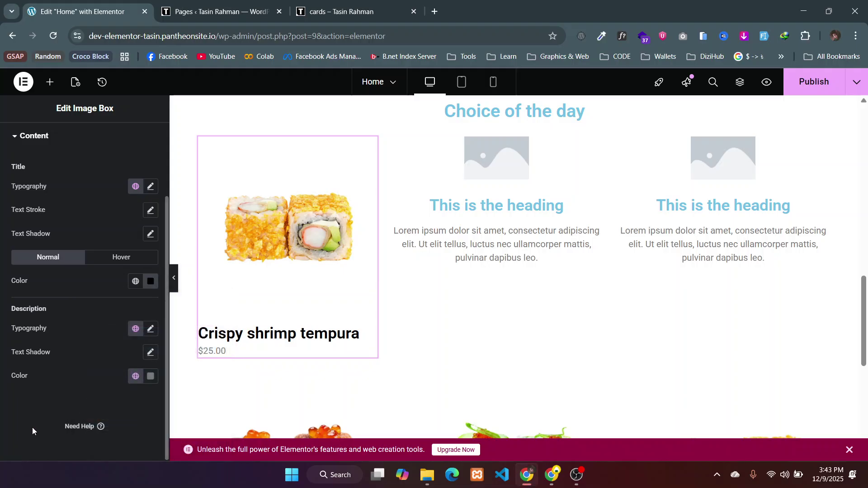
- Set the image box title's typography size to 18 px, checking it against the Takeout demo's product title
left_click(151, 186)
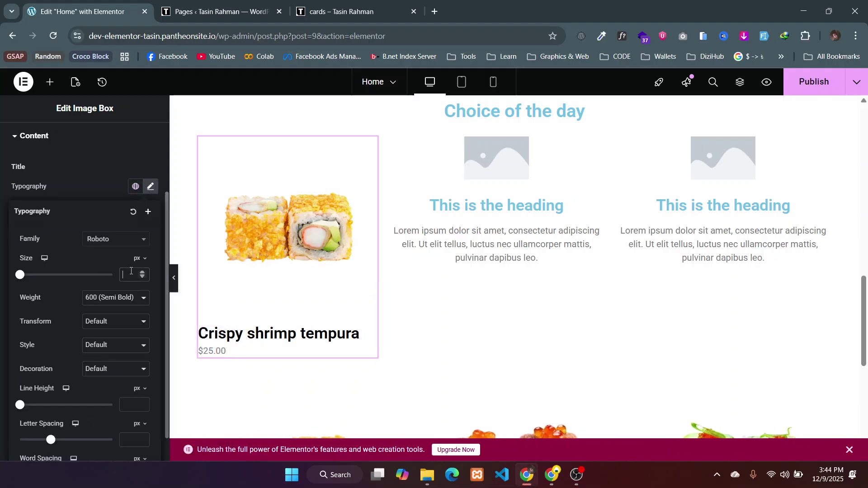
type("14")
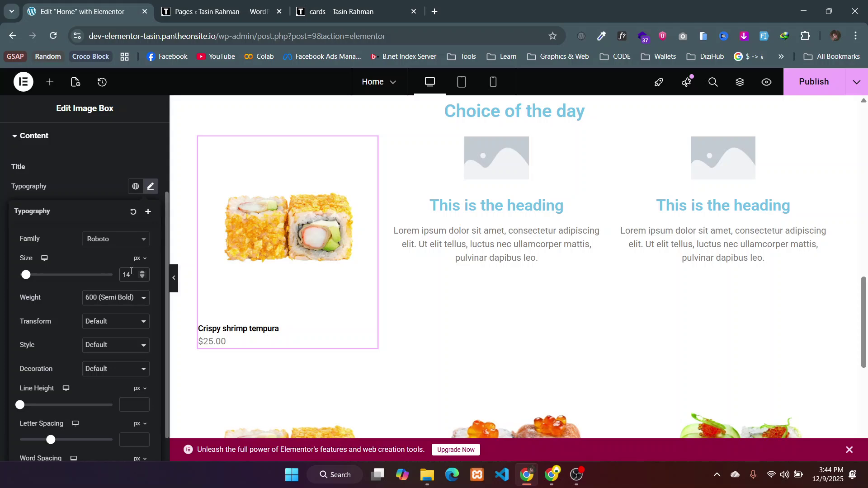
key("BackSpace")
type("8")
key("alt+Tab")
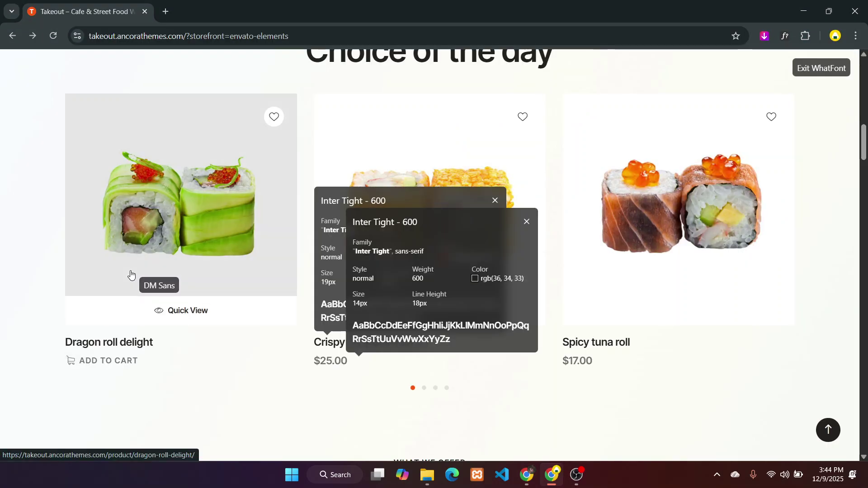
key("alt+Tab")
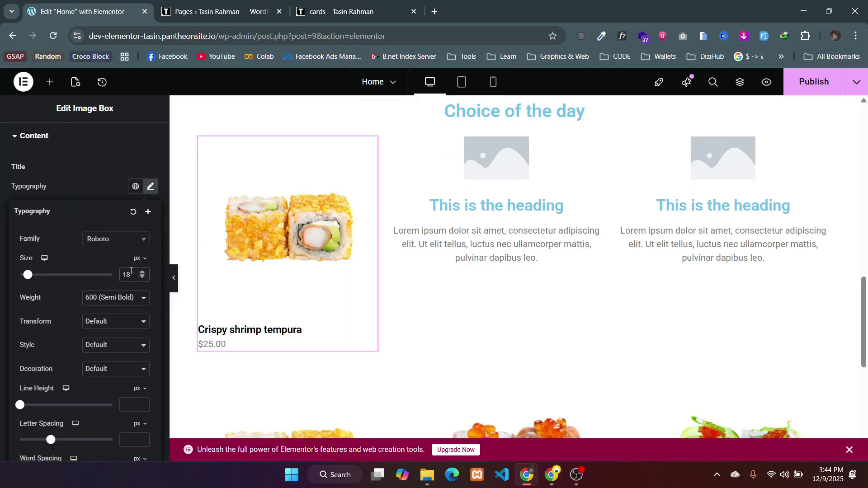
scroll(115, 319, "down", 1)
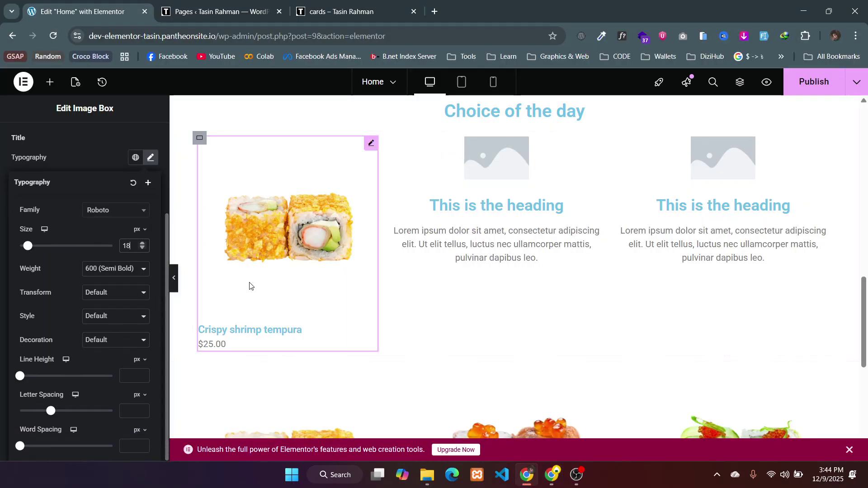
scroll(256, 283, "down", 1)
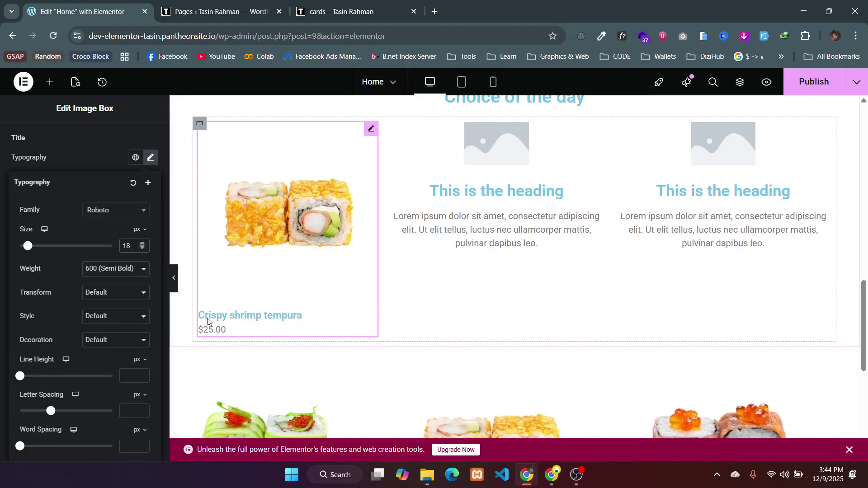
left_click(77, 162)
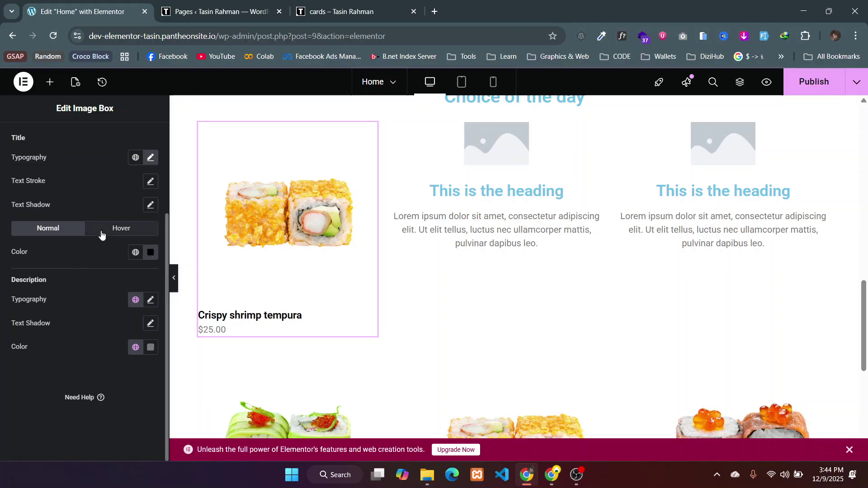
- Set the image box title's hover colour to black
left_click(115, 229)
left_click(149, 252)
left_click_drag(113, 316, 29, 425)
left_click(29, 428)
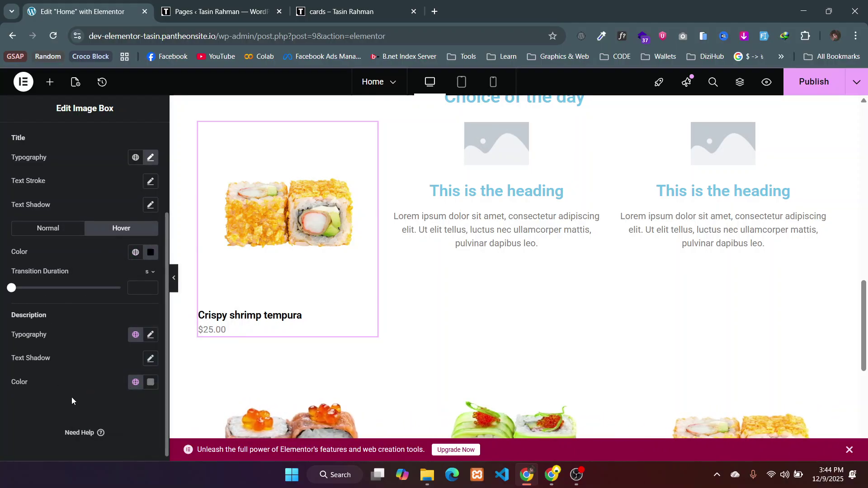
- Switch to the Takeout demo, close both WhatFont detail pop-ups, and return to the Elementor editor
key("alt+Tab")
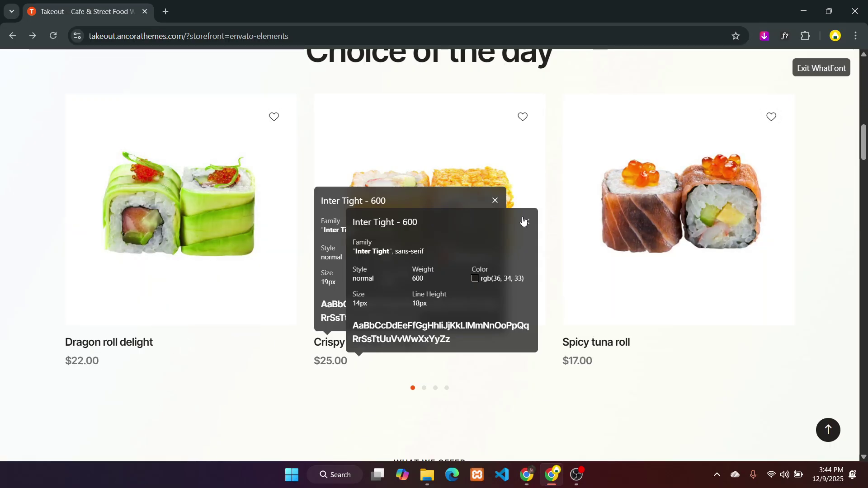
left_click(525, 223)
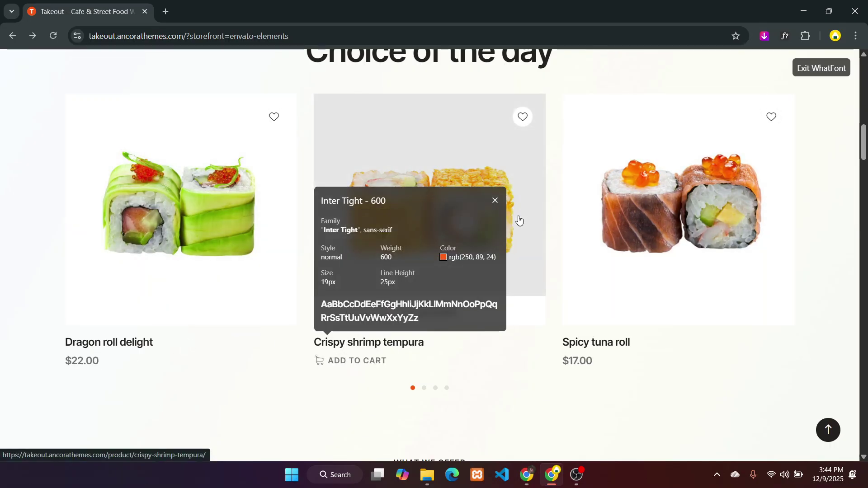
left_click(494, 201)
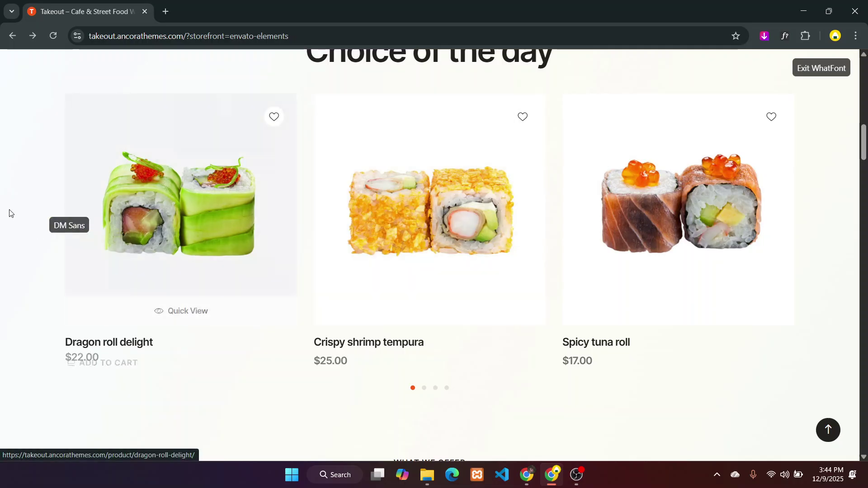
key("alt+Tab")
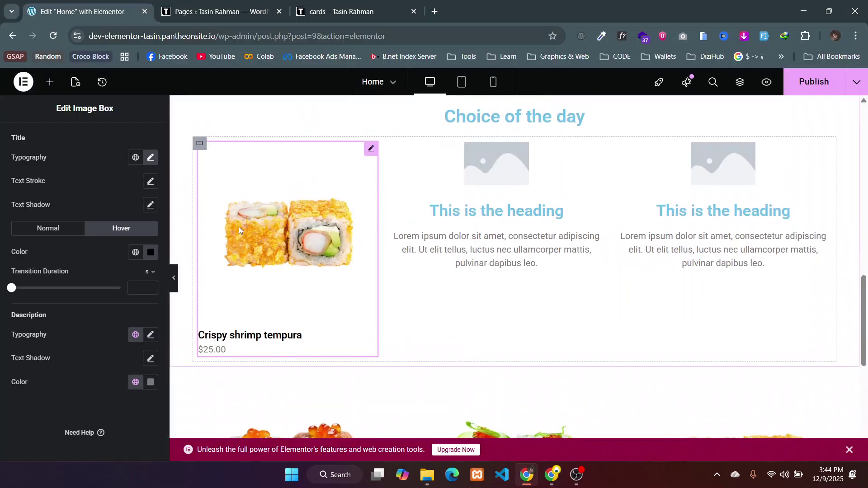
key("alt+Tab")
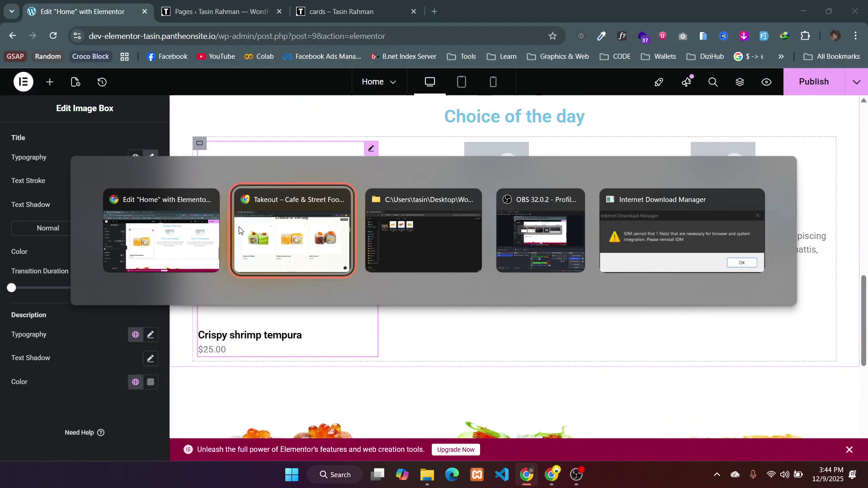
key("alt+Tab")
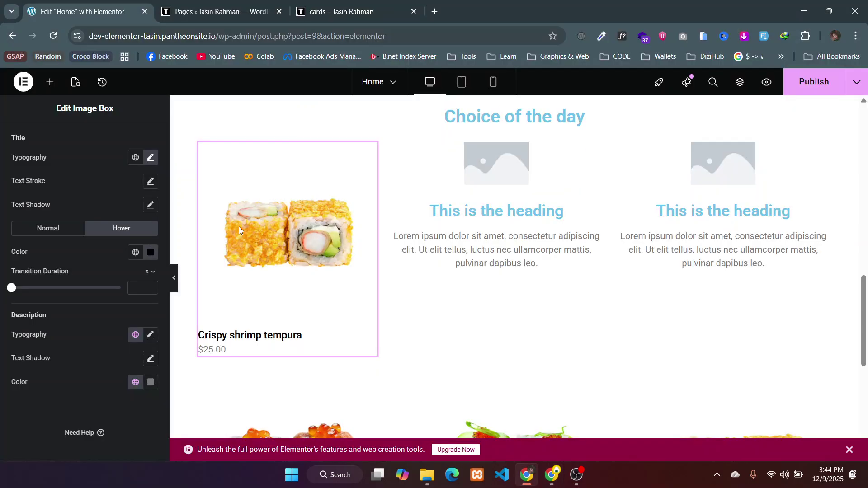
- Browse Elementor's Basic and General widgets to review which elements are available
left_click(50, 82)
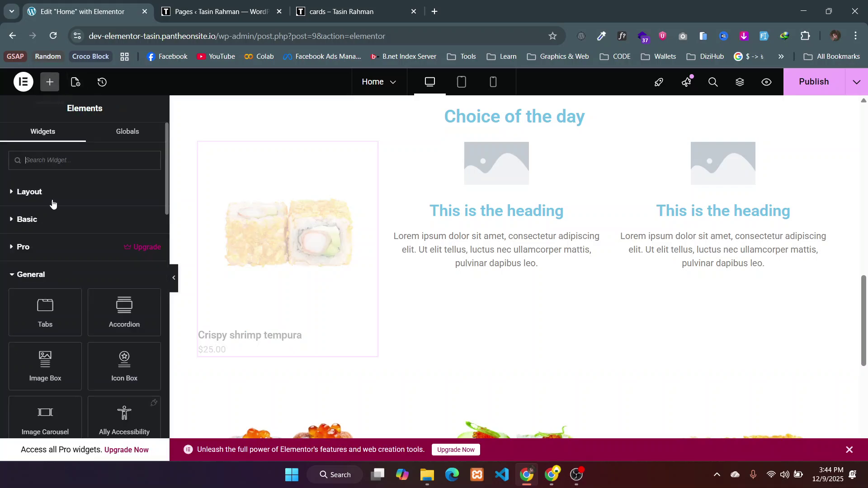
left_click(25, 219)
scroll(42, 311, "down", 3)
scroll(43, 310, "up", 5)
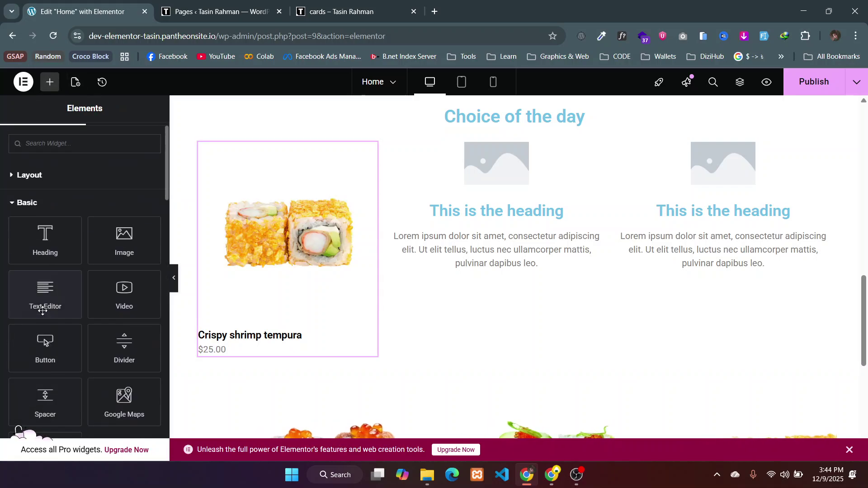
left_click(27, 220)
scroll(28, 224, "down", 5)
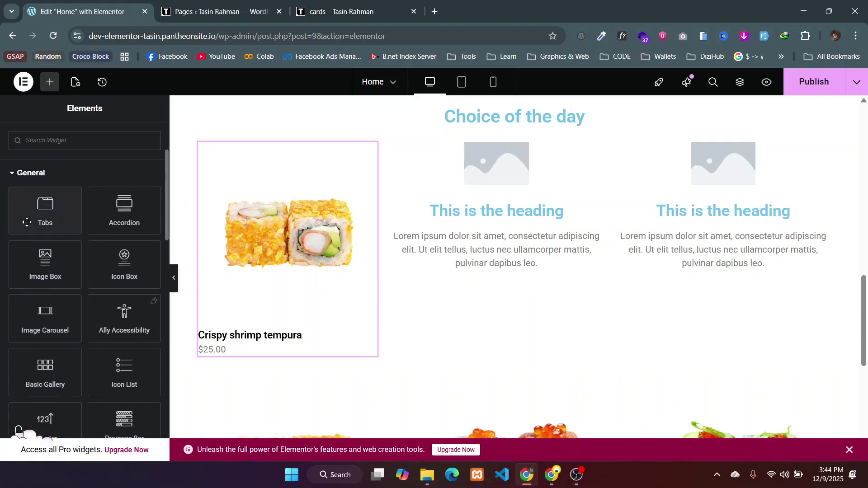
scroll(27, 222, "down", 5)
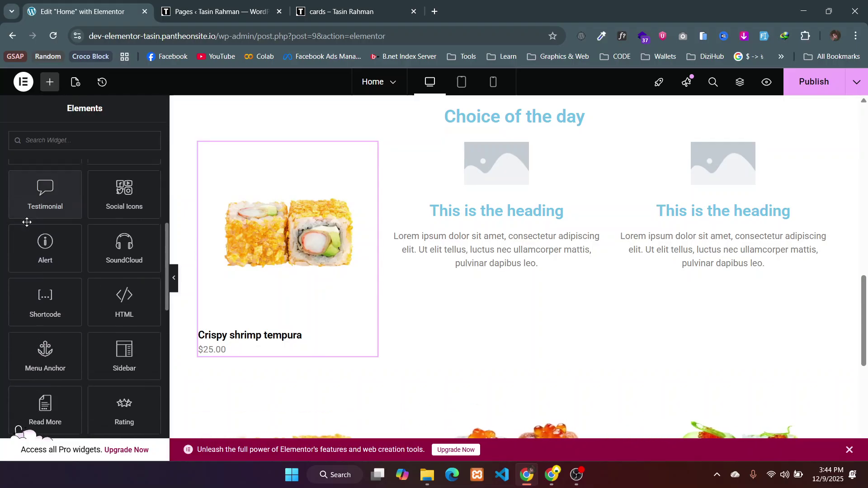
scroll(28, 222, "up", 3)
scroll(27, 221, "up", 5)
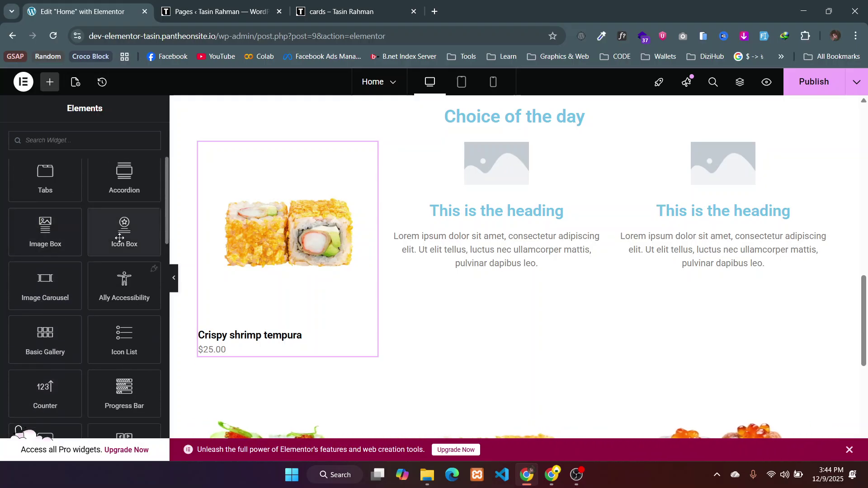
- Select the Crispy shrimp tempura image box and the sushi image carousel in turn to compare their style settings
left_click(208, 264)
scroll(208, 264, "down", 5)
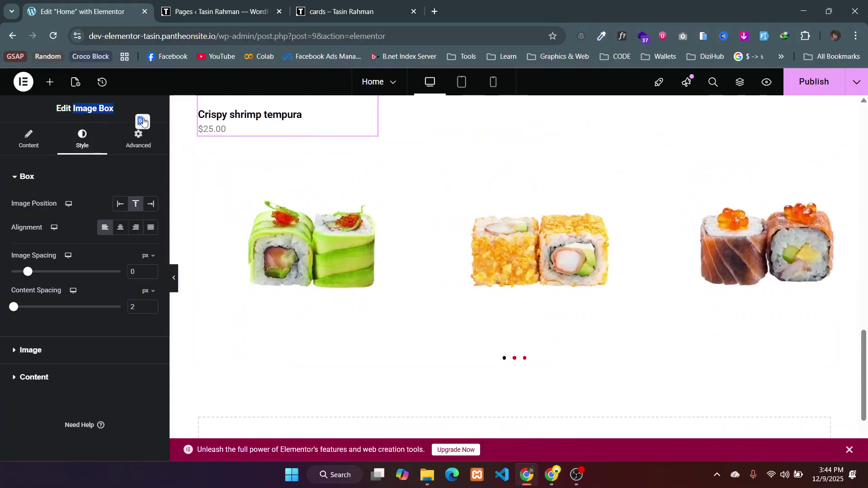
left_click(314, 222)
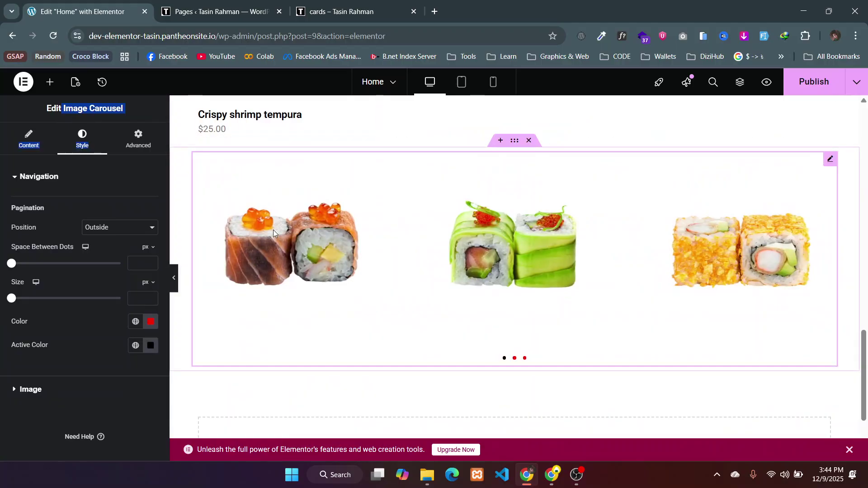
scroll(273, 230, "up", 1)
scroll(273, 232, "up", 4)
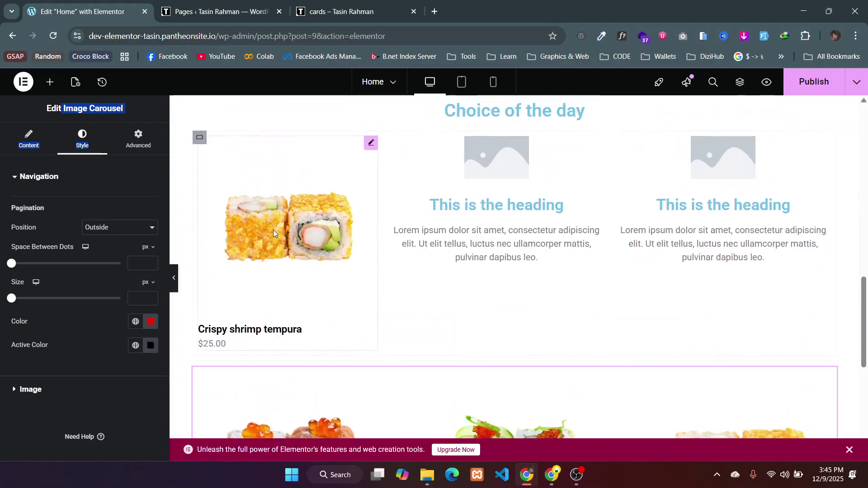
scroll(273, 233, "down", 1)
left_click(279, 226)
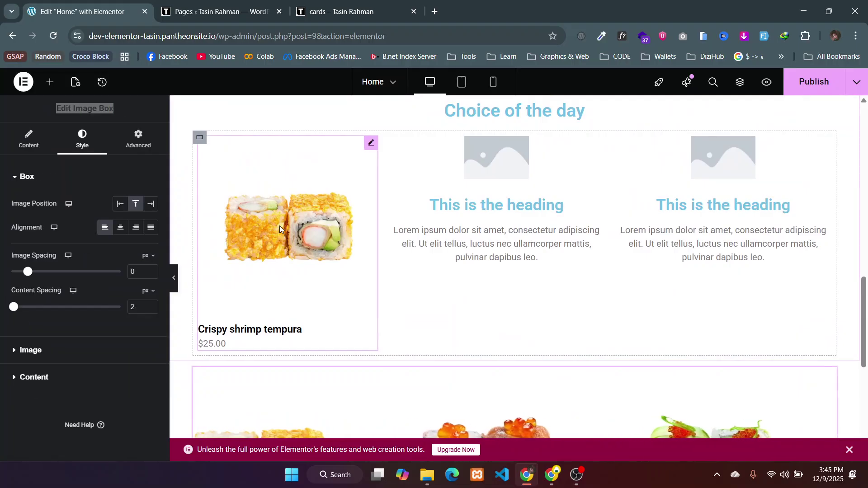
scroll(409, 230, "down", 4)
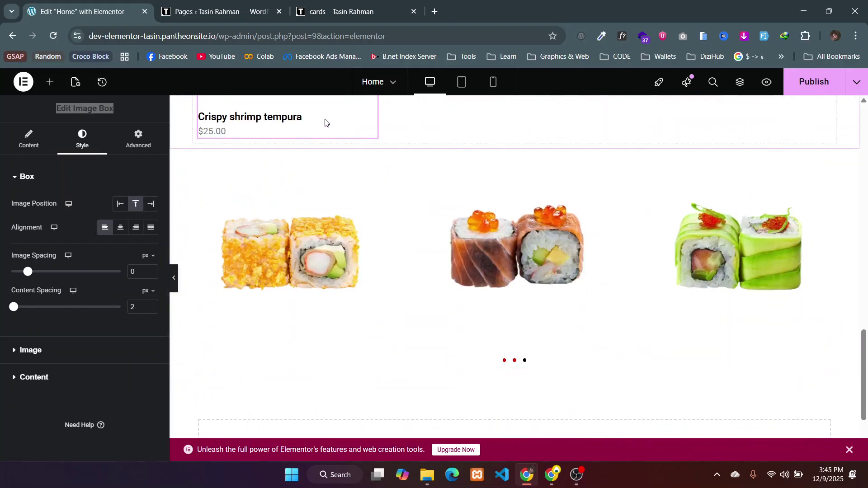
- Try out a Tabs widget in the empty area below the image carousel and remove it
left_click(50, 88)
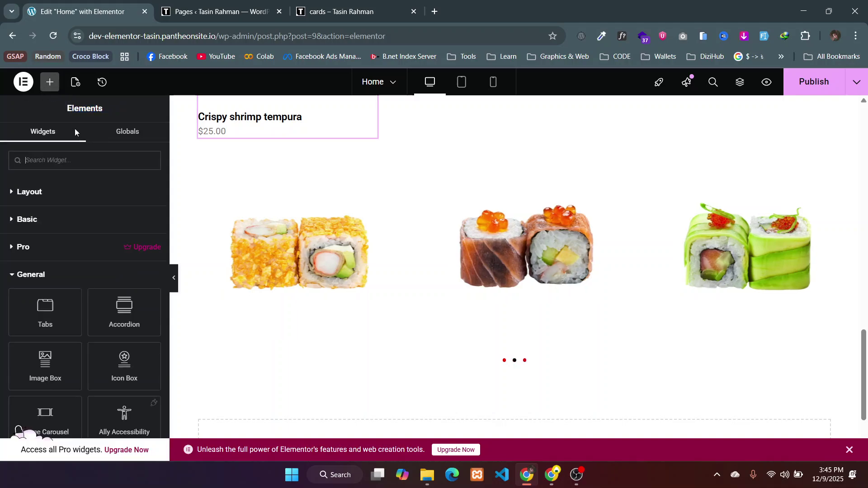
scroll(217, 307, "down", 3)
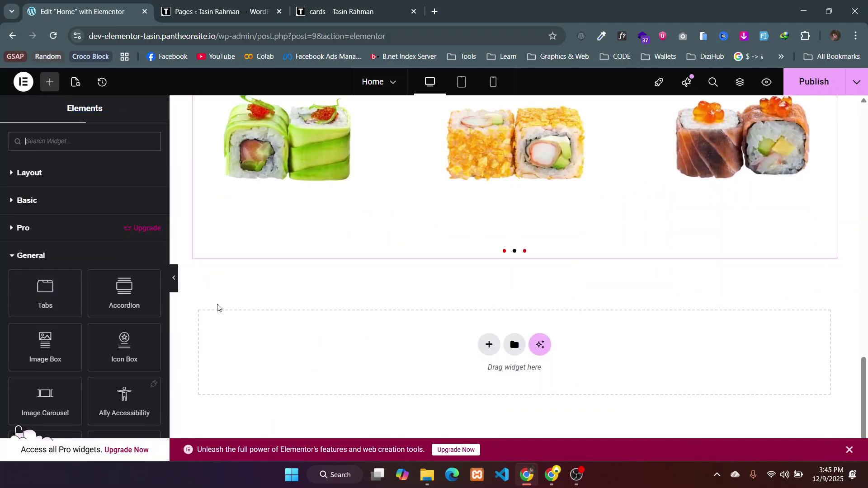
left_click_drag(40, 293, 330, 350)
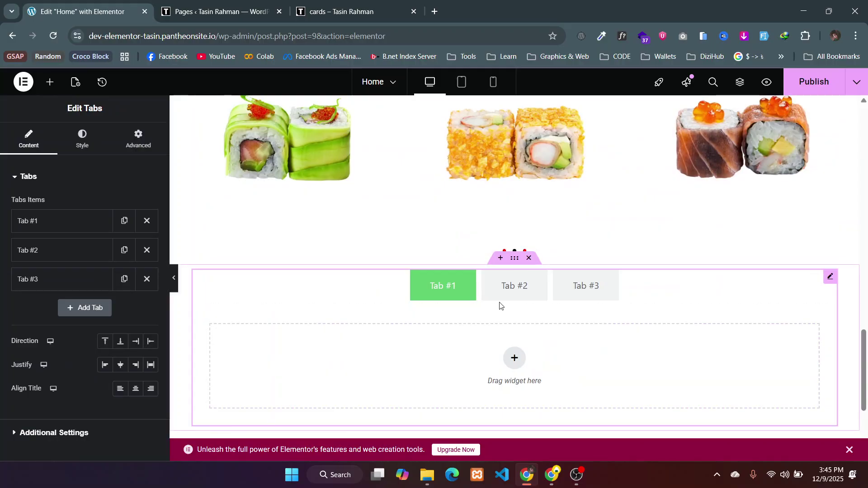
left_click(529, 258)
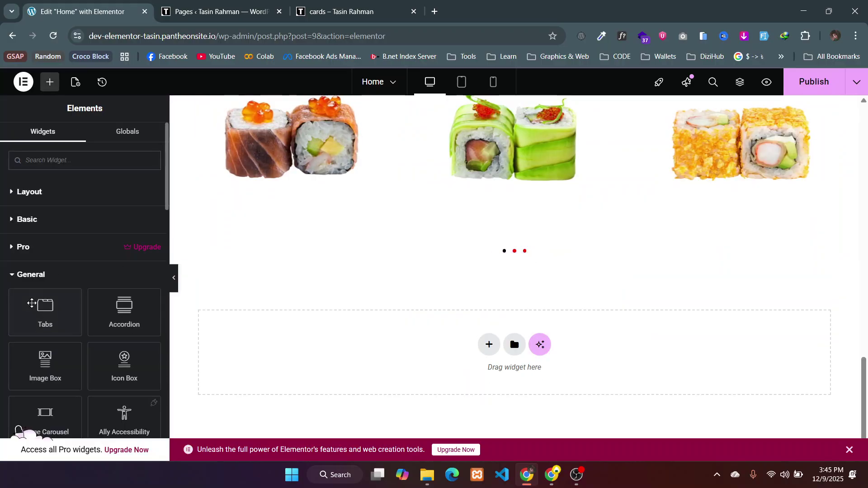
- Return to the Choice of the day row and reselect the Crispy shrimp tempura image box to view its Box style settings
scroll(32, 304, "down", 2)
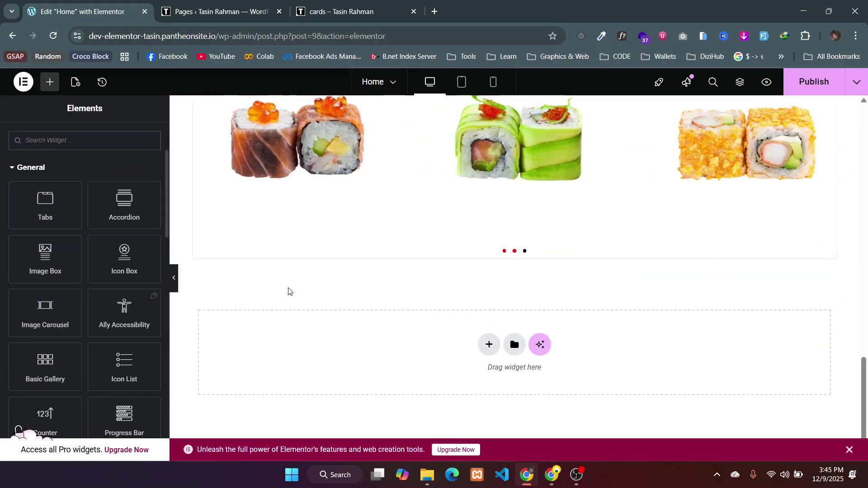
scroll(319, 247, "up", 3)
scroll(318, 246, "up", 3)
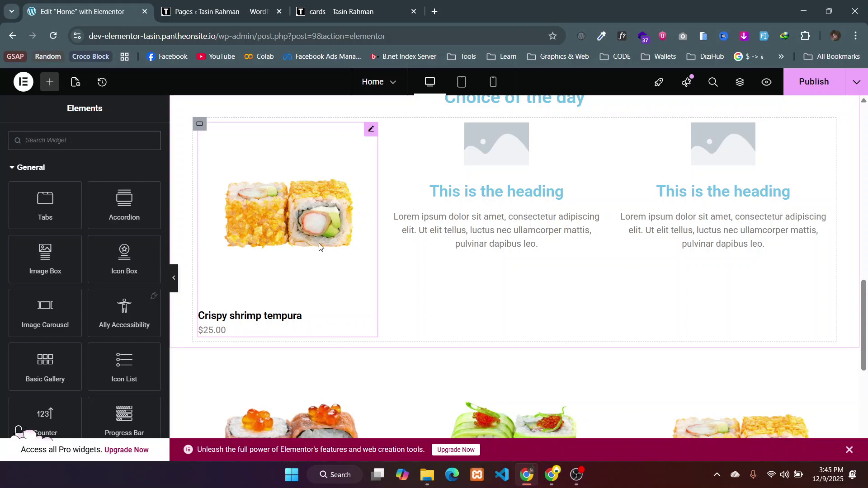
left_click(279, 225)
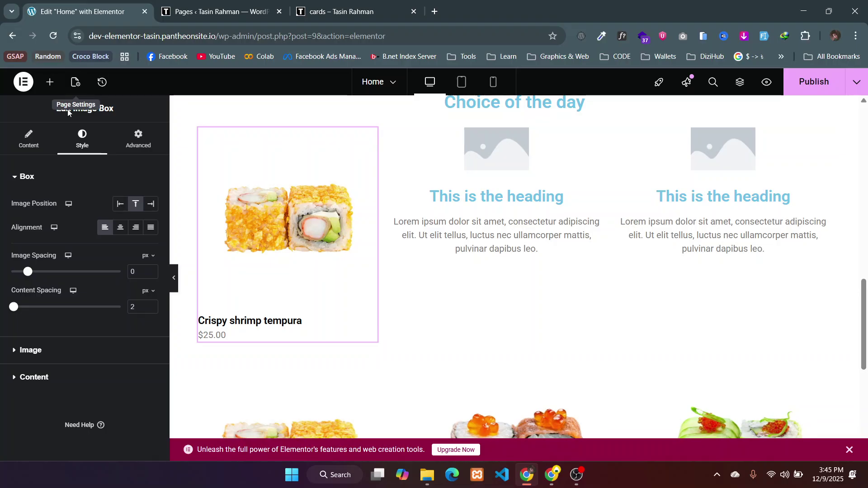
key("ctrl+a")
left_click(118, 118)
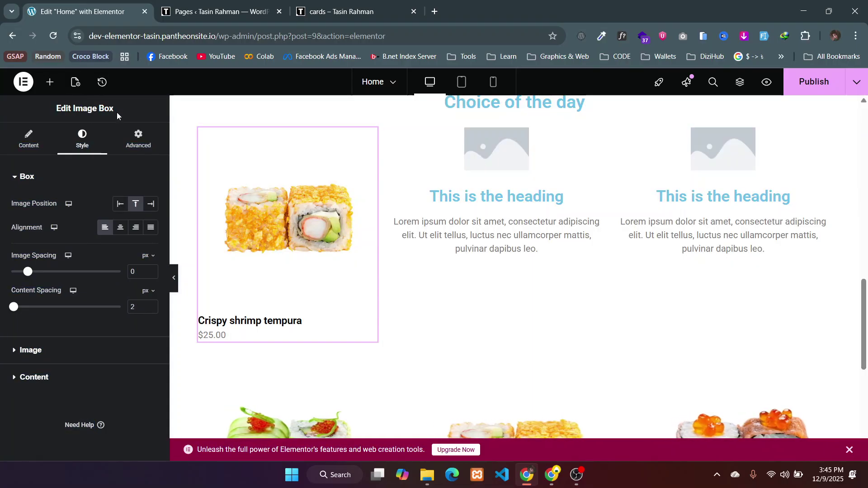
left_click_drag(114, 110, 68, 109)
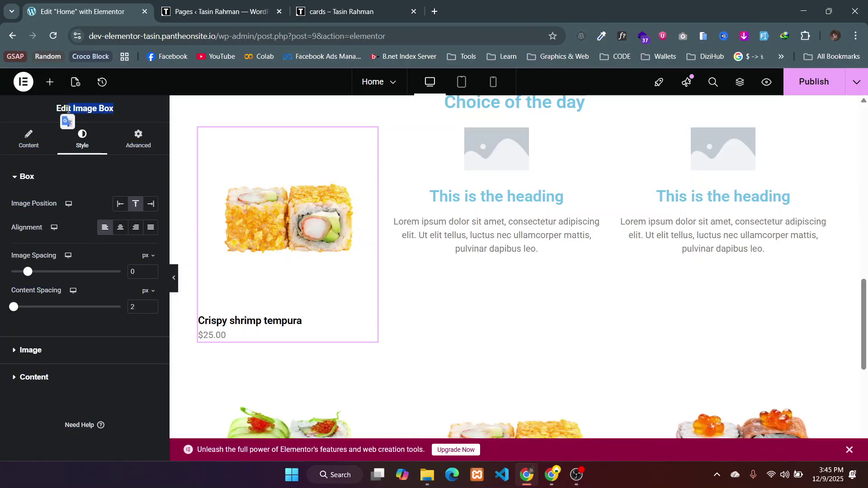
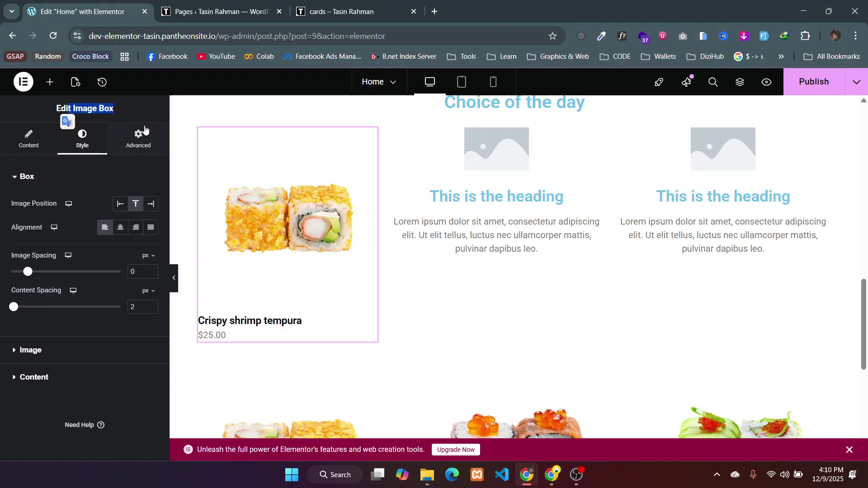
- Review the image box row against the sushi carousel below it, viewing the settings of the carousel's container and the carousel itself
scroll(325, 222, "down", 7)
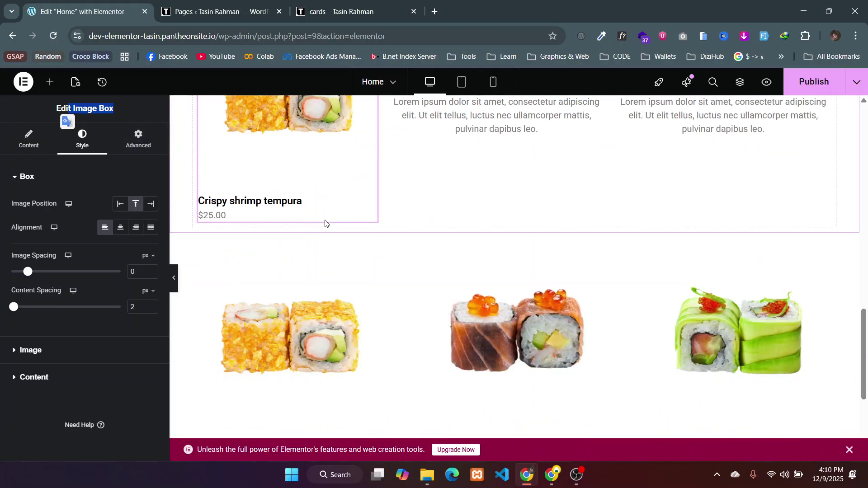
scroll(324, 221, "up", 3)
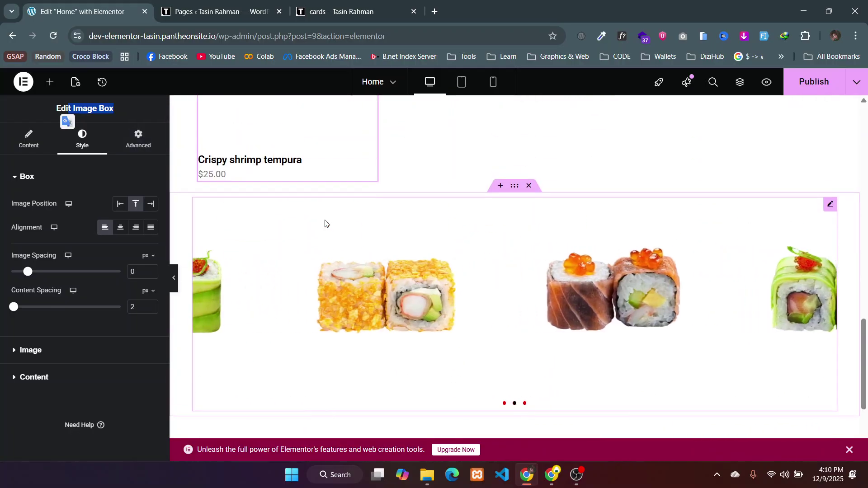
scroll(325, 221, "up", 3)
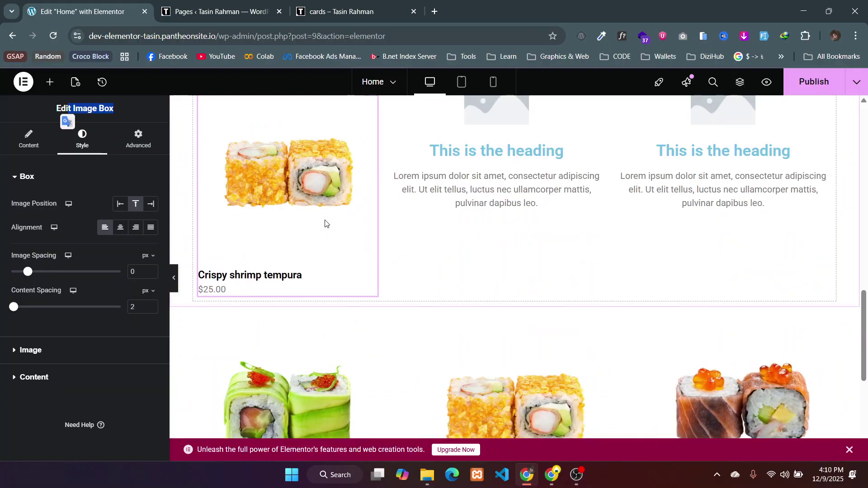
scroll(324, 223, "down", 5)
scroll(523, 199, "up", 2)
scroll(522, 198, "up", 1)
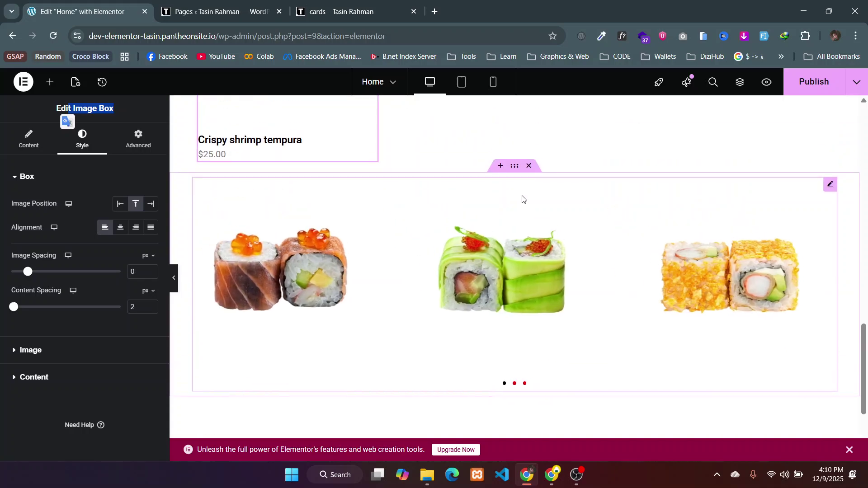
scroll(521, 197, "down", 1)
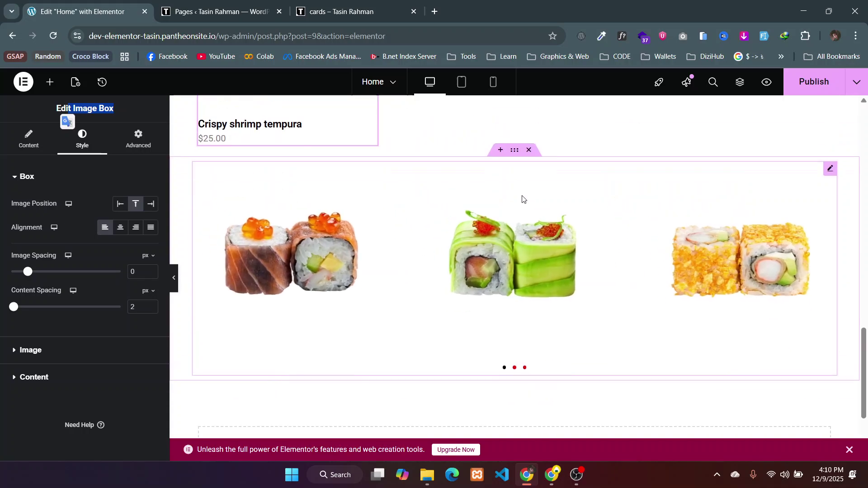
left_click(515, 157)
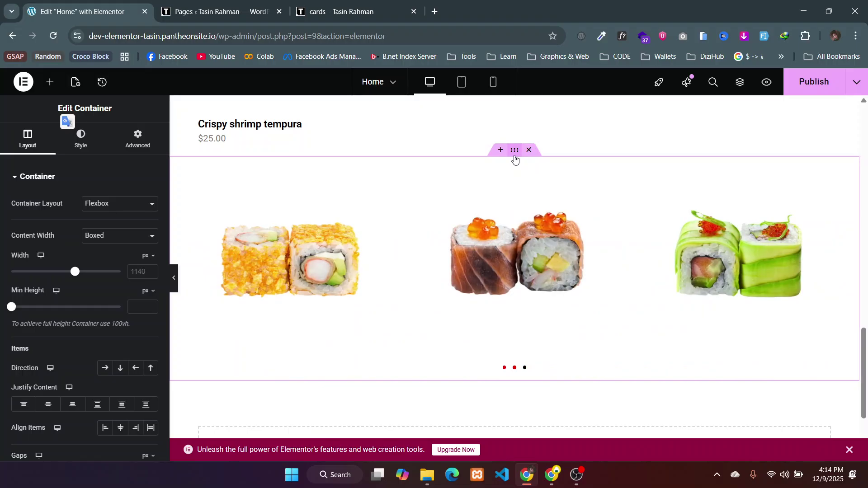
left_click(503, 249)
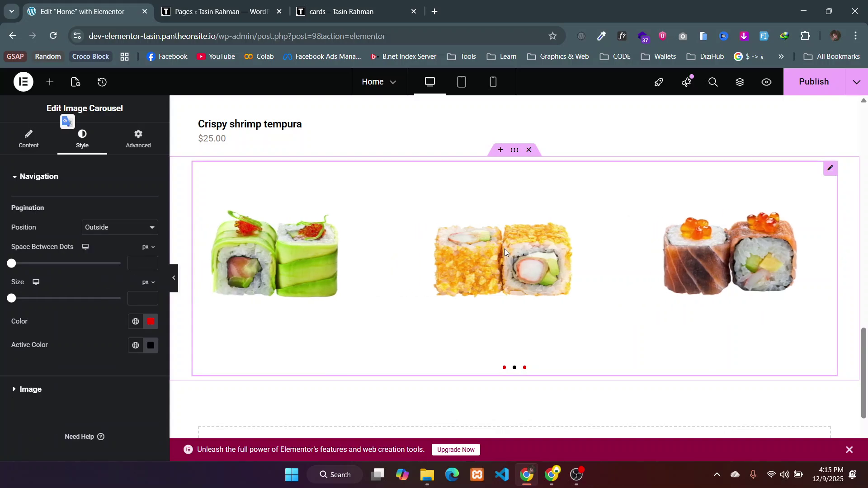
scroll(504, 252, "down", 1)
scroll(505, 252, "up", 4)
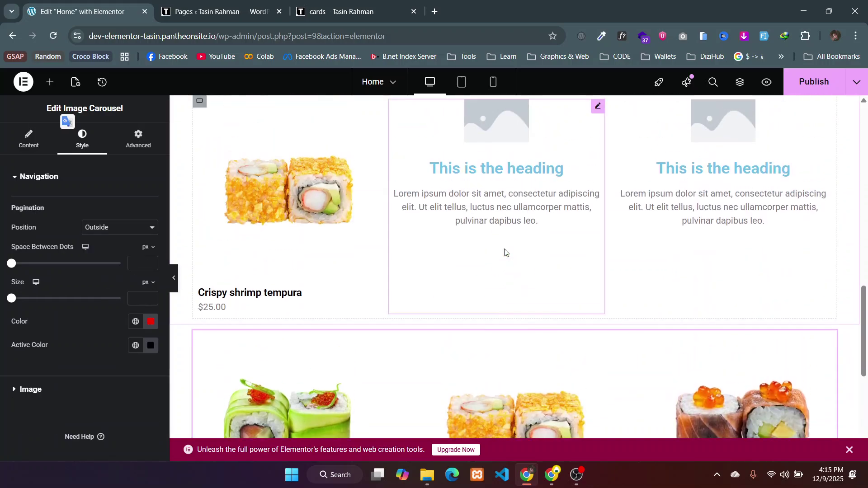
scroll(505, 253, "up", 2)
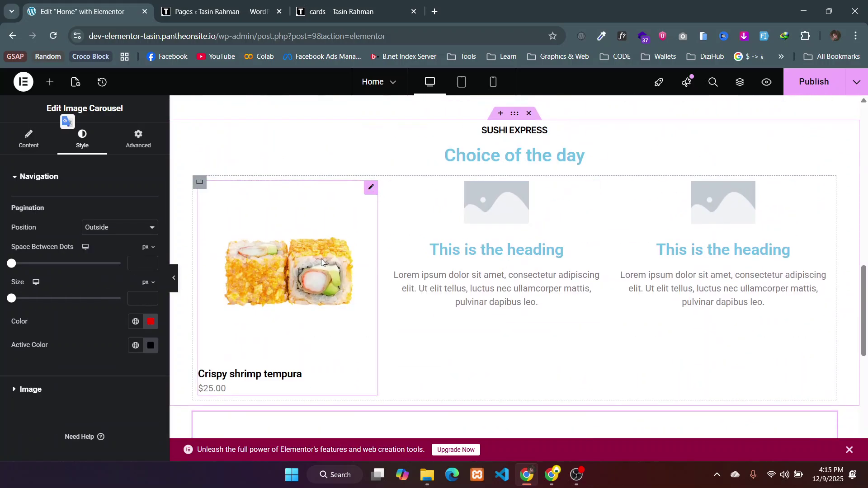
- Compare the sushi image carousel's content settings with the Crispy shrimp tempura image box's style settings
scroll(320, 259, "down", 4)
scroll(320, 260, "up", 2)
scroll(280, 253, "down", 2)
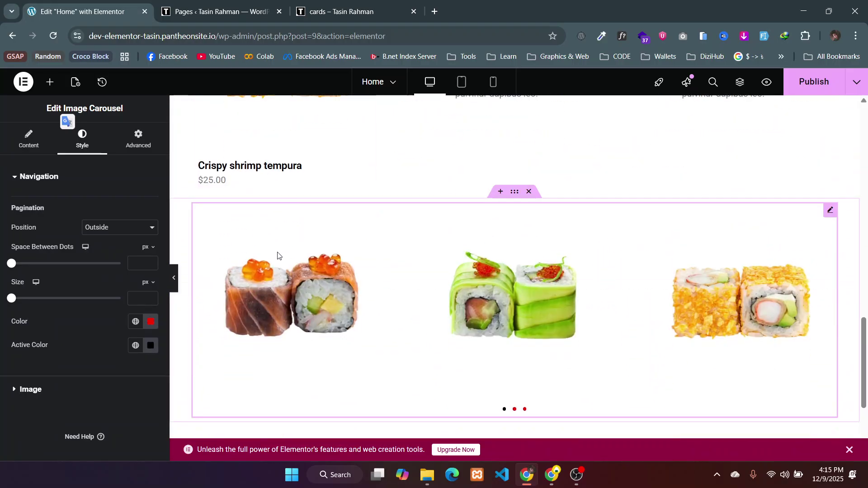
left_click(16, 171)
left_click(26, 146)
scroll(248, 248, "up", 5)
scroll(249, 246, "down", 4)
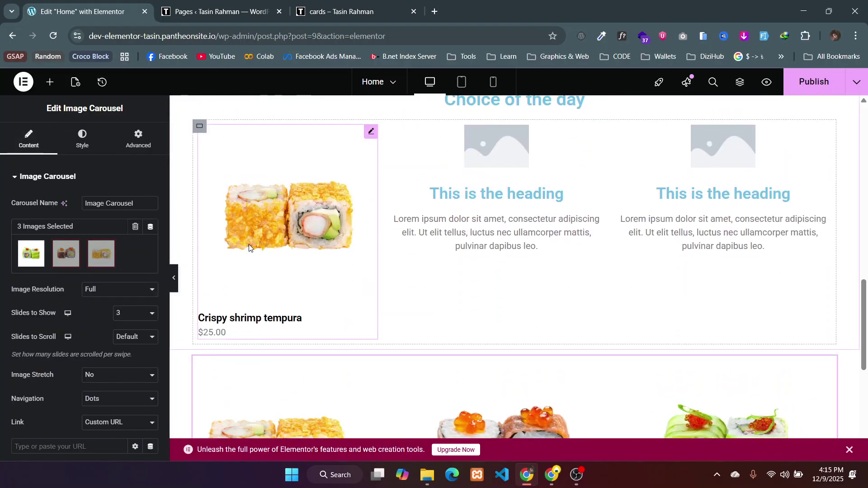
left_click(249, 245)
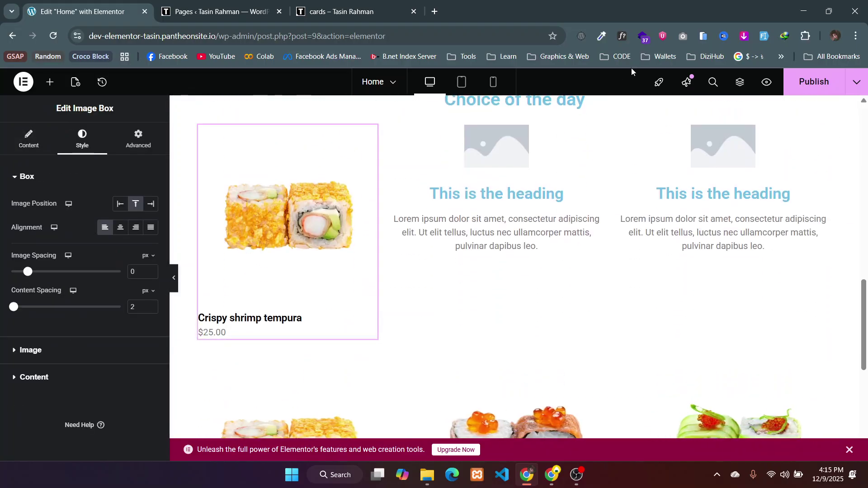
- Open the page structure and select the image box row's container, its first two image boxes and the image carousel in turn
left_click(740, 83)
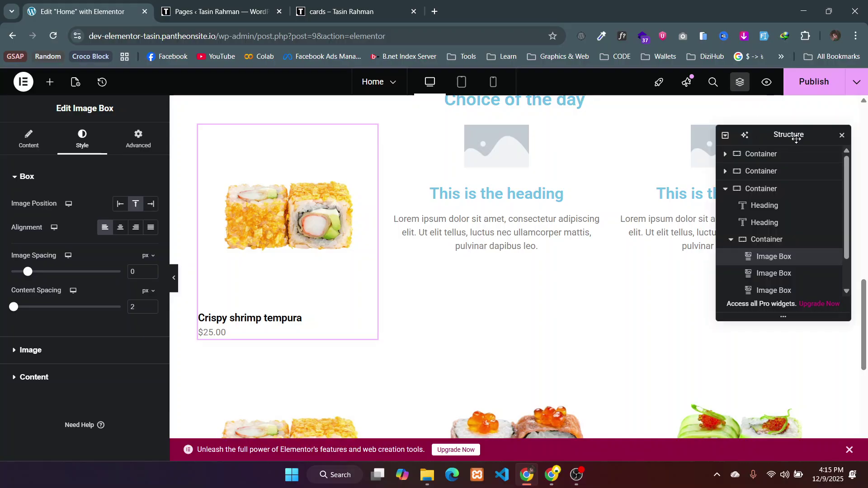
left_click_drag(795, 138, 798, 112)
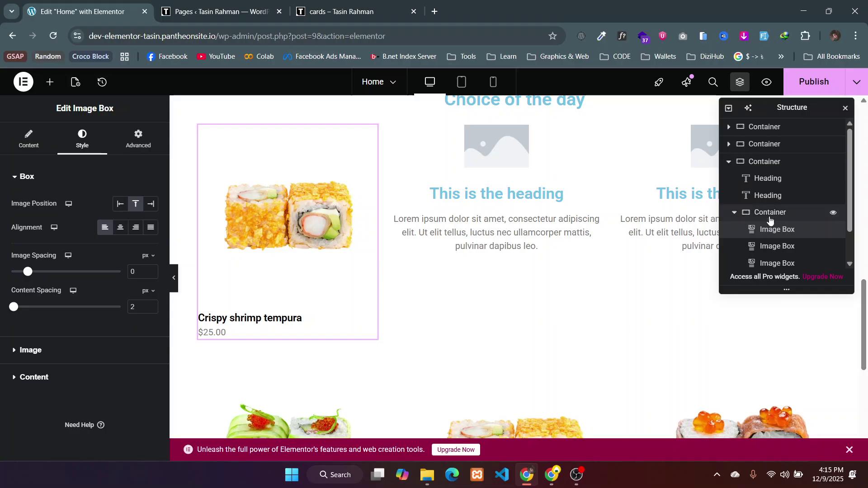
left_click(767, 216)
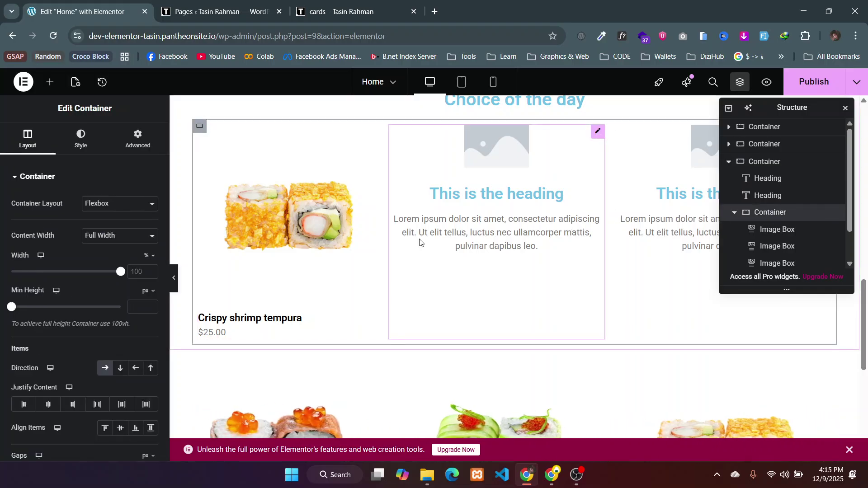
left_click(789, 232)
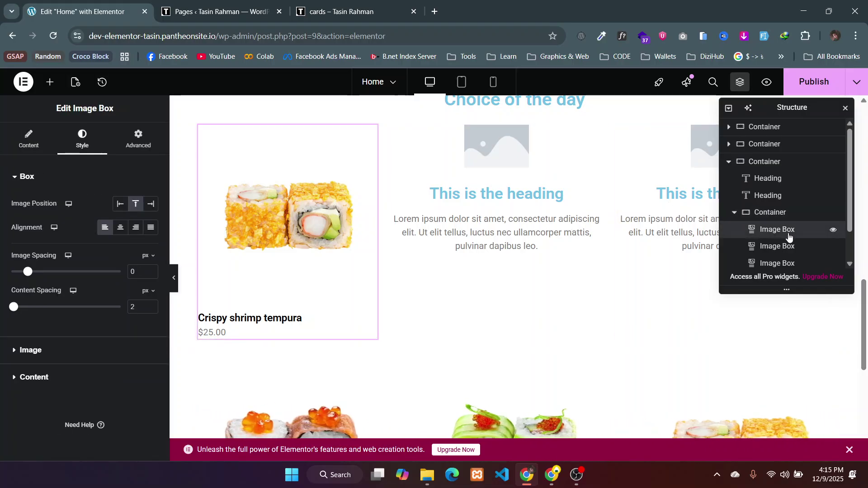
left_click(784, 247)
scroll(781, 251, "down", 1)
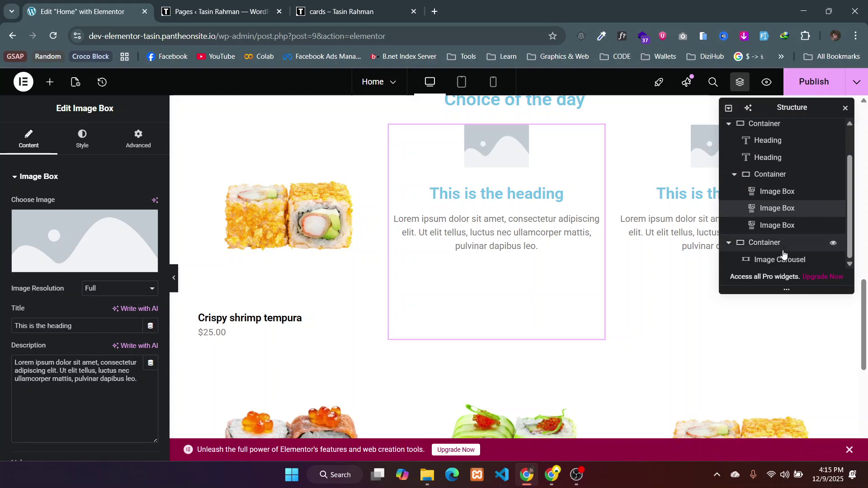
left_click(776, 257)
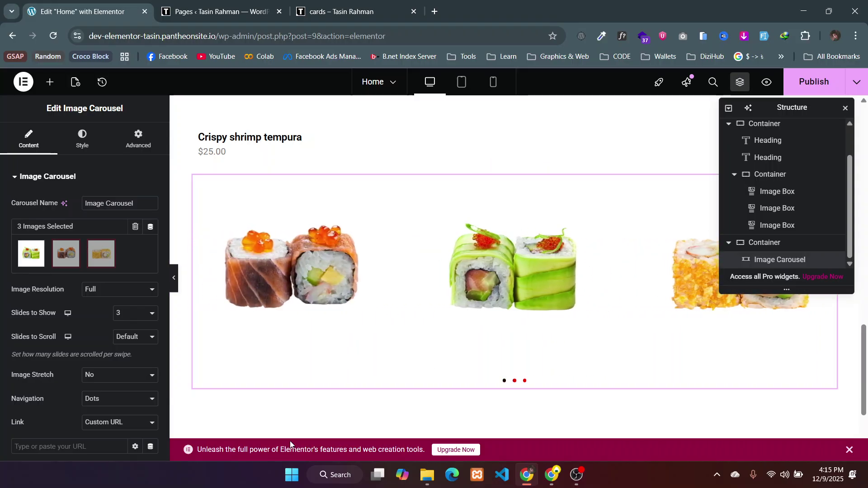
- Try Title as the image carousel's caption type and switch it to Caption
scroll(1, 388, "down", 5)
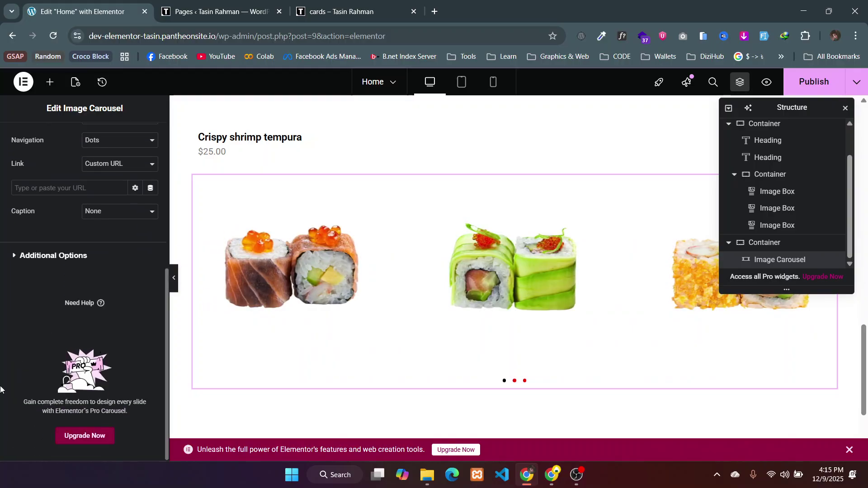
left_click_drag(38, 212, 9, 212)
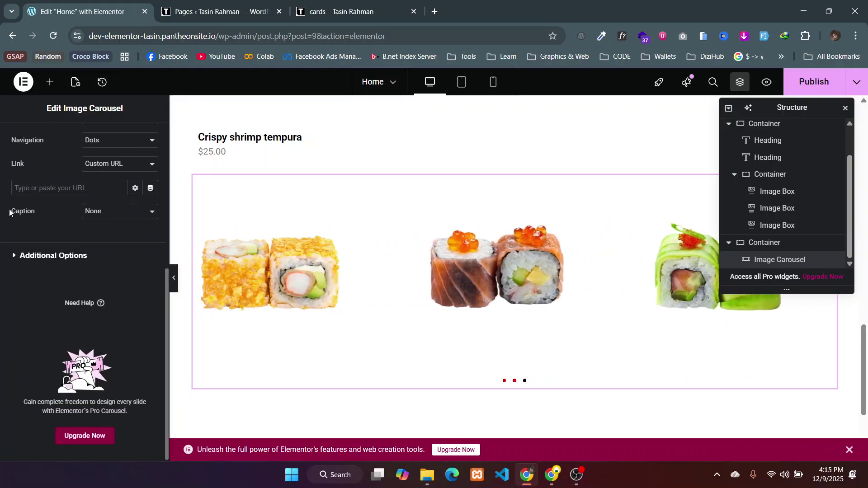
left_click(96, 211)
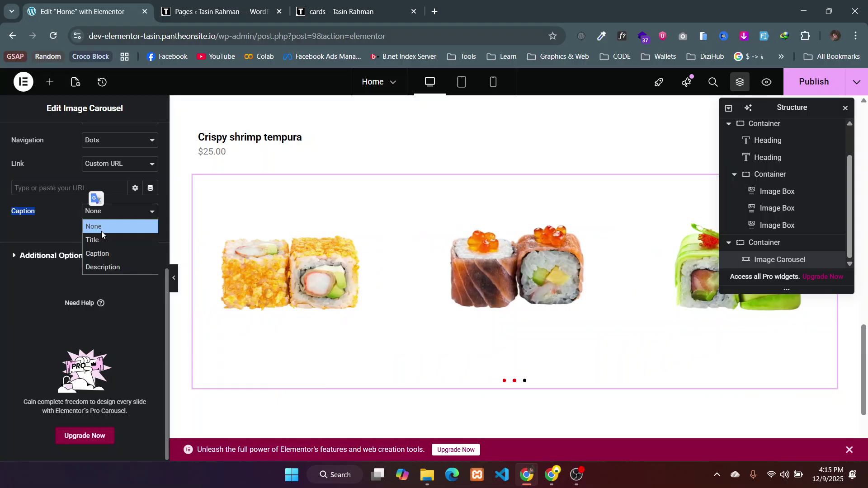
left_click(104, 245)
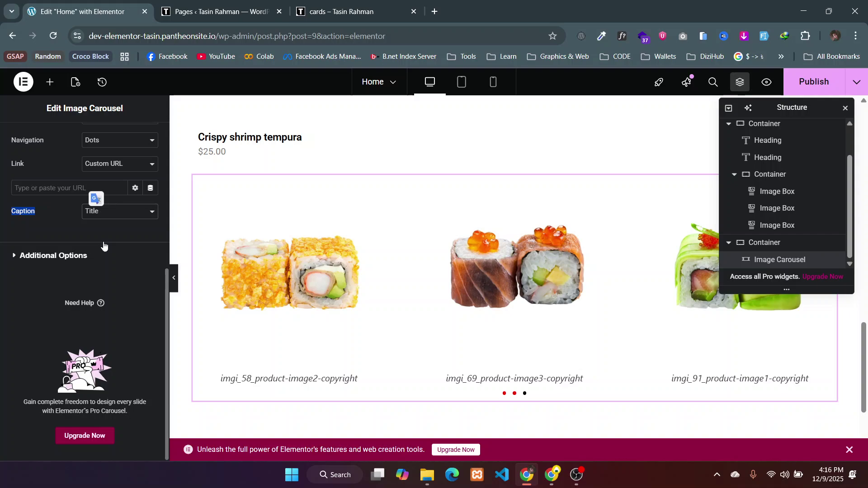
left_click(94, 219)
left_click(106, 254)
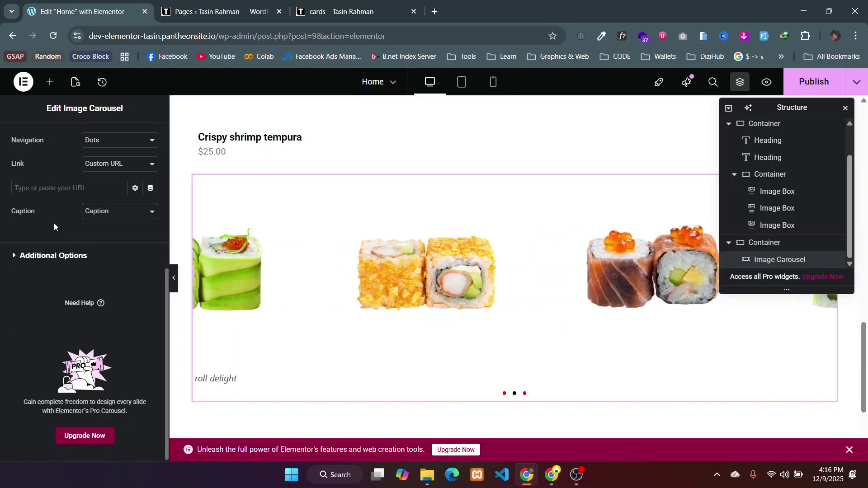
- Copy the "Dragon roll delight" caption of the green roll to the other two images in the carousel's gallery
scroll(87, 247, "up", 5)
mouse_move(68, 248)
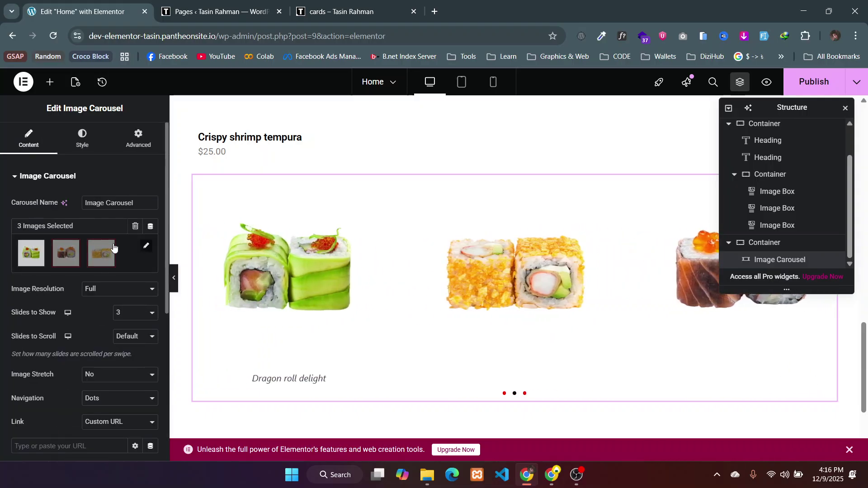
left_click(144, 249)
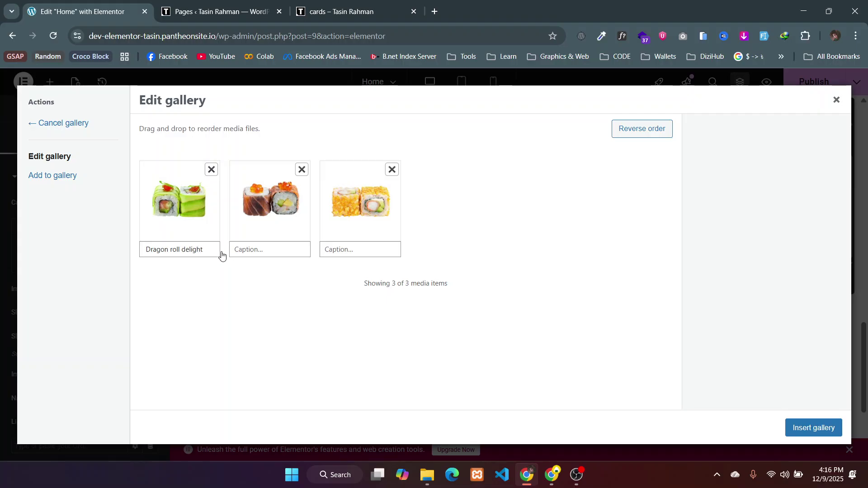
left_click(246, 249)
left_click(197, 256)
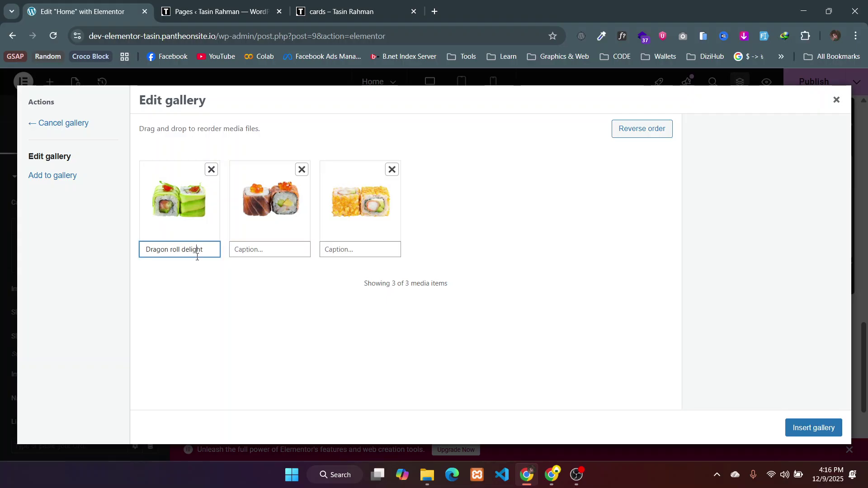
key("ctrl+a")
key("ctrl+c")
left_click(265, 253)
key("ctrl+v")
left_click(347, 246)
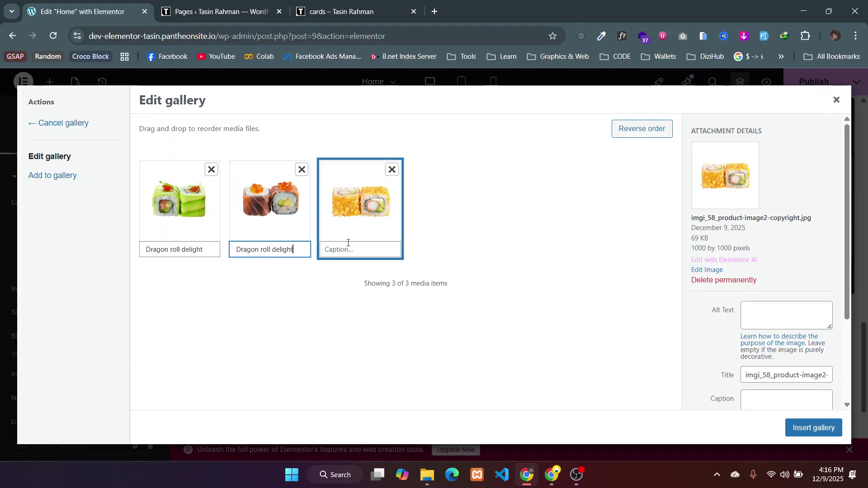
key("ctrl+v")
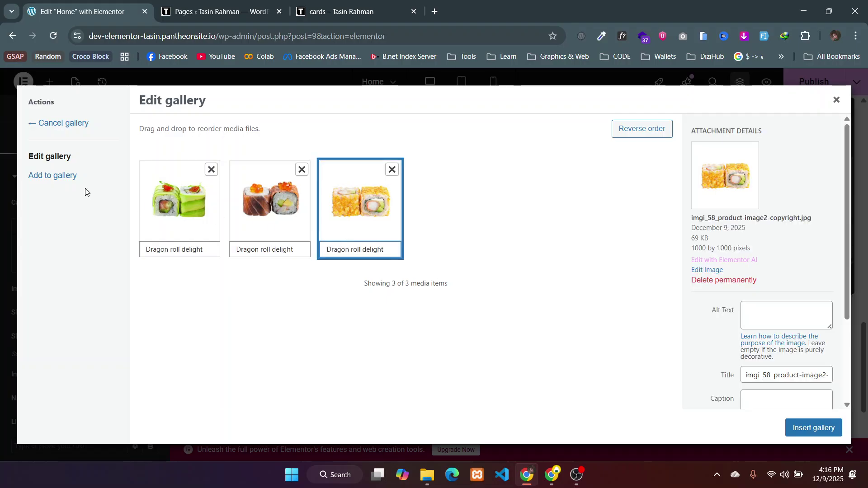
- Check the media available to add, leave the gallery, and reopen it to insert the three captioned sushi images into the carousel
left_click(66, 183)
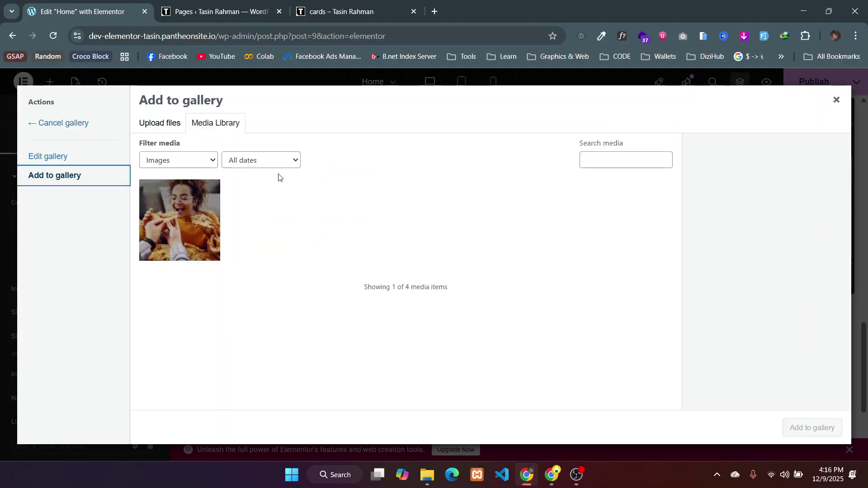
left_click(75, 122)
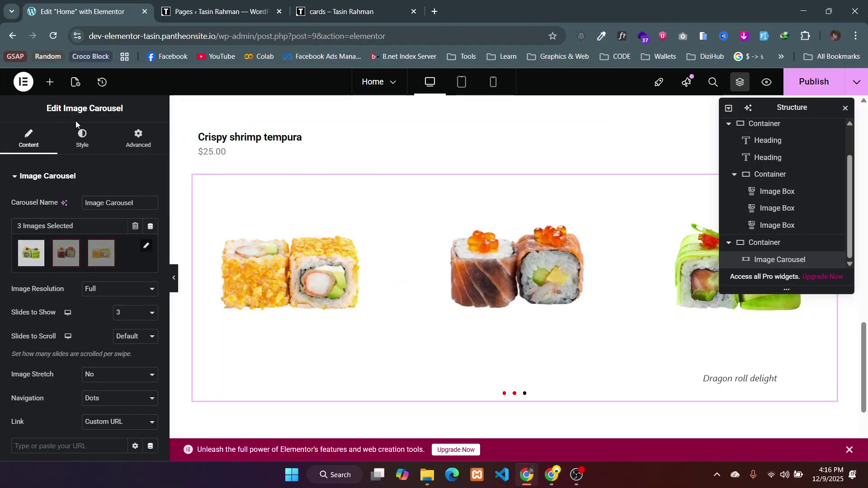
left_click(145, 248)
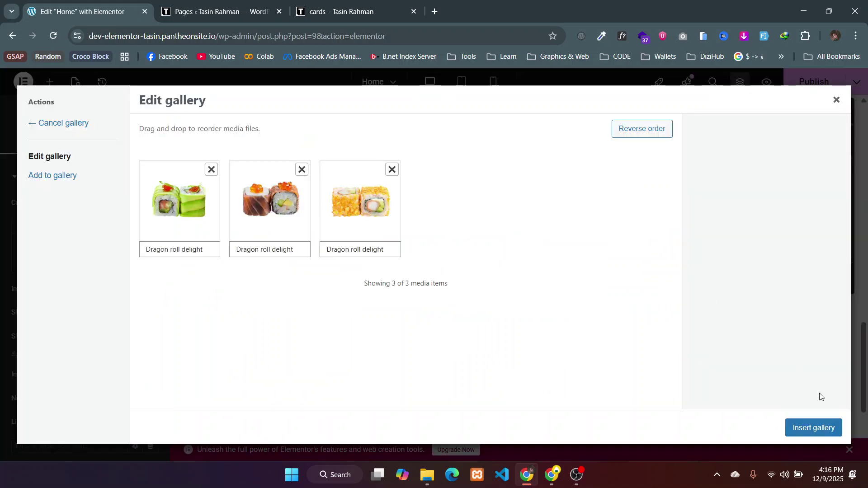
left_click(821, 427)
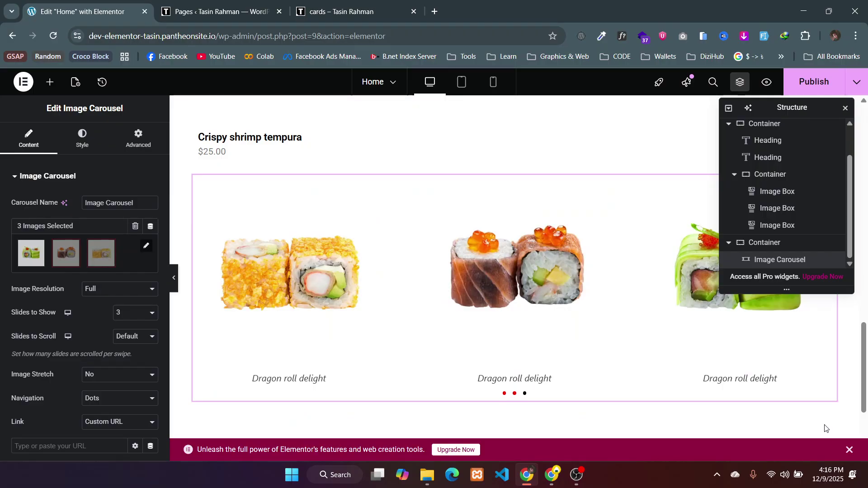
- Switch the image carousel's caption type to Description
scroll(96, 368, "down", 5)
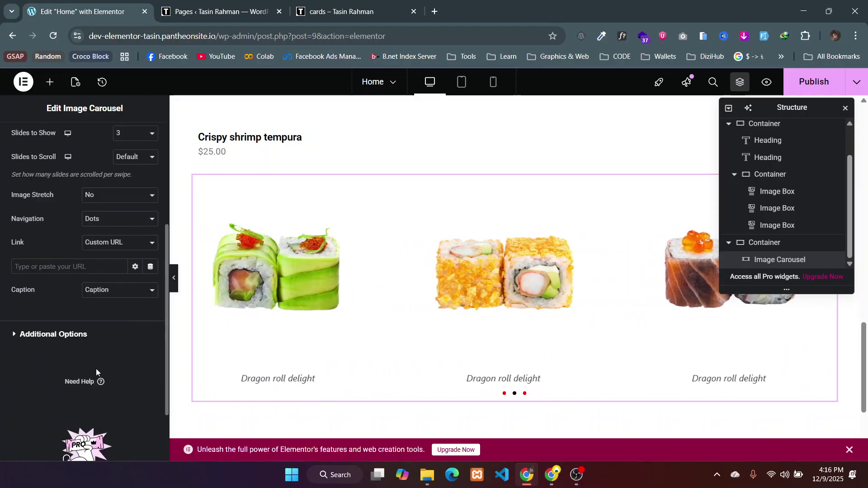
left_click(103, 212)
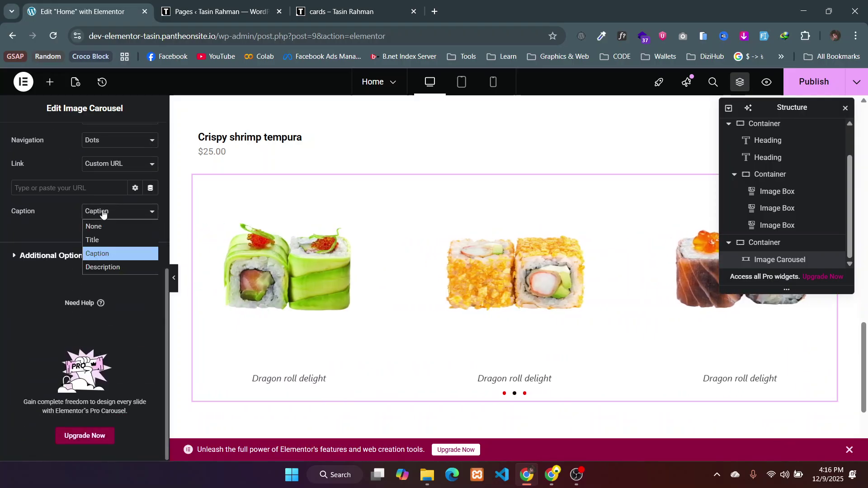
left_click(128, 268)
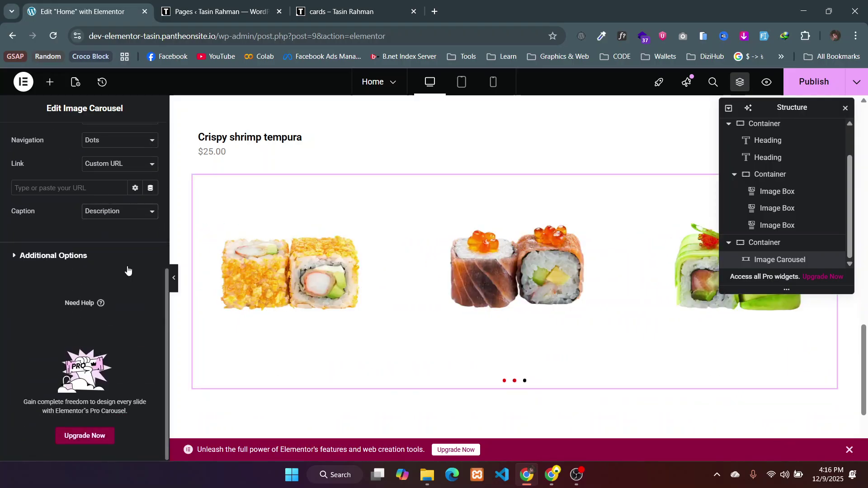
- Enter 25$ as the description of the second gallery image, the salmon roll, and insert the gallery into the carousel
scroll(90, 246, "up", 5)
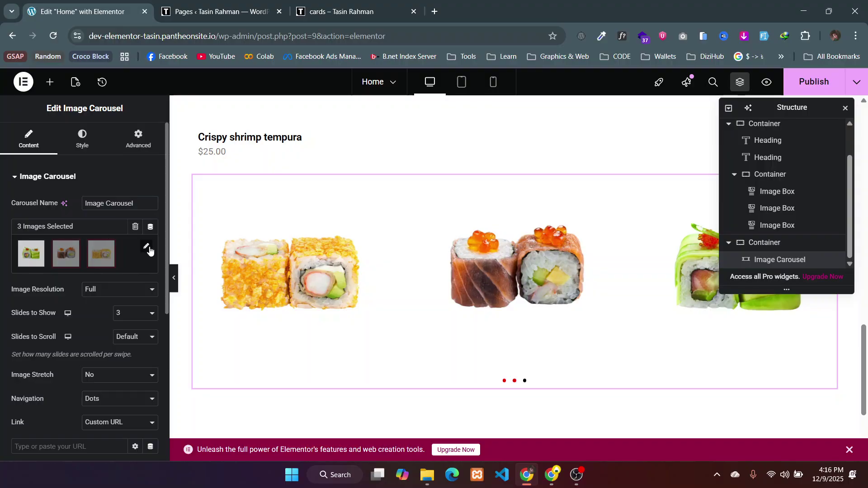
left_click(150, 250)
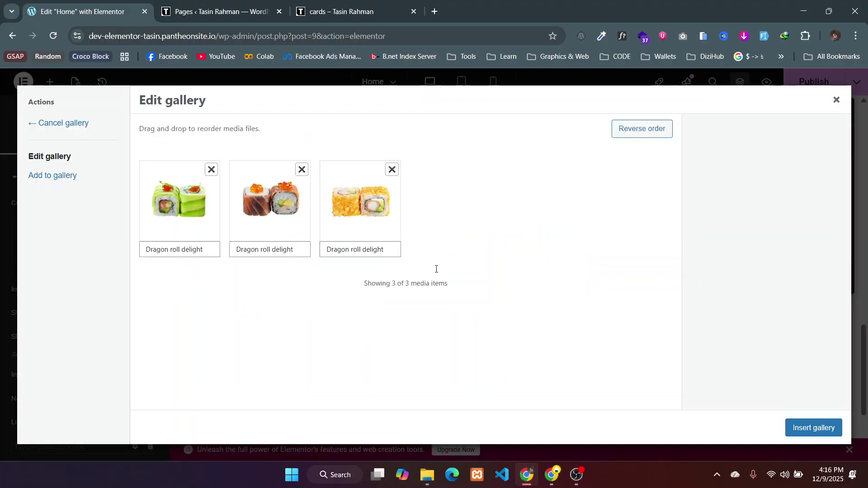
left_click(359, 218)
left_click(770, 311)
scroll(766, 315, "down", 3)
left_click(764, 335)
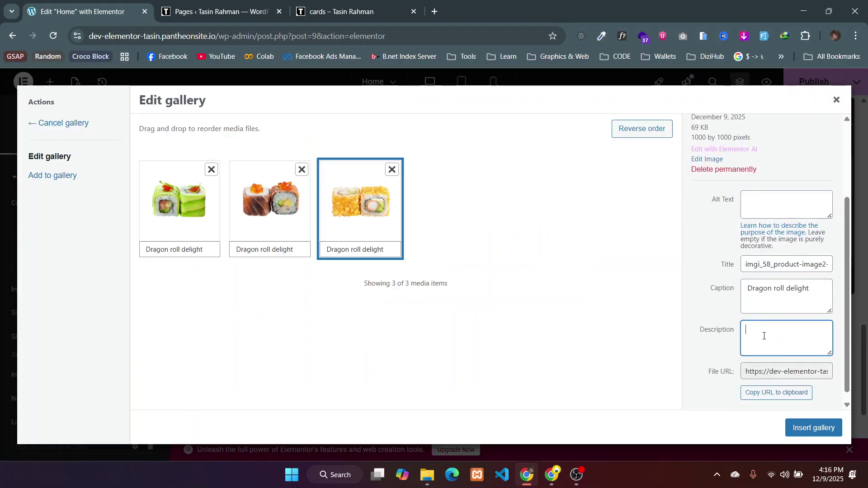
left_click(294, 231)
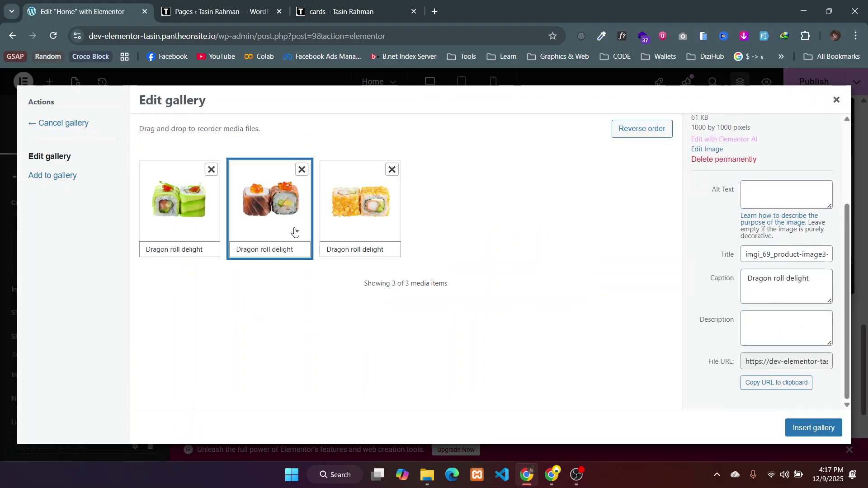
left_click(768, 329)
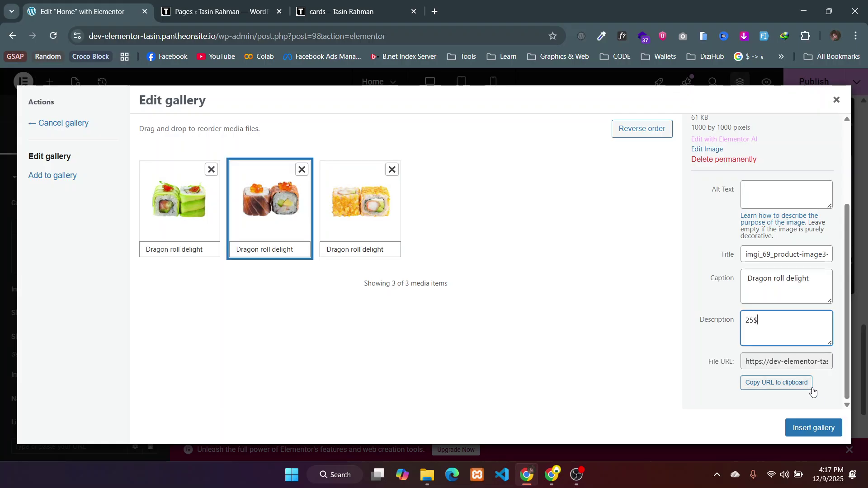
left_click(831, 430)
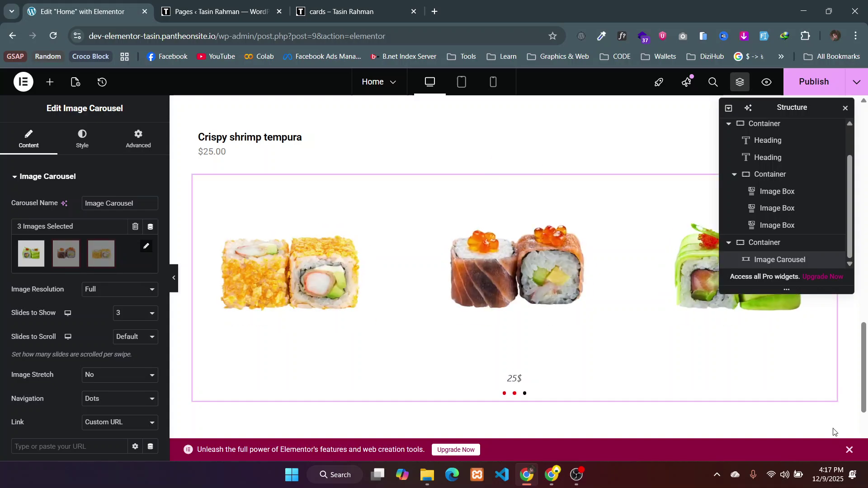
- Set the image carousel's caption type back to Caption
left_click_drag(504, 380, 564, 355)
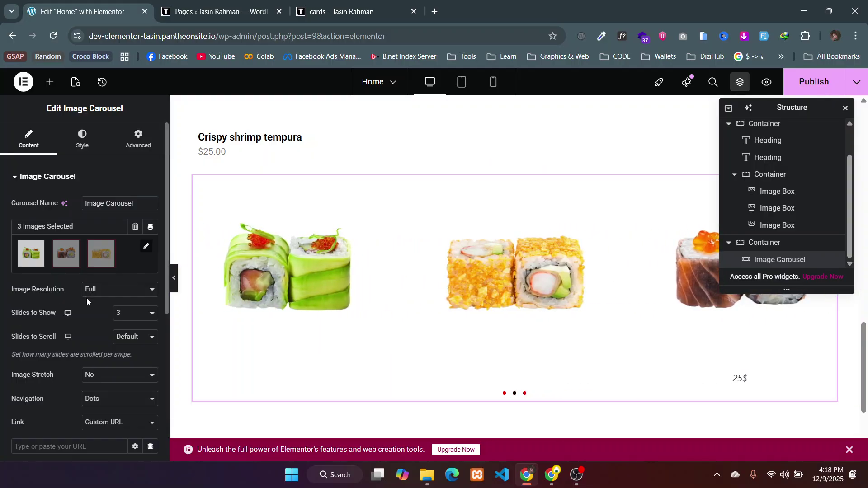
scroll(82, 300, "down", 5)
left_click(114, 214)
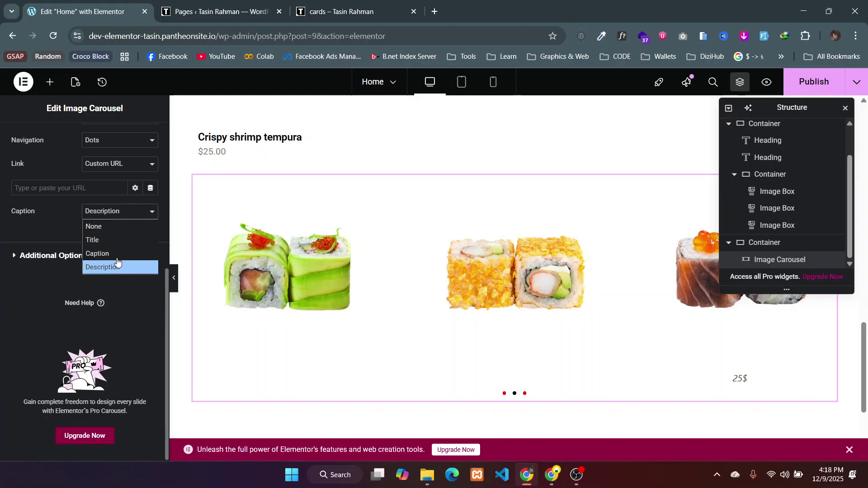
left_click(106, 253)
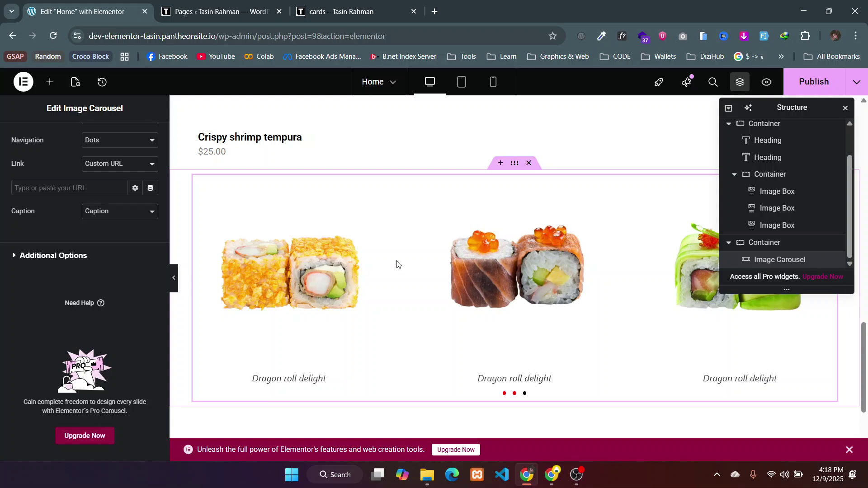
- Duplicate the Crispy shrimp tempura image box and delete the placeholder image box beside the copy
scroll(397, 263, "up", 6)
left_click(344, 257)
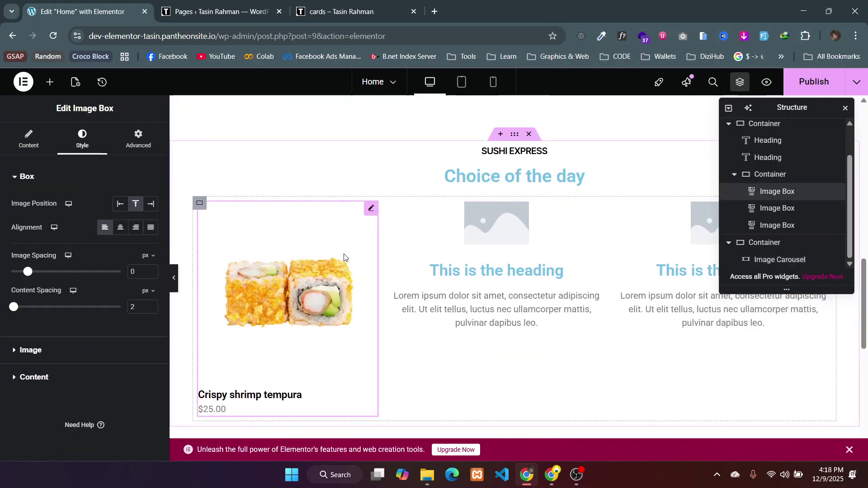
scroll(344, 257, "down", 2)
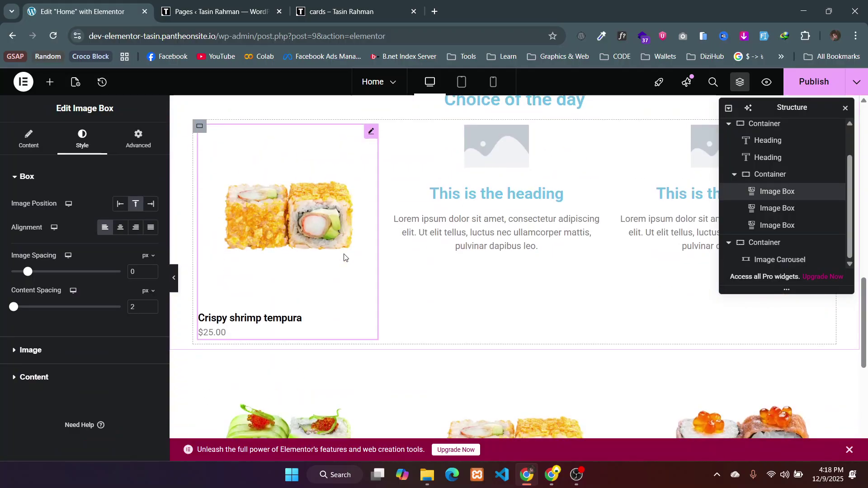
right_click(325, 194)
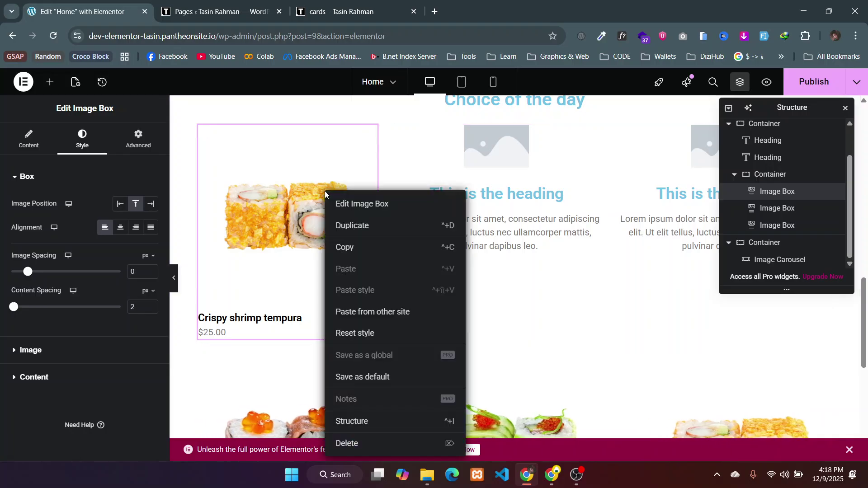
left_click(344, 225)
right_click(557, 169)
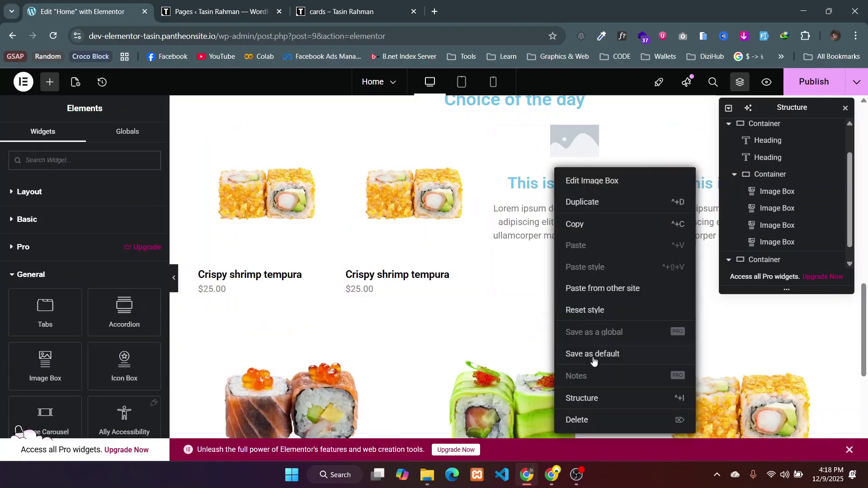
left_click(577, 419)
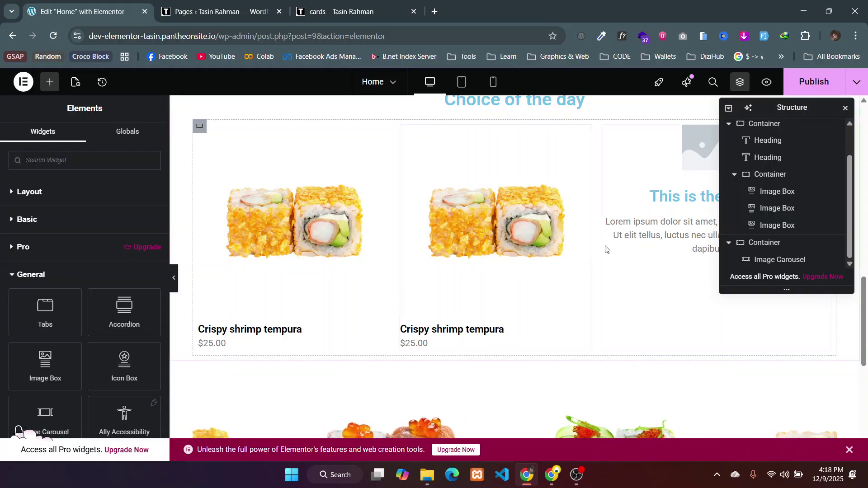
- Duplicate the Image Carousel widget below the image boxes within its container
scroll(606, 249, "down", 5)
left_click(510, 256)
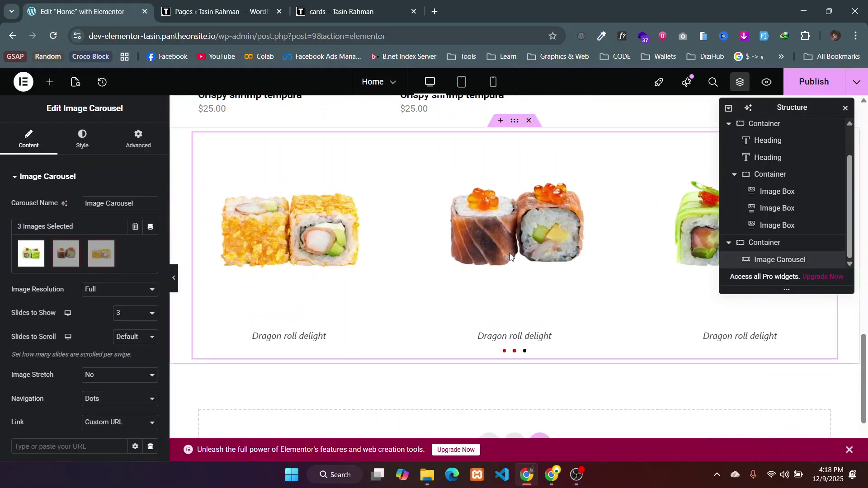
right_click(522, 207)
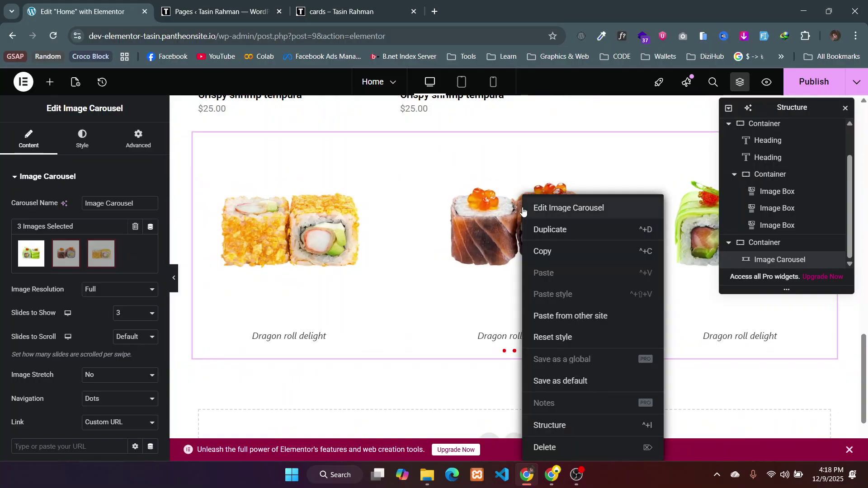
left_click(547, 229)
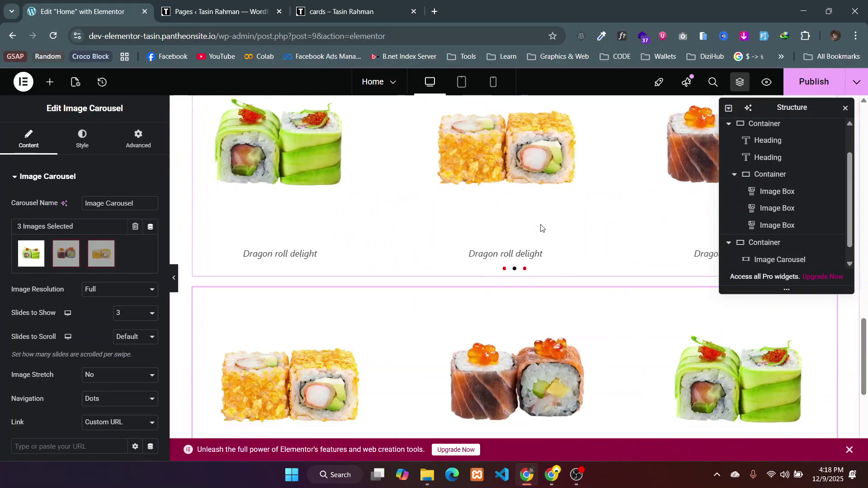
- Set the direction of the container holding the image carousels to Row - horizontal
scroll(509, 233, "down", 2)
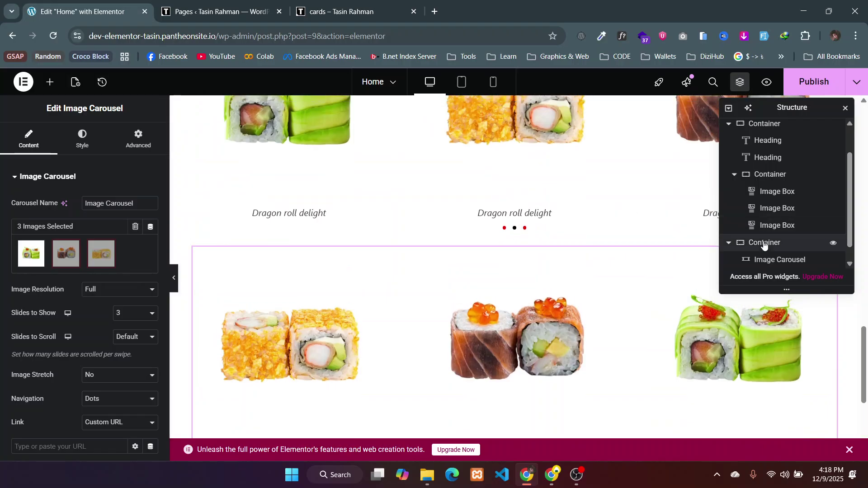
left_click(764, 243)
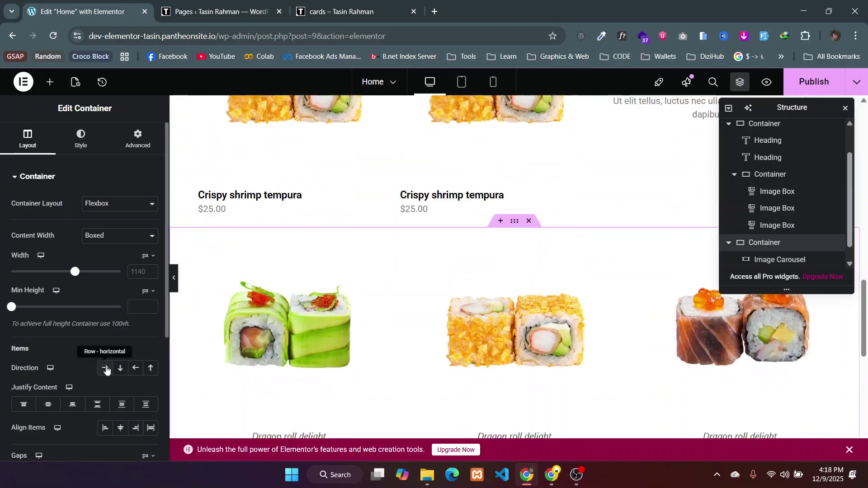
left_click(105, 367)
scroll(430, 399, "up", 2)
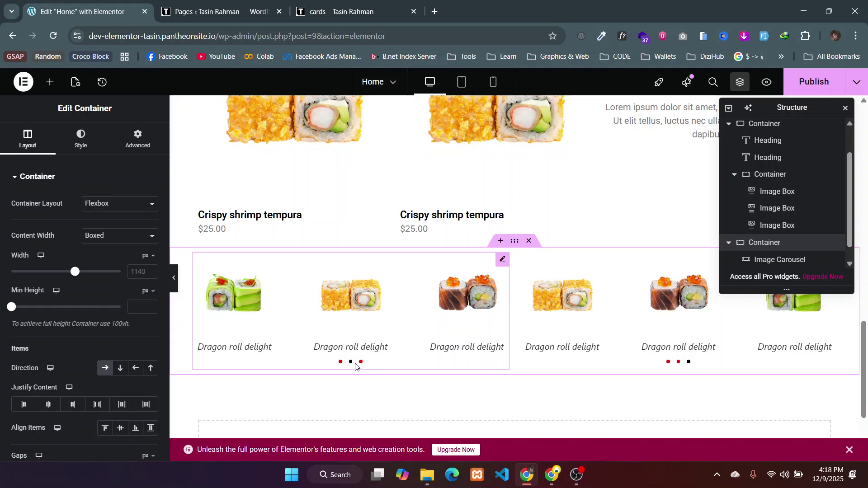
- Delete the second image carousel from the carousel container
left_click(628, 338)
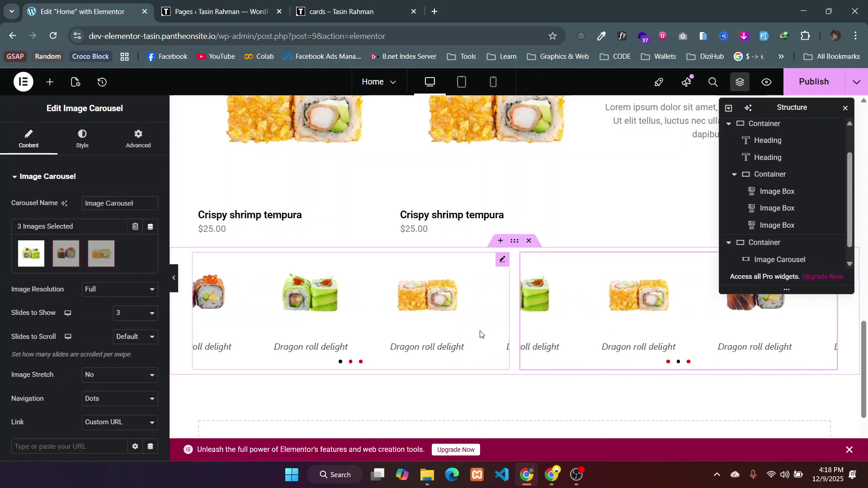
right_click(580, 334)
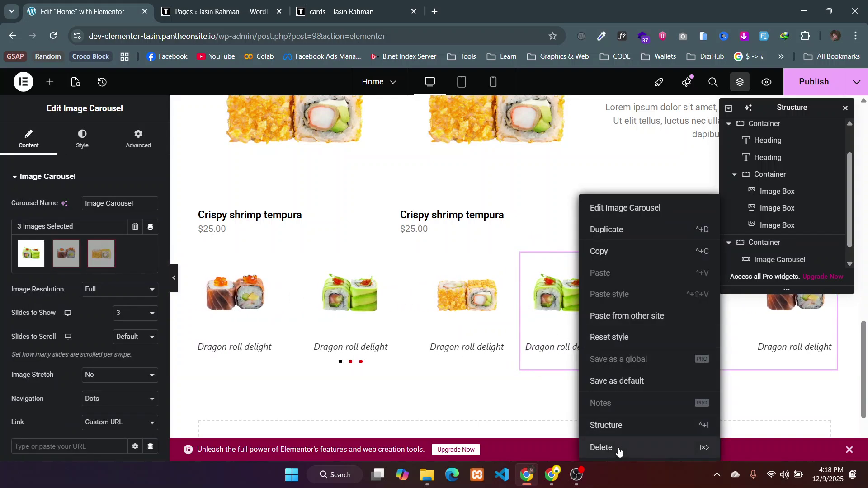
left_click(617, 447)
- Duplicate the second Crispy shrimp tempura image box and delete the last placeholder image box in the row
scroll(533, 323, "up", 4)
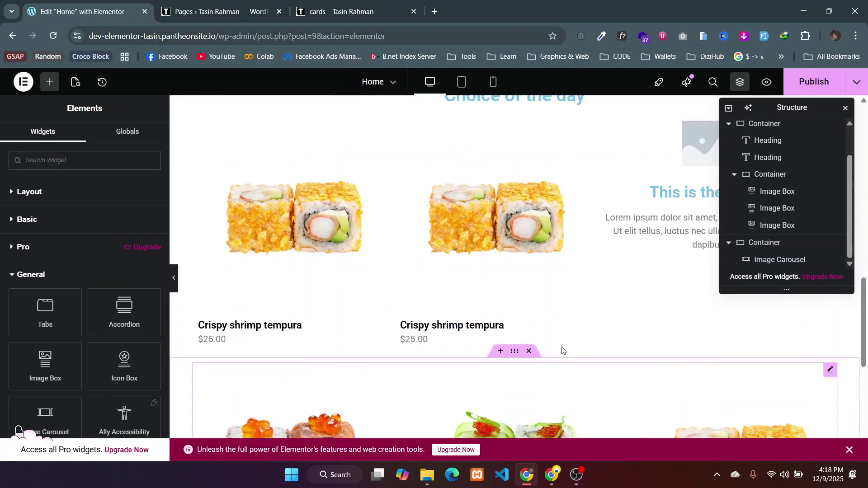
left_click(505, 303)
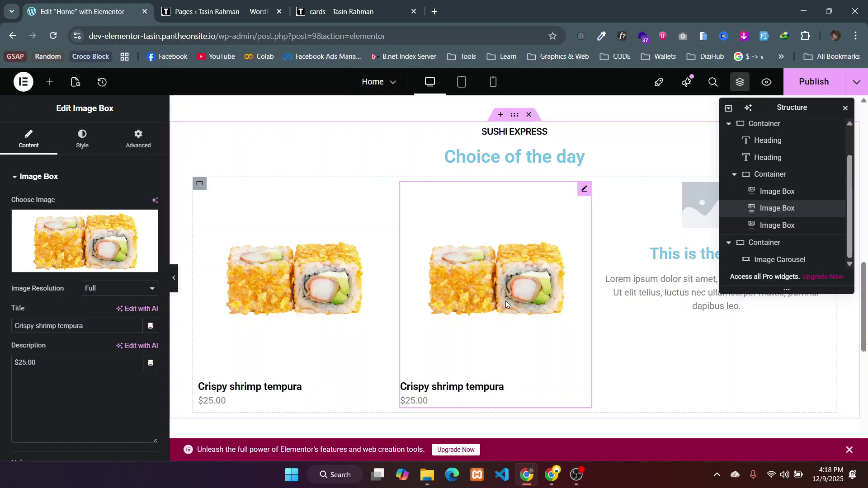
right_click(505, 300)
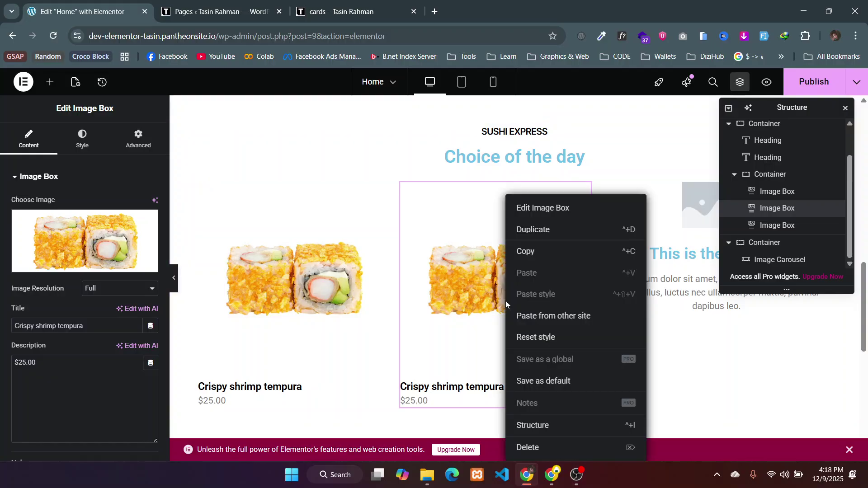
left_click(527, 229)
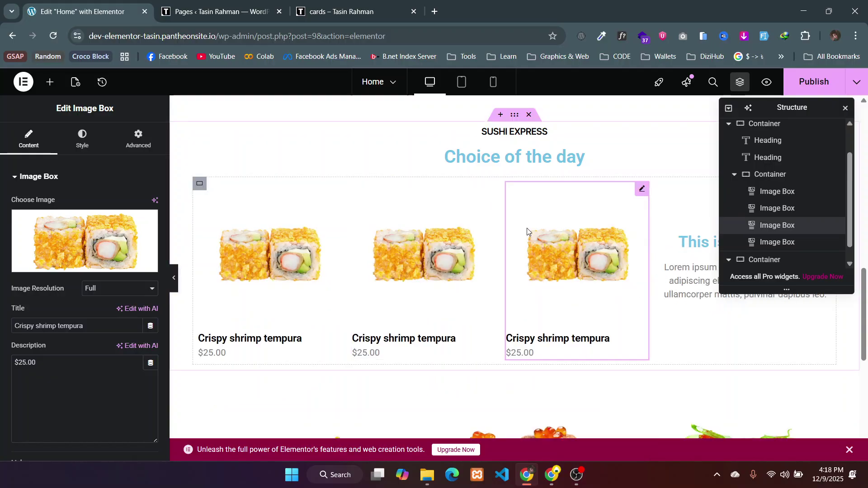
right_click(693, 234)
left_click(734, 447)
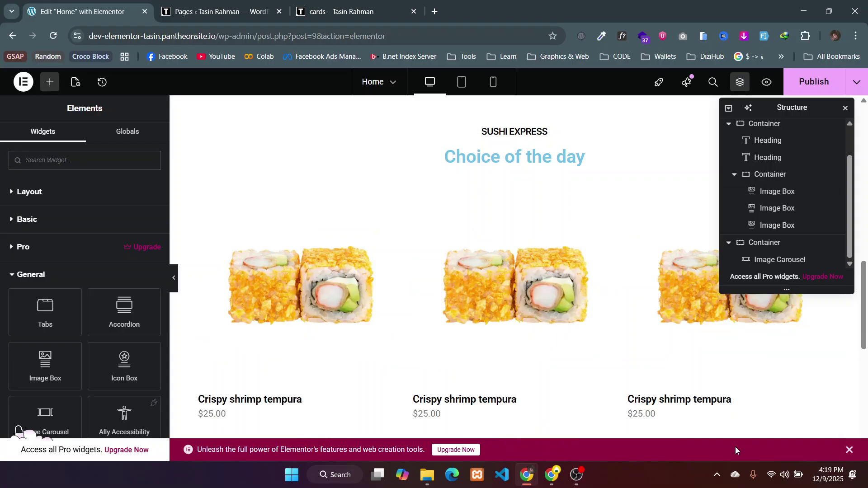
- Switch to the Takeout demo, exit WhatFont, try to select the Spicy tuna roll title, and return to the Elementor editor
key("alt+Tab")
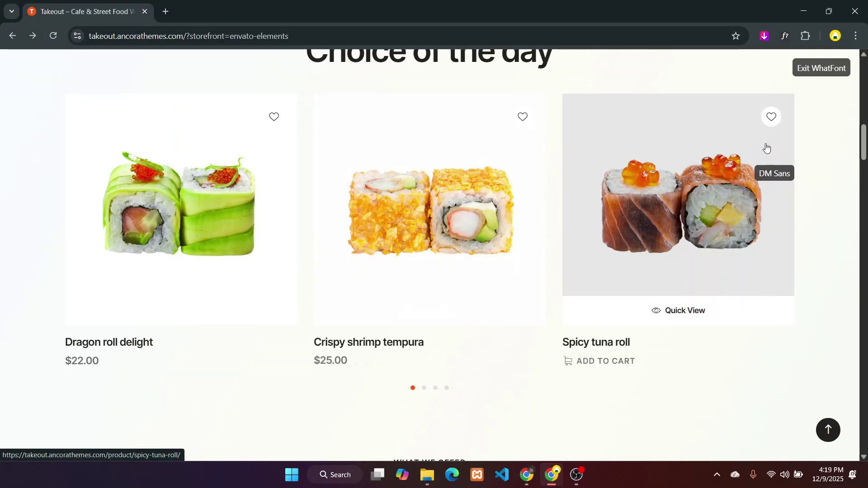
left_click(797, 79)
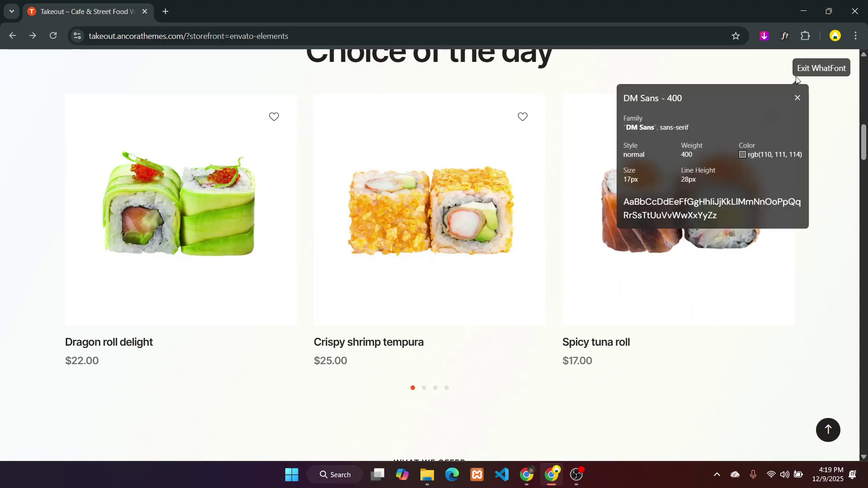
left_click(821, 68)
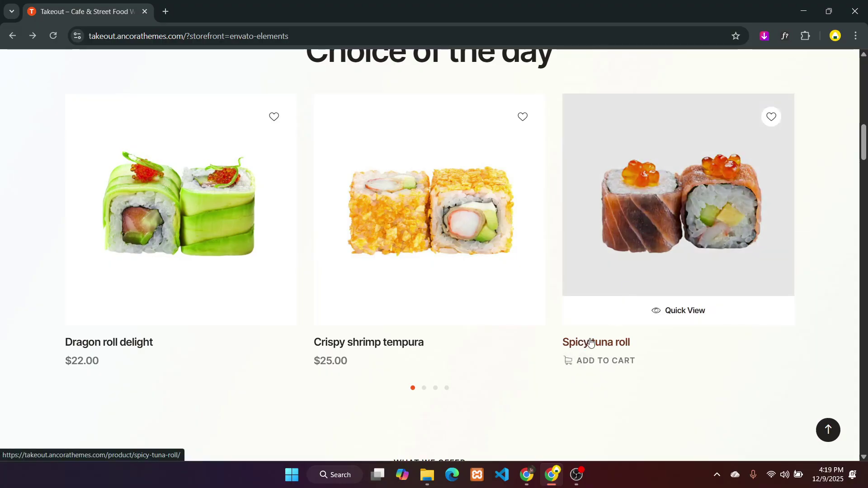
left_click_drag(562, 345, 631, 338)
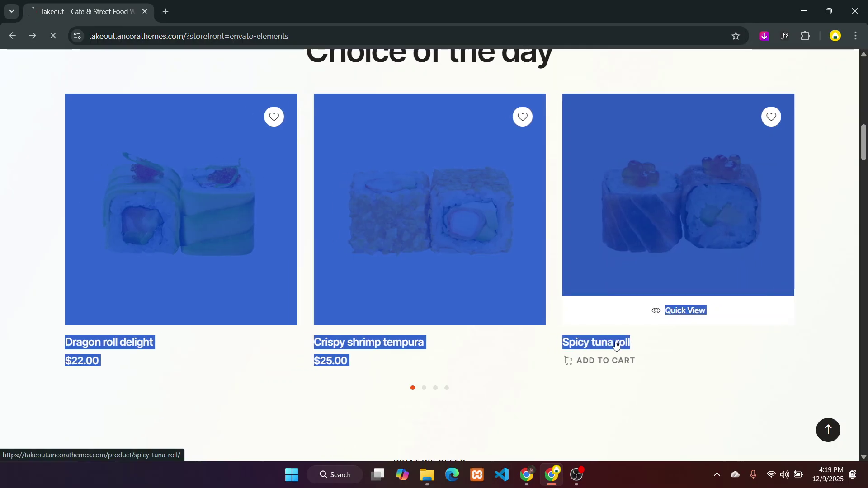
key("alt+Tab")
- Replace the third image box's picture with the salmon roll image imgi_69_product-image3-copyright.jpg from the media library
left_click(682, 329)
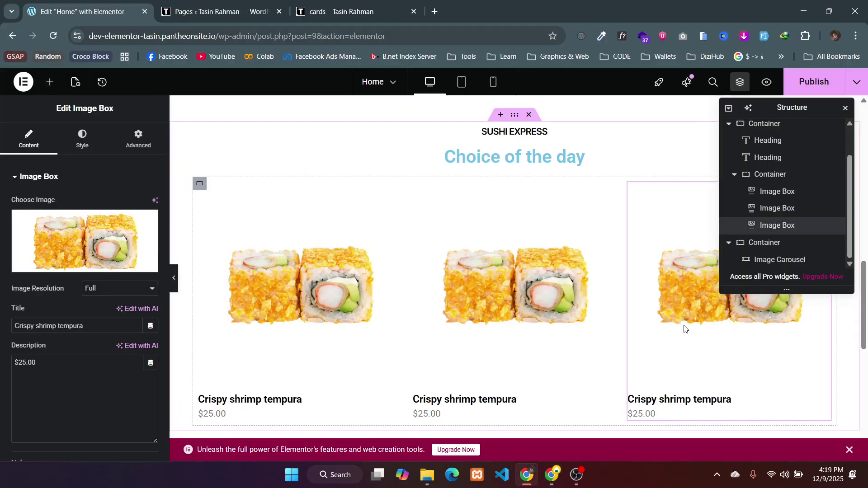
scroll(674, 288, "down", 1)
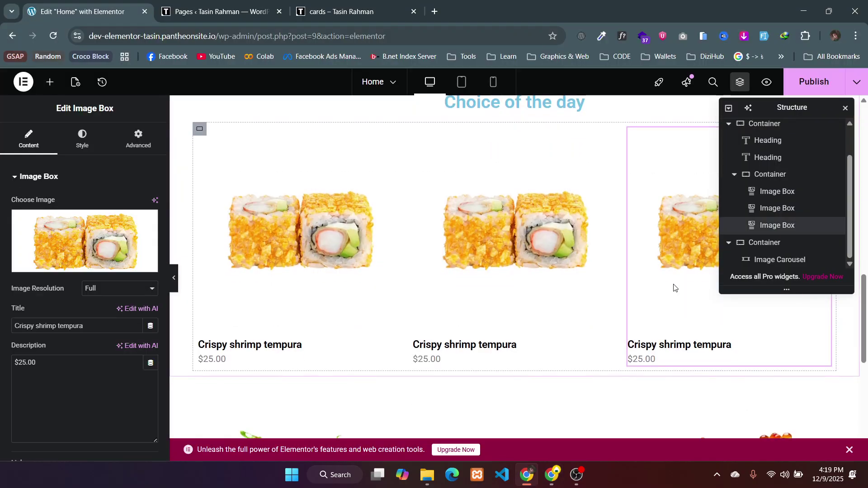
left_click(38, 250)
left_click(229, 206)
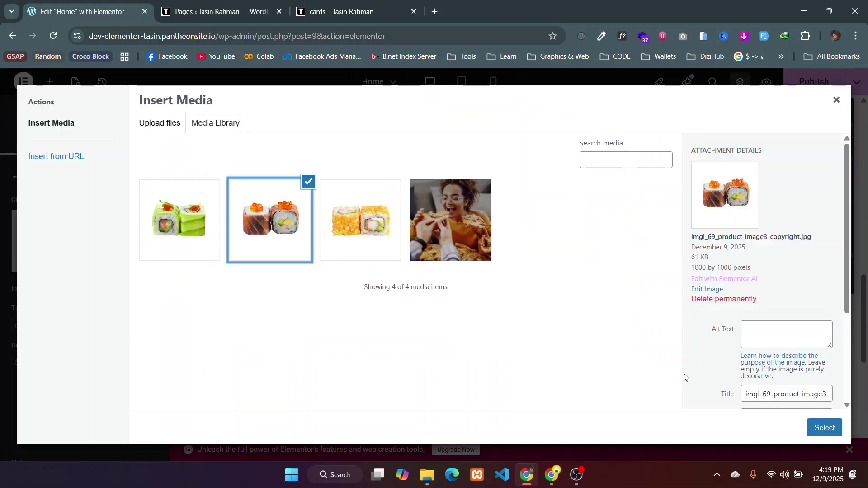
left_click(821, 427)
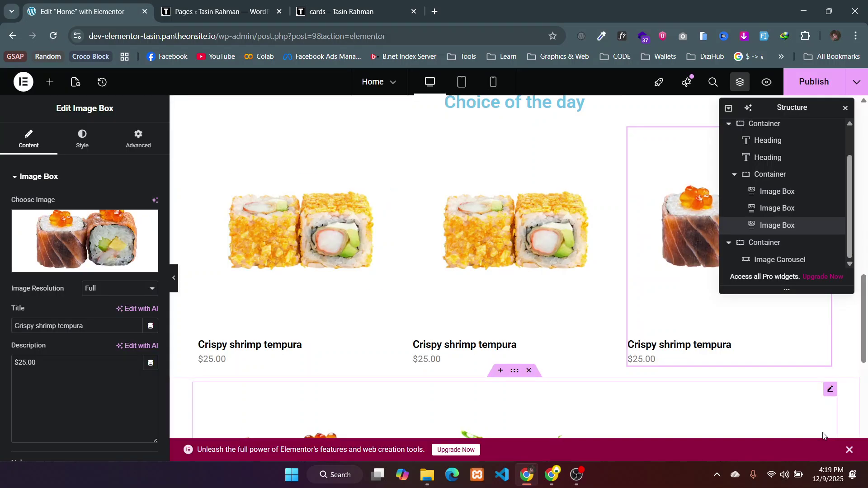
- Replace the middle image box's picture with the green roll image imgi_91_product-image1-copyright.jpg from the media library
left_click(520, 216)
left_click(75, 246)
left_click(200, 224)
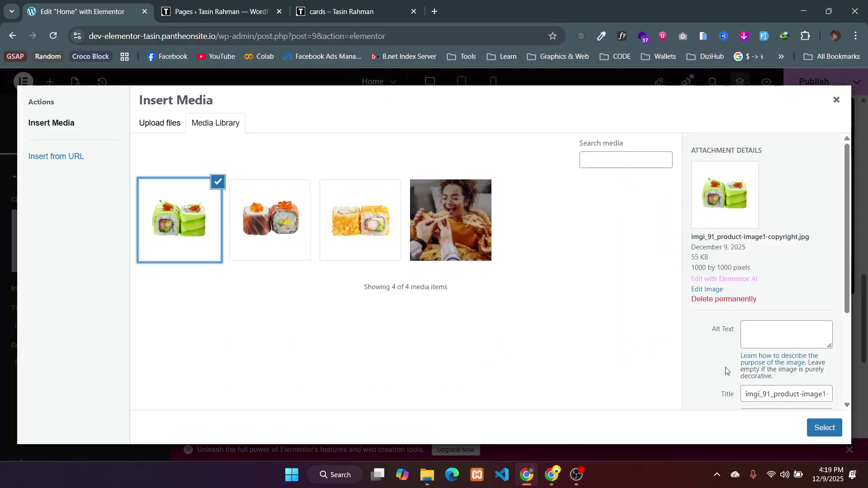
left_click(822, 432)
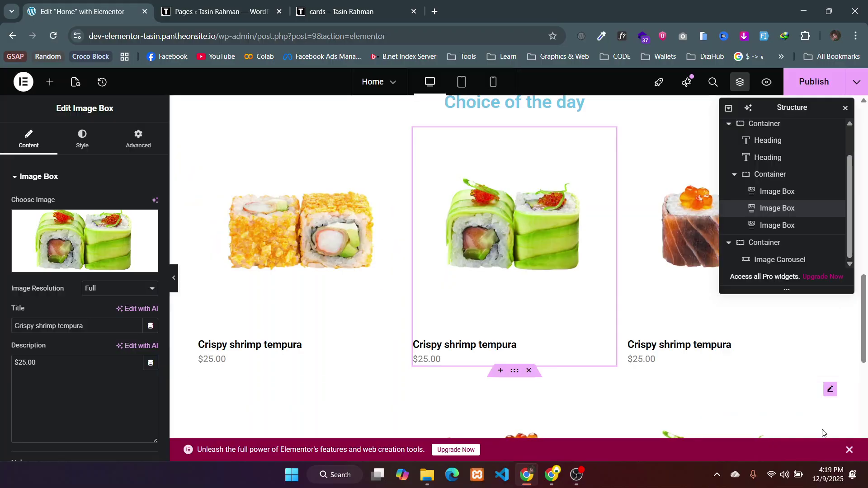
- Compare the three image boxes with the image carousel below them and publish the page changes
scroll(653, 374, "down", 3)
scroll(653, 374, "down", 4)
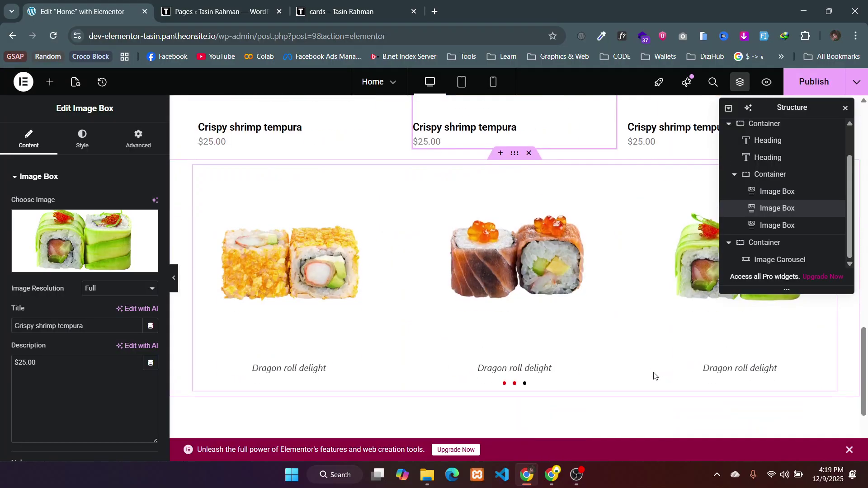
scroll(653, 374, "up", 5)
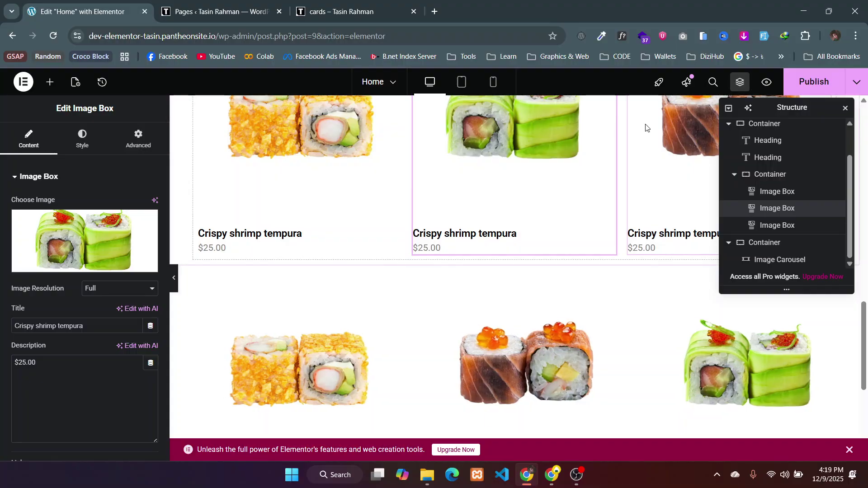
scroll(624, 194, "up", 2)
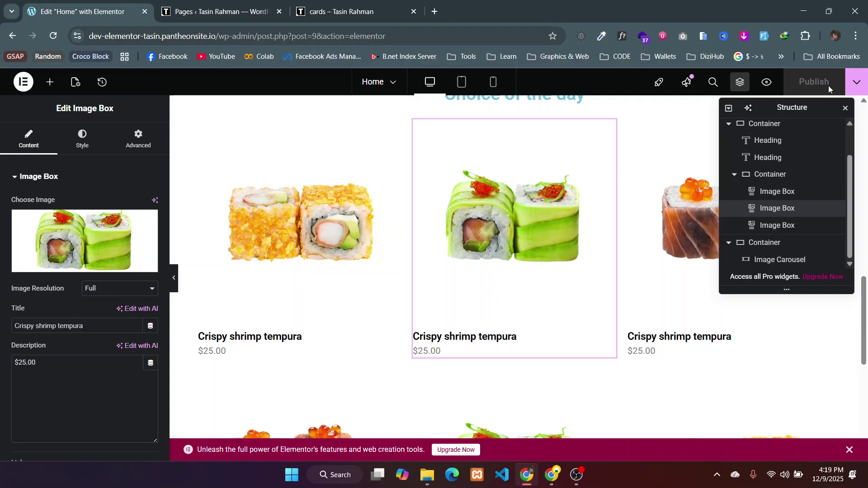
- Add a new single-column Flexbox container with downward direction below the image carousel
scroll(646, 279, "down", 6)
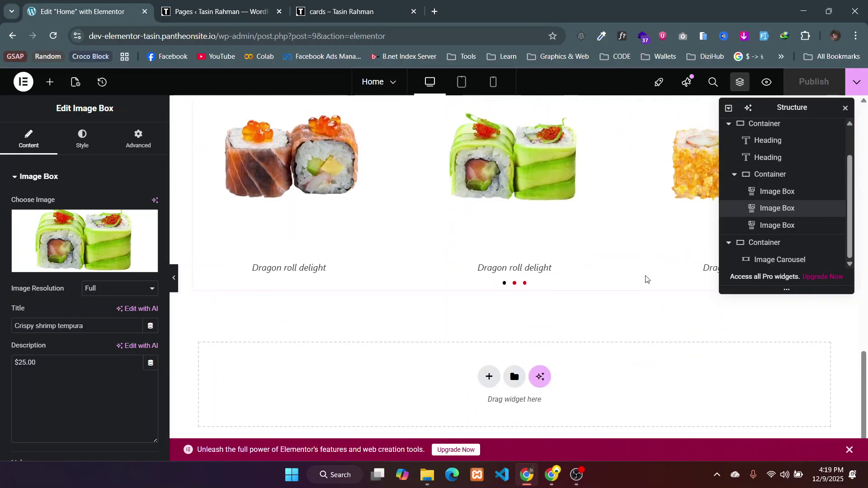
left_click(481, 341)
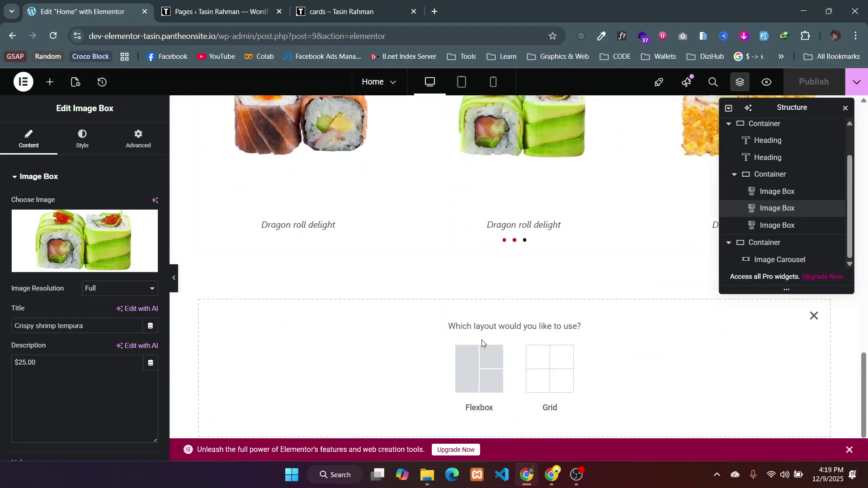
left_click(472, 362)
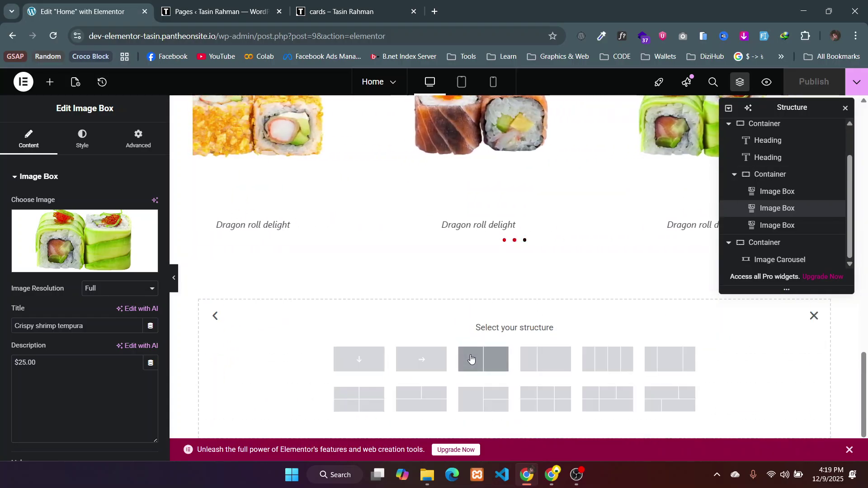
left_click(360, 364)
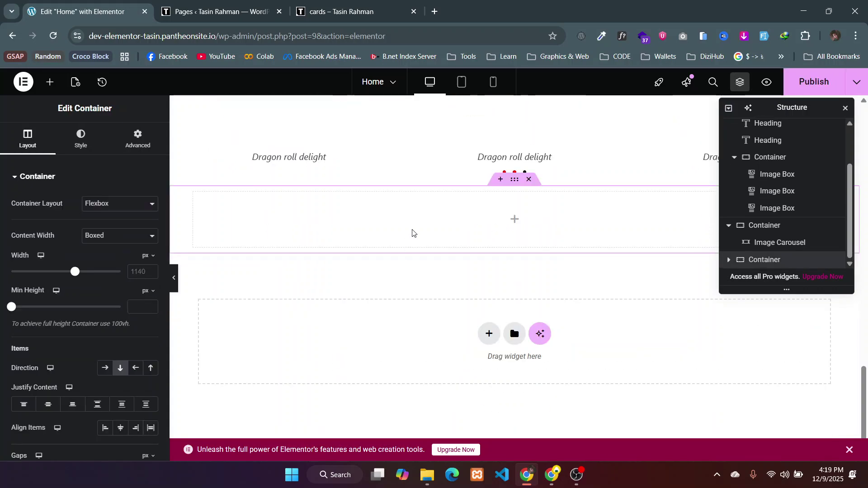
- Add a Basic Gallery widget to the new empty container and set its image resolution to Full
left_click(50, 81)
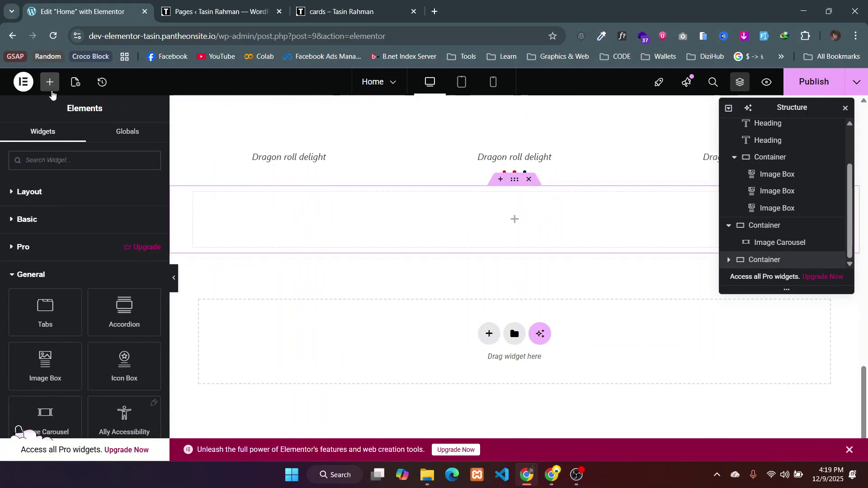
scroll(69, 264, "down", 3)
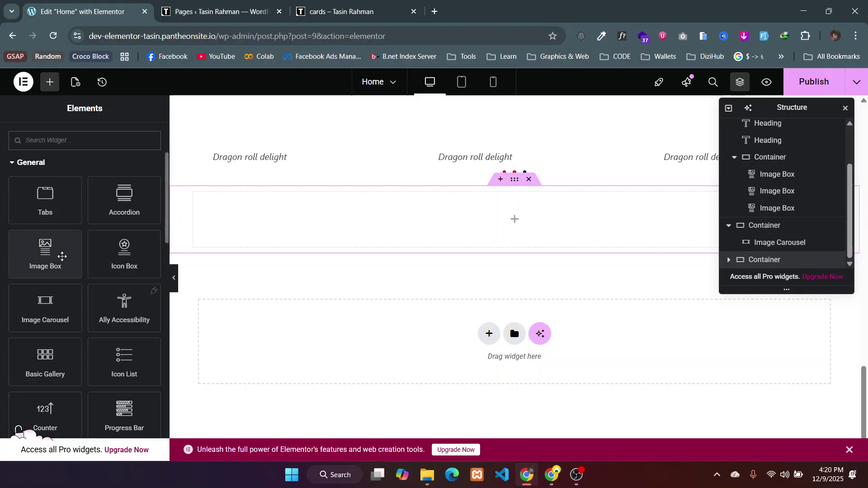
scroll(37, 309, "down", 1)
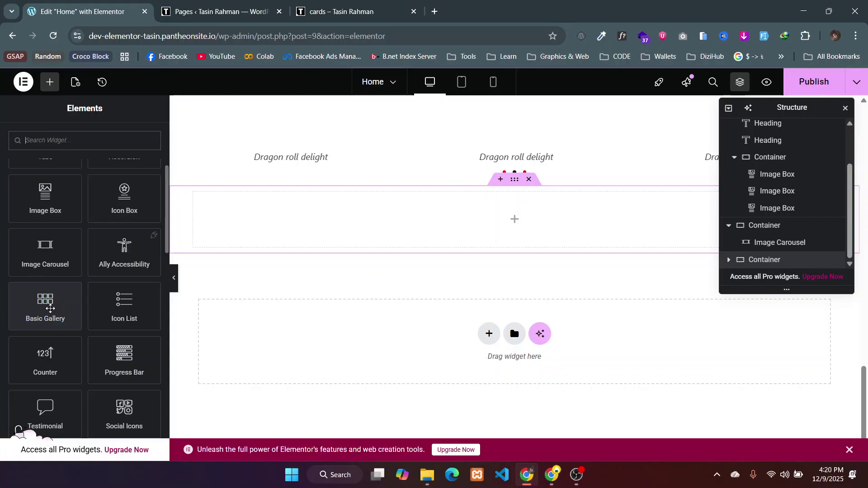
left_click(50, 309)
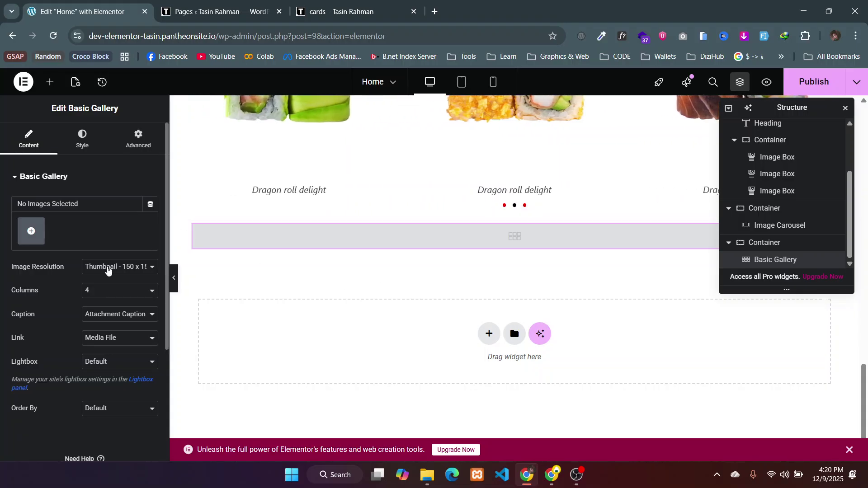
left_click(107, 268)
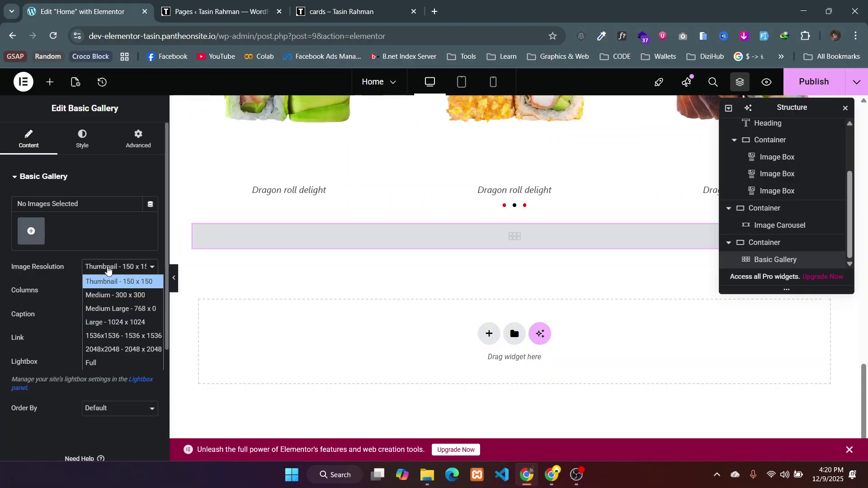
left_click(109, 363)
- Fill the gallery with all four media library images: the green, salmon and orange rolls and imgi_44_245_1-1-copyright.jpg
left_click(30, 230)
left_click(192, 224)
left_click(274, 220)
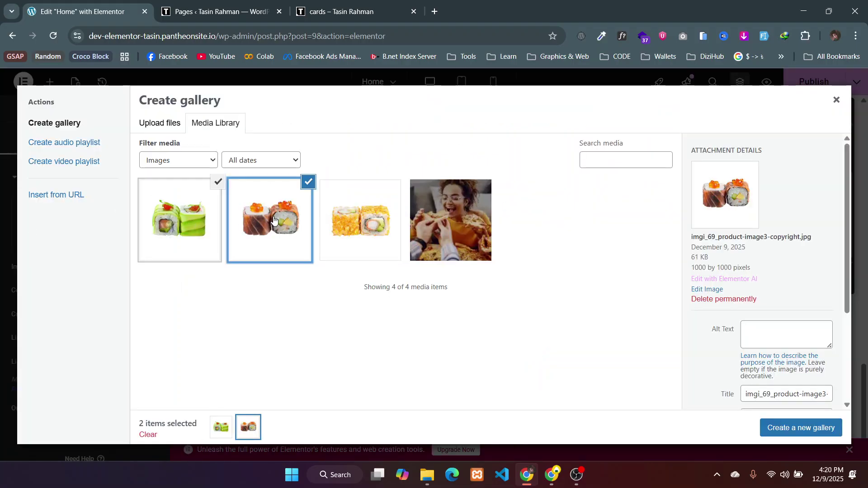
left_click(369, 220)
left_click(434, 220)
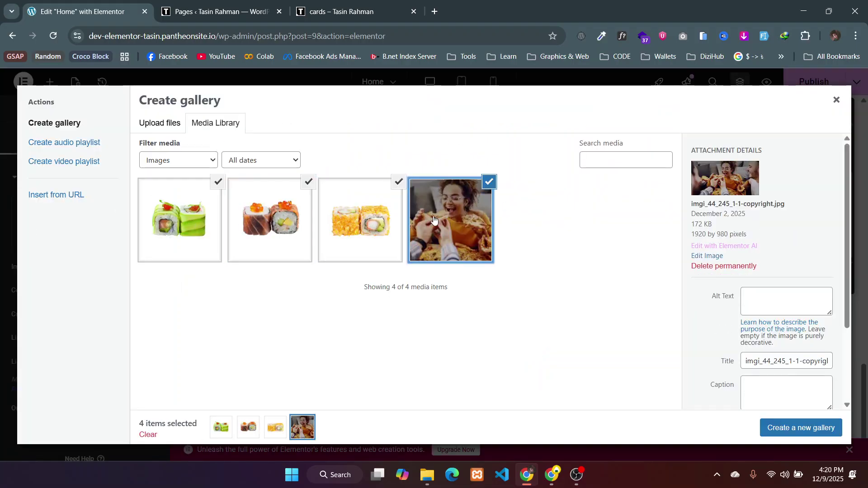
left_click(775, 429)
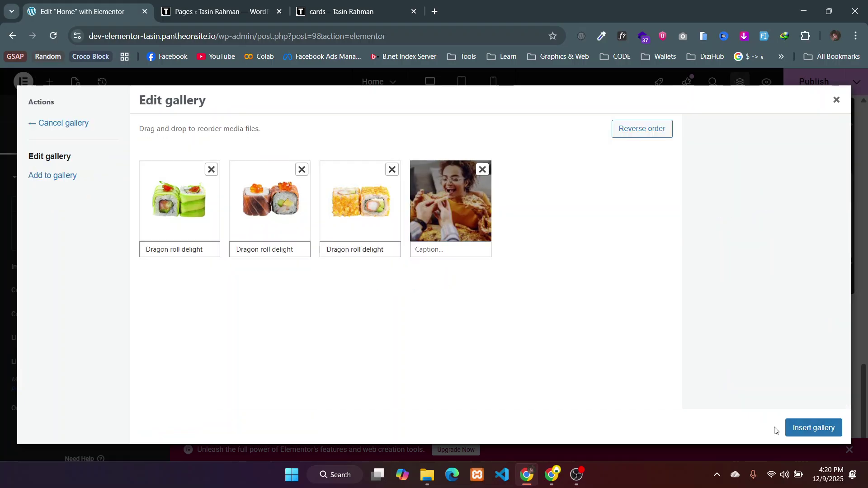
left_click(797, 427)
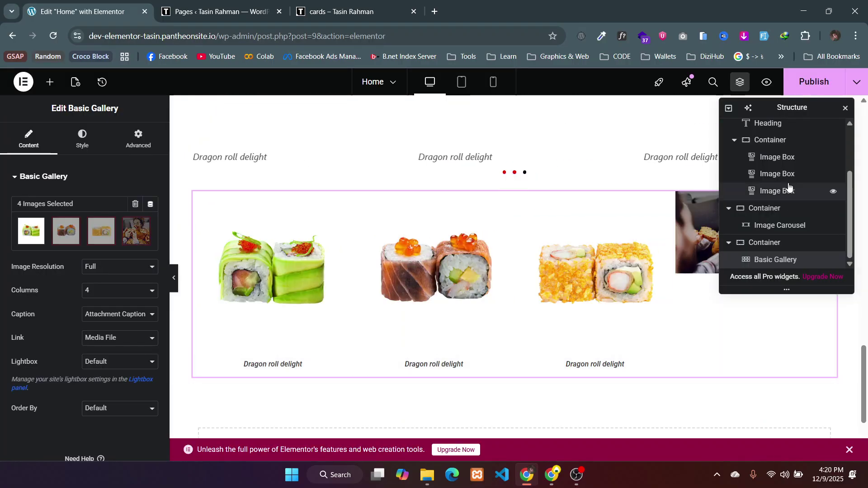
- Move the Structure window aside and examine the gallery's image layout and its content settings
left_click_drag(752, 107, 688, 134)
scroll(580, 244, "down", 1)
scroll(580, 245, "up", 1)
scroll(580, 245, "down", 1)
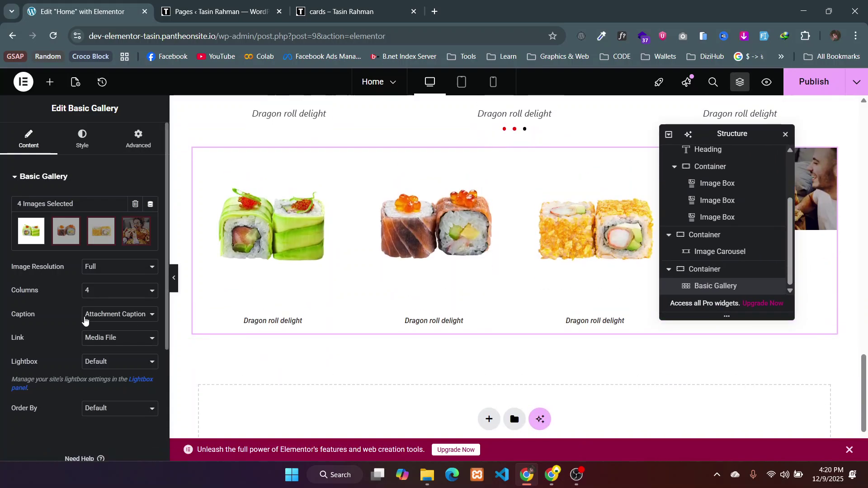
scroll(84, 319, "down", 2)
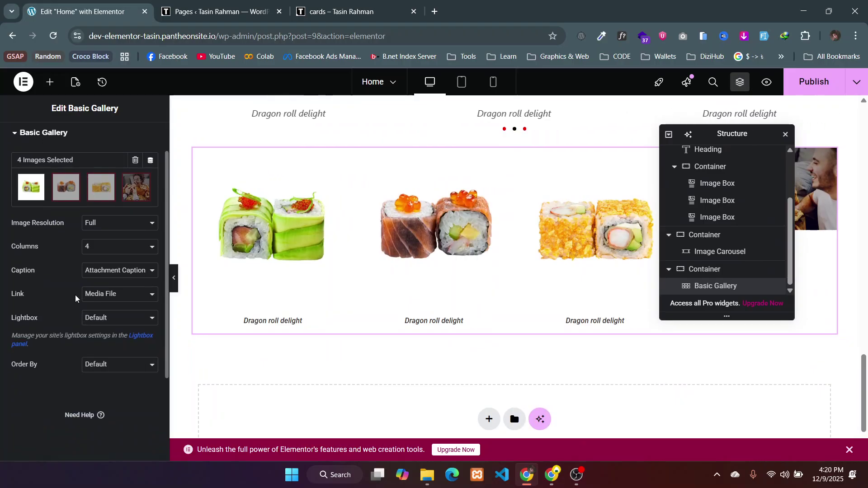
- Set the basic gallery's caption option to None
left_click(100, 277)
left_click(98, 283)
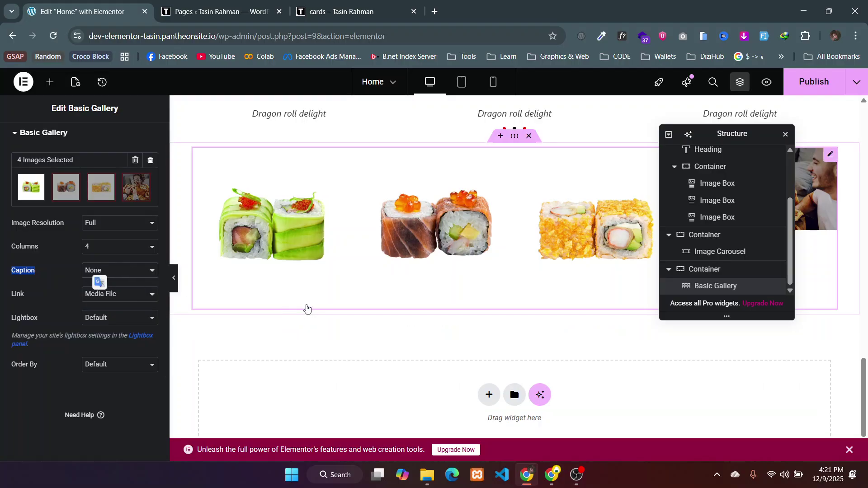
scroll(300, 307, "up", 1)
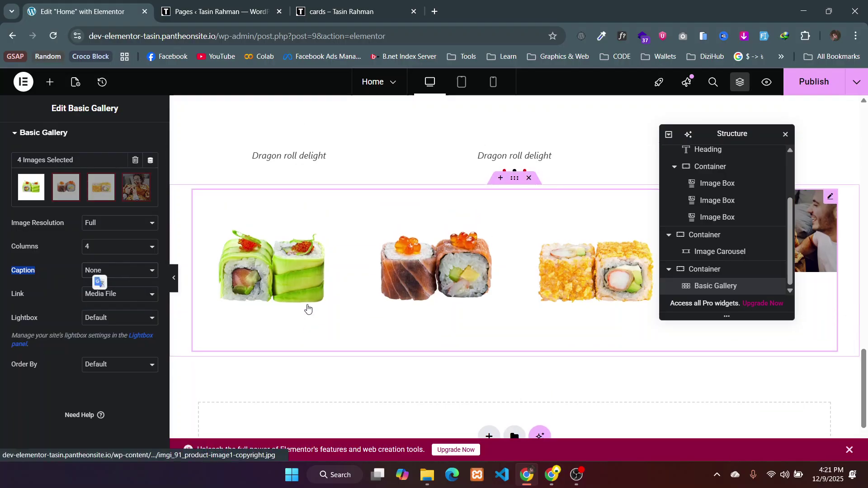
- Set the gallery to 6 columns and move the Structure panel off the gallery images
left_click(142, 246)
left_click(121, 329)
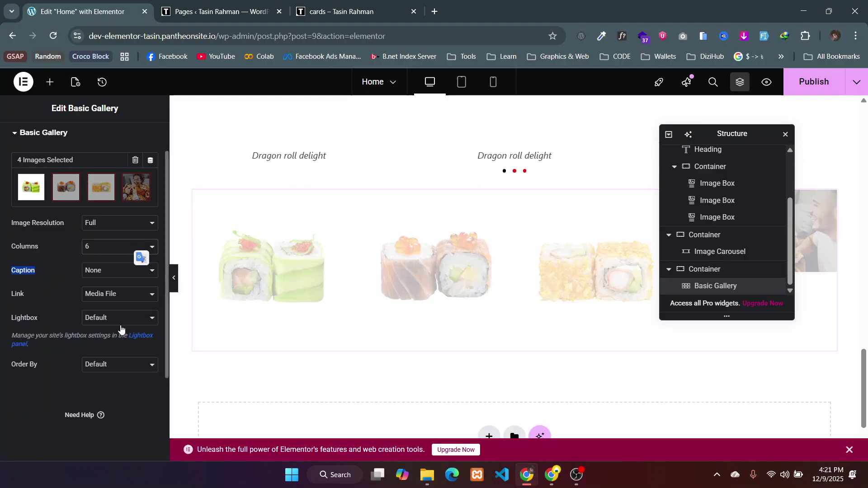
left_click_drag(724, 134, 702, 338)
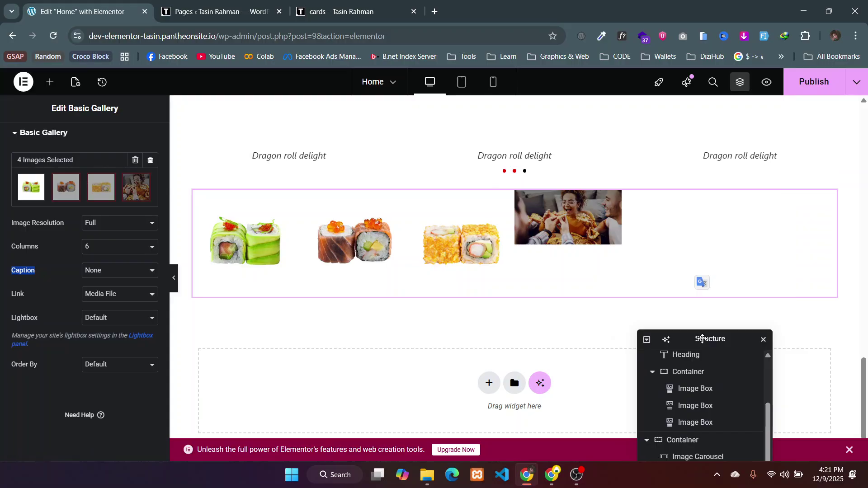
- Switch the gallery's link to Attachment Page and back to Media File
left_click(94, 297)
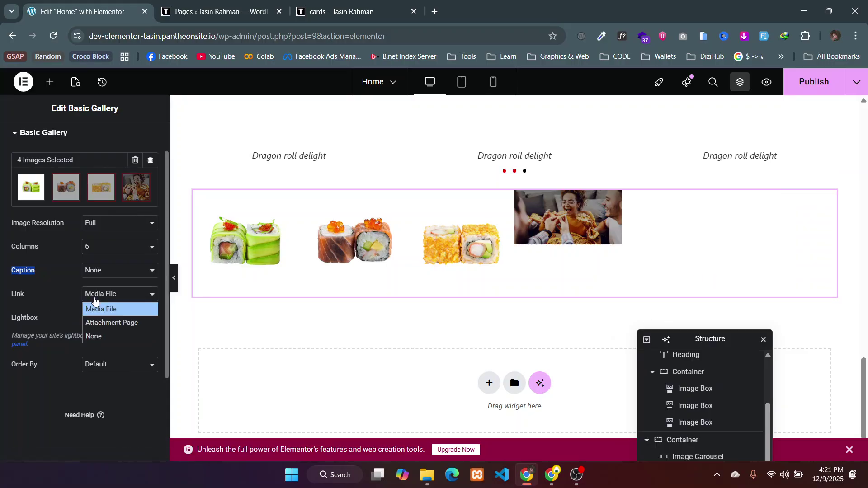
left_click(95, 328)
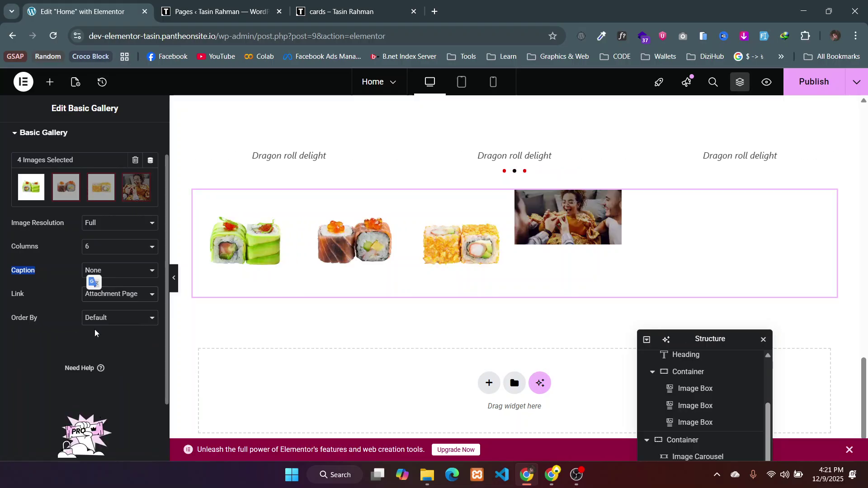
left_click(118, 296)
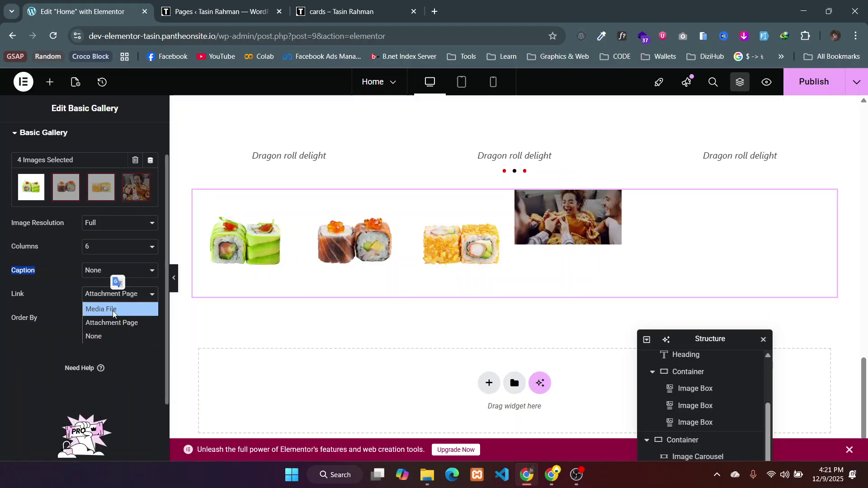
left_click(114, 307)
- Set the gallery's lightbox to Yes and its columns to 4
left_click(108, 322)
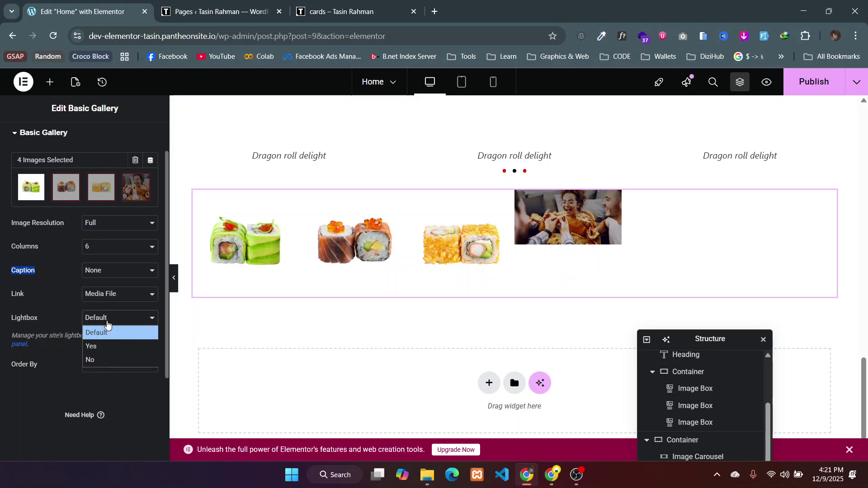
left_click(101, 346)
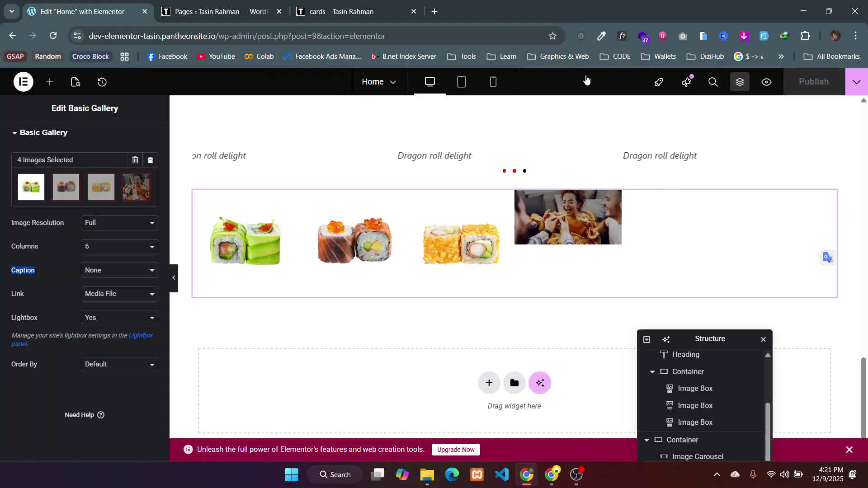
left_click(131, 249)
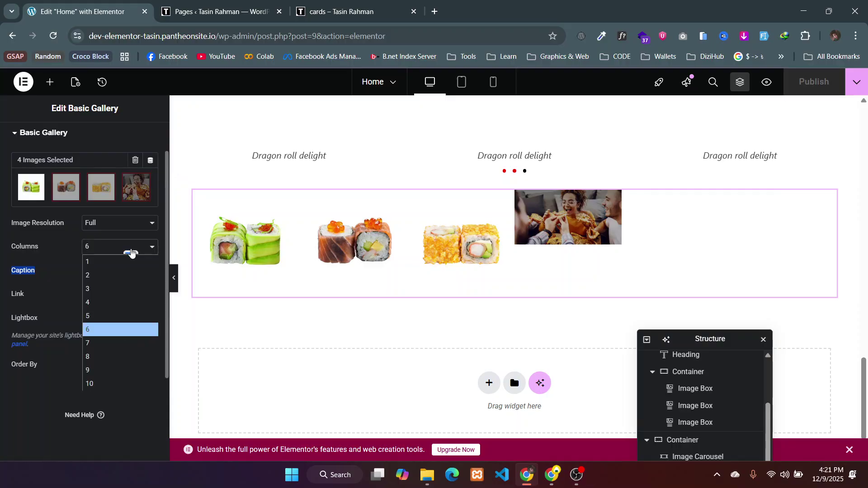
left_click(116, 303)
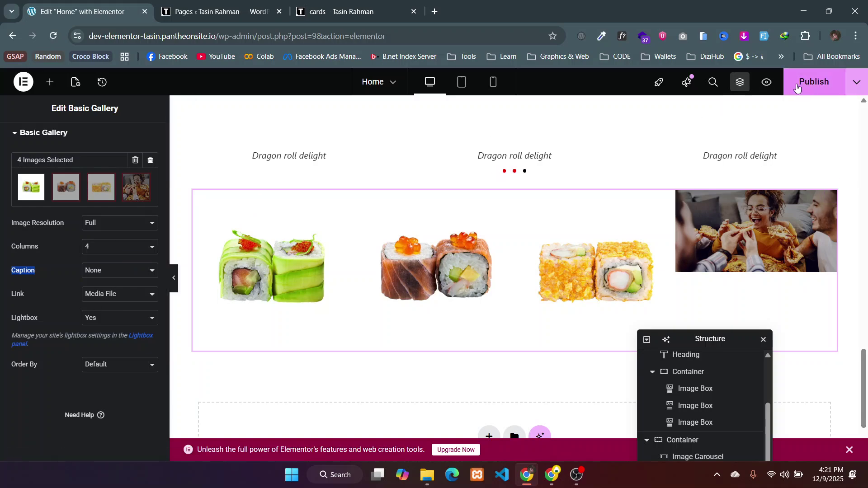
- Preview the page in a separate tab and find the image gallery near its end
left_click(768, 85)
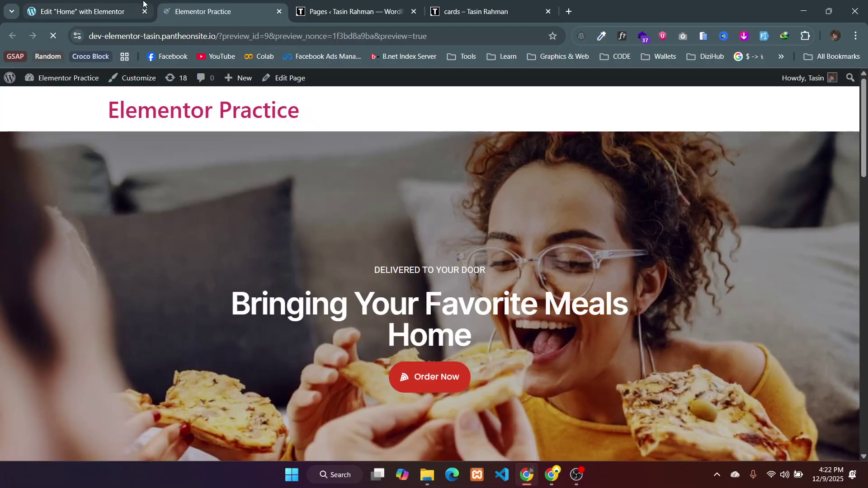
left_click(135, 10)
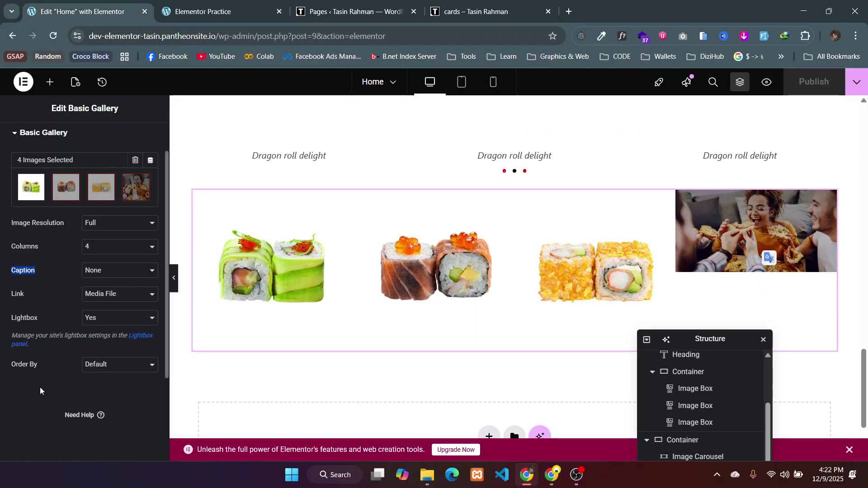
left_click(101, 319)
left_click(101, 319)
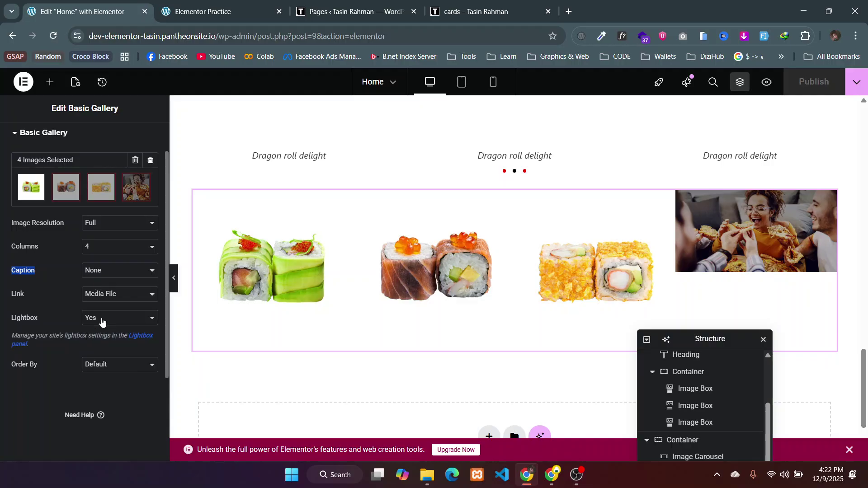
left_click(201, 6)
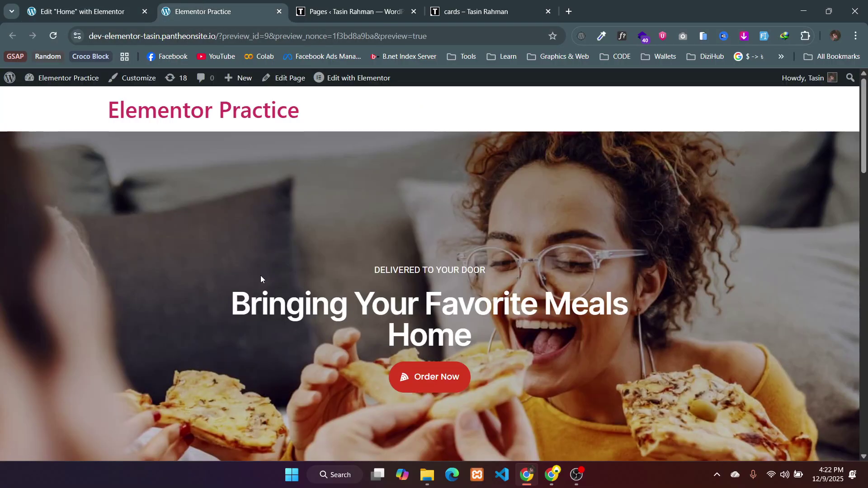
scroll(261, 279, "down", 15)
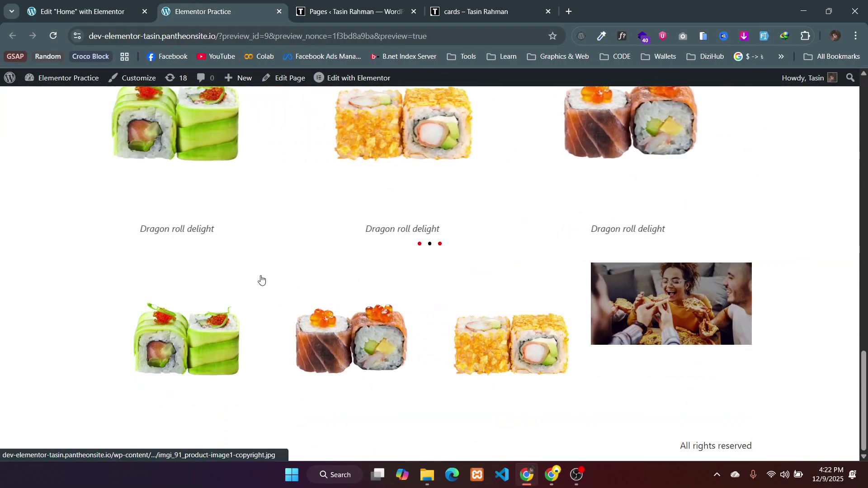
- Open the first gallery image in the lightbox and browse through all the gallery images
left_click(194, 316)
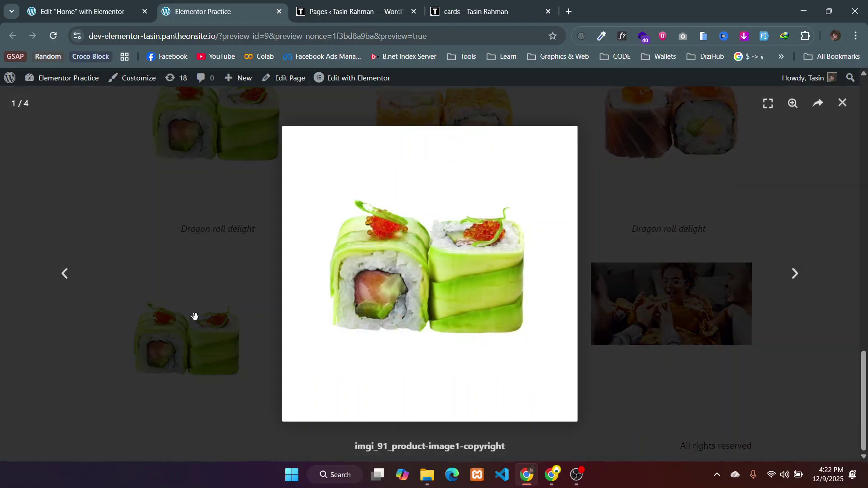
left_click(787, 283)
left_click(788, 284)
left_click(709, 315)
left_click(711, 320)
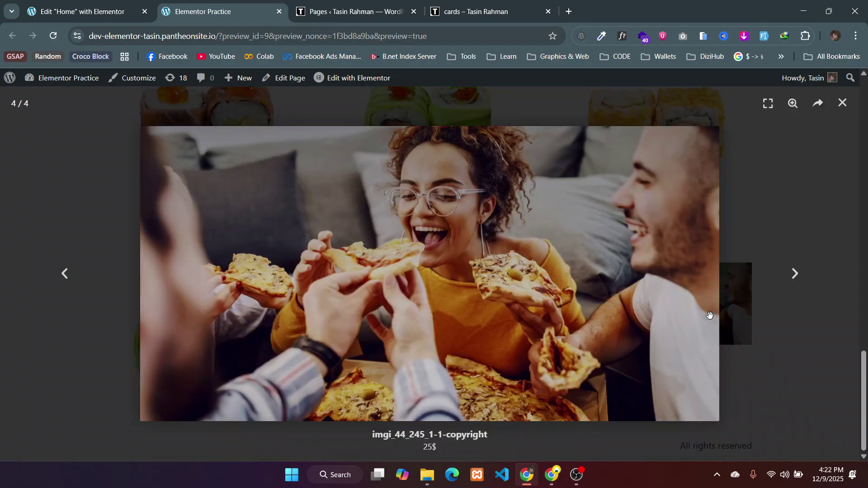
left_click_drag(761, 310, 548, 194)
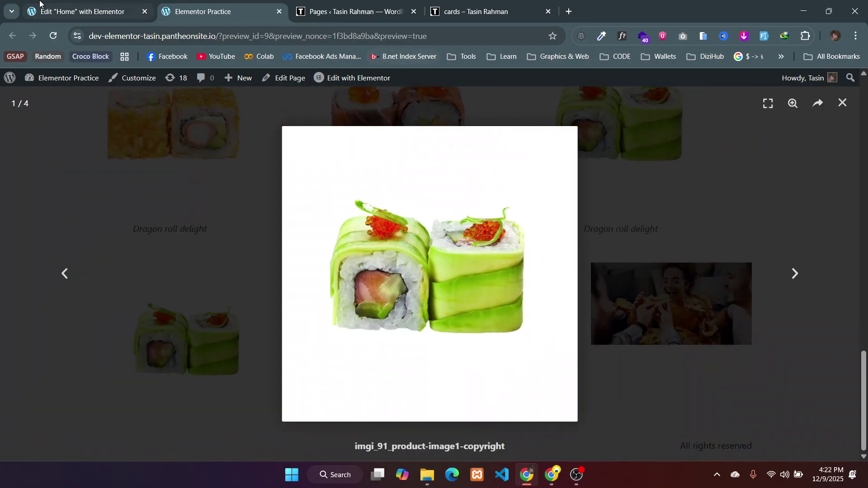
- Return to the editor, set the gallery's lightbox to No and publish the page
left_click(40, 3)
left_click(119, 318)
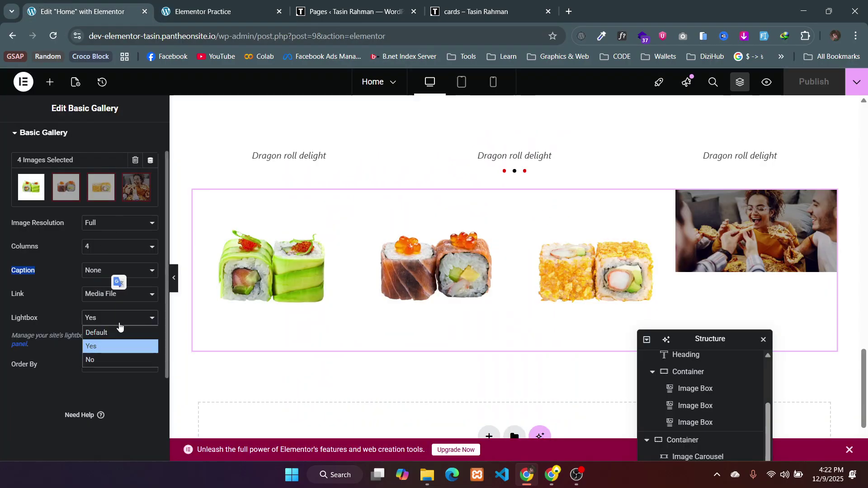
left_click(118, 357)
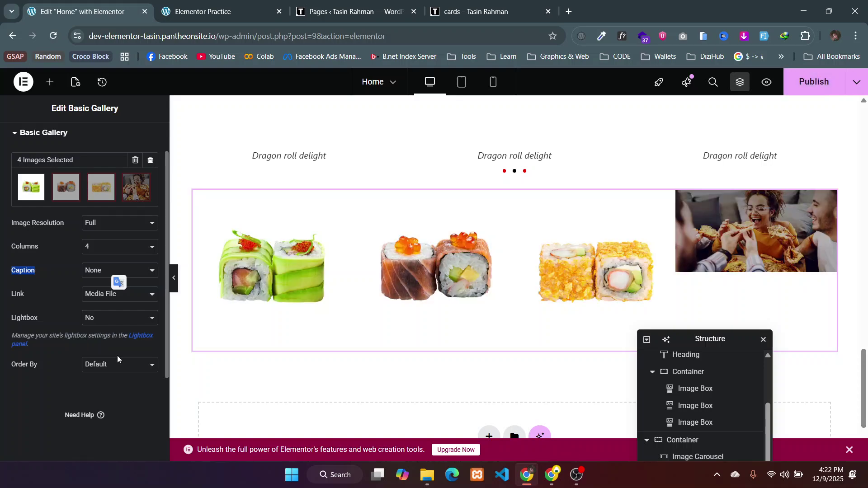
left_click(823, 89)
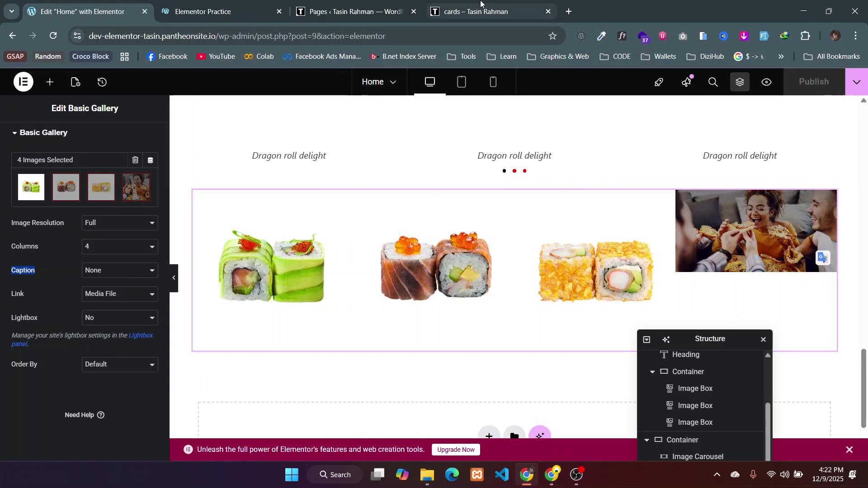
- Check in the page preview how the first two gallery images open with the lightbox disabled
left_click(172, 4)
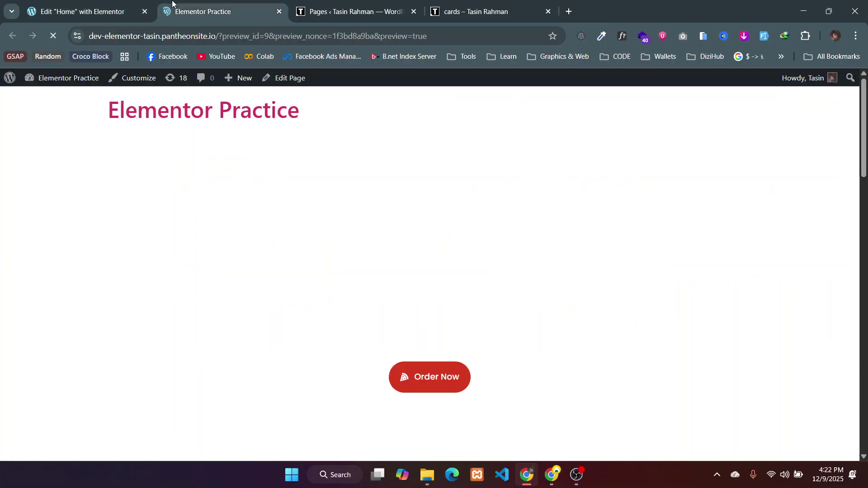
scroll(220, 200, "down", 15)
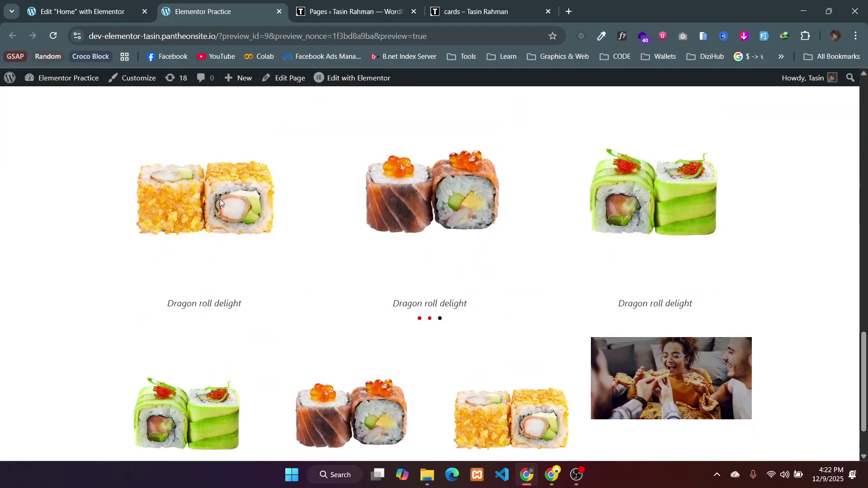
scroll(217, 240, "down", 2)
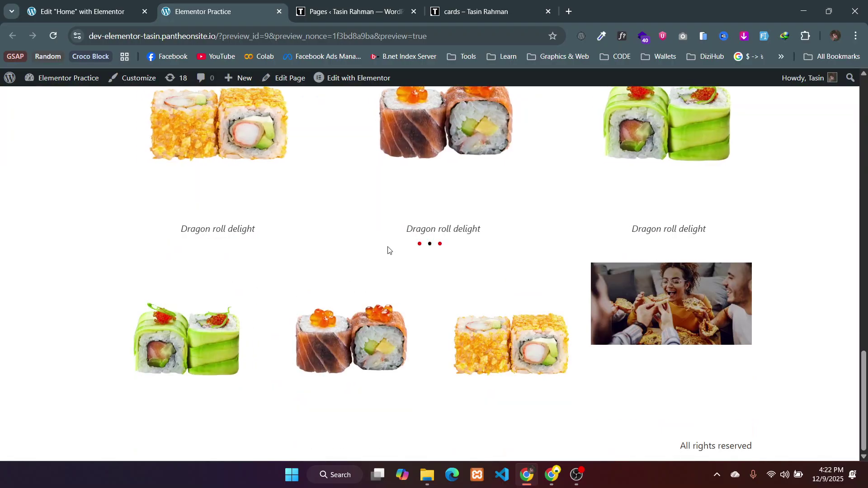
scroll(388, 250, "up", 4)
scroll(388, 250, "up", 2)
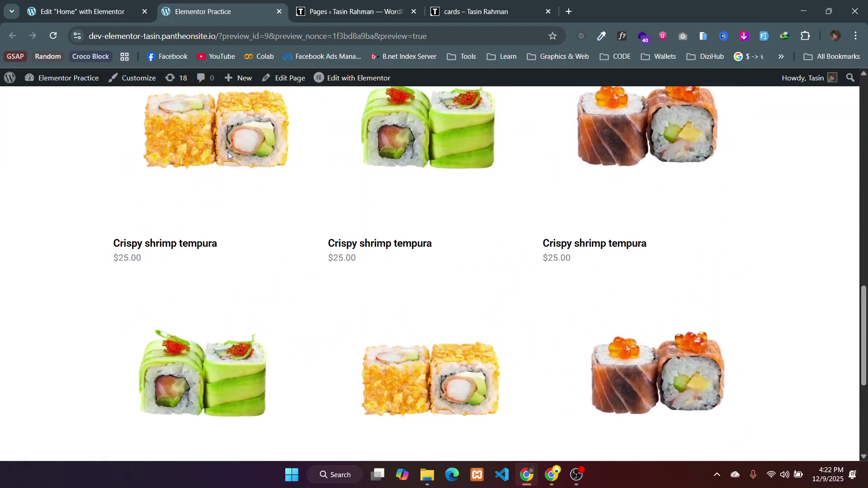
scroll(228, 156, "down", 2)
scroll(229, 155, "down", 4)
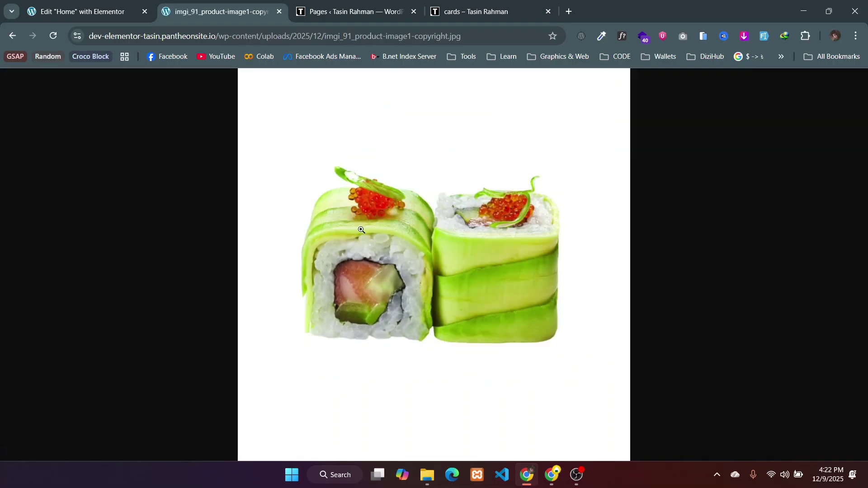
scroll(173, 260, "left", 3)
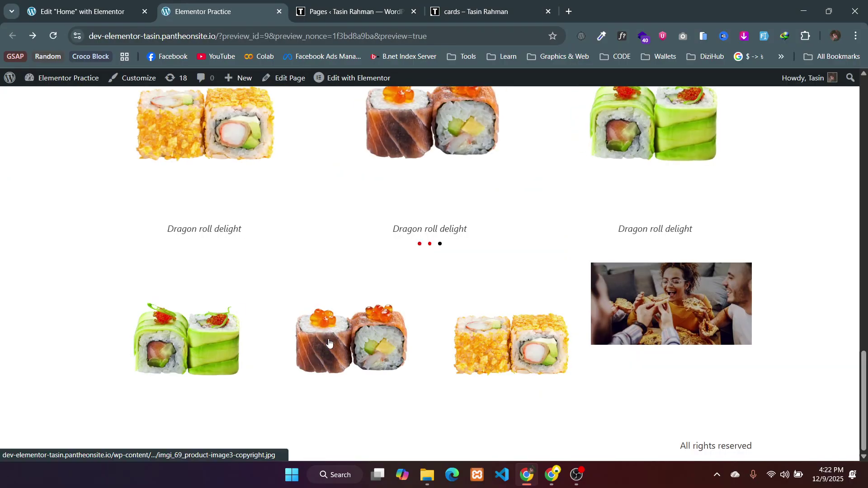
left_click(329, 344)
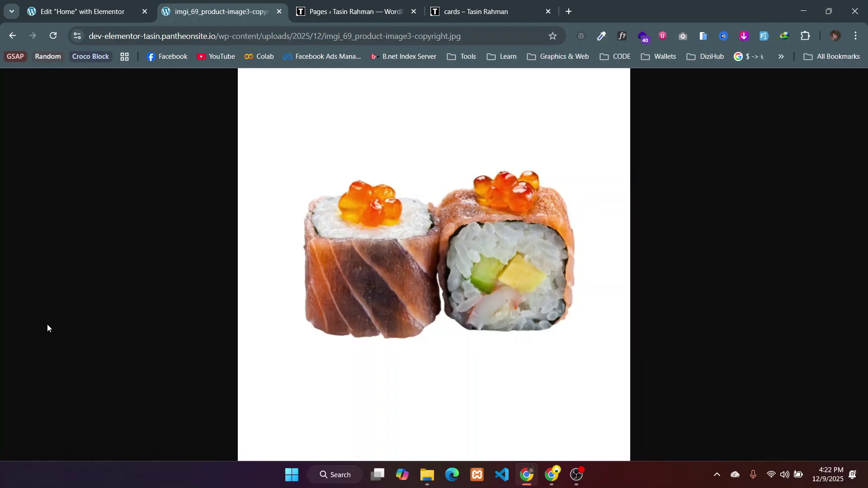
- Return to the editor, set the gallery's lightbox back to Yes and publish the page
key("ctrl+shift+Tab")
left_click(106, 319)
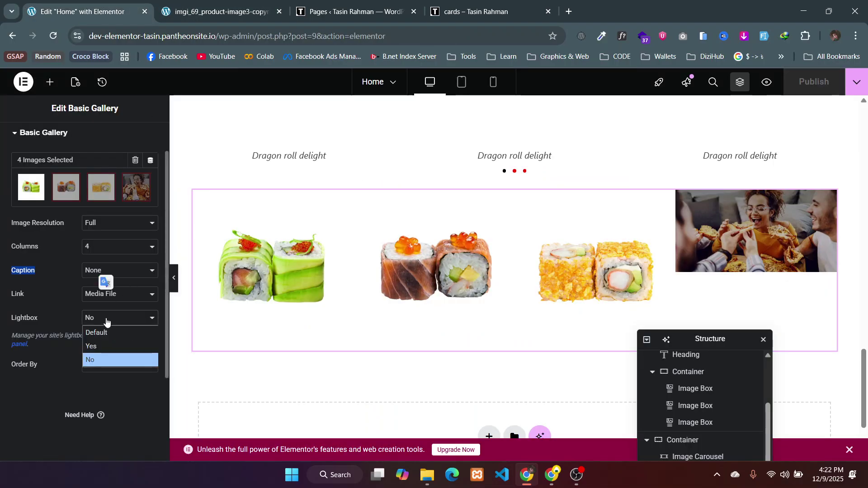
left_click(99, 350)
left_click(107, 366)
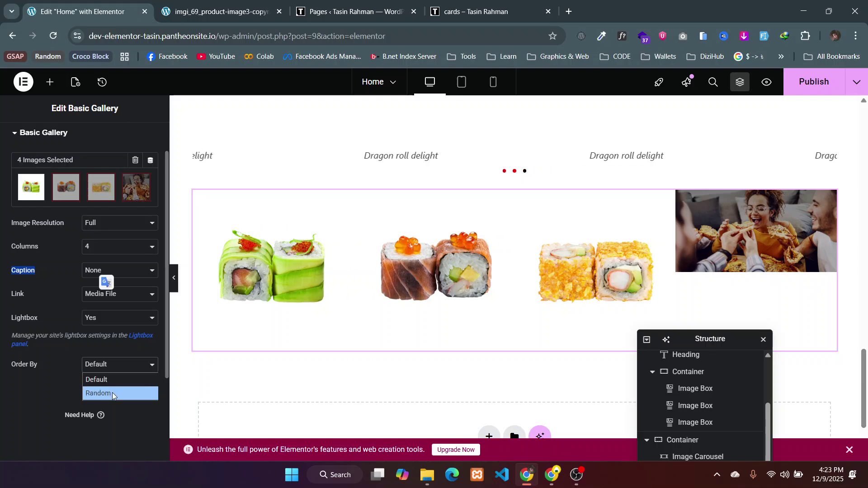
left_click(55, 389)
scroll(80, 302, "up", 1)
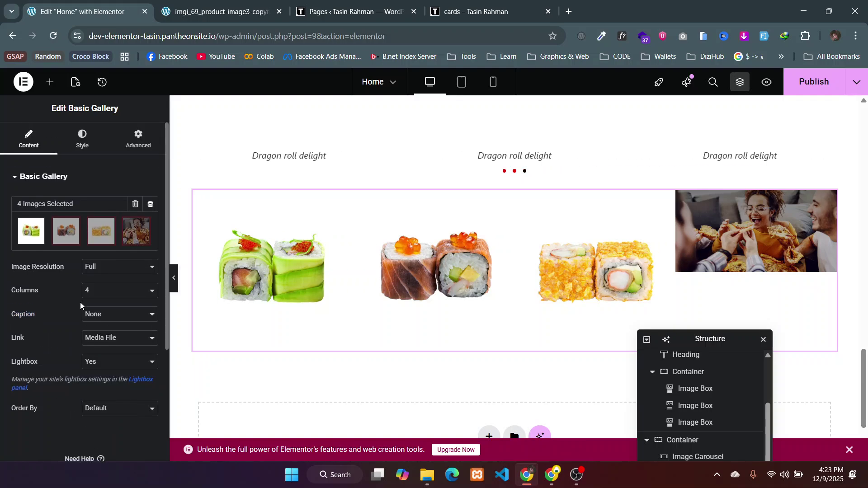
left_click(827, 74)
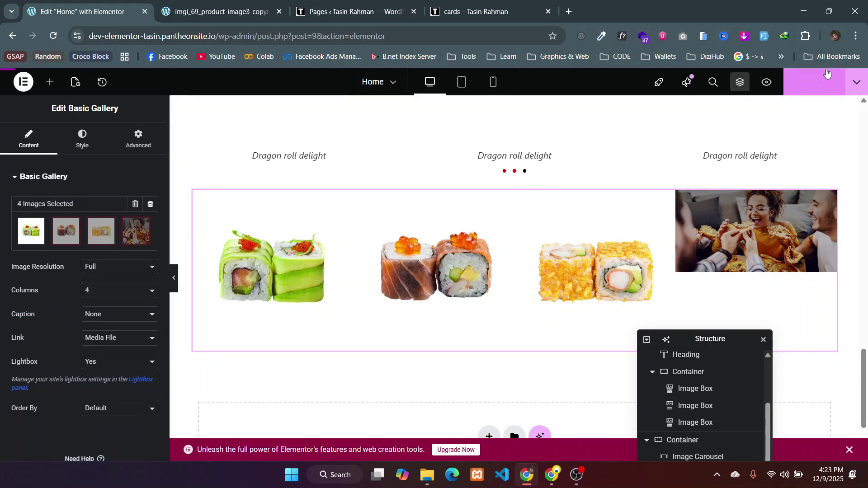
- Set the Basic Gallery's image gap to Custom with a value of 39 px, and collapse the Images style settings
left_click(80, 151)
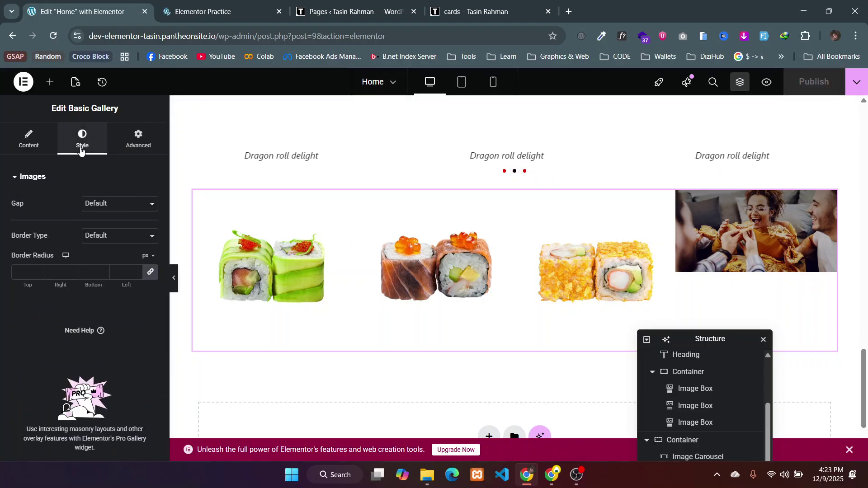
left_click(96, 203)
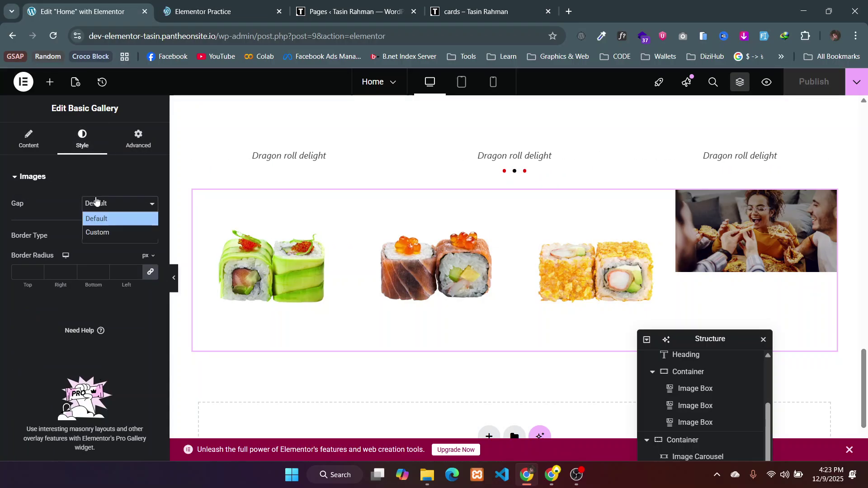
left_click(90, 232)
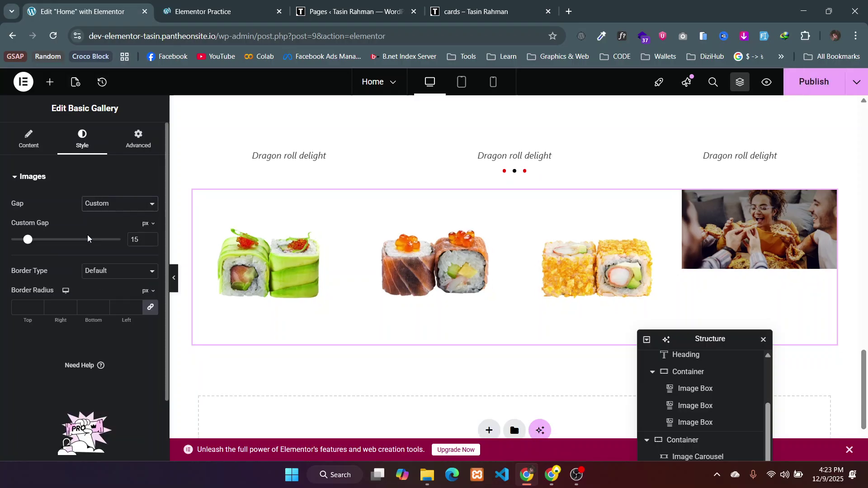
left_click_drag(28, 246, 54, 232)
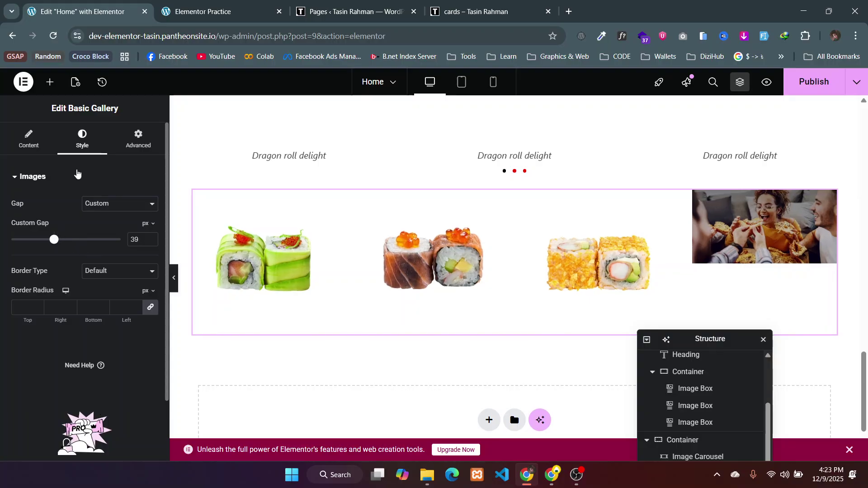
left_click(77, 173)
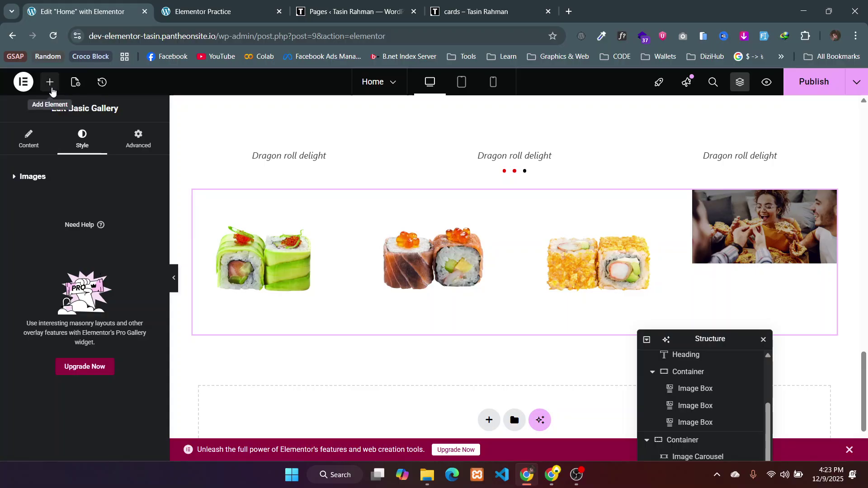
- Look through the General and Pro widgets in the element library
left_click(50, 84)
scroll(52, 275, "down", 3)
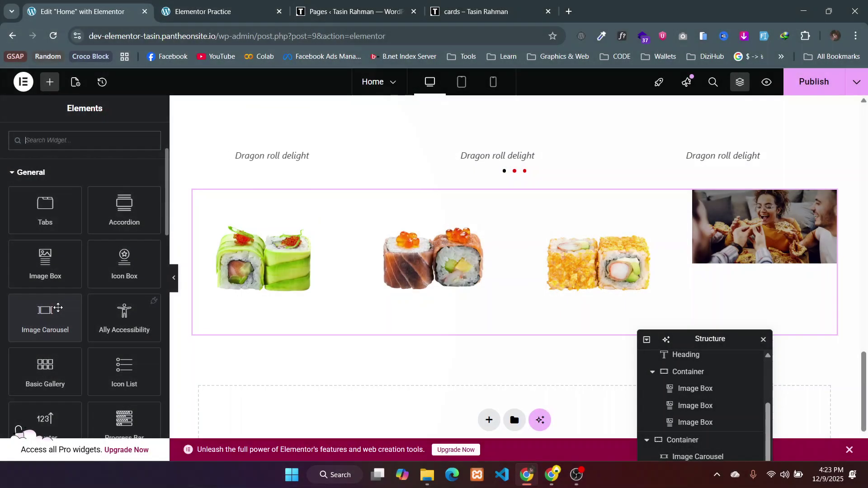
scroll(58, 308, "down", 5)
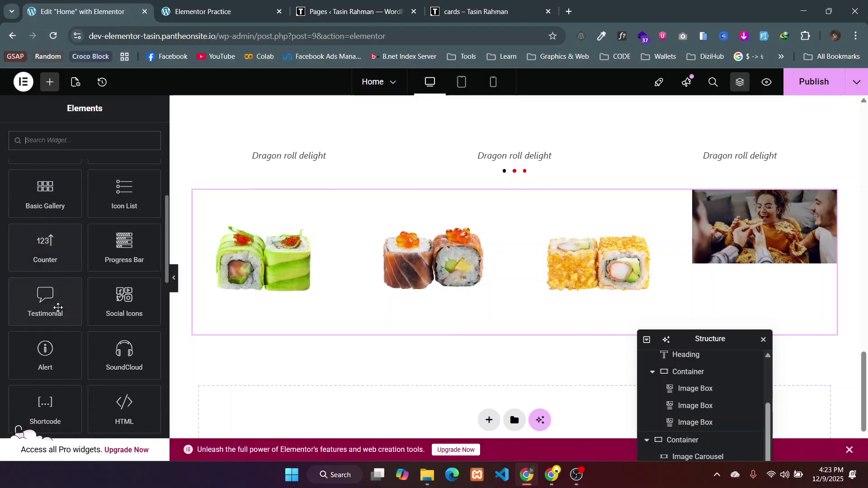
scroll(58, 308, "down", 5)
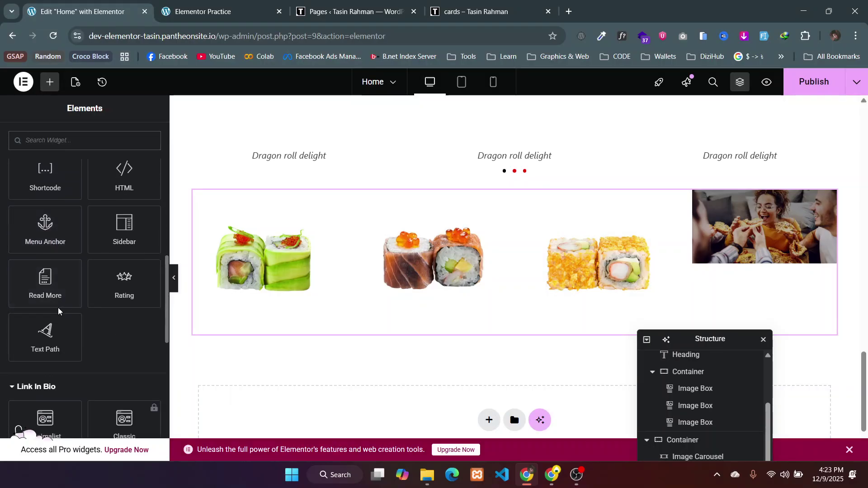
scroll(58, 307, "up", 10)
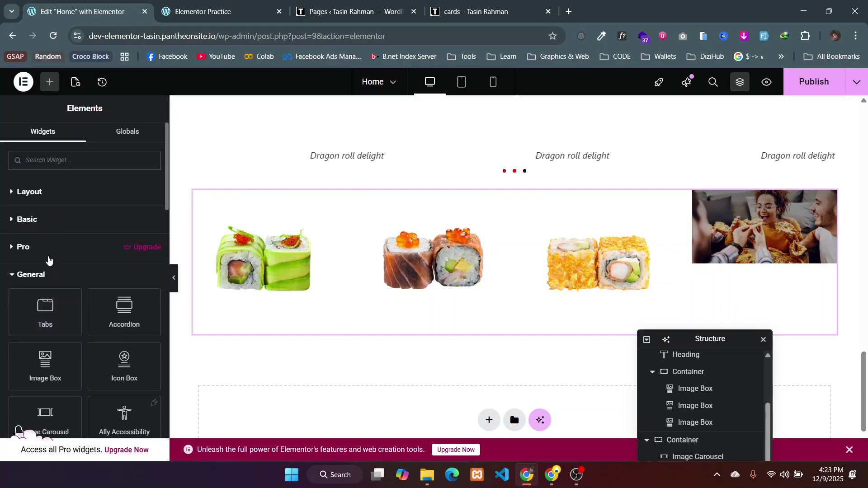
left_click(49, 248)
scroll(49, 260, "down", 2)
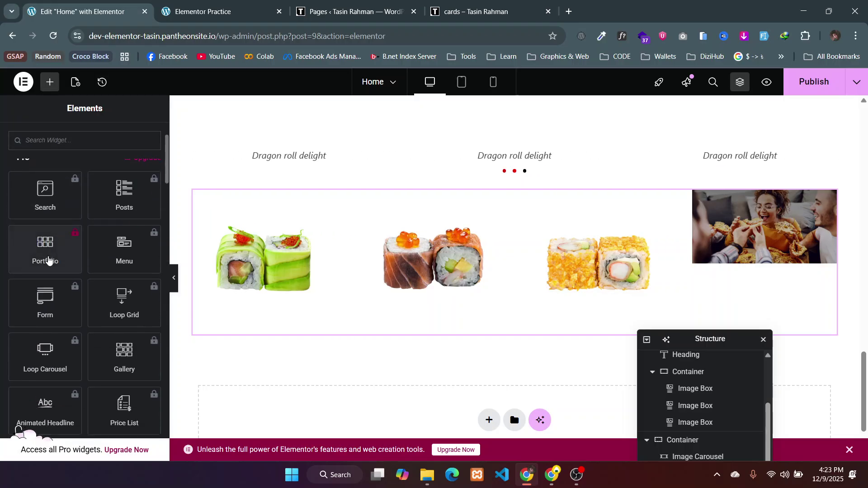
scroll(49, 260, "down", 1)
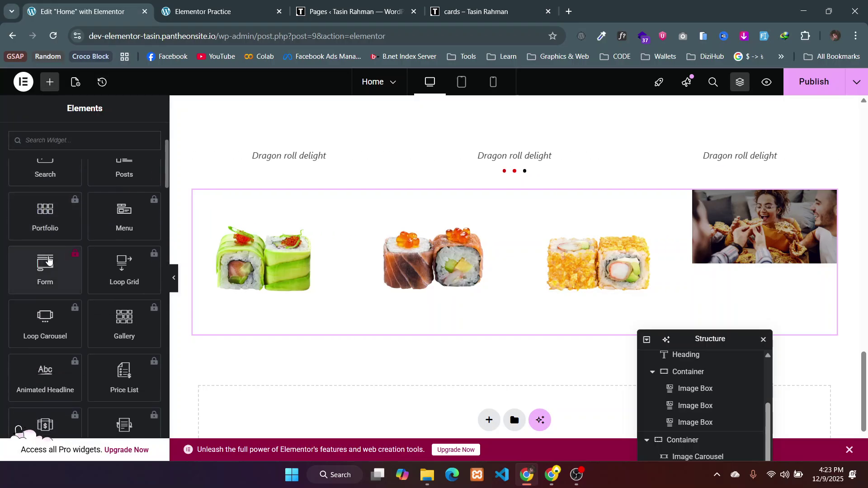
scroll(49, 260, "down", 5)
scroll(49, 259, "down", 4)
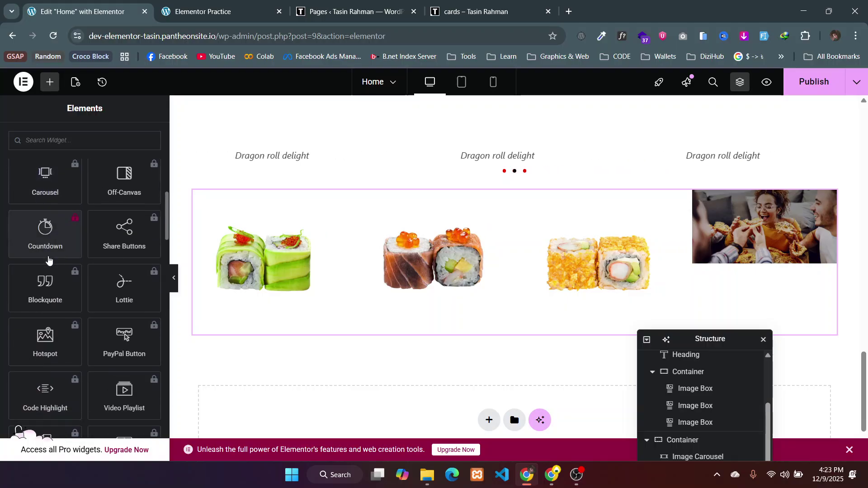
scroll(49, 260, "up", 10)
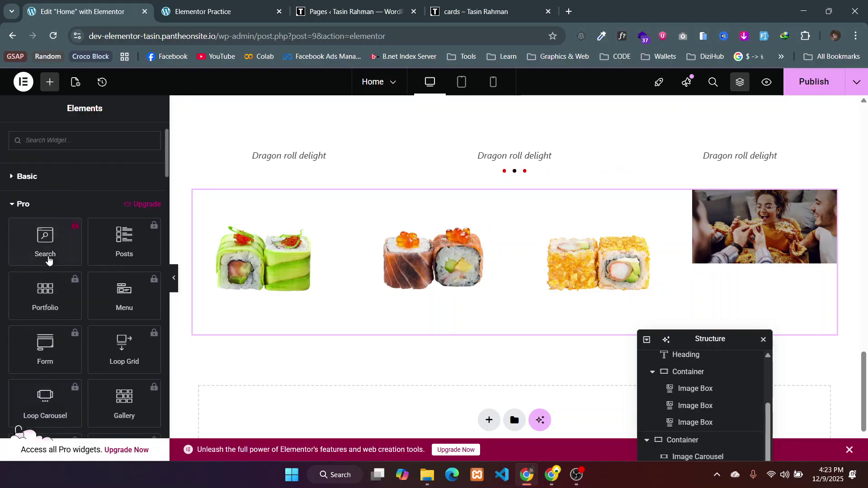
scroll(48, 260, "up", 2)
left_click(24, 255)
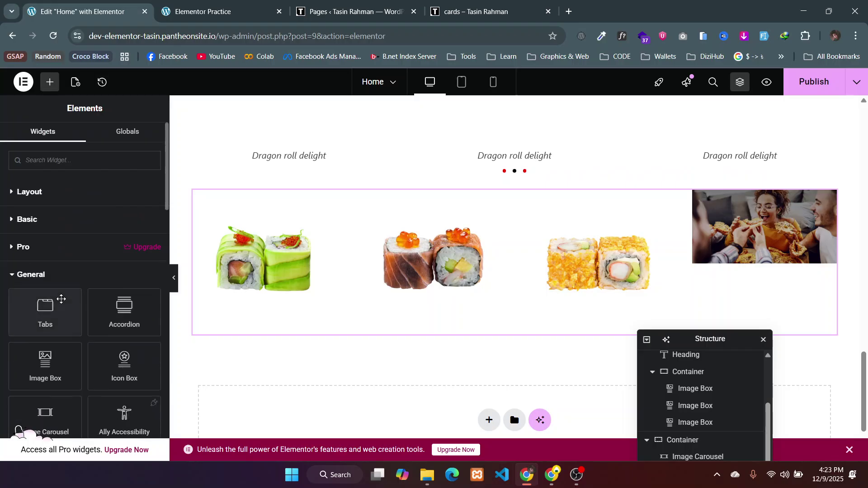
scroll(61, 298, "down", 3)
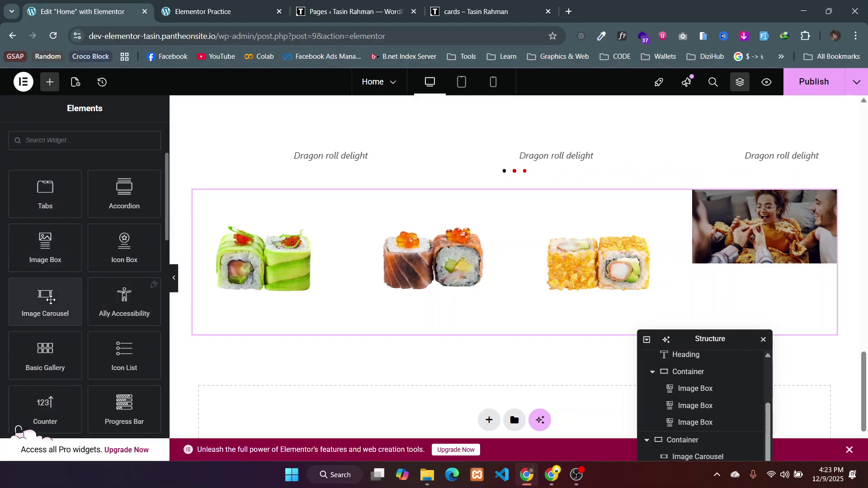
scroll(107, 340, "down", 2)
scroll(284, 285, "down", 1)
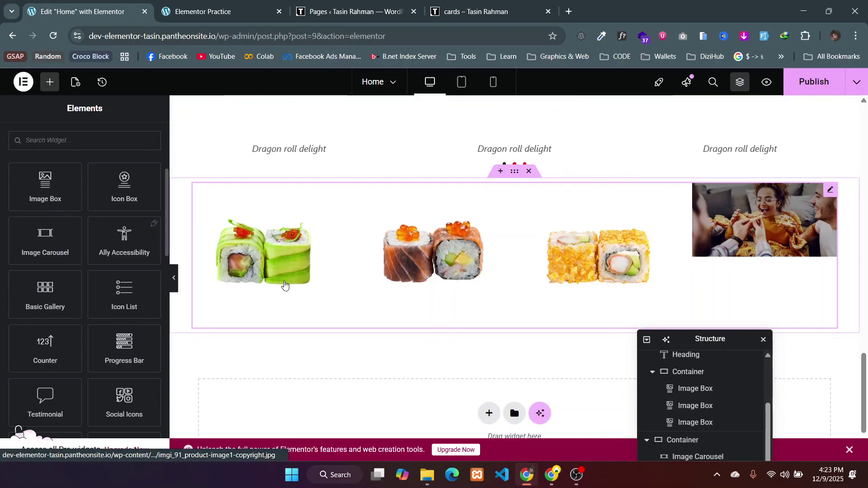
- Delete the container holding the Basic Gallery from the page
left_click(528, 171)
scroll(525, 172, "up", 2)
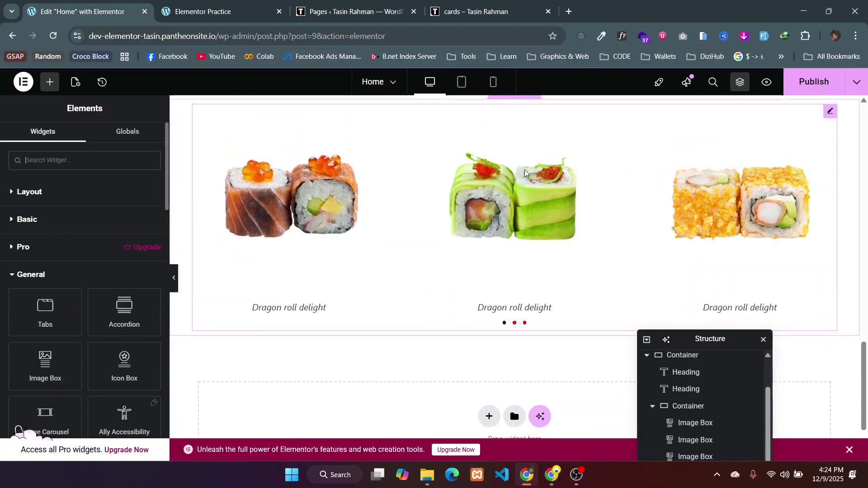
- Examine the Choice of the day section on the Takeout reference site and compare it with the page in the editor
key("alt+Tab")
key("alt+Left")
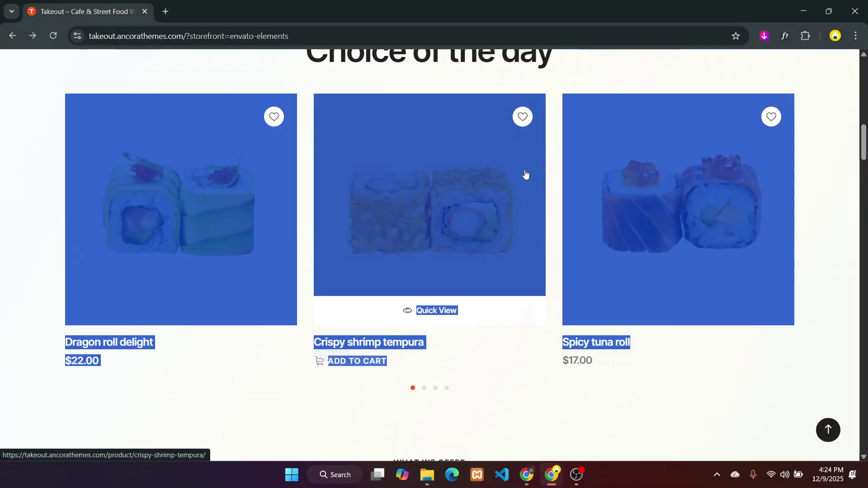
left_click(20, 182)
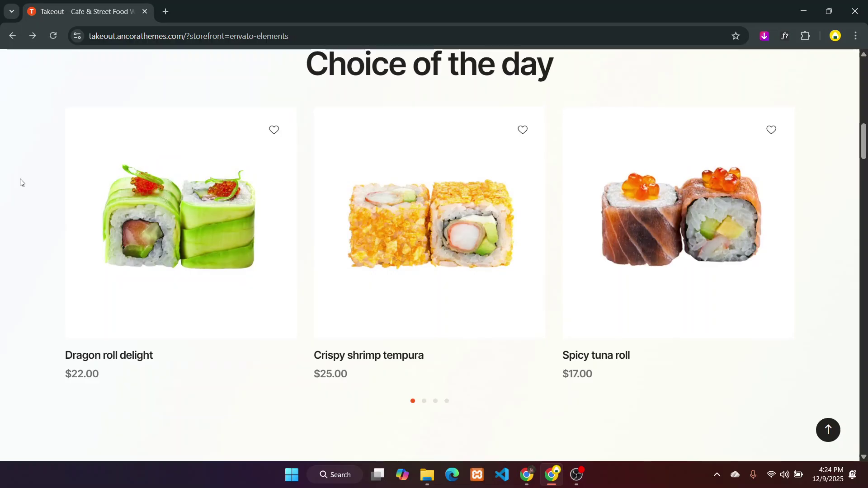
key("alt+Tab")
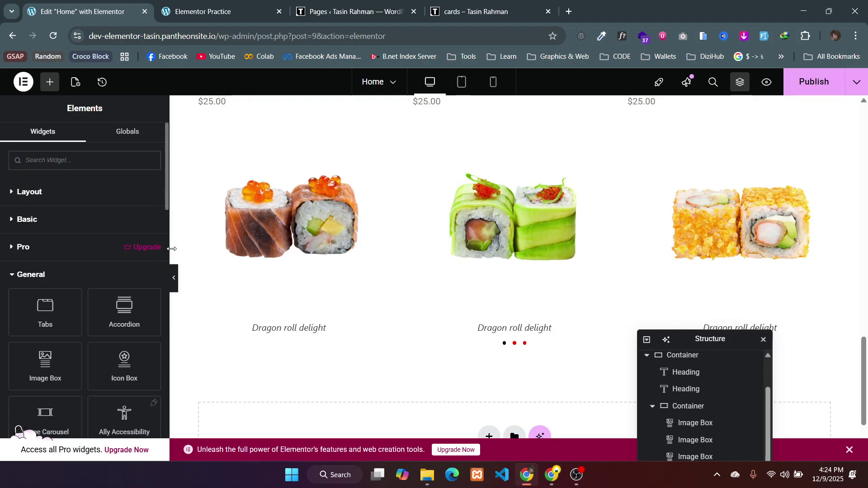
scroll(396, 282, "up", 3)
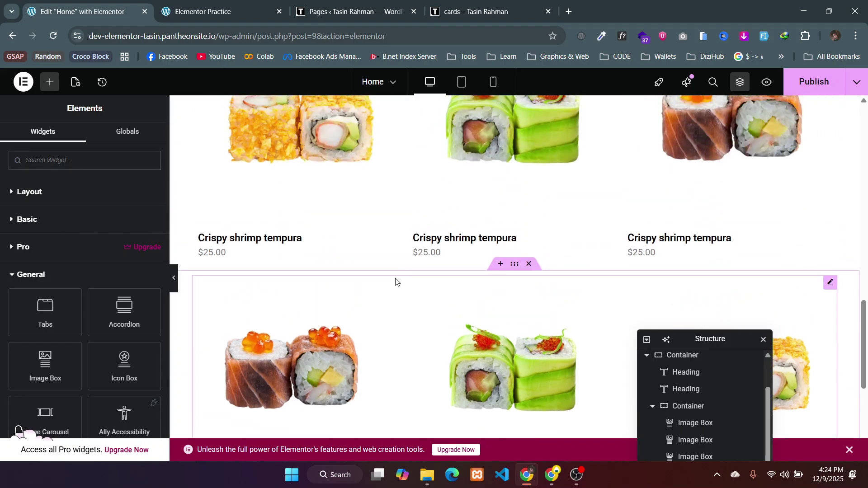
scroll(396, 282, "up", 2)
scroll(396, 282, "down", 5)
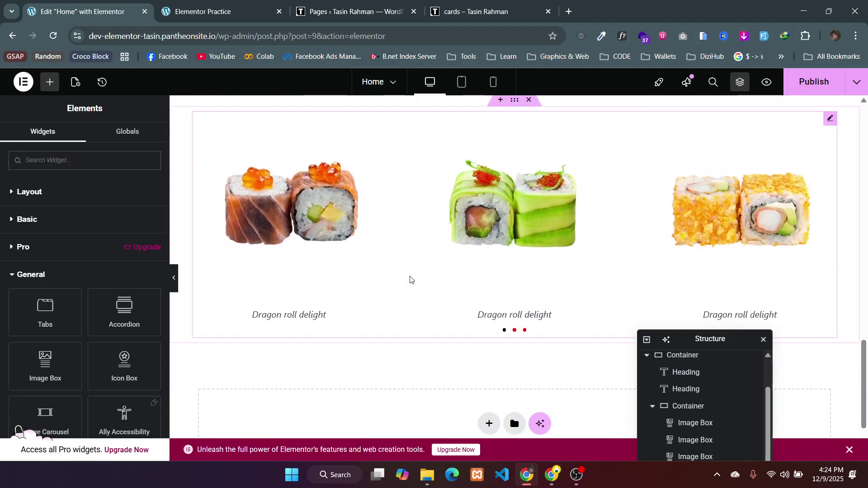
- Move the Image Carousel to its second slide and review the widget's additional options
left_click(516, 332)
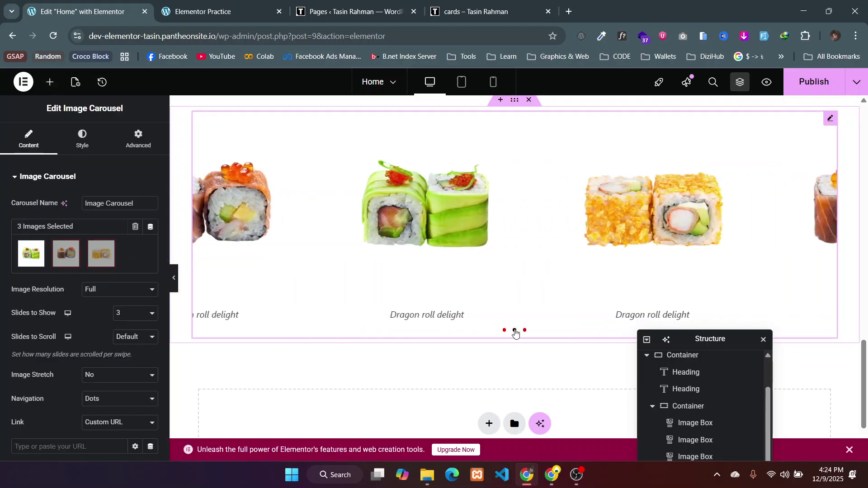
scroll(90, 329, "down", 4)
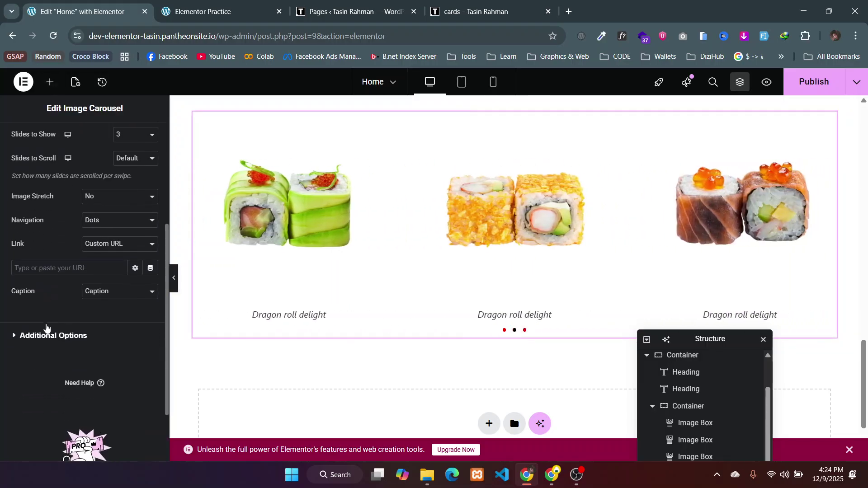
left_click(46, 321)
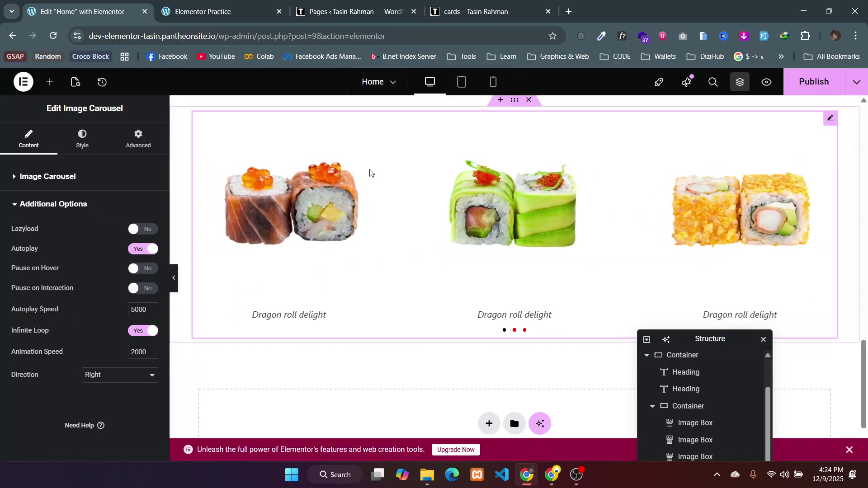
- Delete the container holding the Image Carousel and select the middle Image Box under Choice of the day
scroll(523, 144, "up", 2)
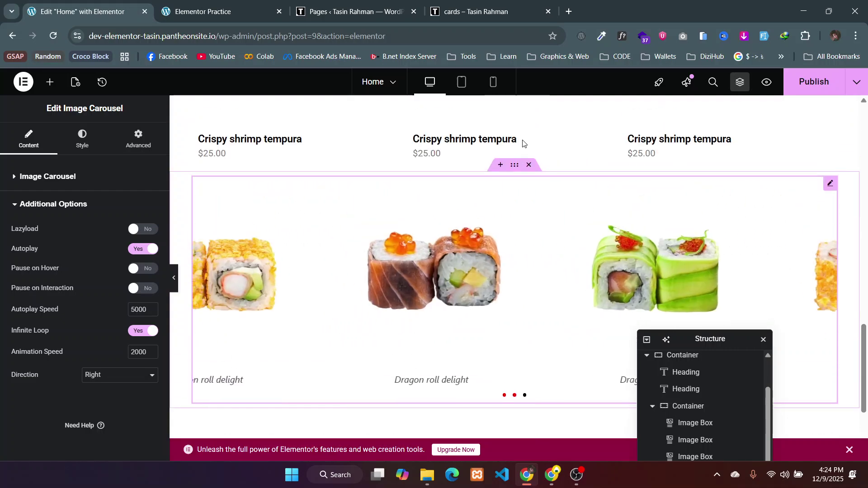
left_click(530, 169)
left_click(493, 183)
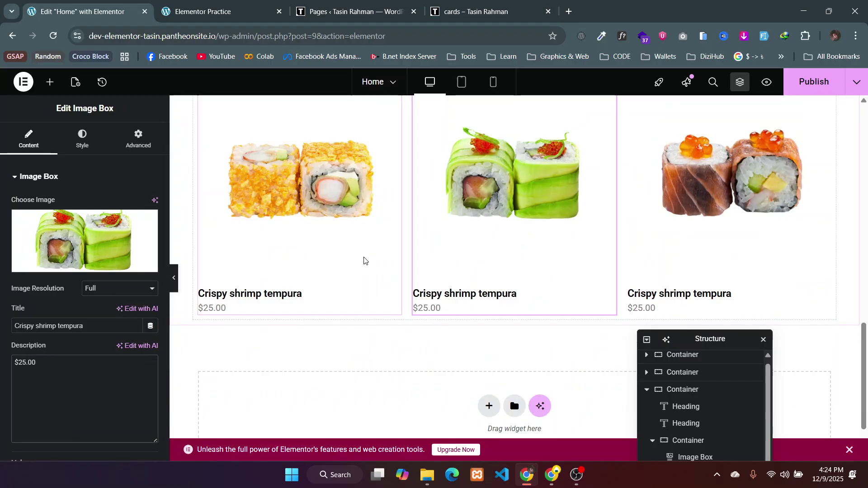
scroll(363, 258, "up", 1)
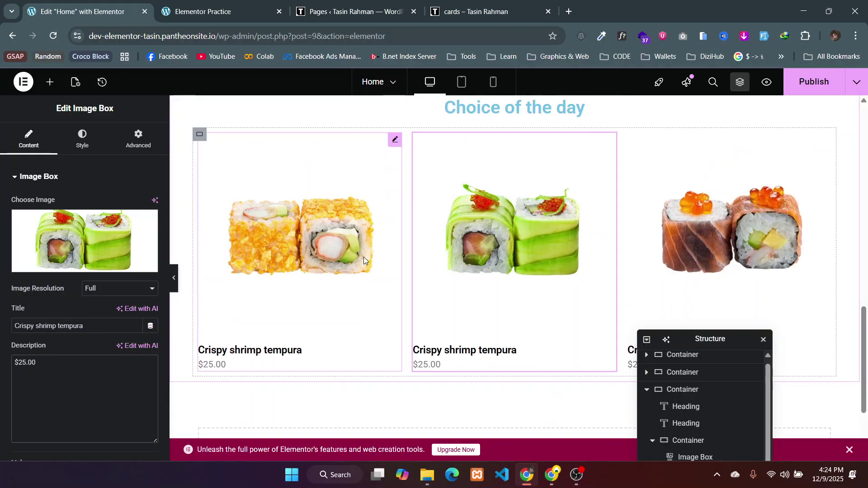
- View the product cards on the Takeout reference site, then move the editor's Structure window clear of the third card's title and price
key("alt+Tab")
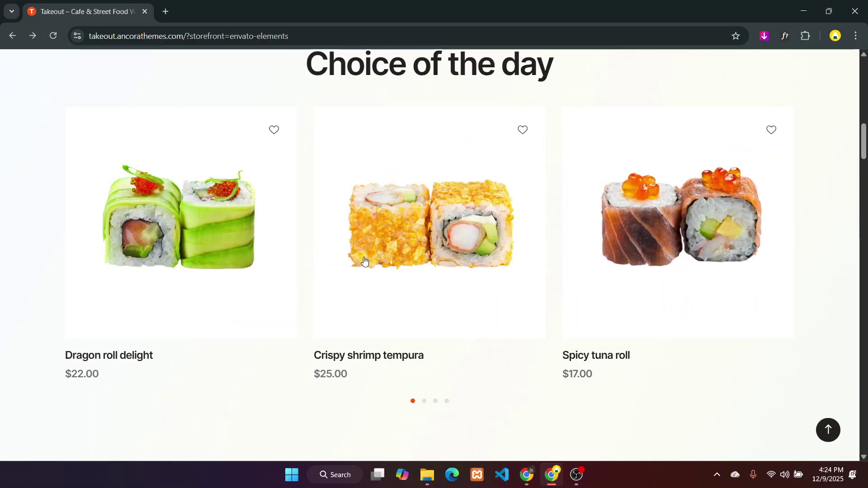
key("alt+Tab")
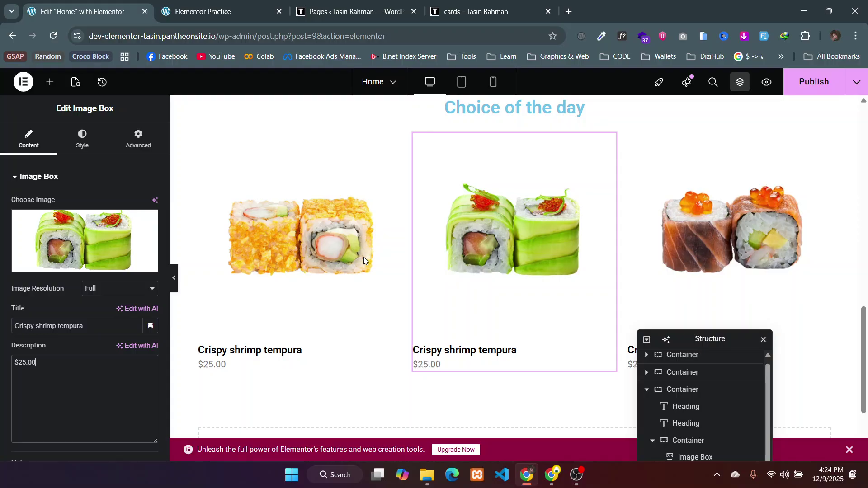
left_click_drag(706, 329, 753, 132)
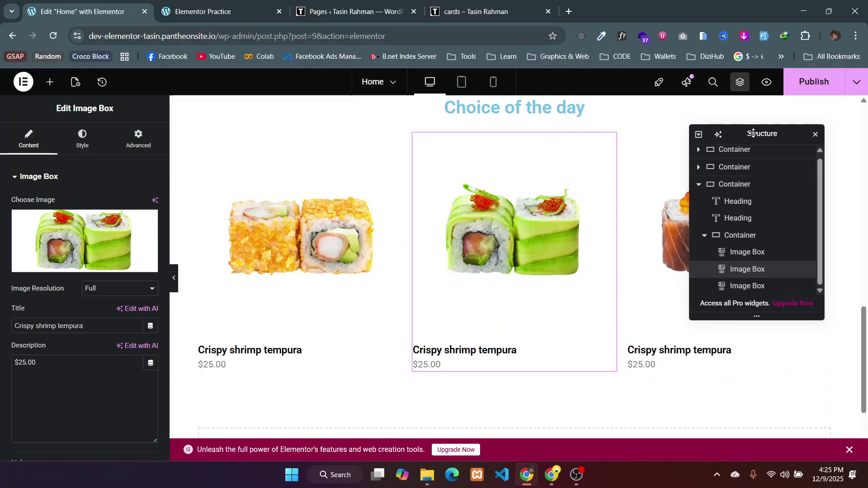
- Compare the title and price layout of the Takeout site's product cards with the Image Boxes in the editor
key("alt+Tab")
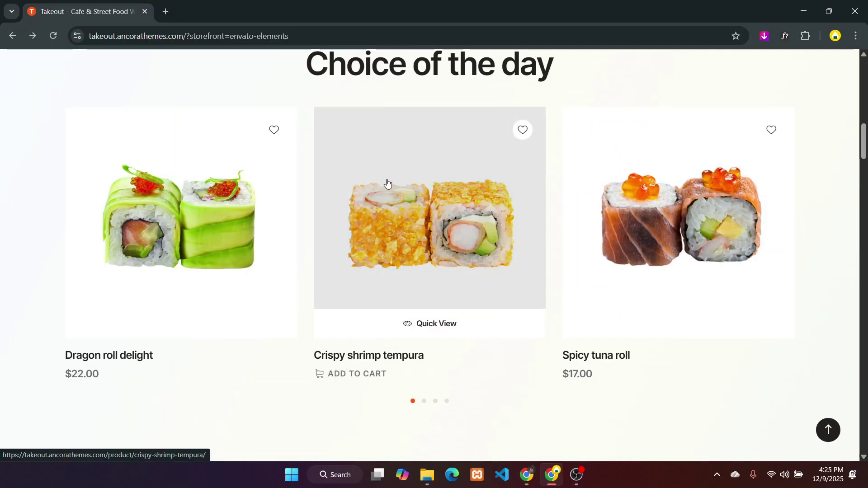
key("alt+Tab")
scroll(267, 219, "down", 3)
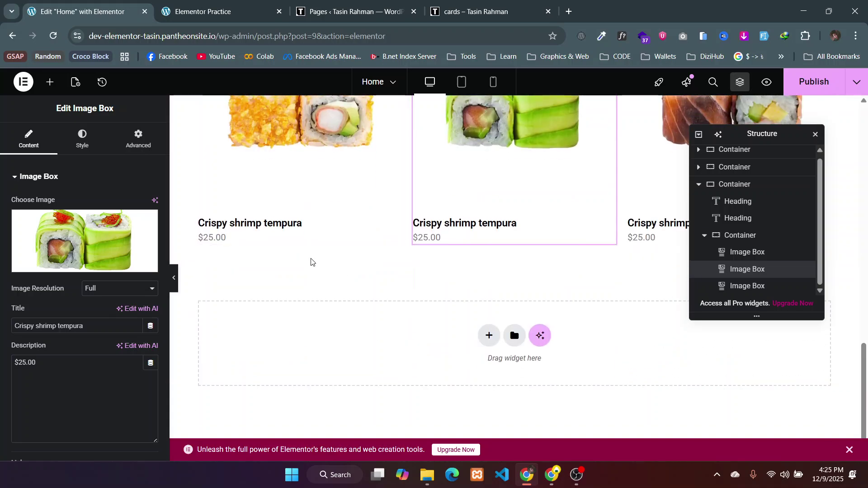
scroll(209, 242, "up", 2)
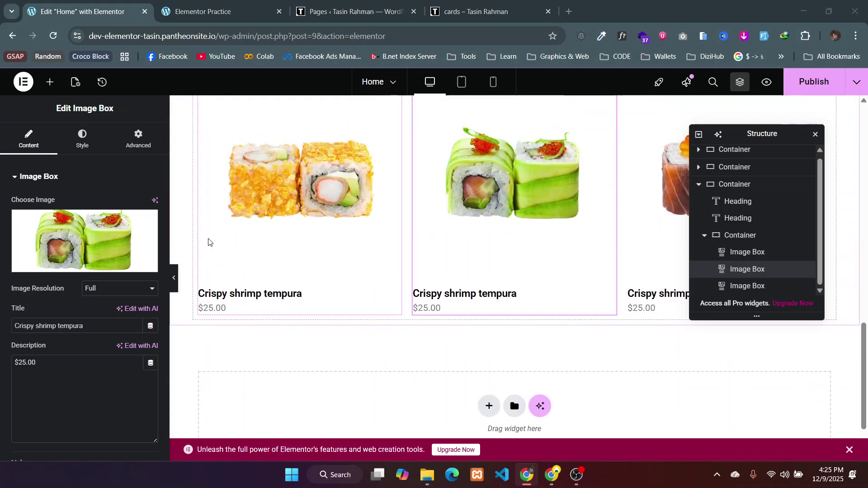
key("alt+Tab")
left_click_drag(64, 357, 131, 351)
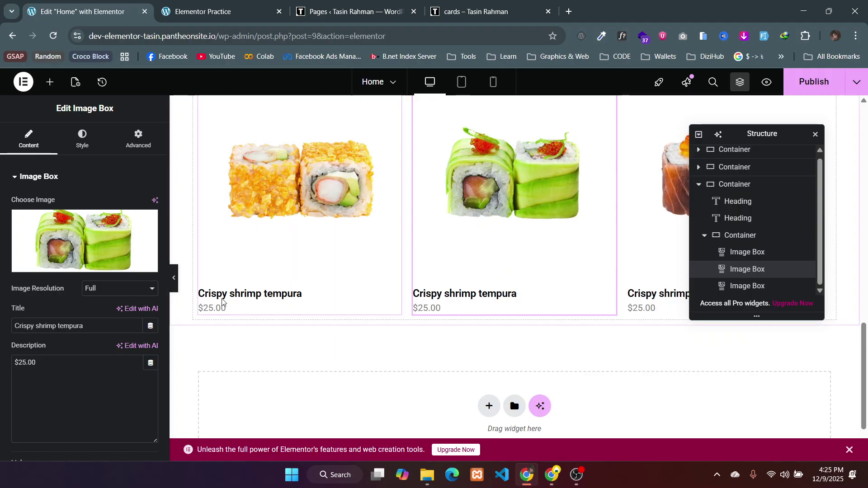
- Replace the title of the first Image Box under Choice of the day with "Dragon roll delight"
left_click(292, 294)
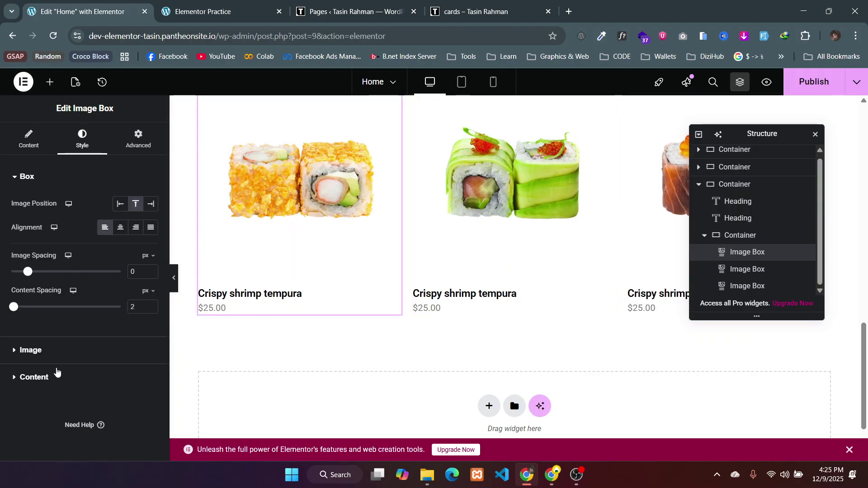
left_click(56, 377)
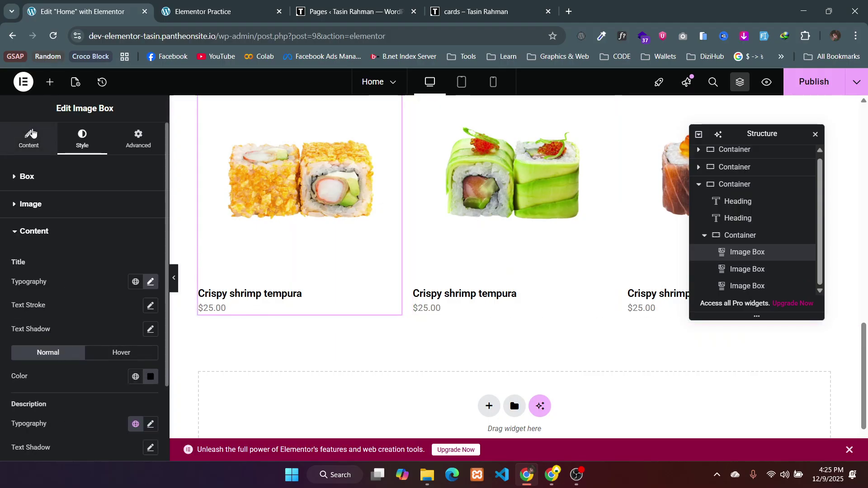
left_click(32, 132)
left_click(94, 325)
key("ctrl+a")
type("Crispy shrimp tempura $25.00 Add to Cart Spicy tuna roll Quick View Spicy tuna roll $17.00 Add to Cart Out of stockEel cucumber roll Quick View Eel cucumber roll $15.00 Read More Dragon roll delight Quick View Dragon roll delight")
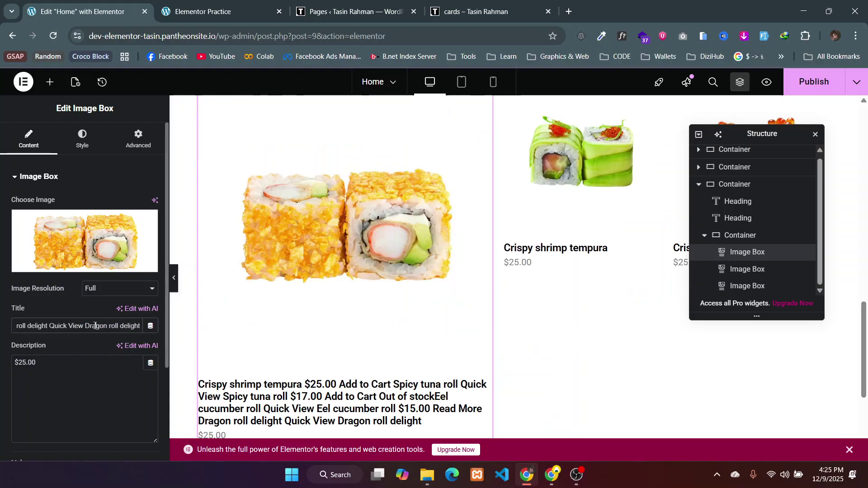
key("ctrl+shift+Left")
key("ctrl+shift+Left")
key("ctrl+shift+Left")
key("ctrl+shift+Left")
key("ctrl+shift+Left")
key("ctrl+shift+Left")
key("ctrl+shift+Left")
key("ctrl+shift+Left")
key("ctrl+shift+Left")
key("ctrl+shift+Left")
key("ctrl+shift+Left")
key("ctrl+shift+Left")
key("ctrl+shift+Left")
key("ctrl+shift+Left")
key("ctrl+shift+Left")
key("ctrl+shift+Left")
key("ctrl+shift+Left")
key("ctrl+shift+Left")
key("ctrl+shift+Left")
key("ctrl+shift+Left")
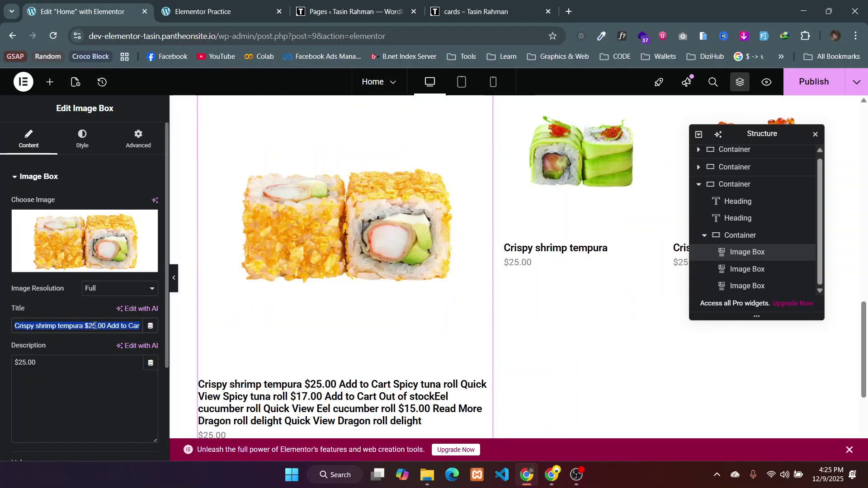
key("BackSpace")
- Set the first Image Box's description to $50.00 and publish the page
left_click(80, 364)
key("BackSpace")
key("BackSpace")
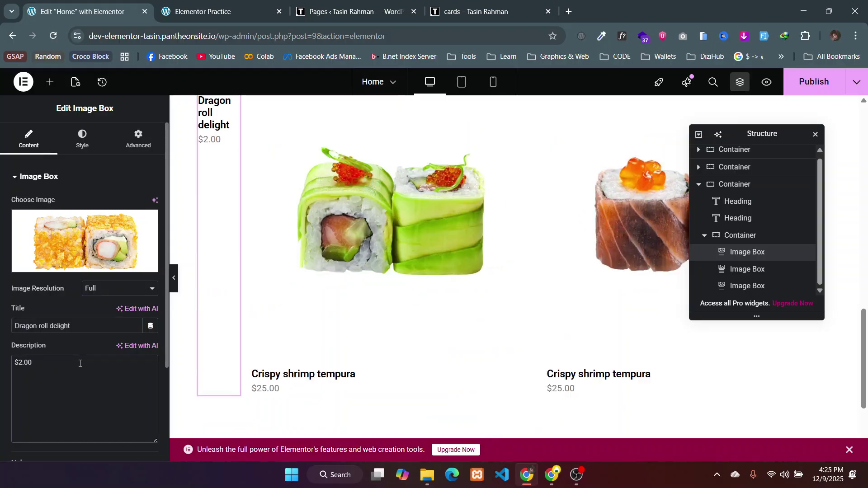
type("50")
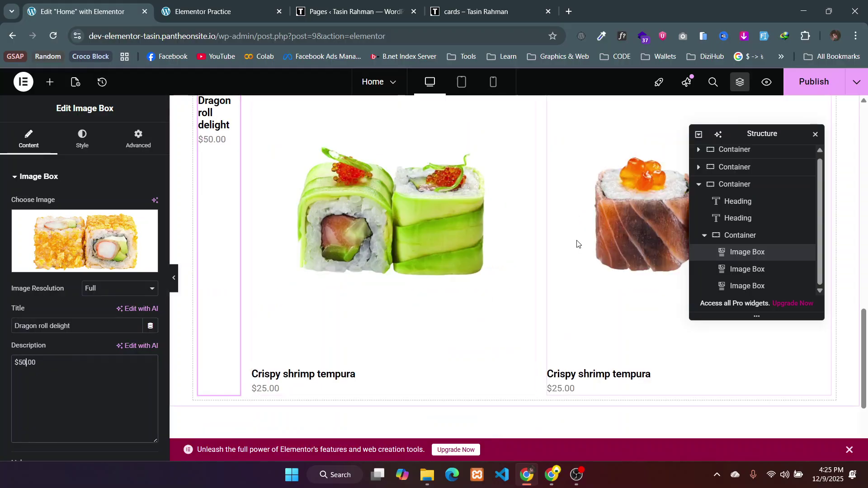
left_click(797, 80)
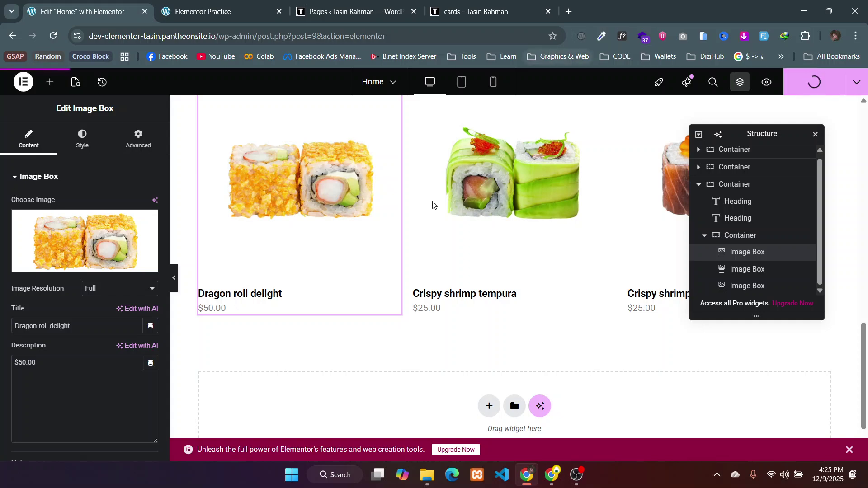
- Switch to the Takeout reference site, examine its food category cards such as Pizza and Bakery, and return to the Elementor editor
scroll(428, 218, "up", 1)
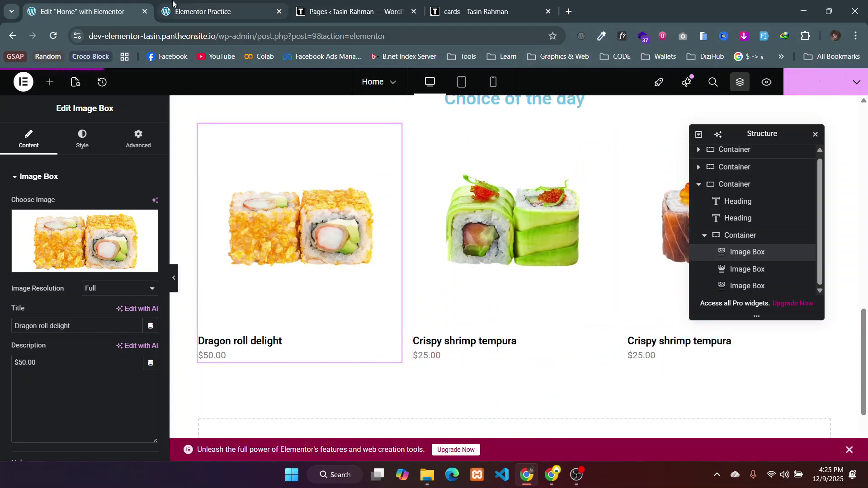
key("alt+Tab")
scroll(318, 277, "down", 6)
scroll(318, 279, "down", 2)
scroll(317, 280, "up", 2)
scroll(360, 254, "down", 4)
scroll(360, 254, "down", 1)
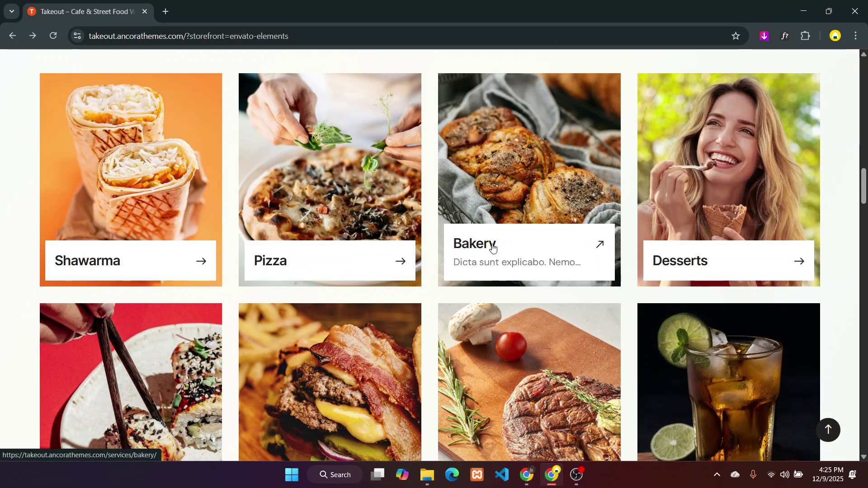
scroll(369, 208, "up", 3)
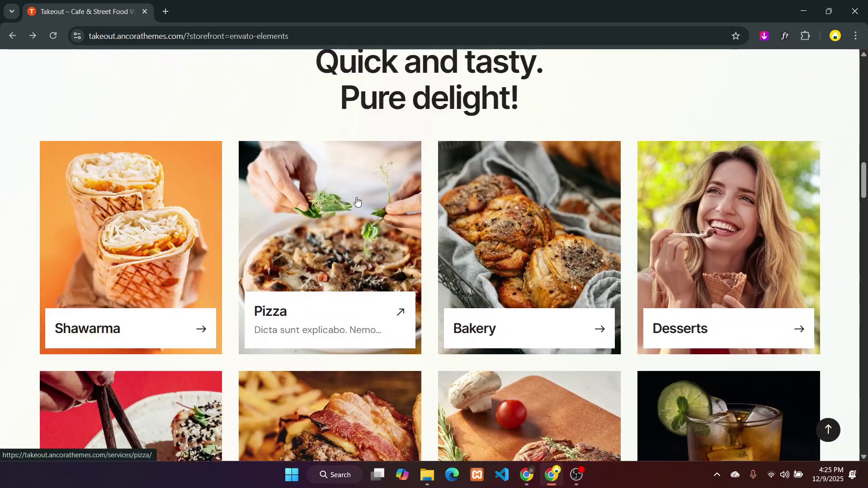
key("alt+Tab")
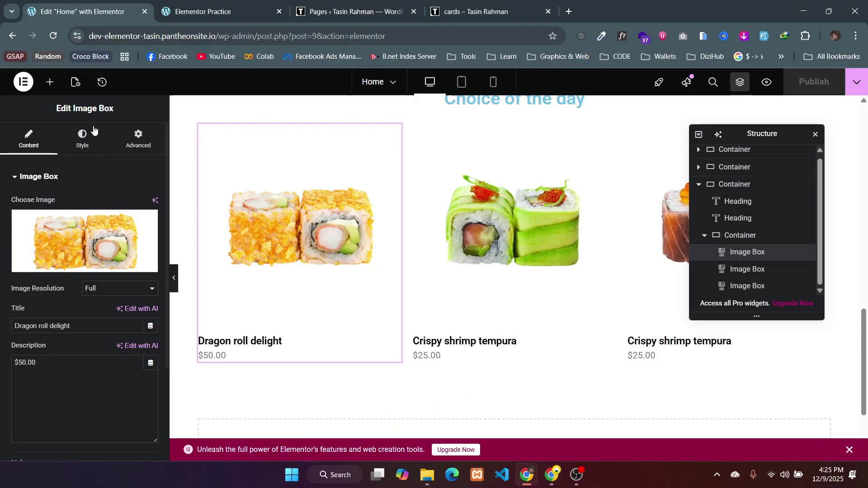
- Try adding an Icon List widget inside the row of Choice of the day cards, and undo the insertion
left_click(50, 82)
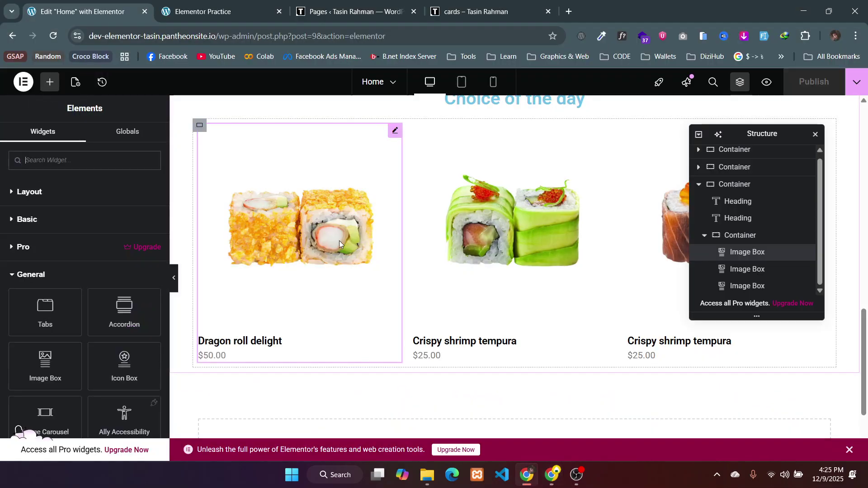
scroll(339, 240, "down", 3)
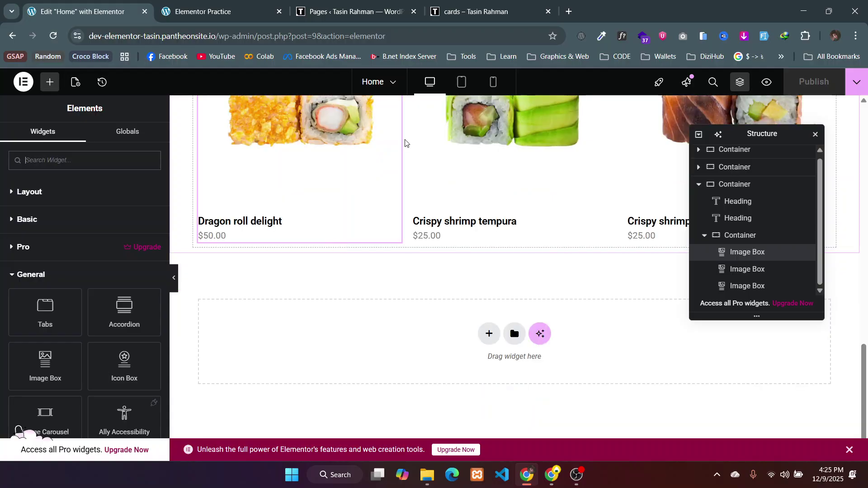
scroll(35, 230, "down", 5)
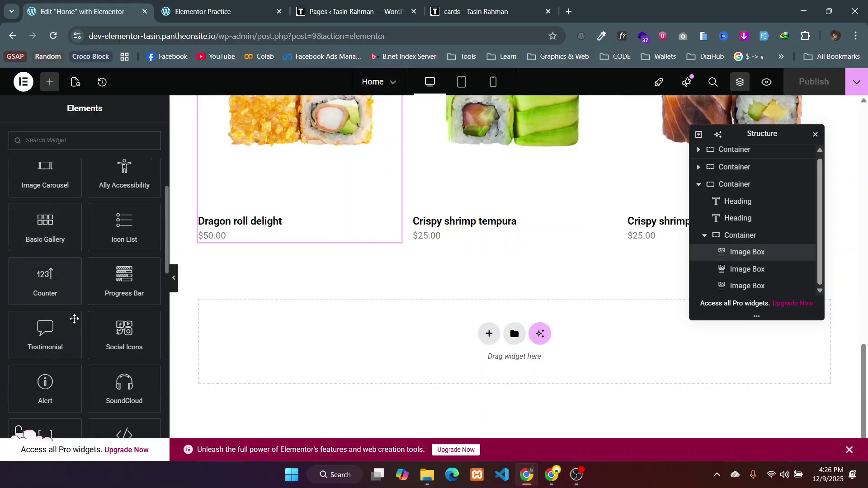
left_click(112, 248)
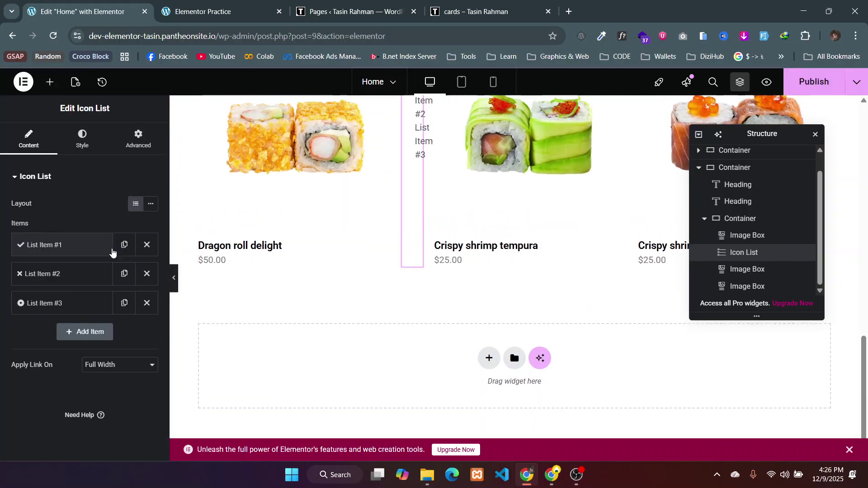
key("ctrl+z")
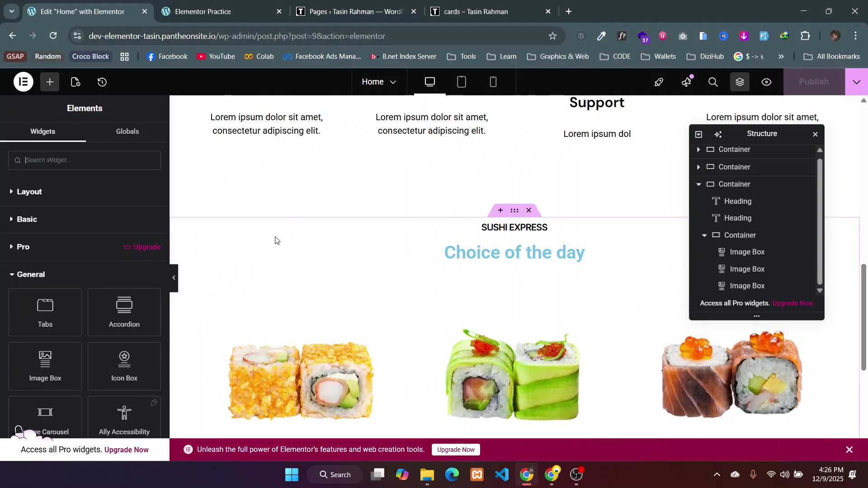
- Add a new single container with downward direction below the Choice of the day section
scroll(603, 186, "down", 7)
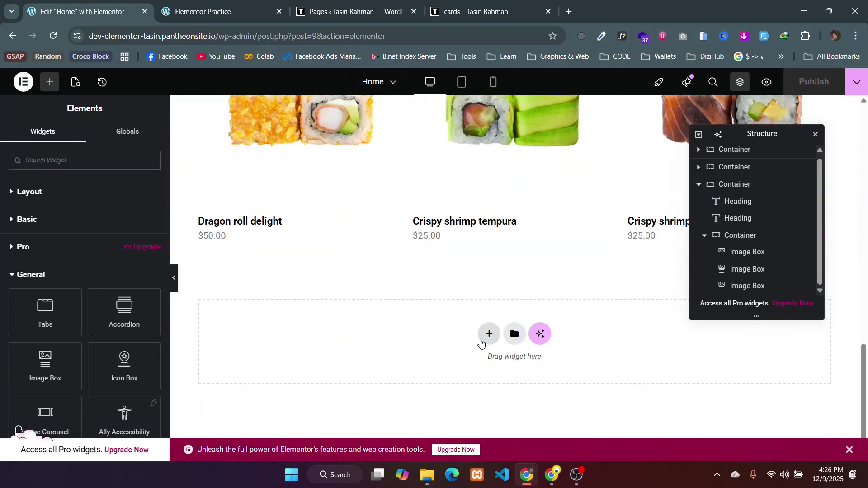
left_click(486, 335)
left_click(472, 377)
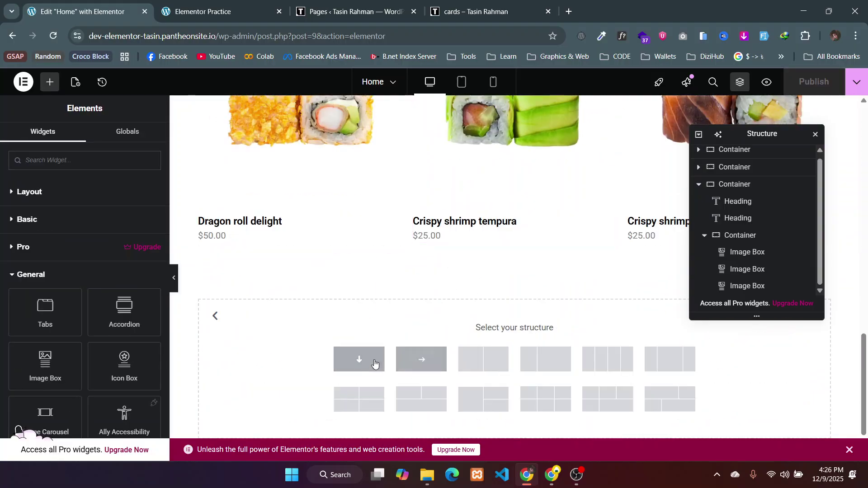
left_click(358, 359)
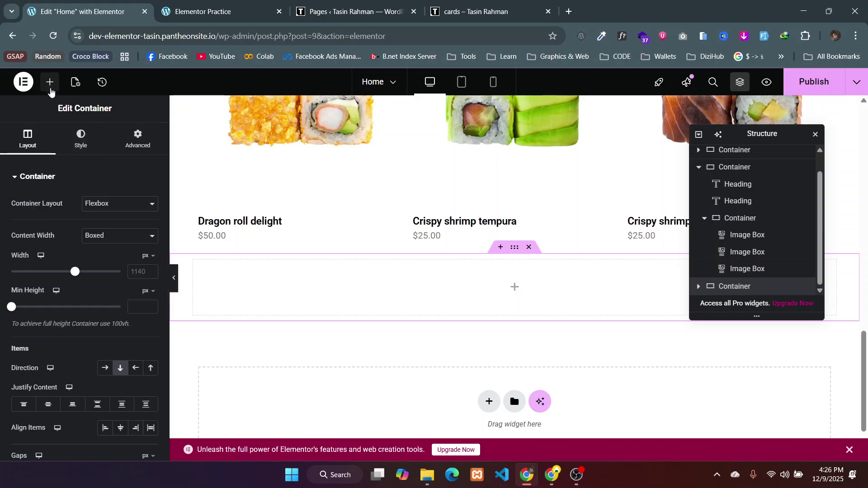
- Insert an Icon List widget into the new empty container
left_click(50, 82)
scroll(139, 308, "down", 3)
scroll(139, 309, "down", 2)
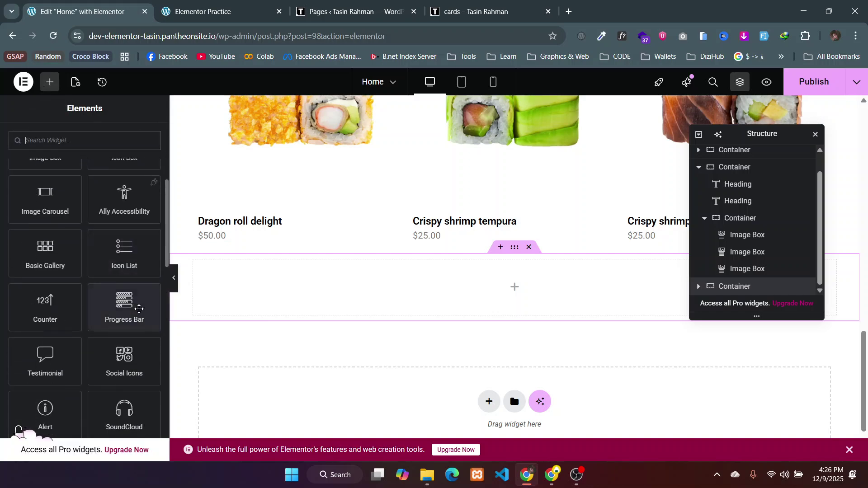
left_click(123, 261)
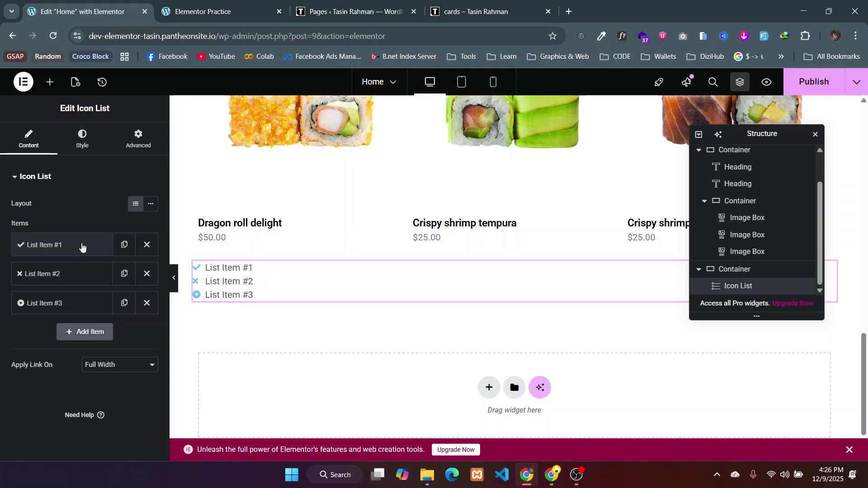
- Search Google Images for "servie list is websites" in a new browser tab
key("ctrl+t")
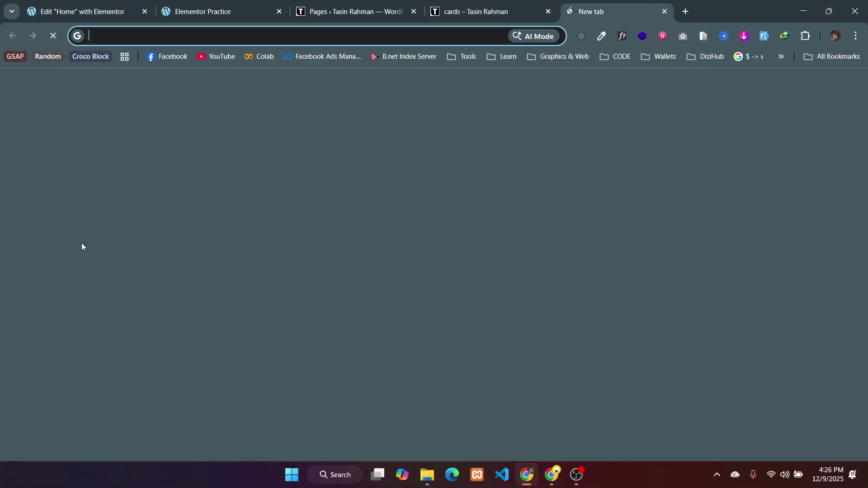
type("servie list is wr")
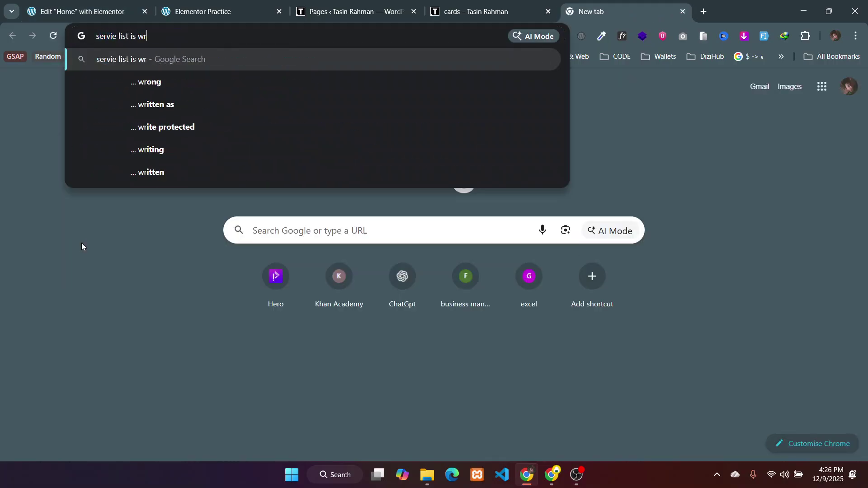
key("BackSpace")
type("ebsites")
key("Return")
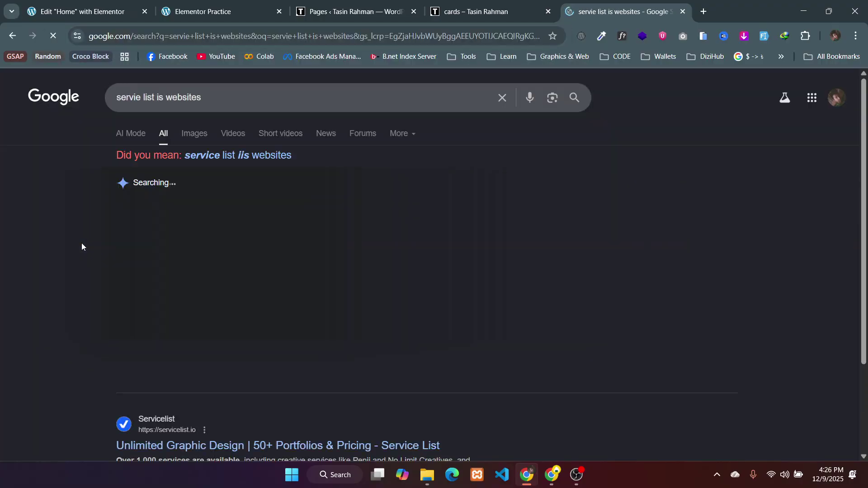
left_click(210, 134)
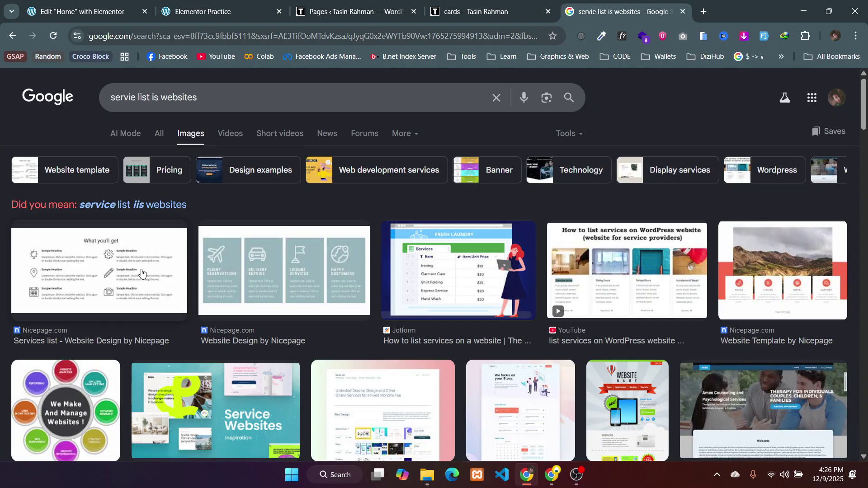
- Browse the image results and preview several service list designs, including the Nicepage, Hair Services and Alamy banner examples
scroll(141, 273, "down", 1)
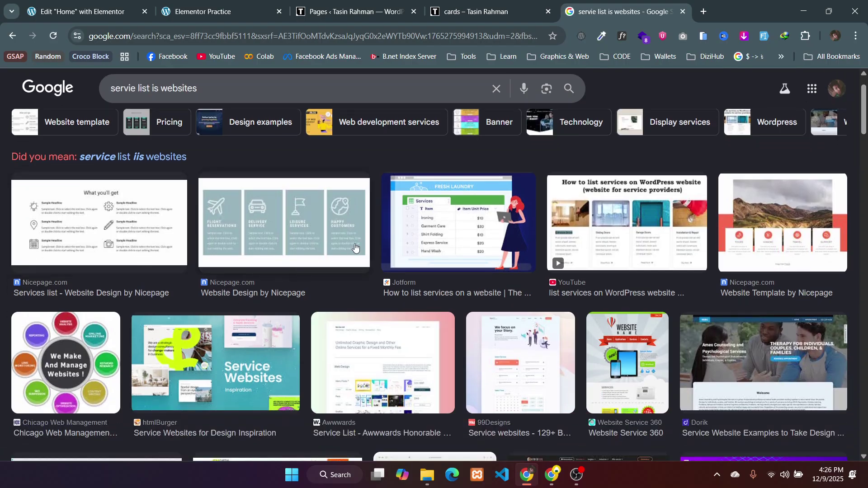
scroll(355, 247, "down", 2)
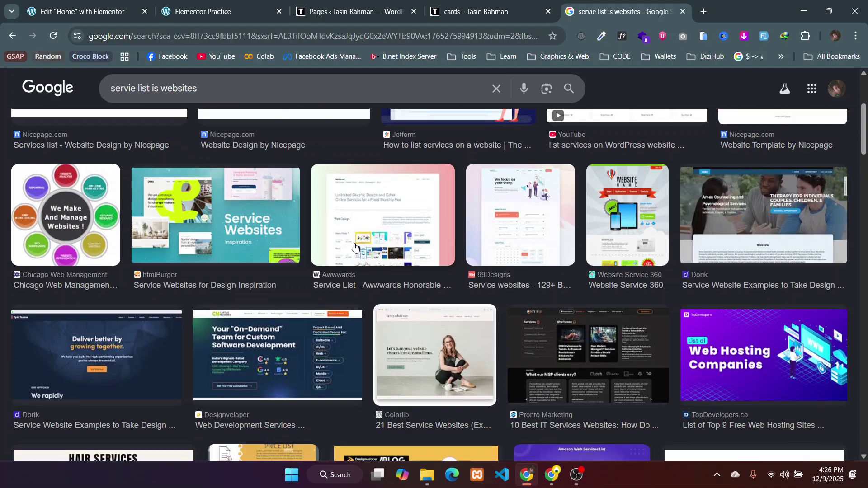
scroll(355, 247, "up", 1)
left_click(289, 190)
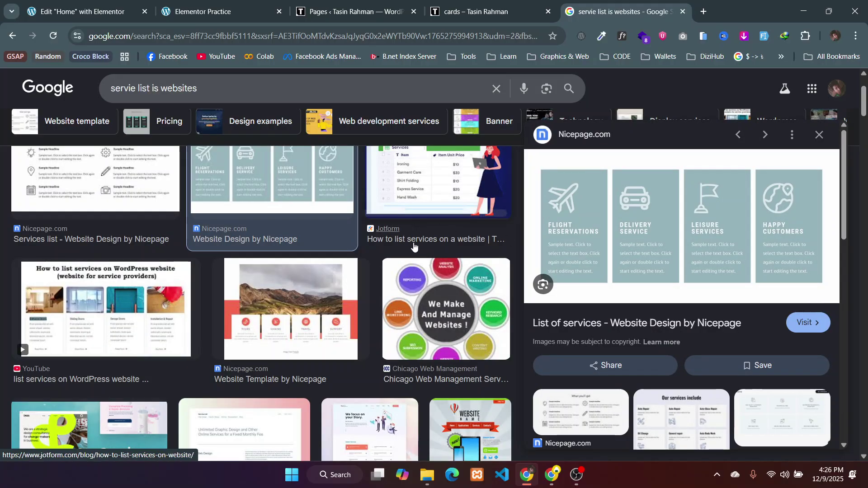
scroll(361, 216, "down", 3)
left_click(308, 189)
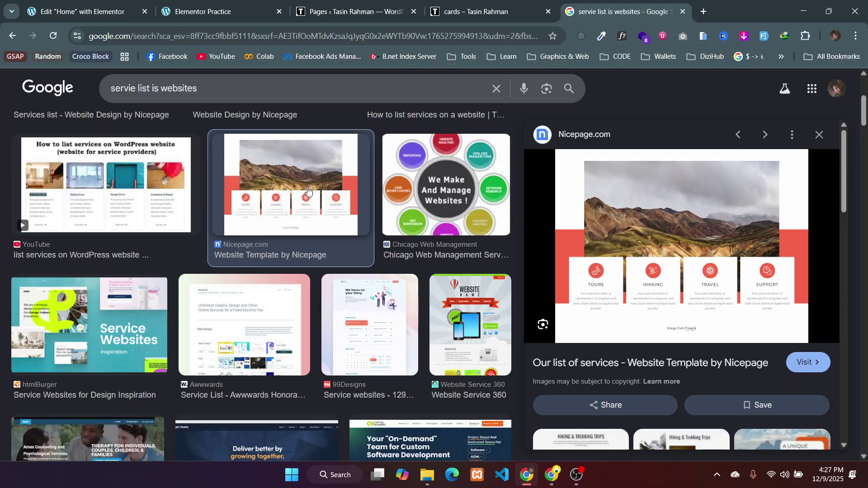
scroll(308, 190, "down", 8)
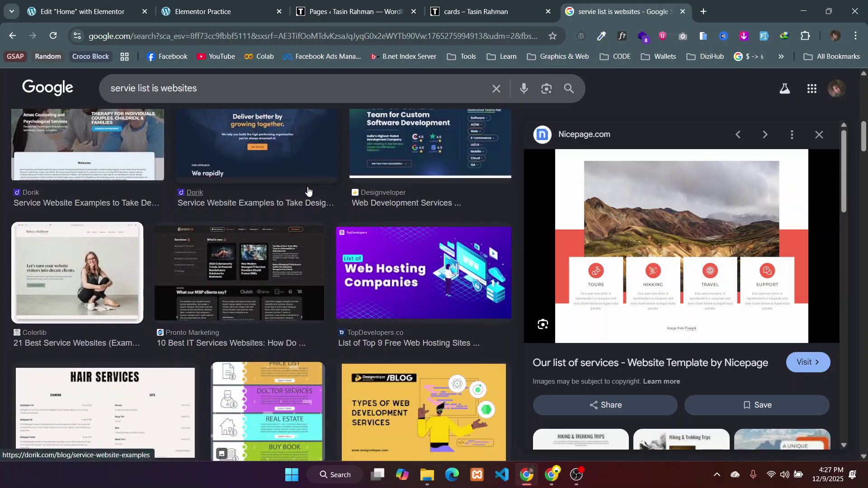
scroll(308, 190, "down", 1)
left_click(99, 321)
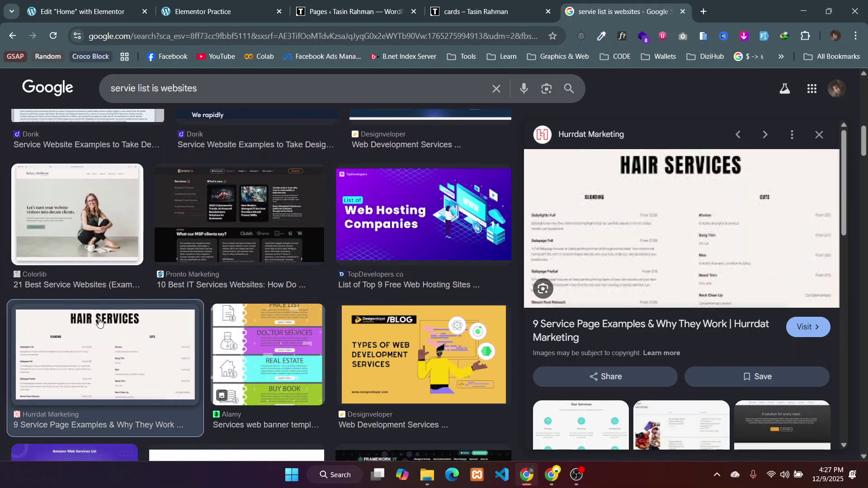
scroll(100, 321, "down", 3)
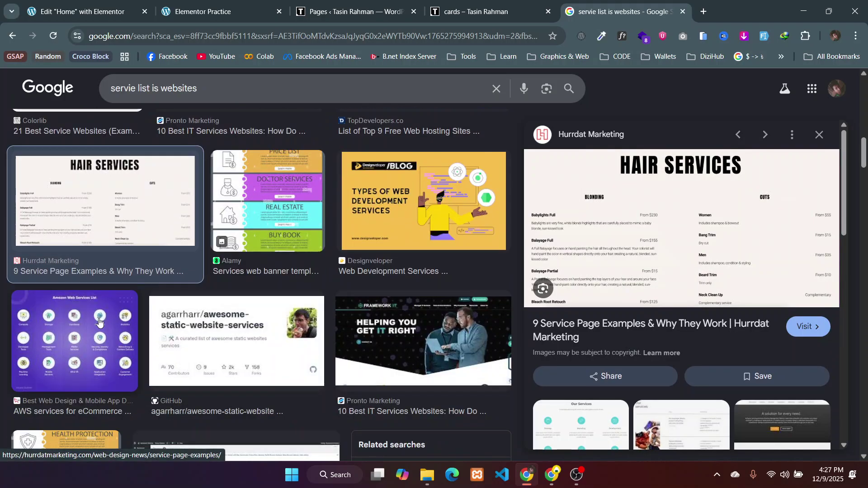
left_click(276, 216)
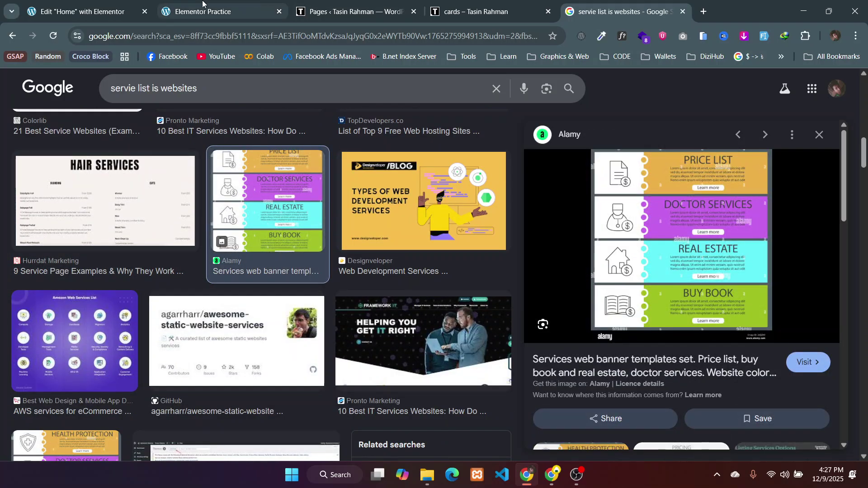
- Return to the Home page editor and rename the first icon list item as "Web Design"
left_click(210, 5)
left_click(81, 11)
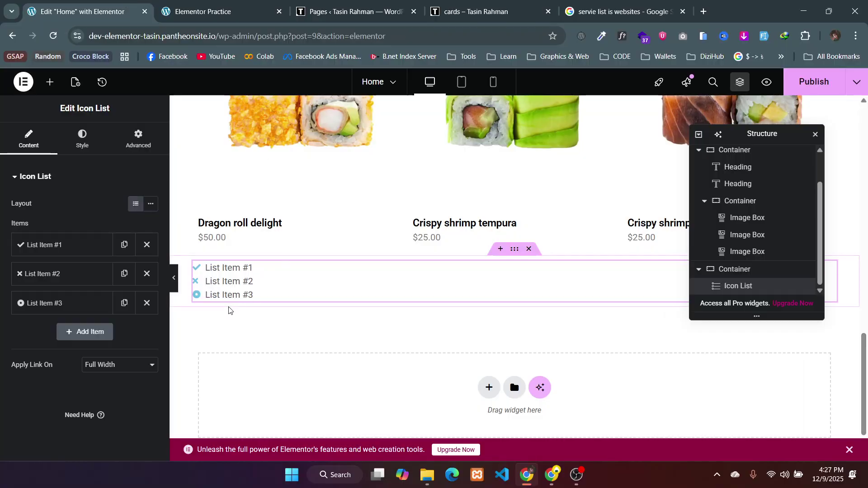
left_click(60, 254)
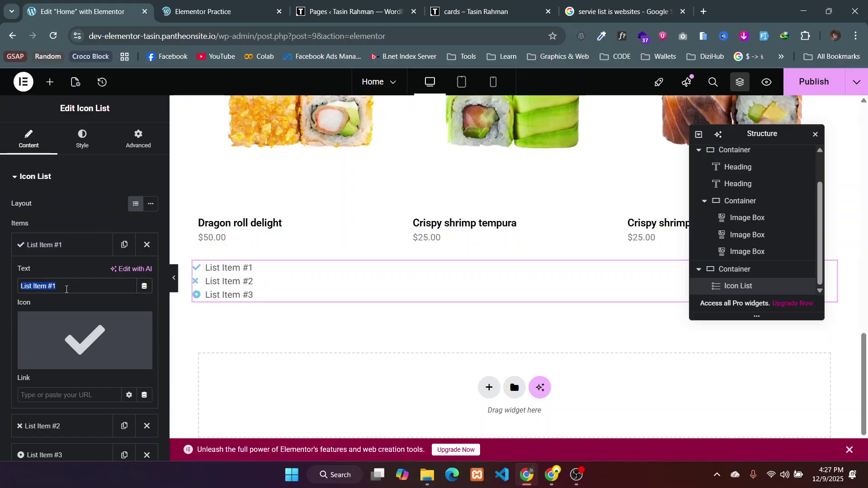
triple_click(66, 289)
type("Webs")
type("Design")
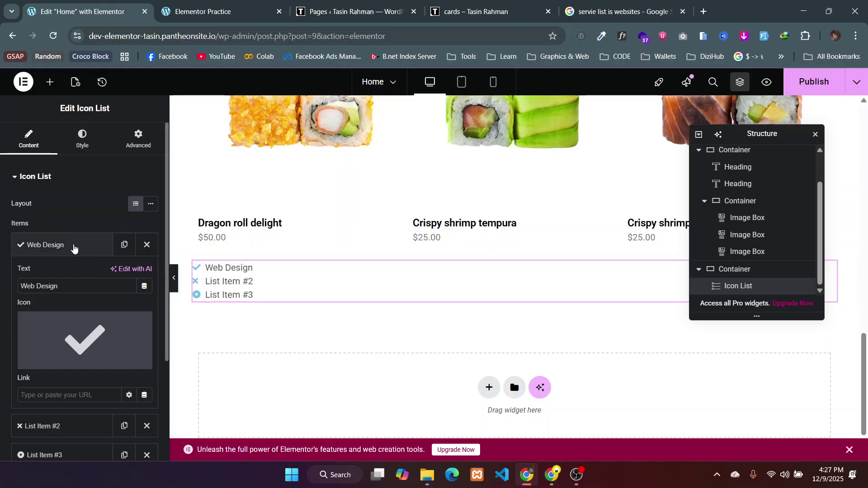
- Replace the Web Design item's check icon with the Globe icon from the icon library
left_click(79, 336)
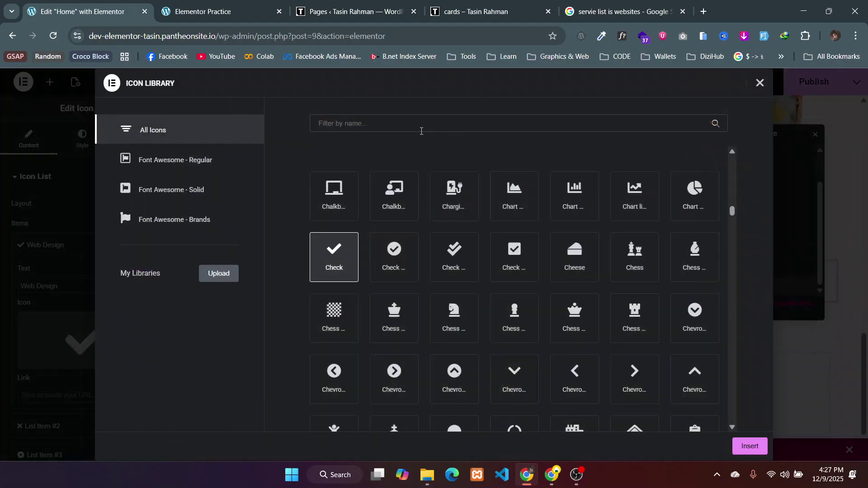
left_click(420, 129)
type("glo")
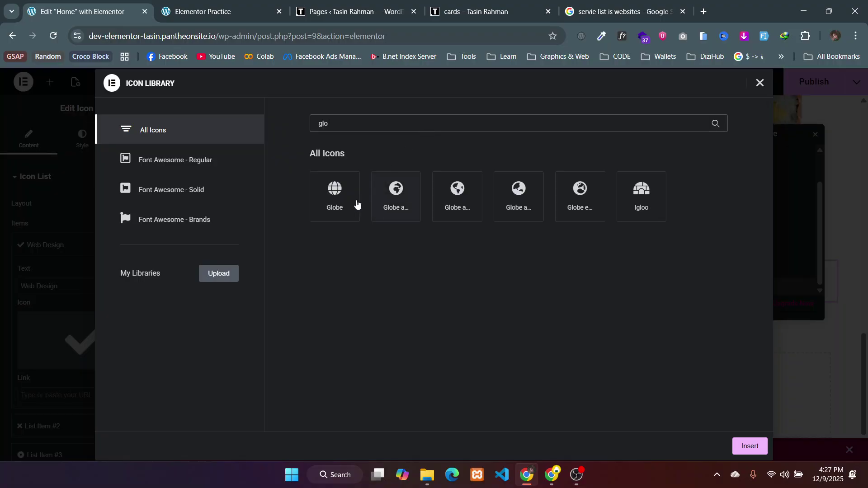
left_click(337, 202)
left_click(742, 447)
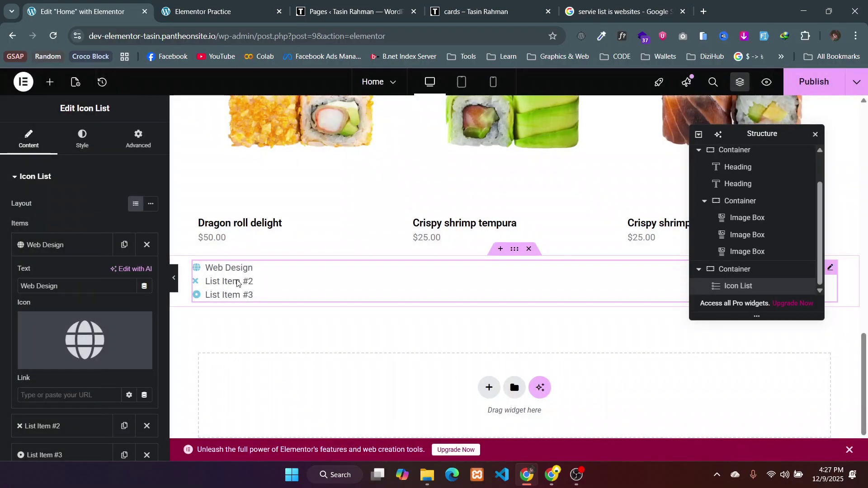
left_click(71, 246)
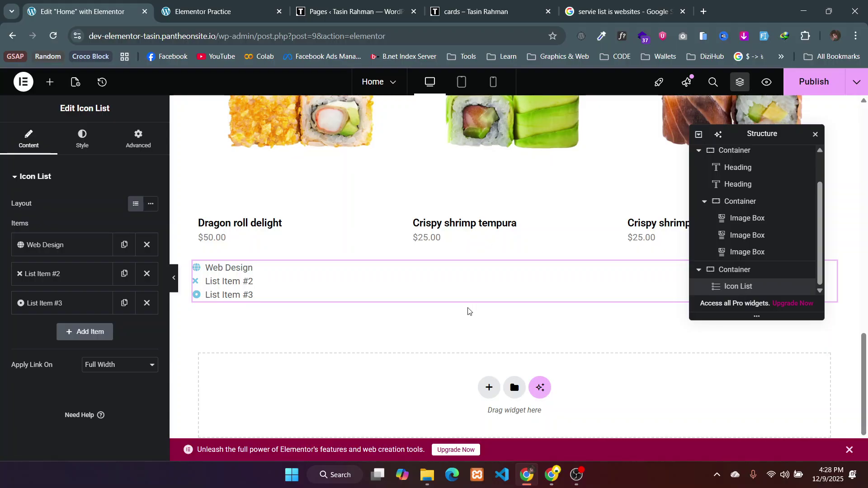
- Duplicate the Web Design list item and rename List Item #2 as "Graphics Design"
left_click(123, 244)
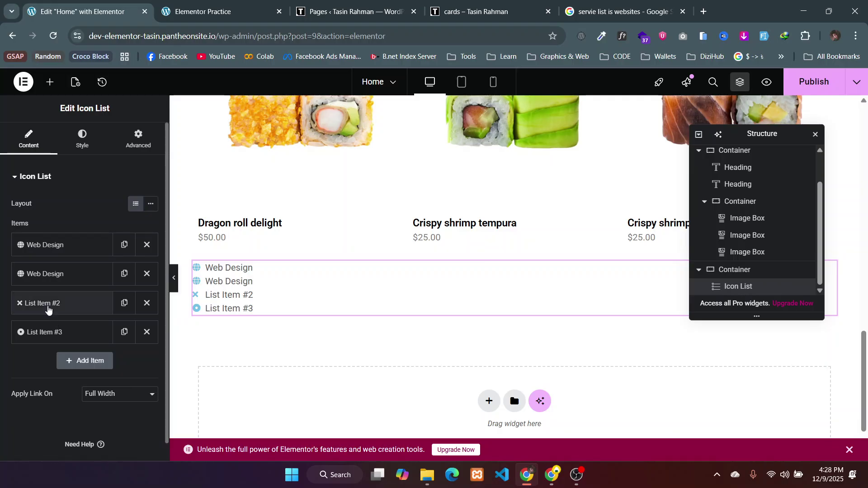
left_click(48, 308)
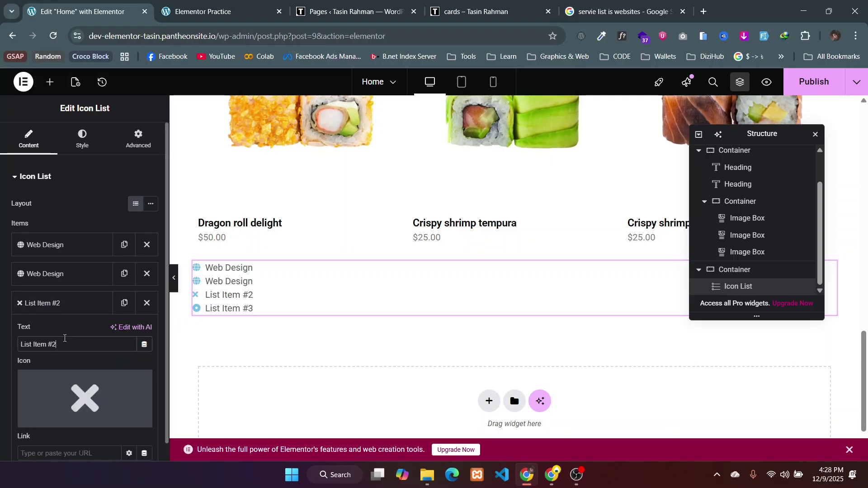
triple_click(65, 338)
type("Gr")
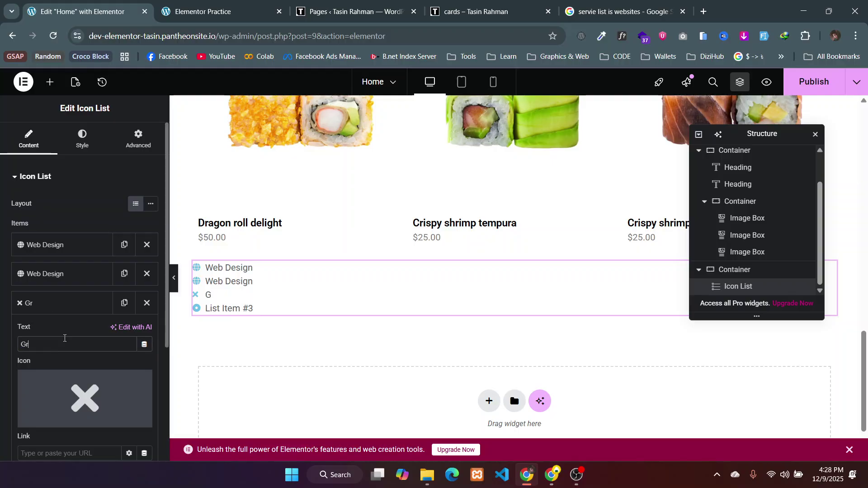
type("aphics Design")
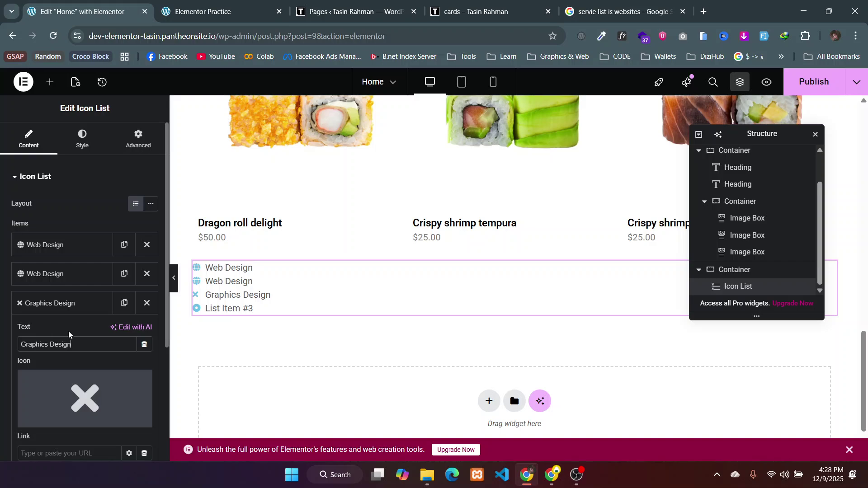
left_click(95, 306)
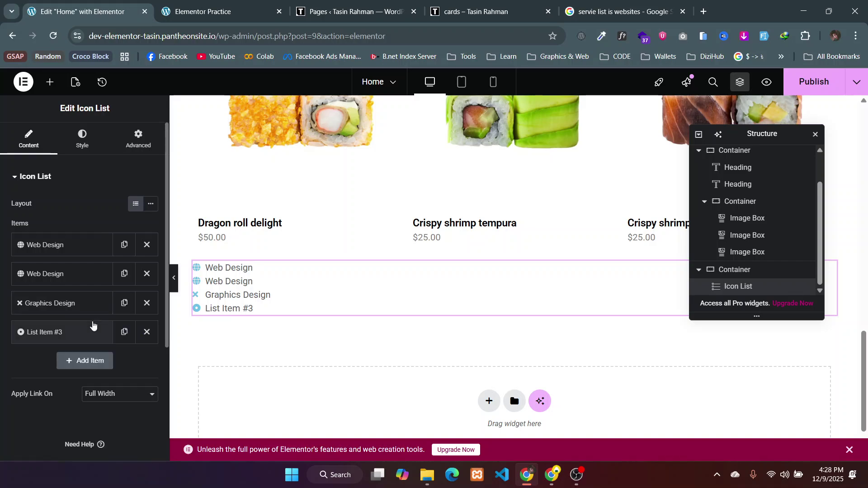
- Rename List Item #3 in the icon list as "SEO"
left_click(92, 325)
left_click(84, 376)
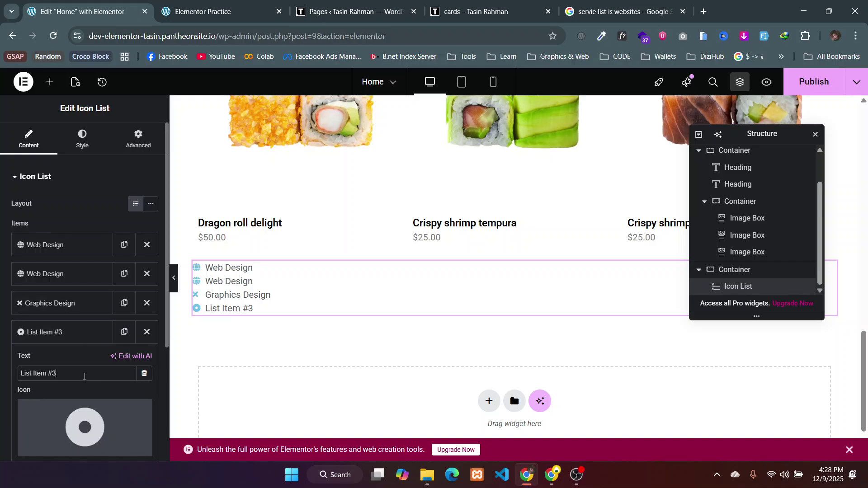
key("ctrl+a")
type("SEO")
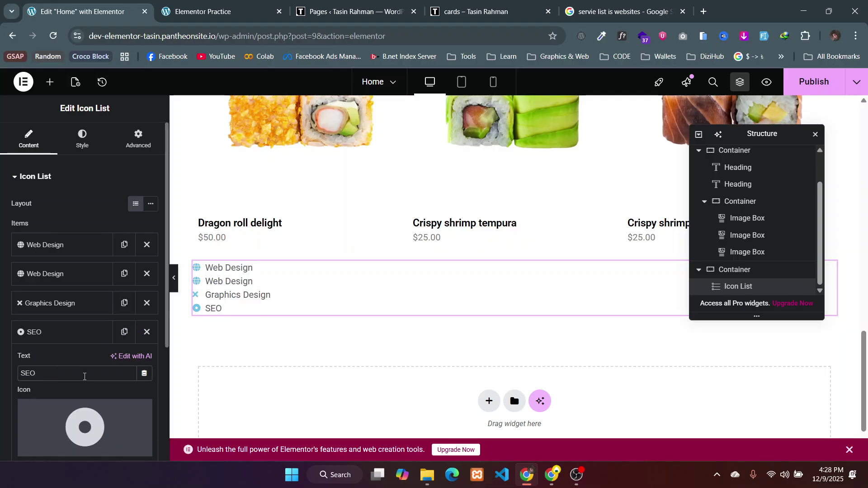
- Replace the SEO item's icon with the plain Search magnifier from the icon library
left_click(50, 448)
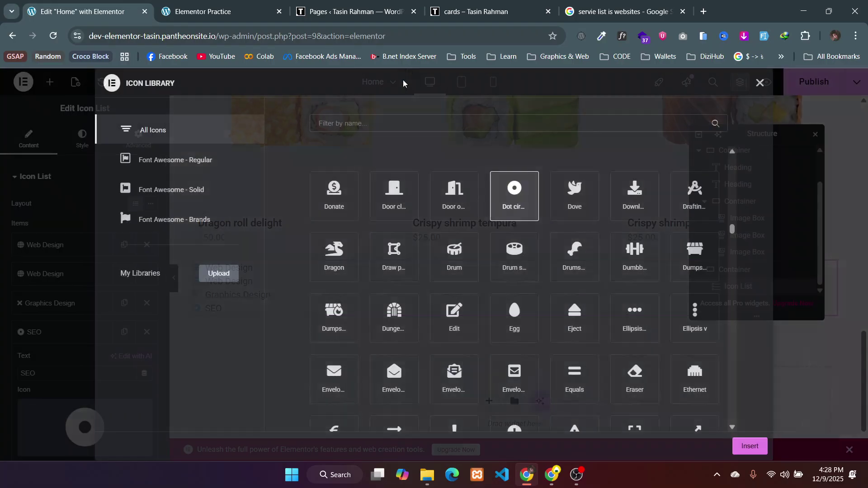
left_click(356, 125)
type("sear")
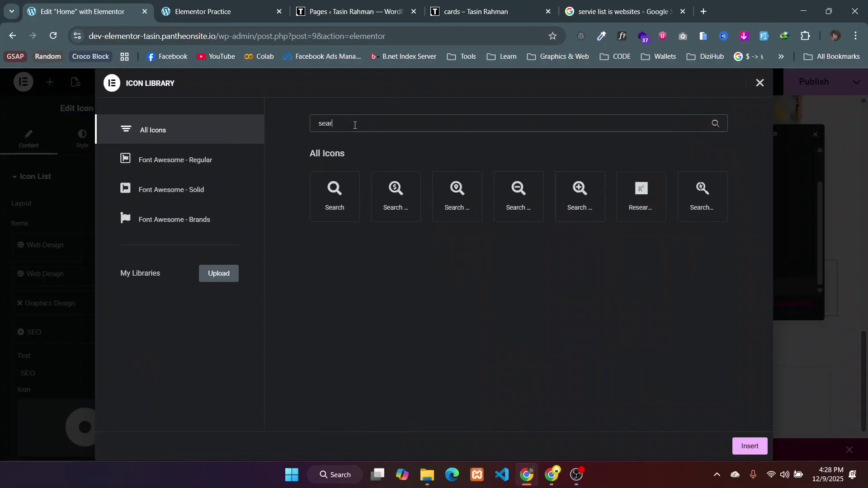
left_click(330, 209)
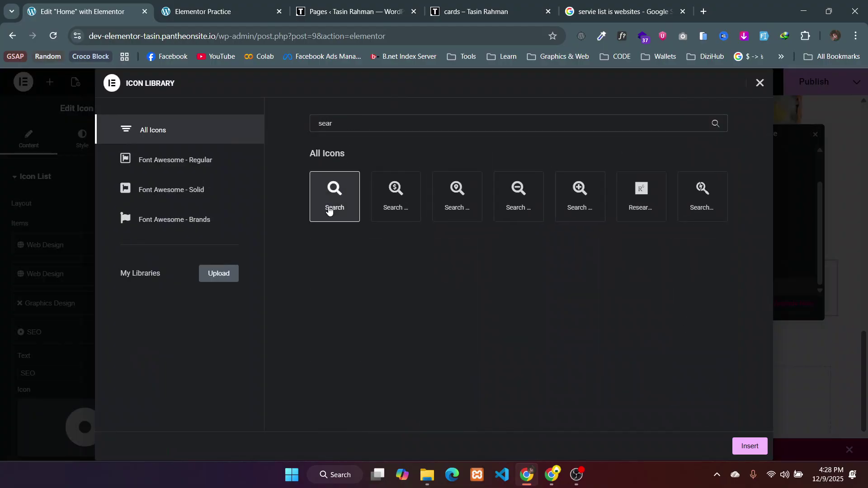
left_click(748, 447)
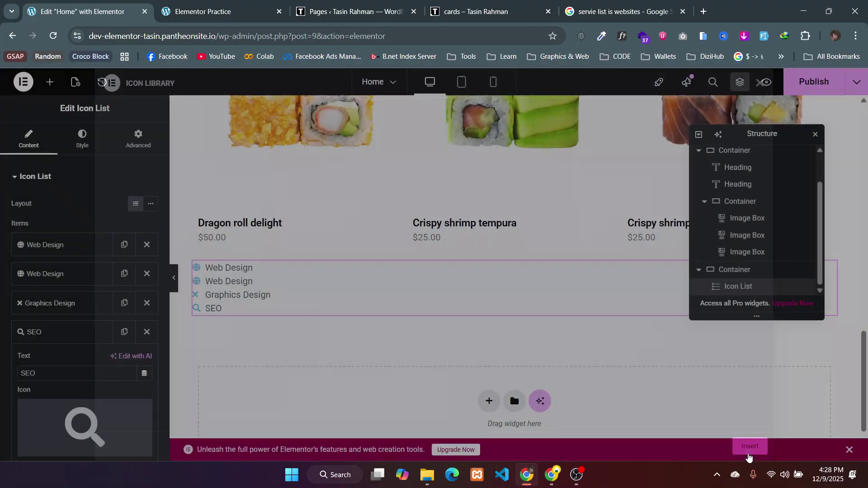
left_click(50, 332)
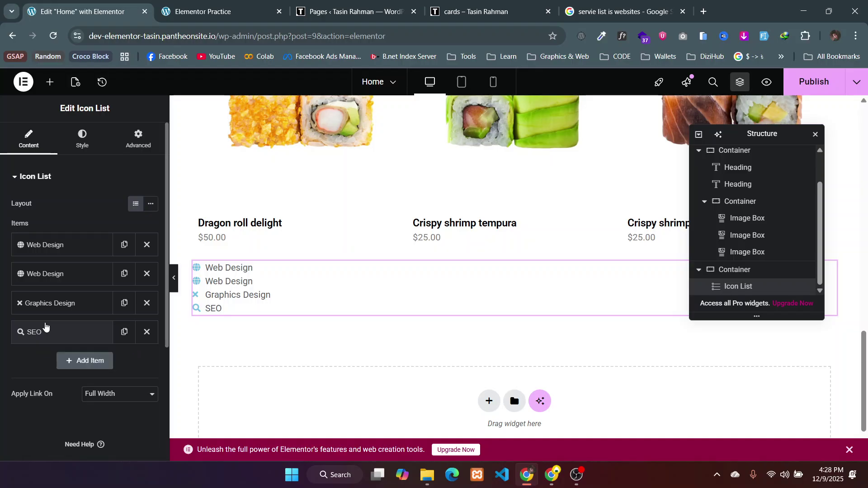
scroll(223, 290, "down", 2)
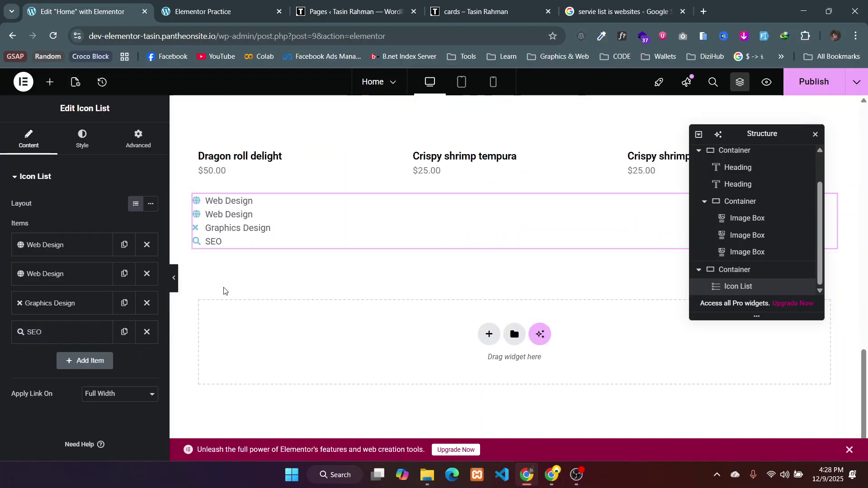
- Switch to the Google Images tab and correct the search query to "service list in websites"
key("alt+Tab")
key("alt+Tab")
left_click(628, 11)
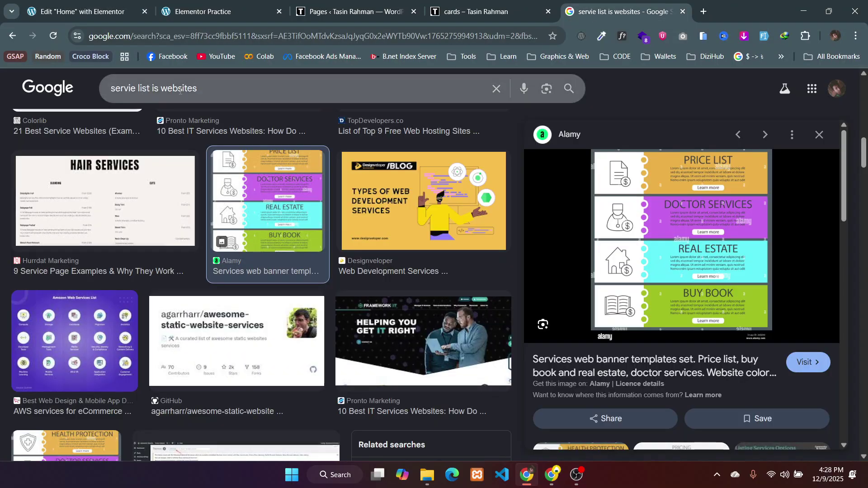
scroll(190, 91, "down", 1)
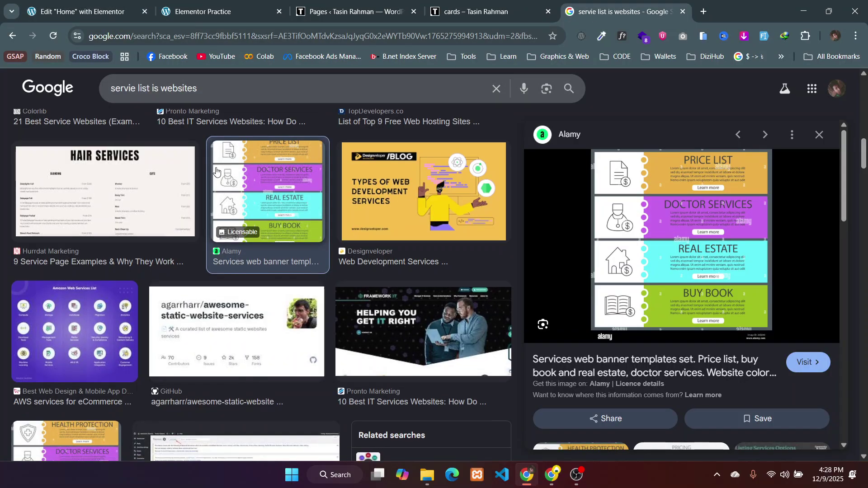
left_click(158, 88)
key("BackSpace")
type("n")
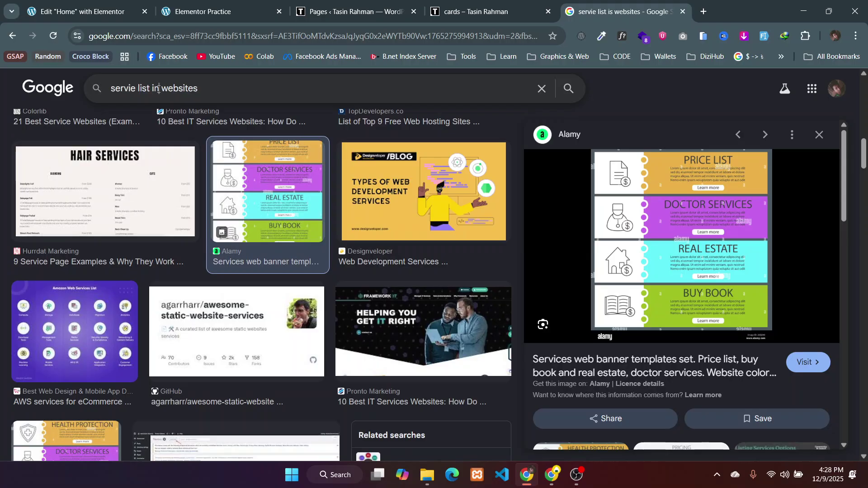
key("Return")
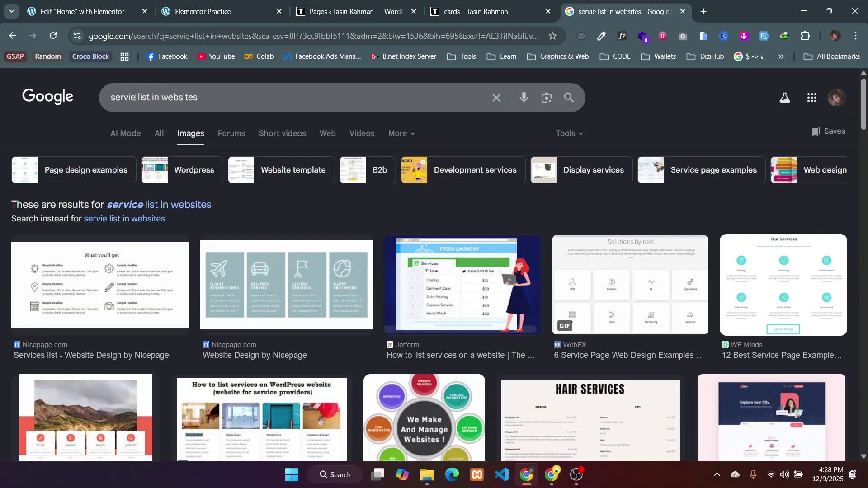
left_click(134, 97)
type("c")
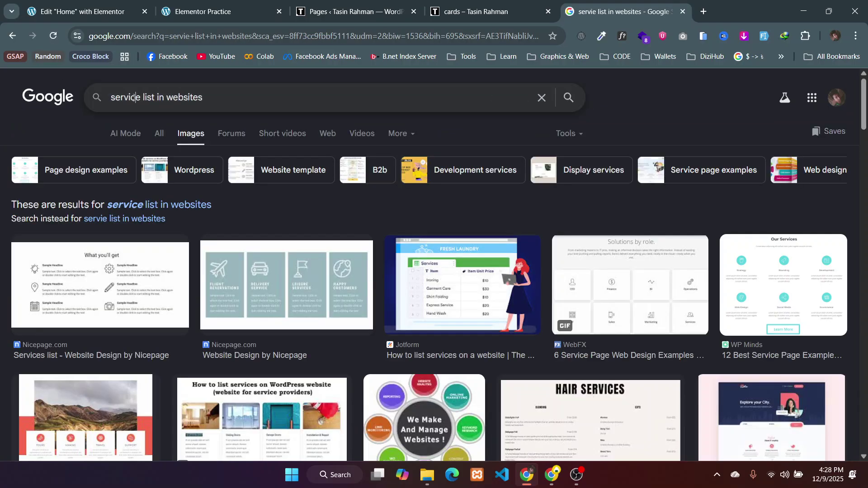
key("Return")
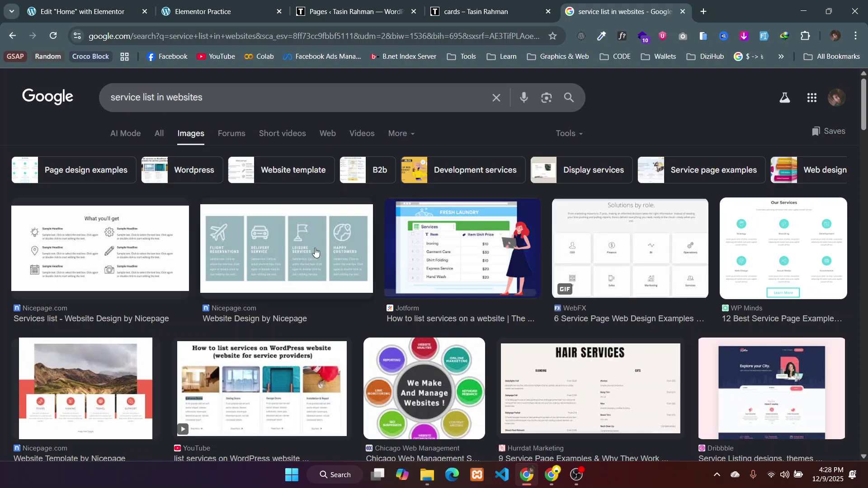
- Browse the image results for service list layouts, previewing the SlideGeeks services list and the Freepik price table
scroll(390, 306, "down", 5)
scroll(389, 305, "down", 4)
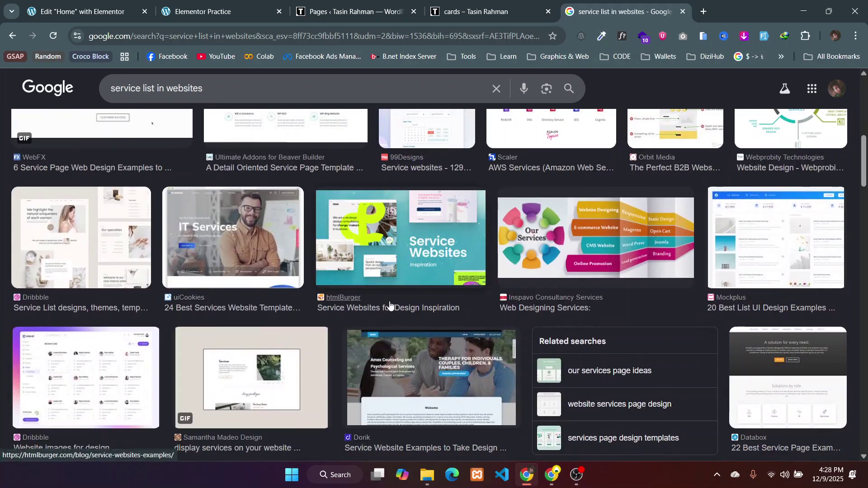
scroll(390, 305, "down", 6)
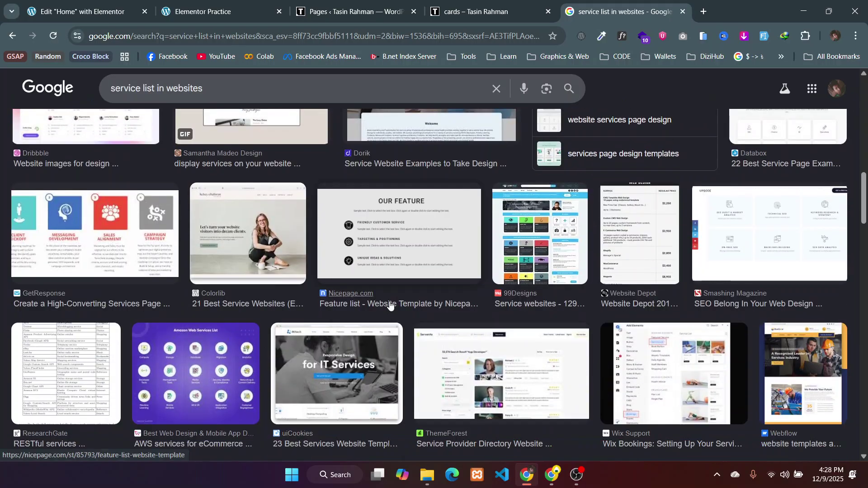
scroll(389, 305, "down", 4)
scroll(389, 305, "down", 4)
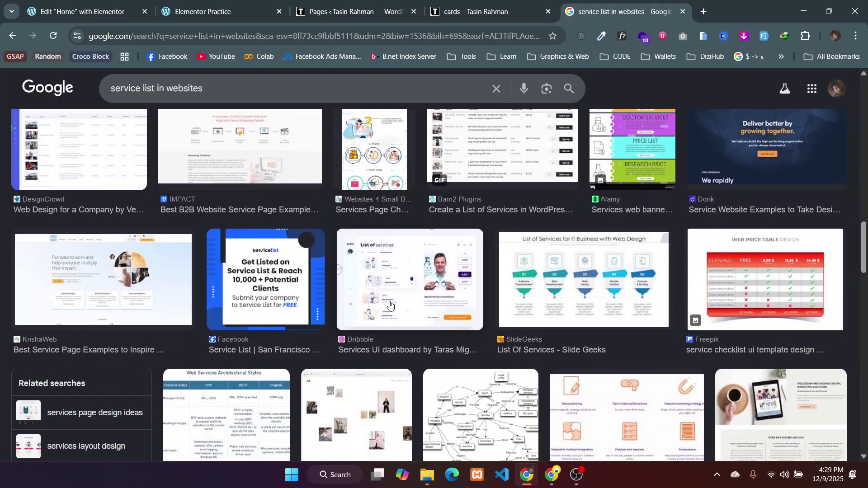
scroll(390, 305, "down", 1)
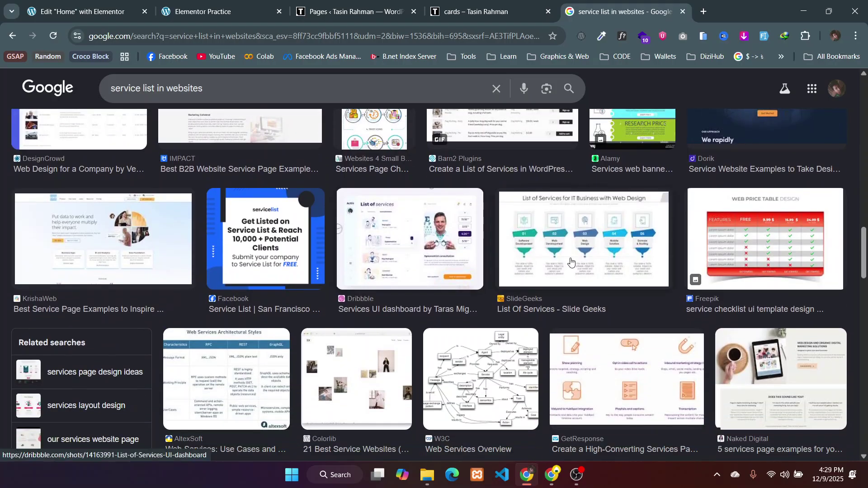
left_click(588, 263)
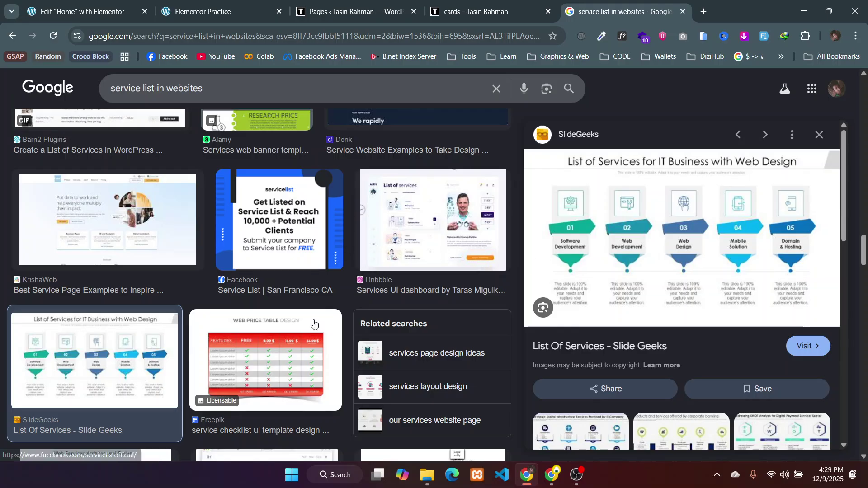
left_click(306, 335)
scroll(305, 334, "down", 6)
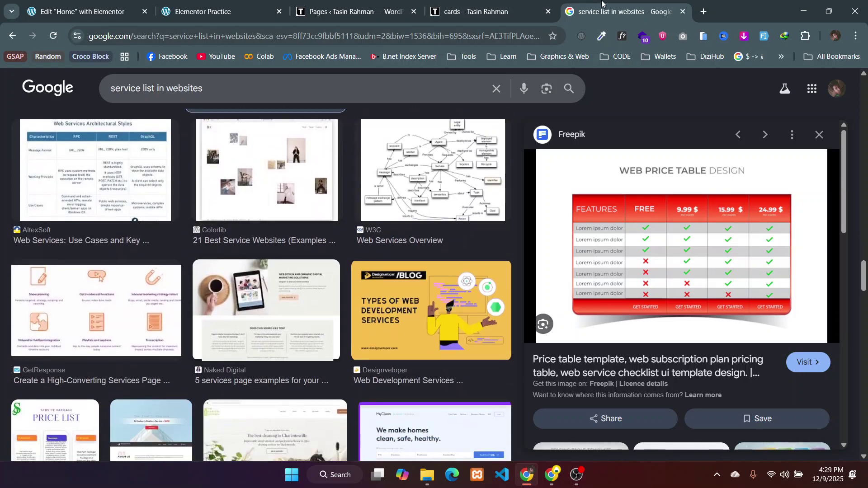
- Close the Google Images tab, glance over the cards page, and return to the Home page editor
left_click(683, 11)
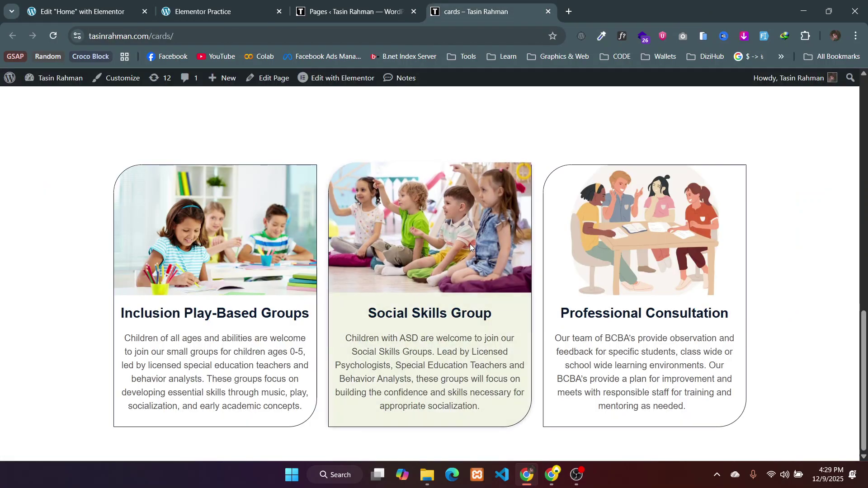
scroll(470, 243, "up", 6)
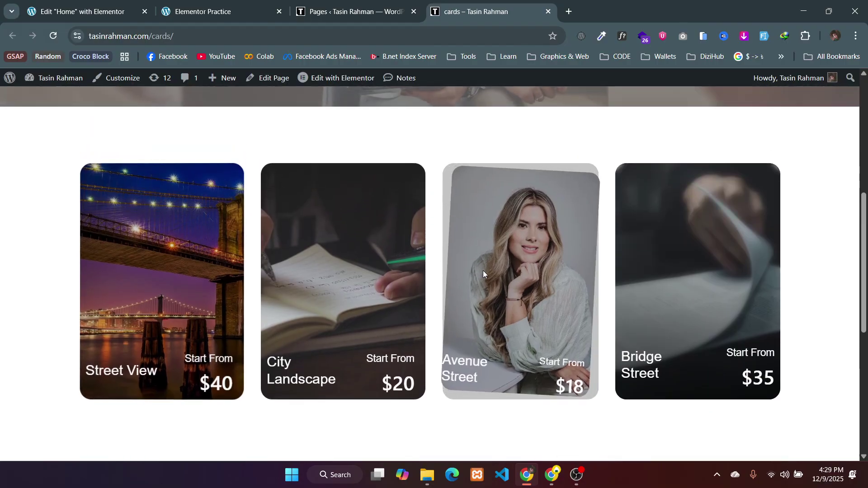
left_click(194, 4)
left_click(114, 4)
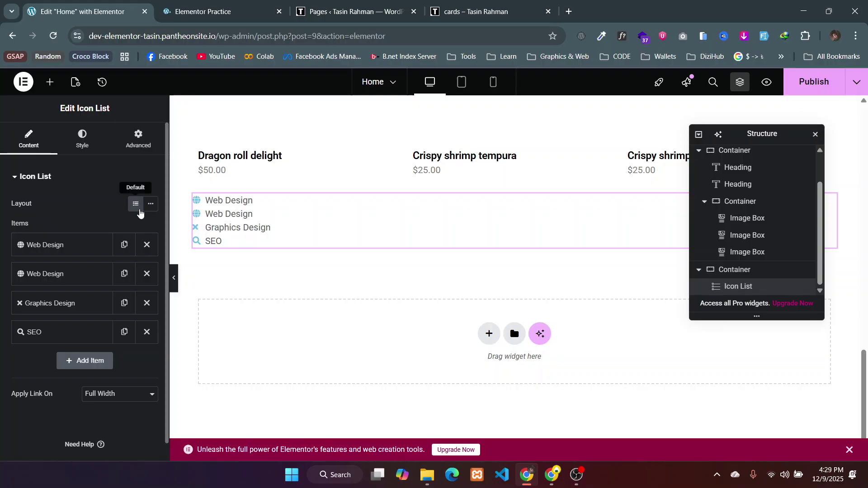
- Switch the icon list to the inline layout and center-align its items
left_click(151, 205)
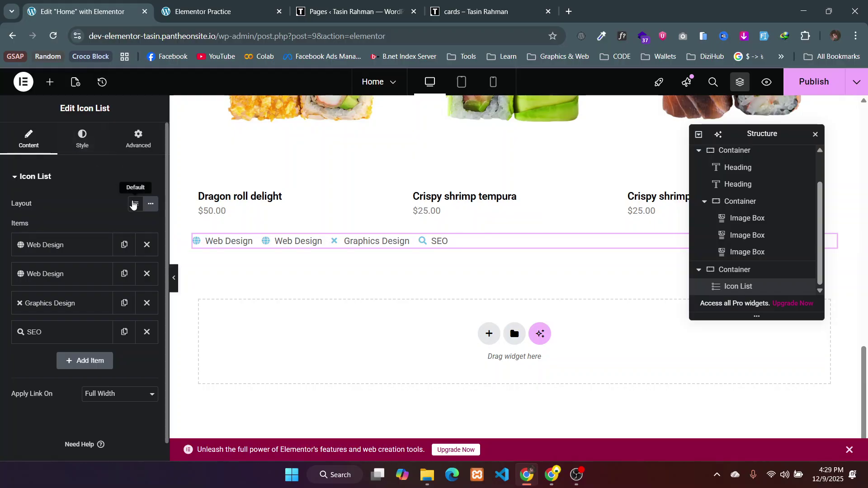
left_click(134, 205)
left_click(150, 204)
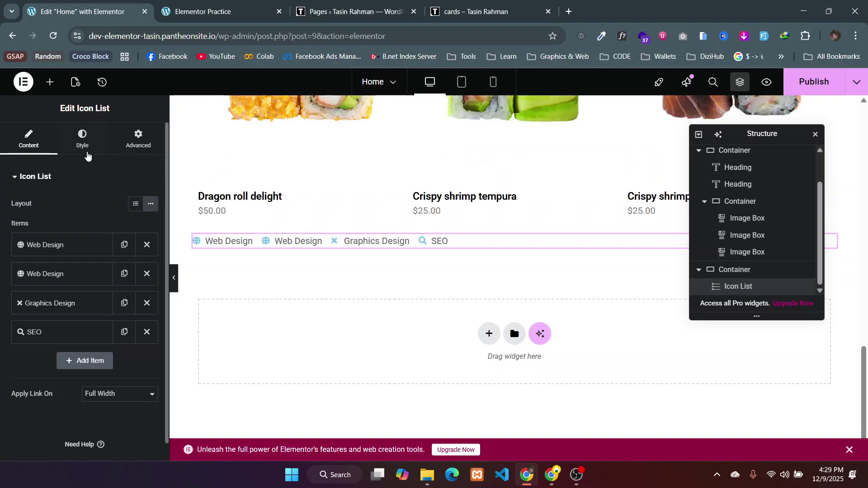
left_click(82, 151)
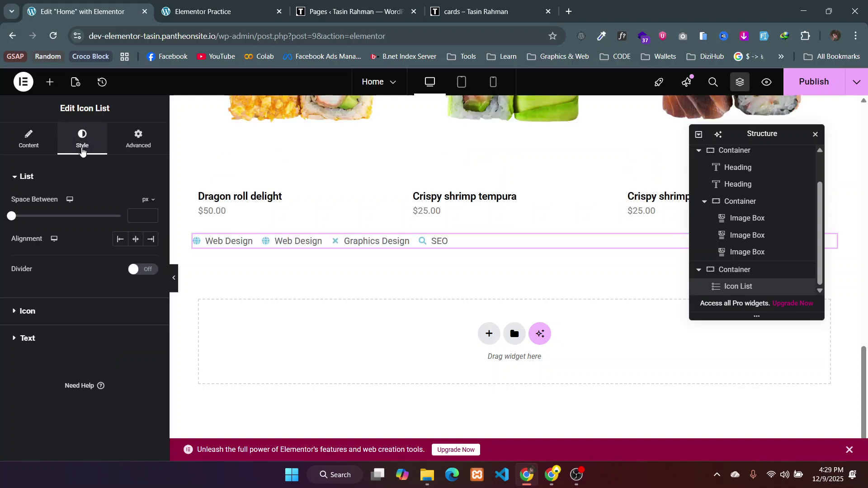
left_click(136, 241)
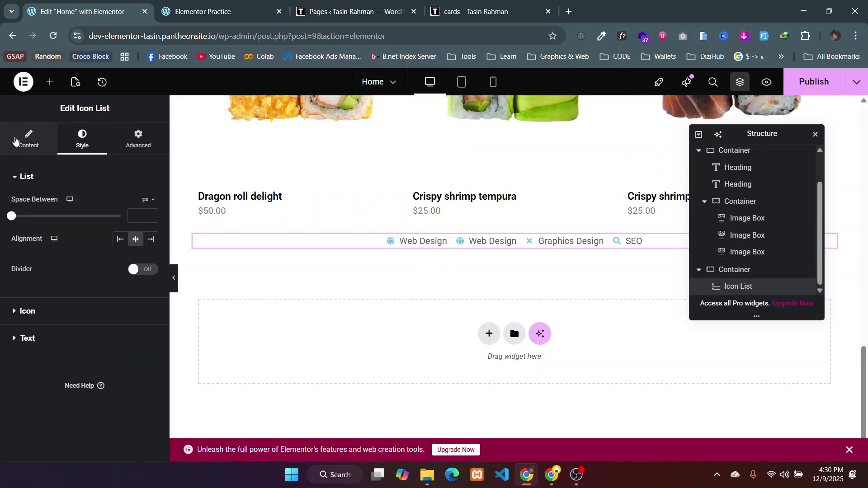
- Return the icon list to the default layout and set the space between items to 19 px, keeping center alignment
left_click(28, 138)
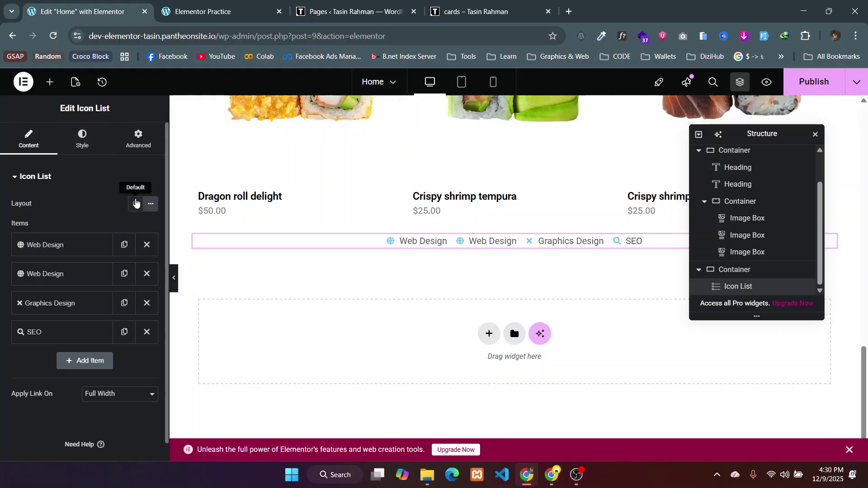
left_click(136, 204)
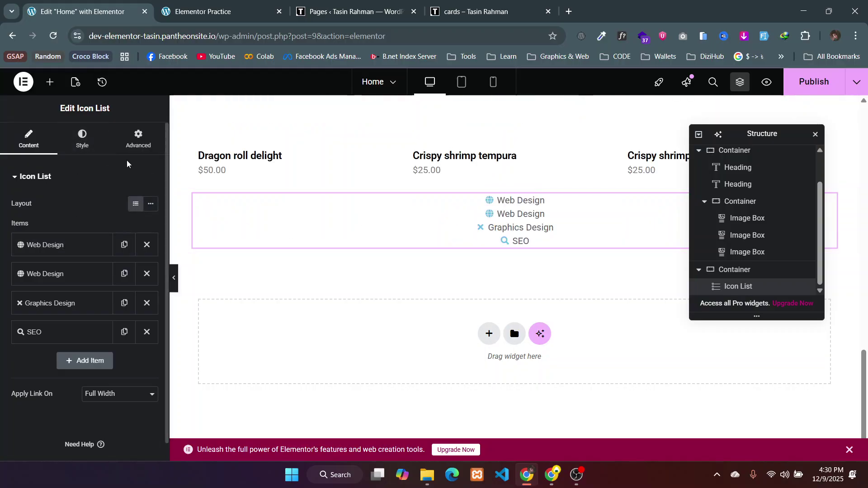
left_click(87, 144)
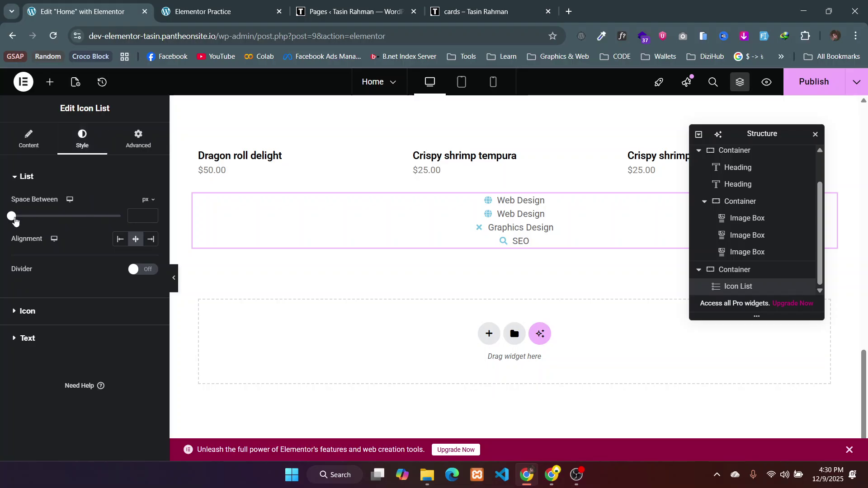
left_click_drag(12, 219, 52, 225)
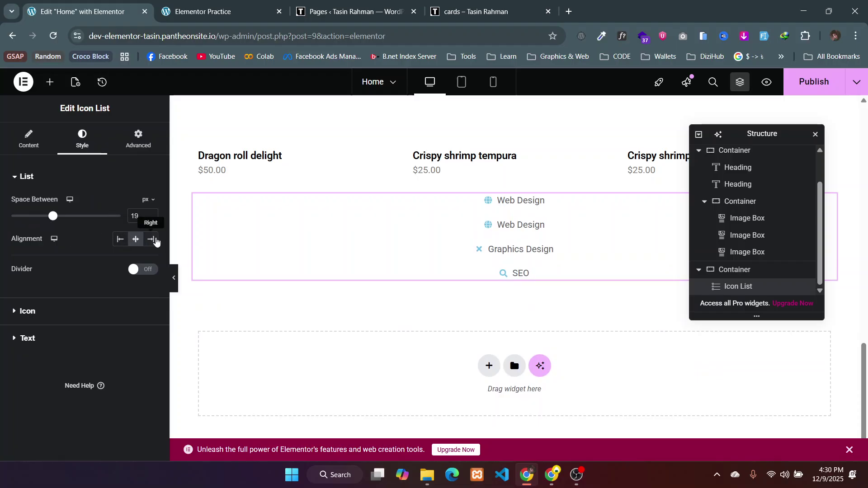
left_click(155, 241)
left_click(136, 239)
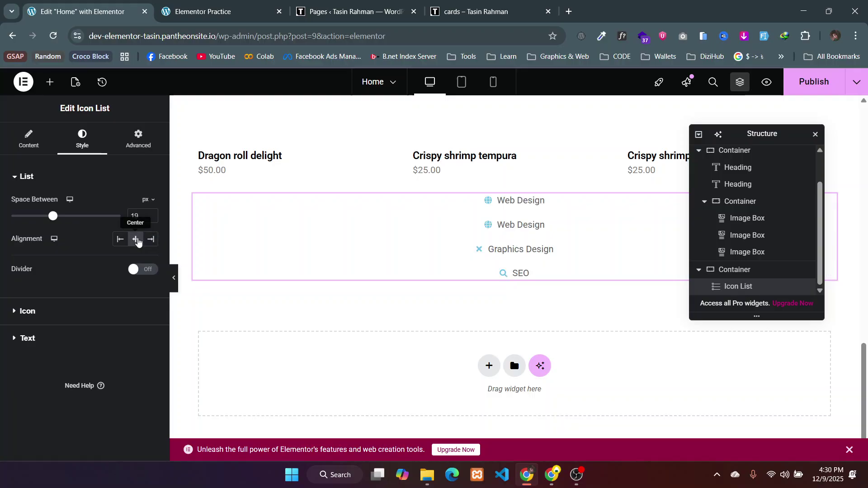
- Turn on the divider between the icon list items and set its style to Dotted
left_click(137, 269)
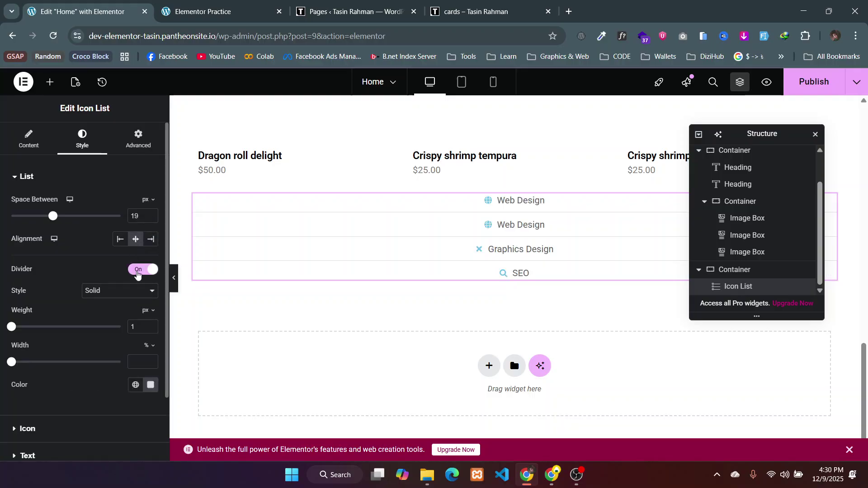
left_click(137, 271)
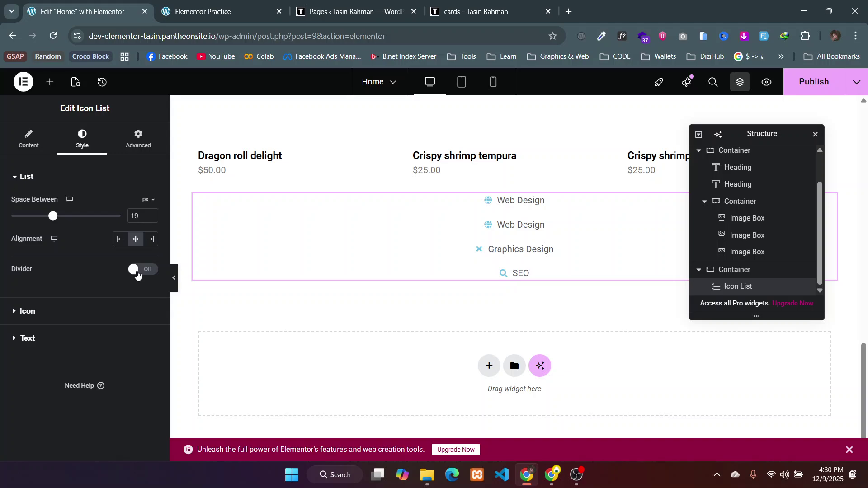
left_click(138, 271)
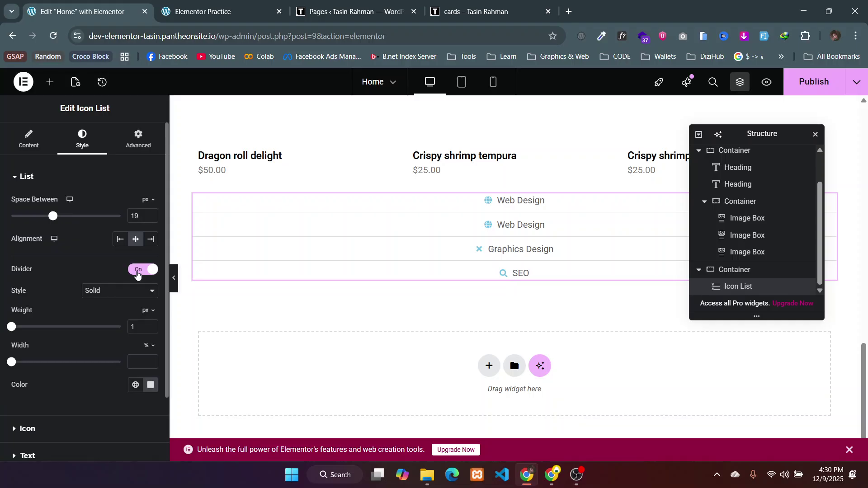
left_click(112, 291)
left_click(107, 323)
left_click(104, 293)
left_click(100, 333)
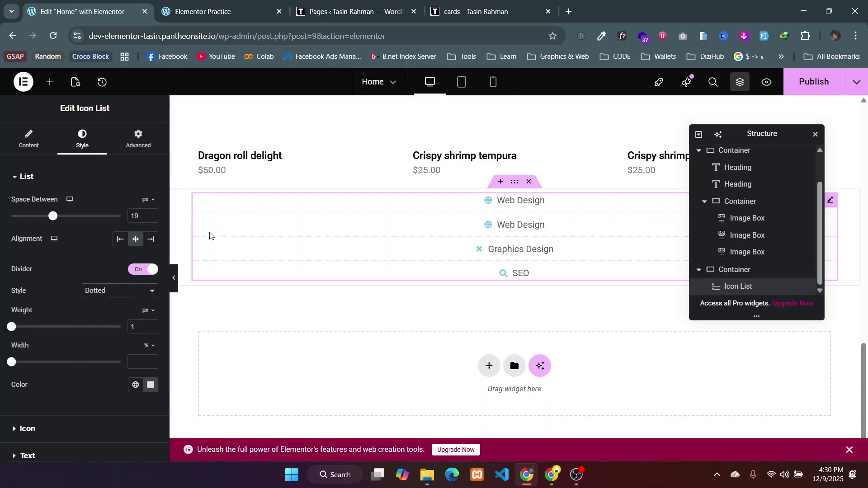
scroll(210, 233, "up", 5)
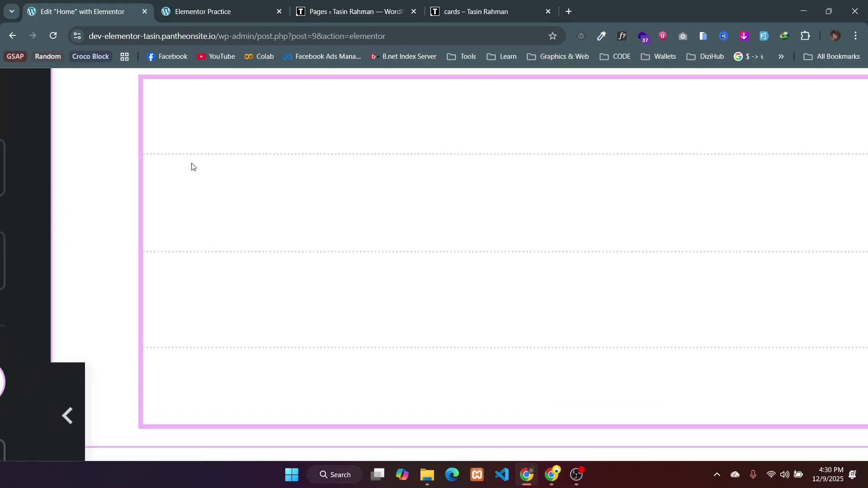
scroll(192, 166, "down", 5)
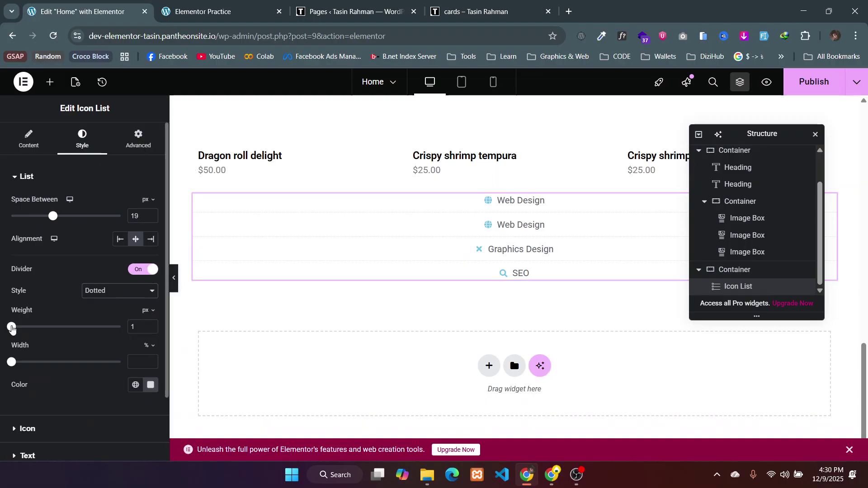
- Set the list divider's width to 30%, its style to Solid and its weight to 3 px
left_click_drag(11, 326, 52, 329)
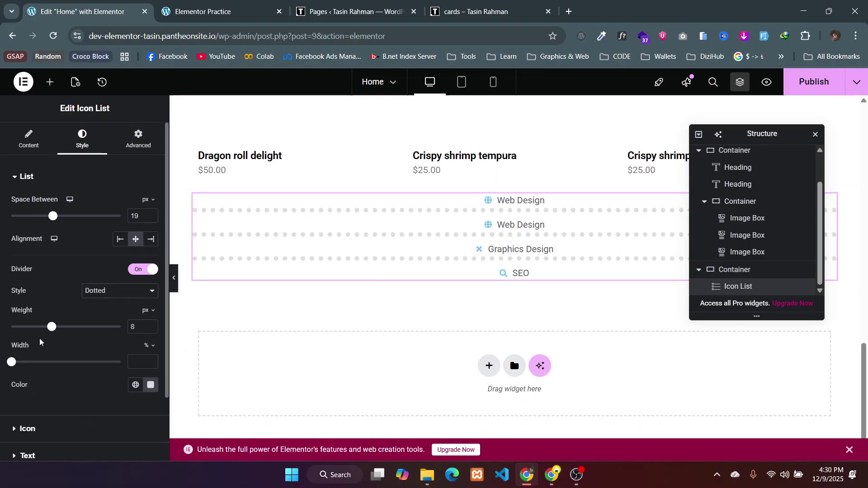
left_click_drag(12, 361, 43, 362)
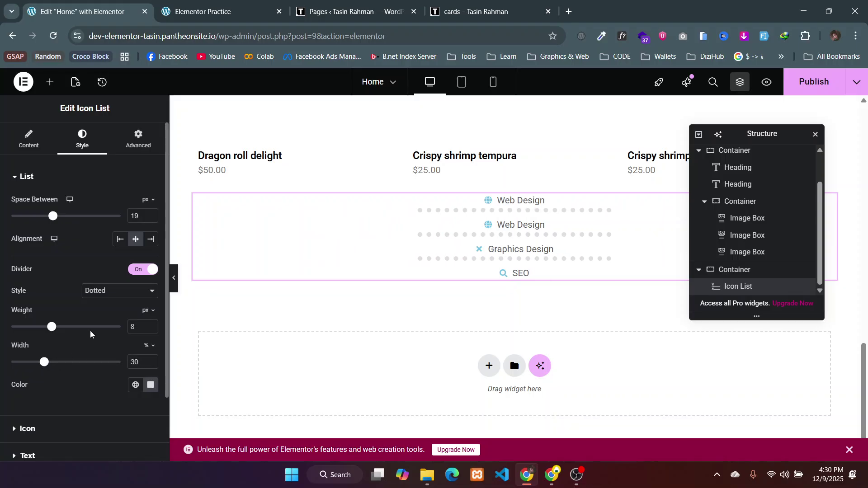
left_click(118, 292)
left_click(114, 306)
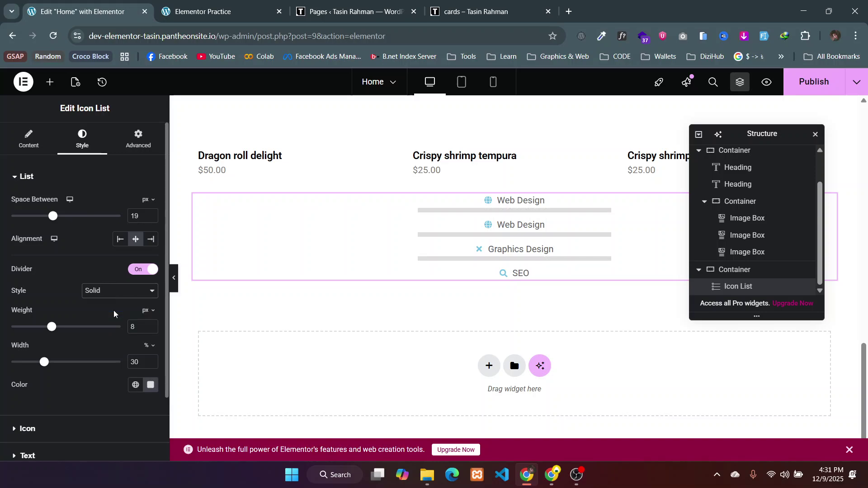
left_click_drag(53, 329, 25, 332)
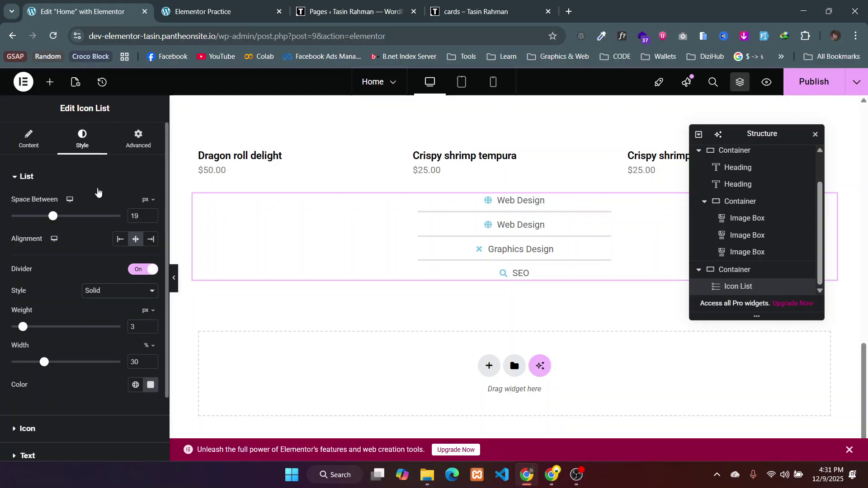
- Try the inline layout on the icon list with dividers, and restore the default layout
left_click(28, 140)
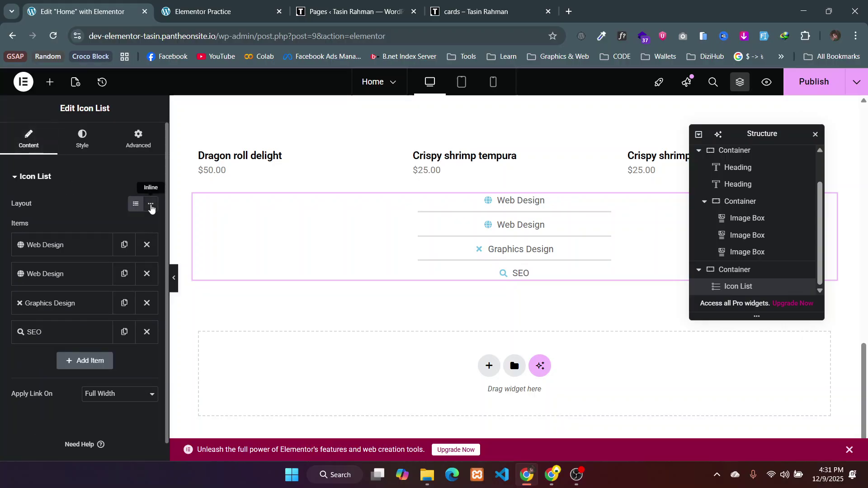
left_click(151, 206)
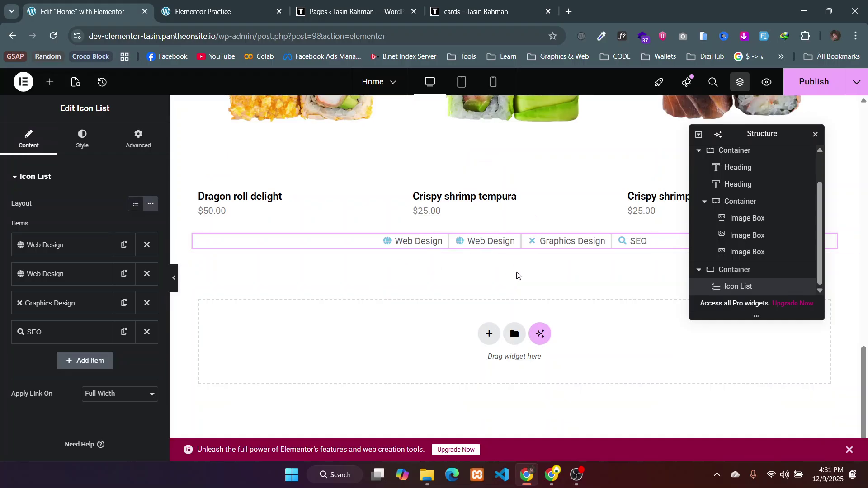
left_click(133, 195)
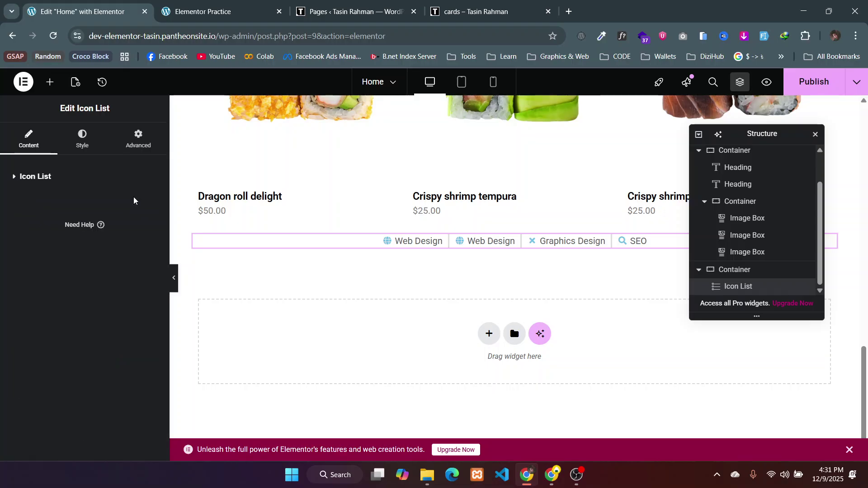
left_click(95, 186)
left_click(135, 206)
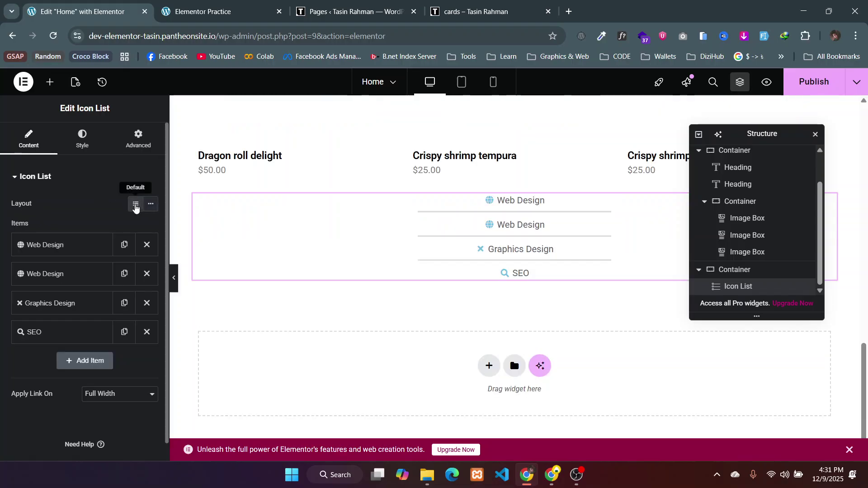
- Set the list icons' gap to 9 px and their size to 13 px
left_click(82, 136)
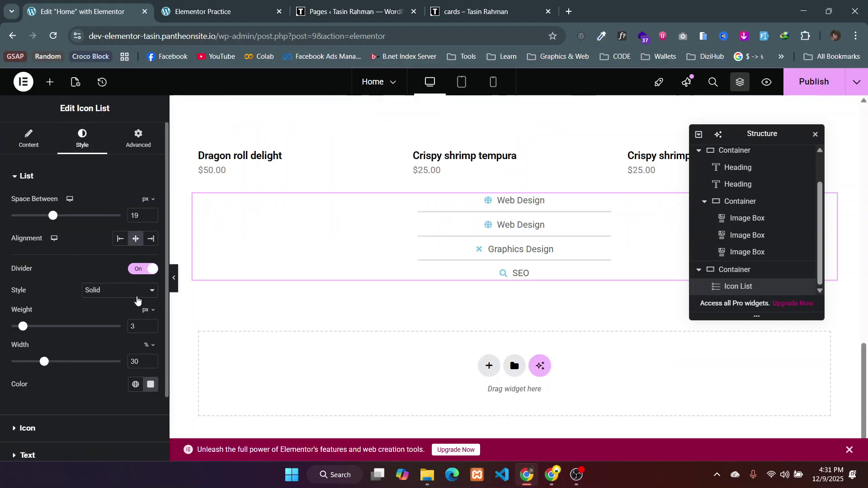
scroll(137, 300, "down", 2)
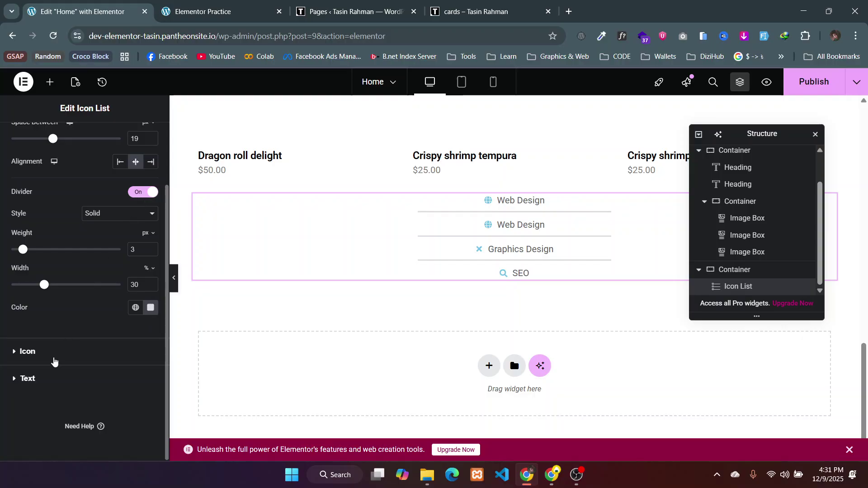
left_click(53, 360)
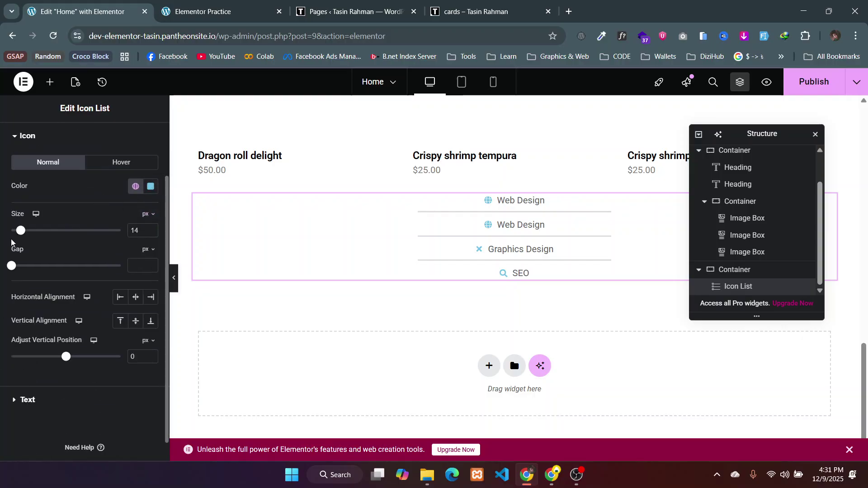
left_click_drag(11, 270, 30, 266)
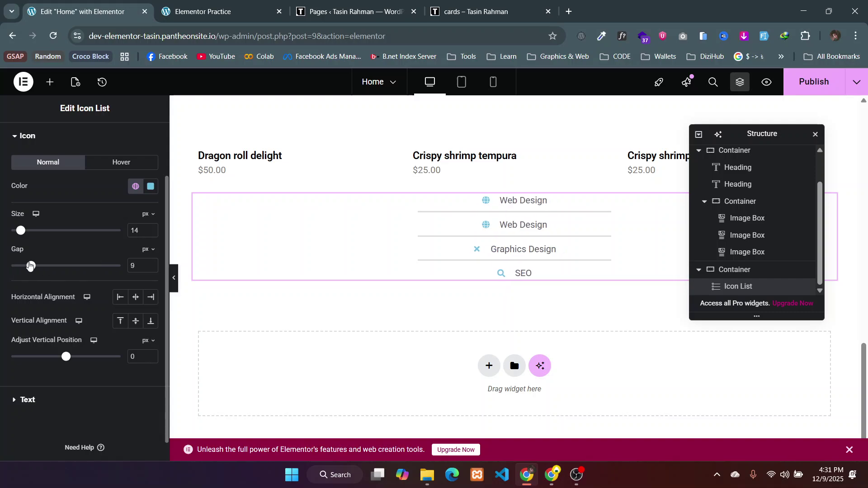
mouse_move(20, 230)
left_mouse_down()
mouse_move(35, 231)
mouse_move(19, 232)
left_mouse_up()
- Change the list icons' normal color to black (#000000)
left_click(151, 186)
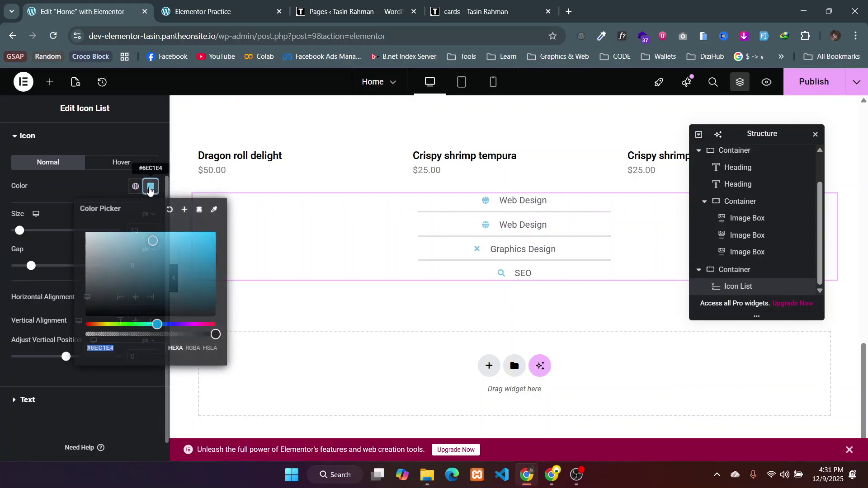
left_click_drag(123, 260, 30, 349)
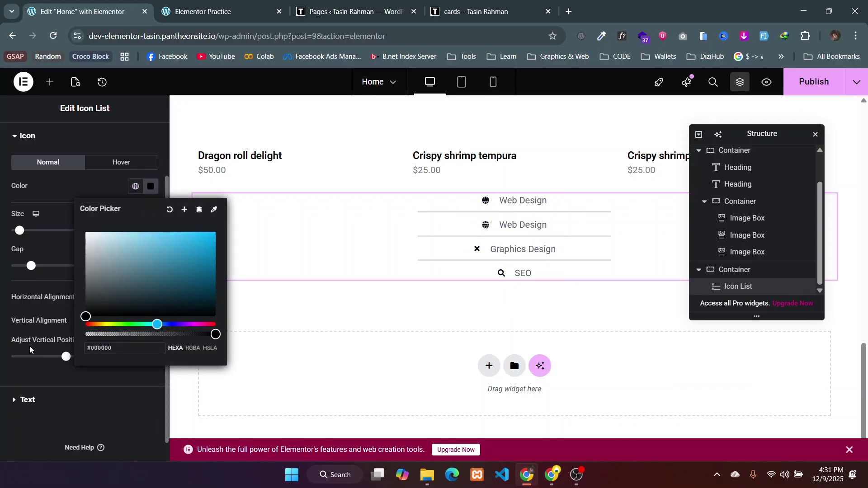
left_click(30, 313)
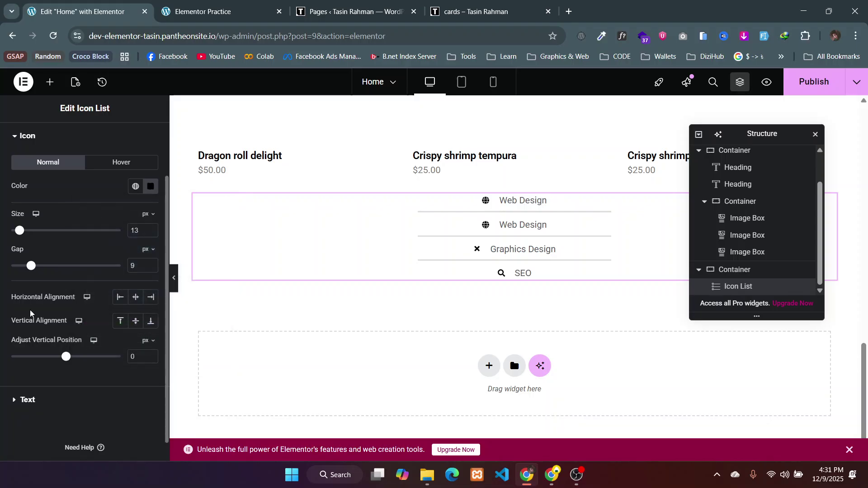
scroll(70, 308, "down", 1)
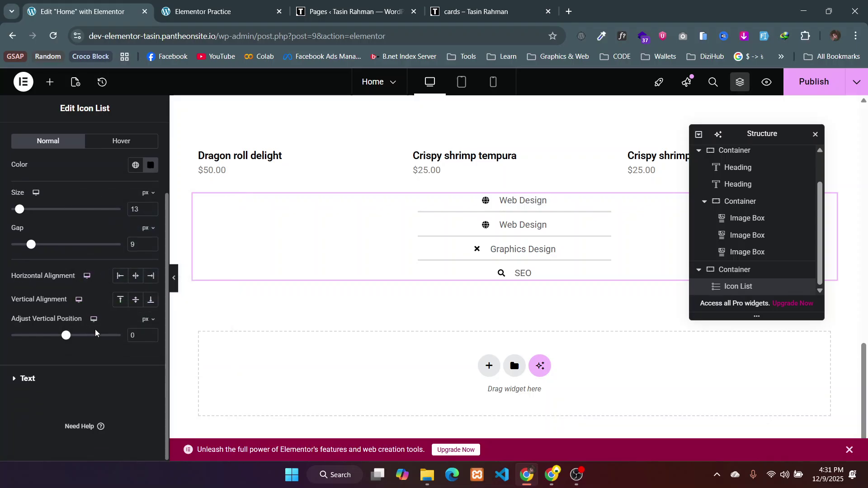
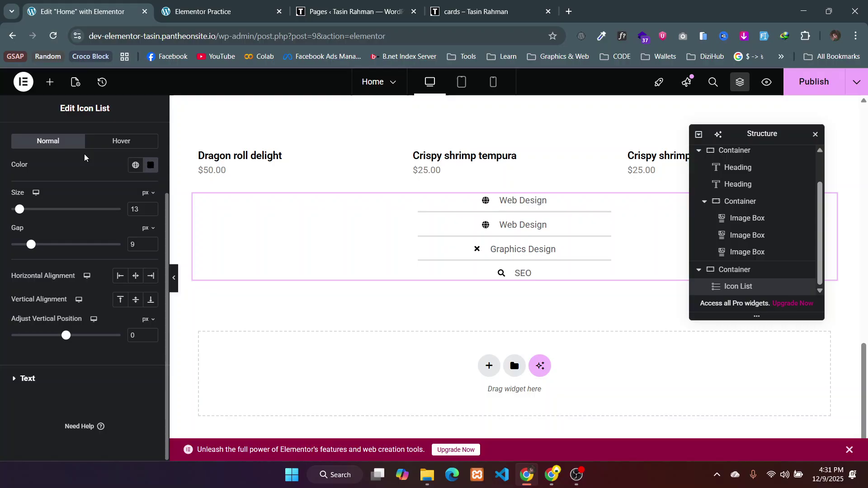
- Switch to the Takeout demo site, examine its Home menu as a list example, and return to the Elementor editor
key("alt+Tab")
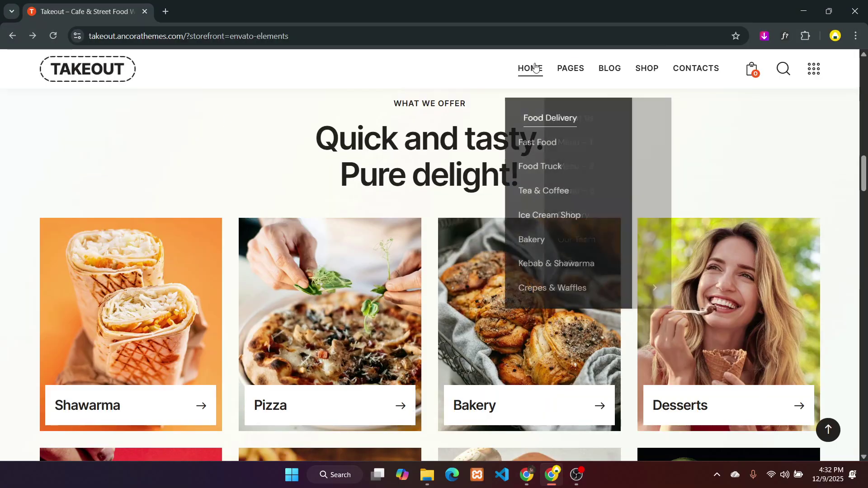
mouse_move(556, 123)
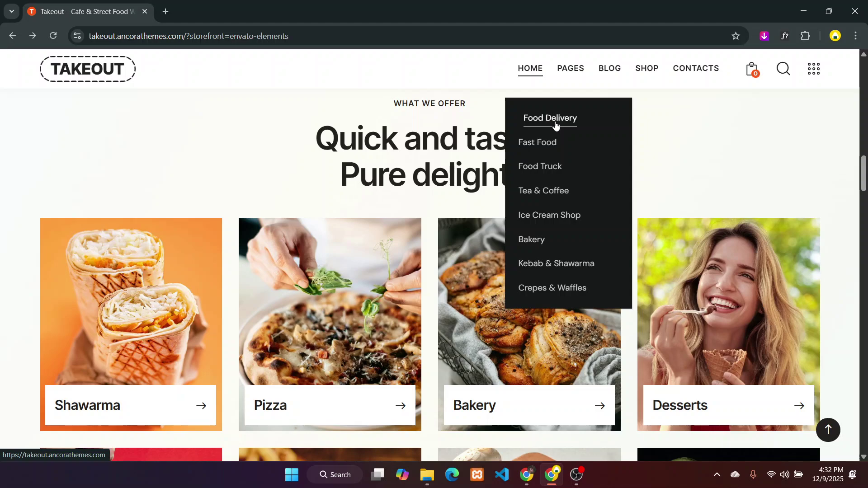
scroll(556, 125, "down", 1)
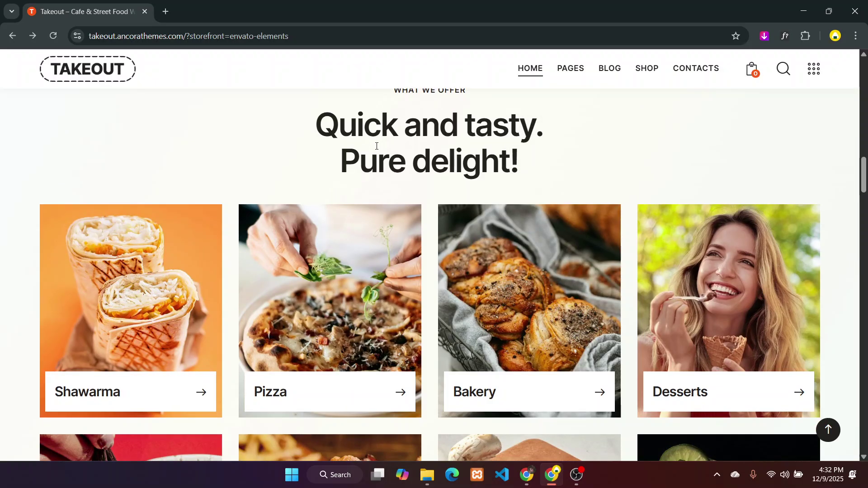
key("alt+Tab")
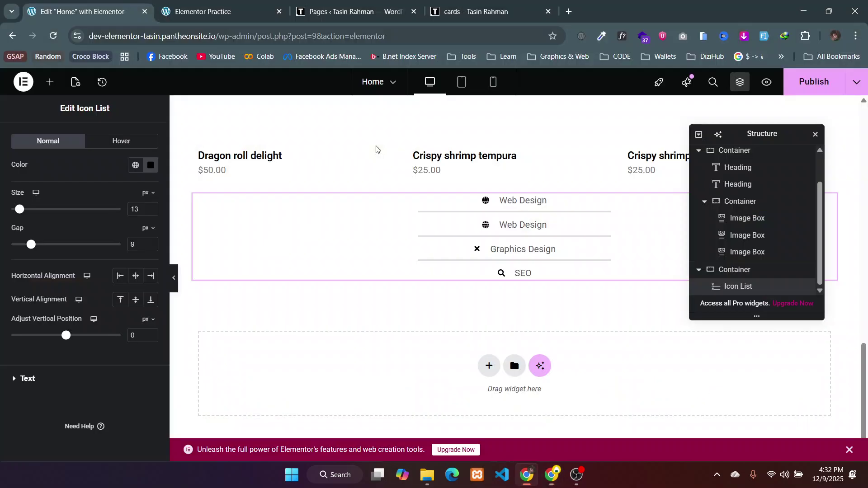
- Set both the horizontal and vertical alignment of the list icons to Center
left_click(126, 281)
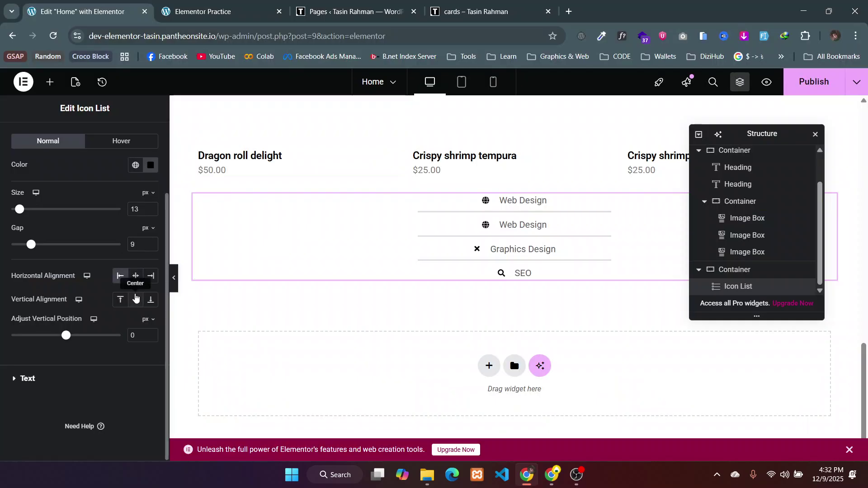
left_click(139, 285)
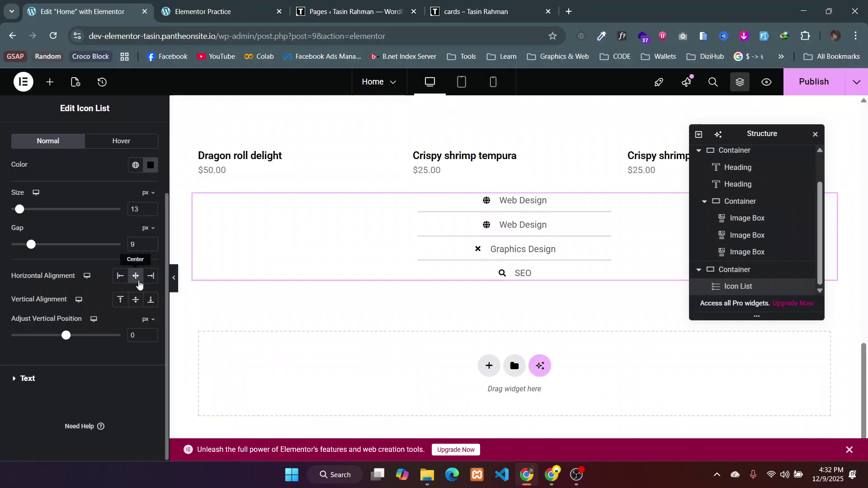
left_click(136, 302)
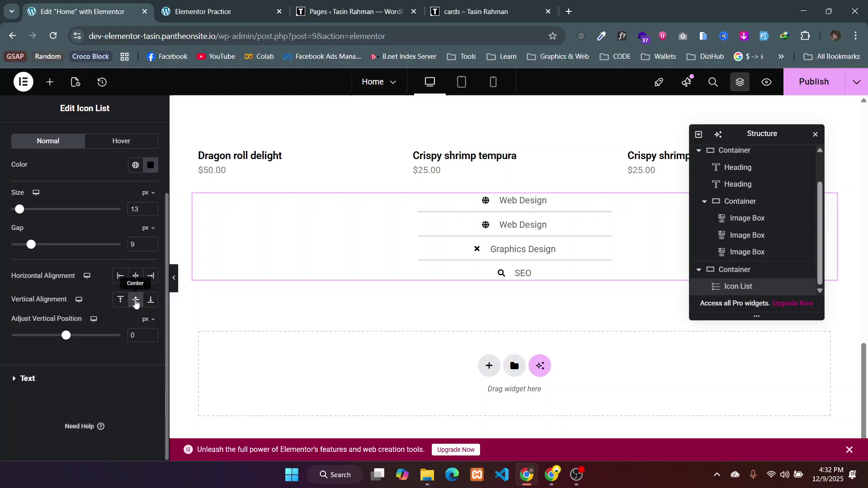
left_click(136, 275)
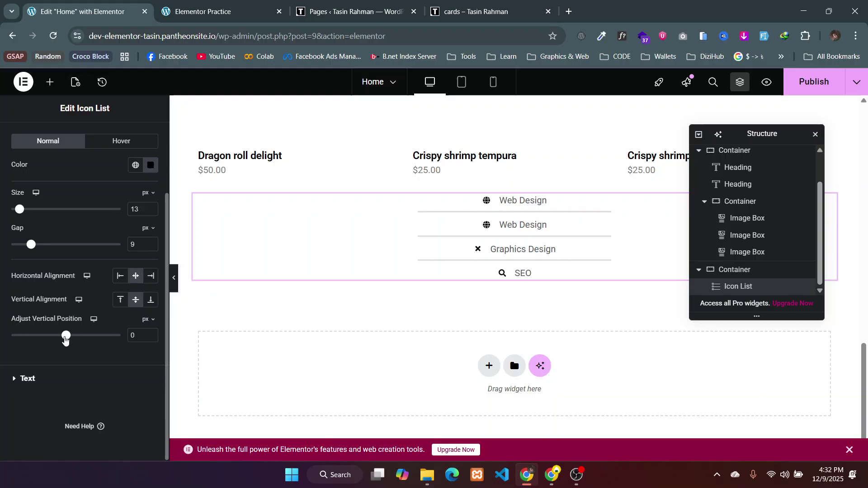
left_click_drag(64, 340, 67, 319)
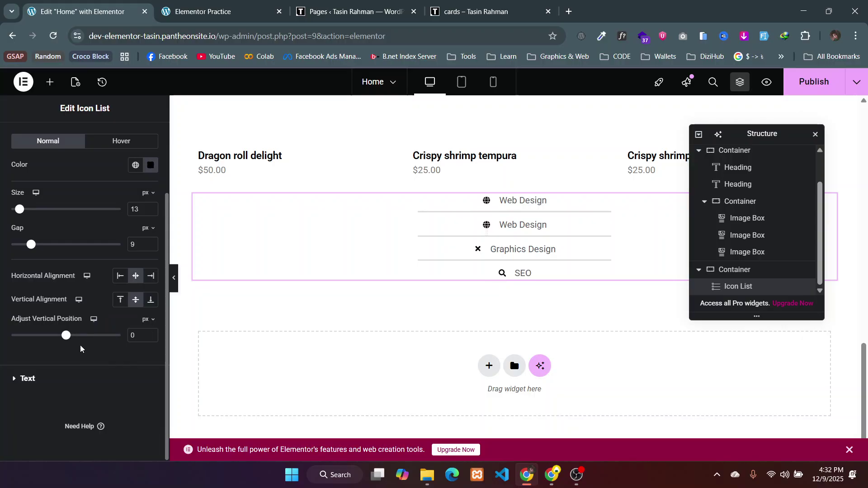
- Look through the icon list's text styling options, including the typography settings
left_click(68, 370)
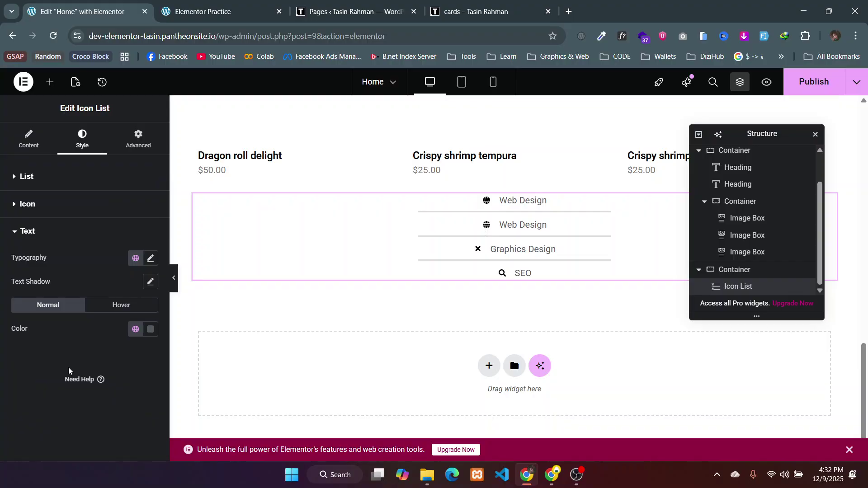
left_click(146, 257)
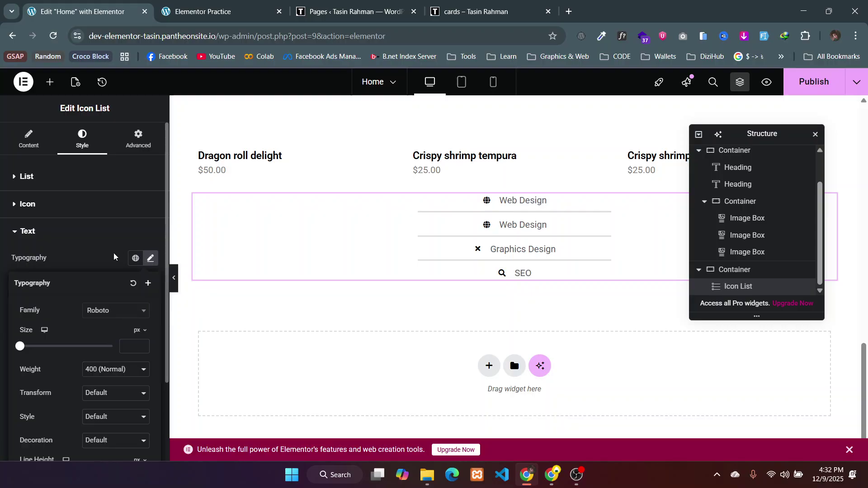
scroll(112, 253, "down", 2)
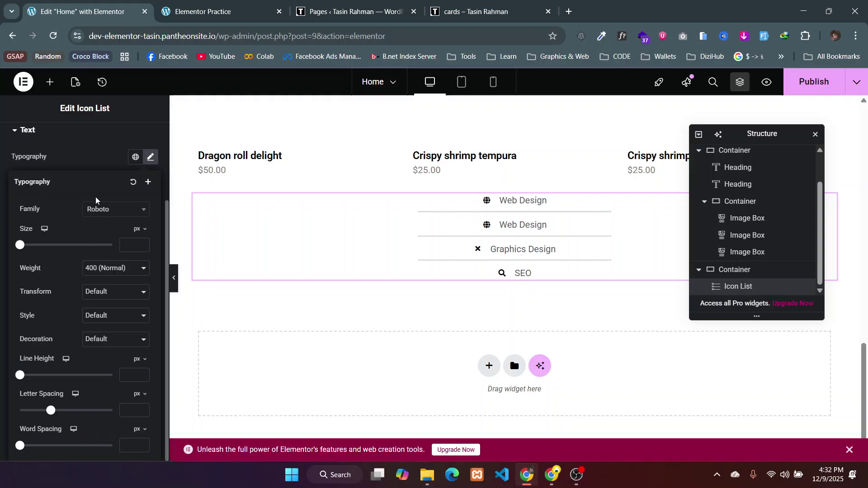
left_click(95, 162)
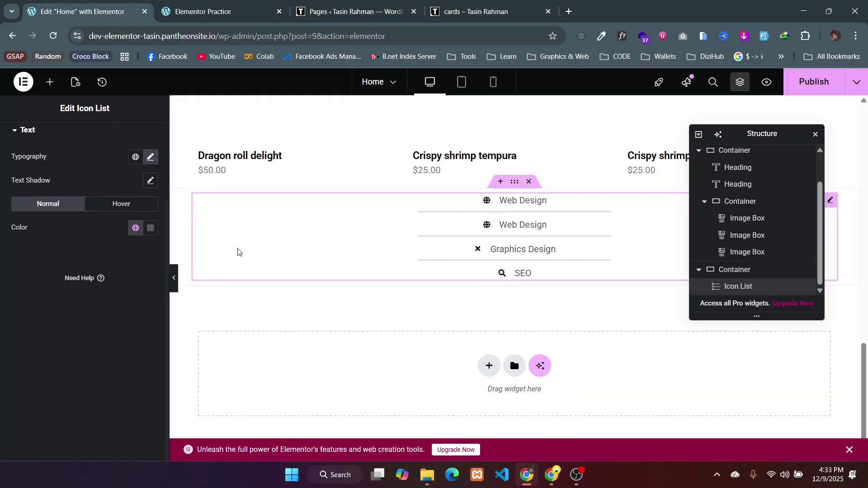
scroll(327, 258, "up", 2)
scroll(328, 259, "down", 3)
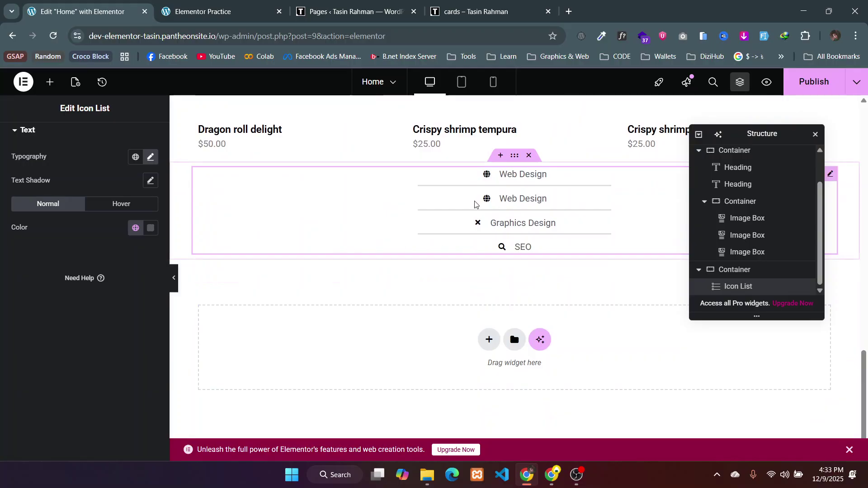
scroll(491, 197, "up", 2)
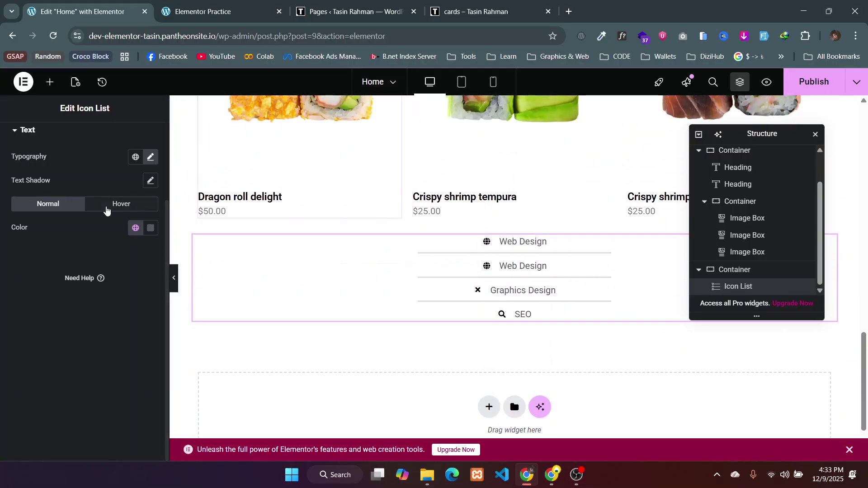
- Switch the icon list's layout to Inline
scroll(107, 209, "up", 3)
left_click(29, 142)
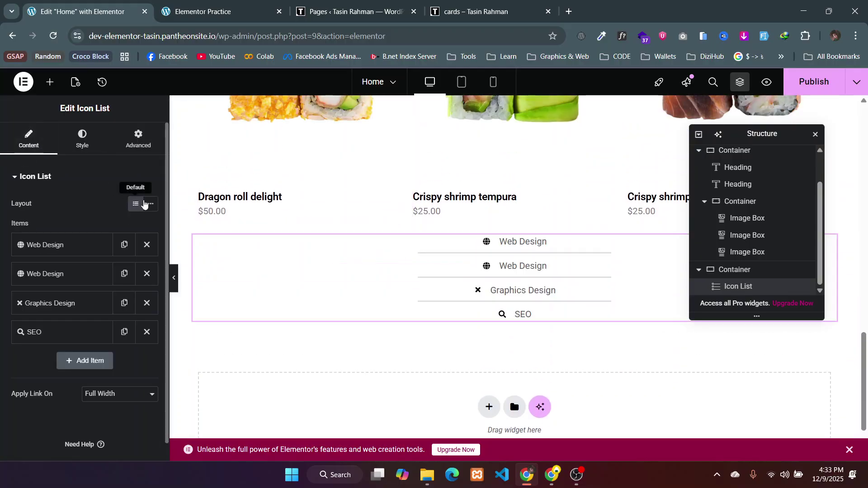
left_click(150, 204)
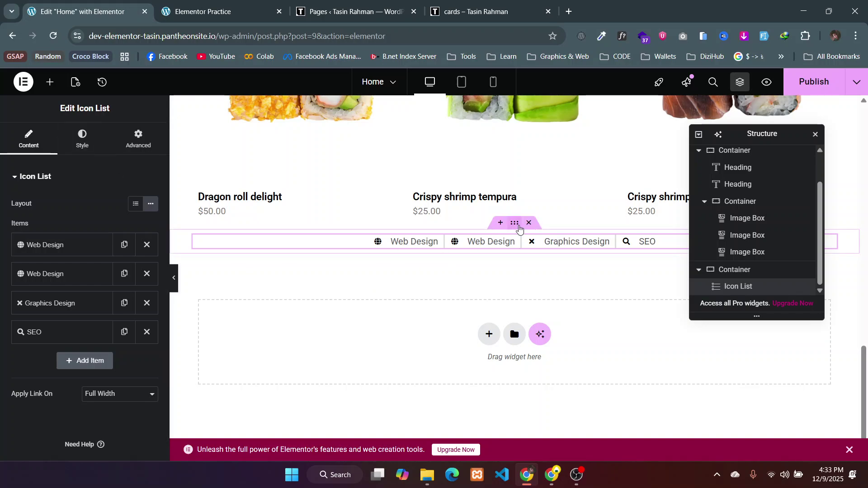
- Unlink the margin values of the container around the icon list and set its top margin to 50 px
left_click(515, 223)
left_click(137, 139)
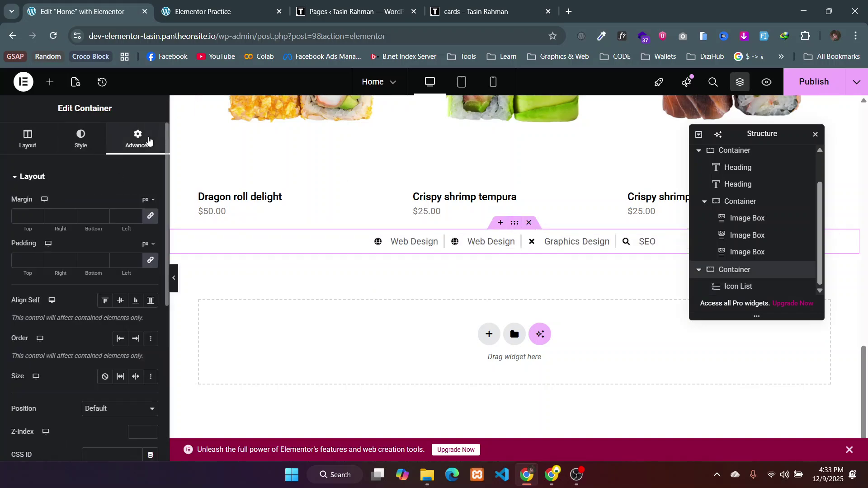
left_click(150, 215)
double_click(24, 216)
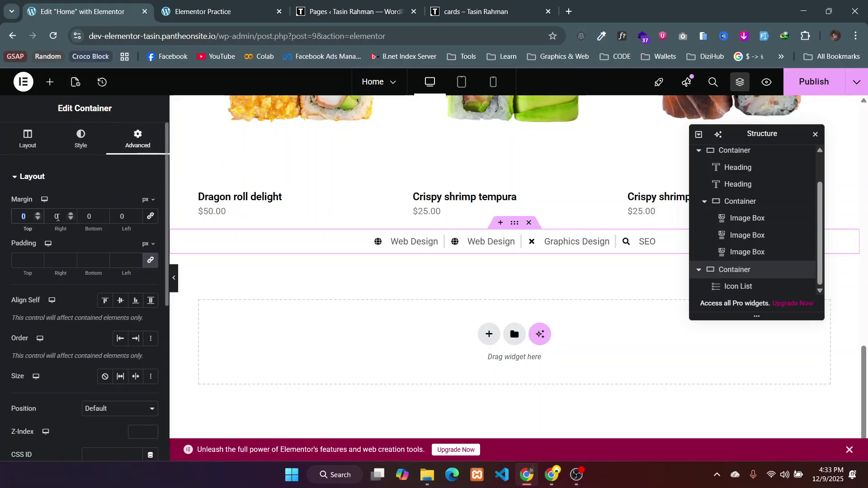
type("50")
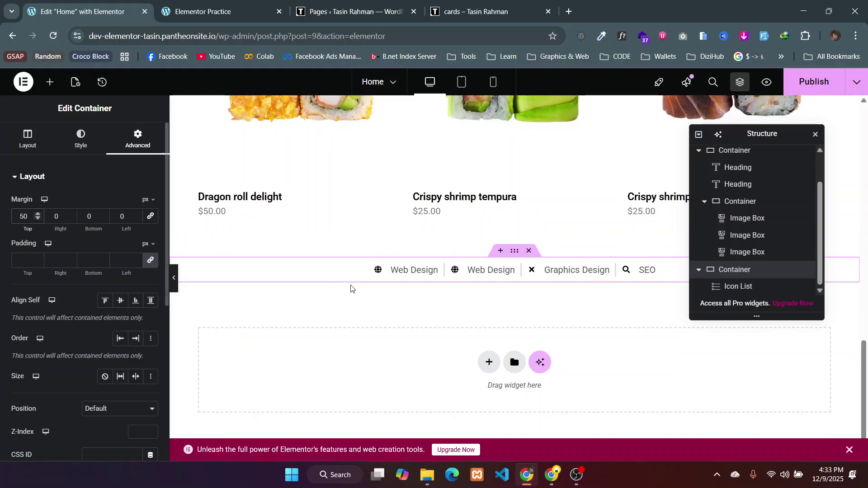
left_click(27, 138)
scroll(69, 296, "down", 4)
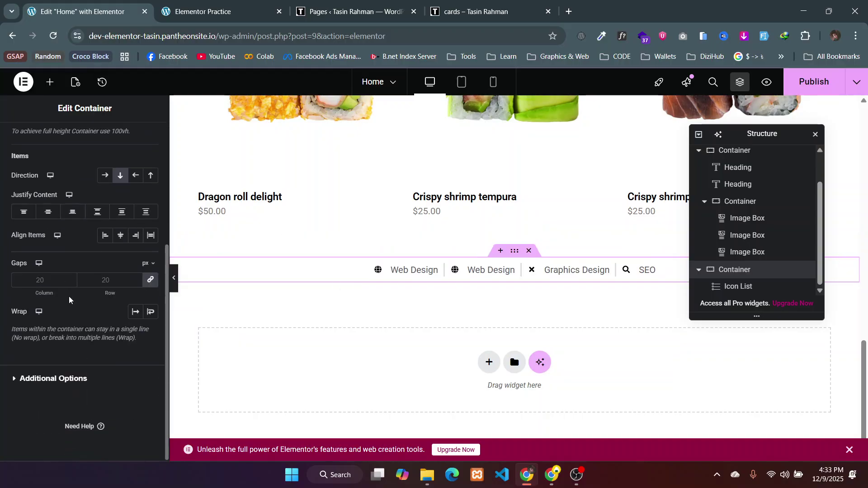
- Change the text of the first icon list item to Sushi
left_click(385, 270)
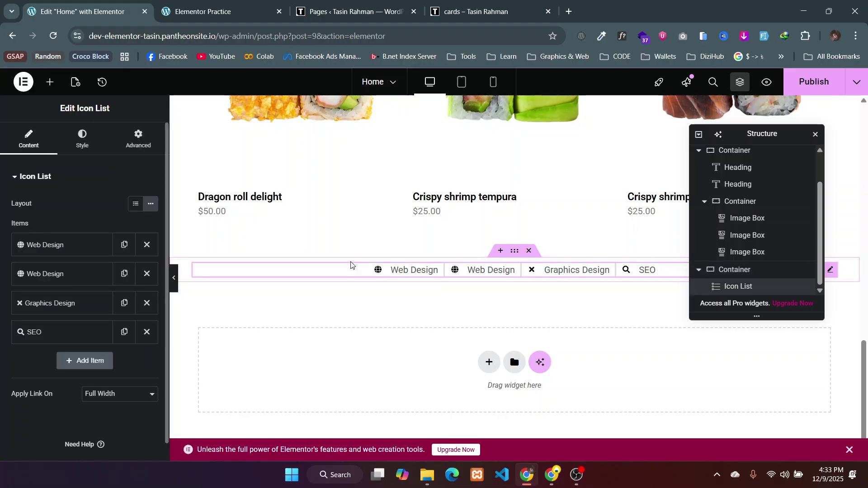
left_click(77, 249)
left_click(72, 286)
key("ctrl+a")
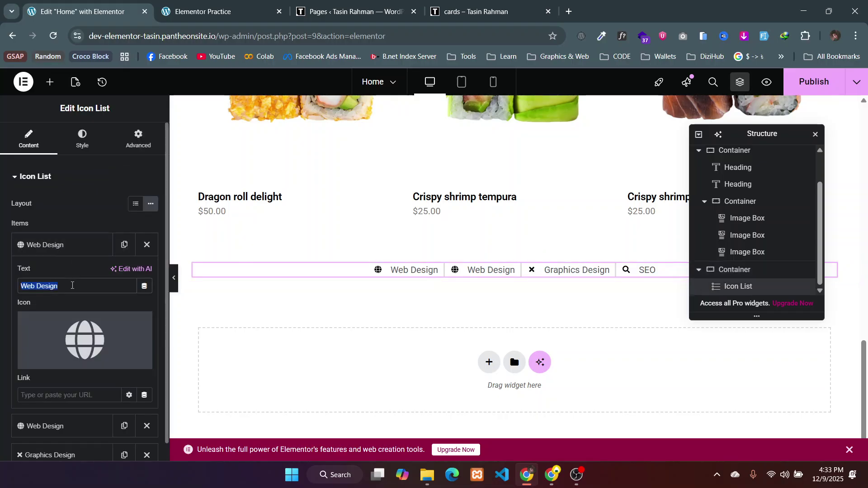
type("Sushi")
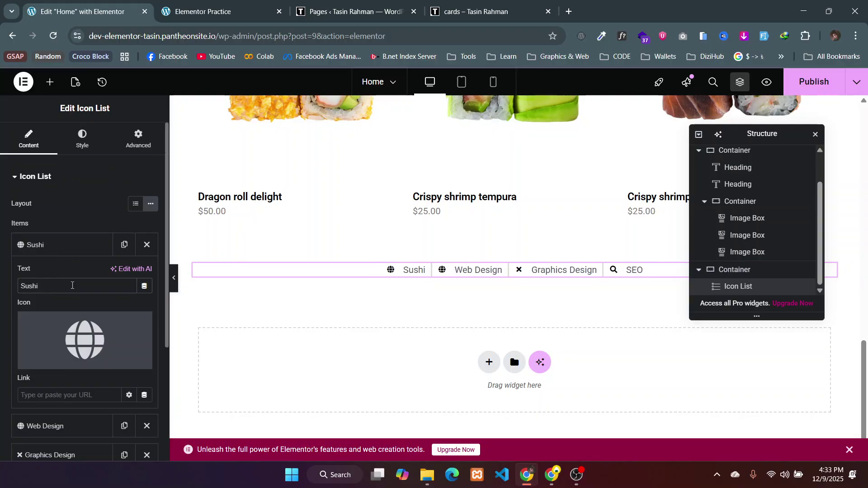
left_click(38, 244)
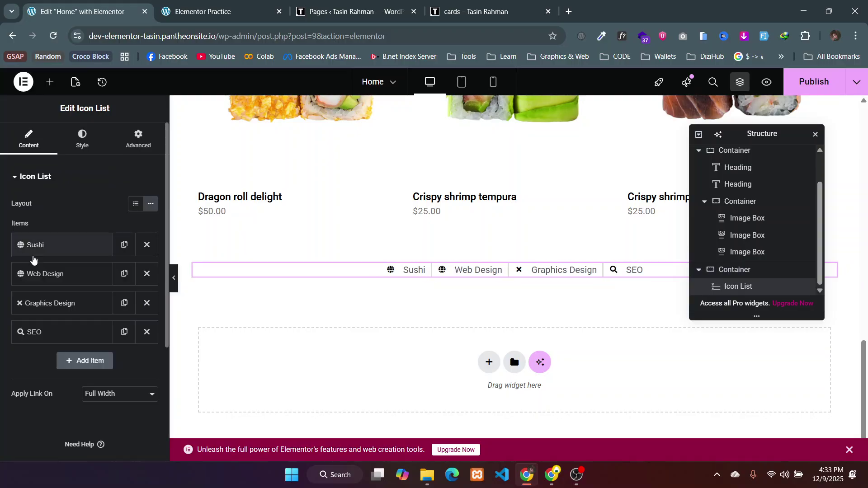
- Change the second list item's text to Japanese and delete the Graphics Design item
left_click(78, 281)
key("ctrl+a")
type("Japanese")
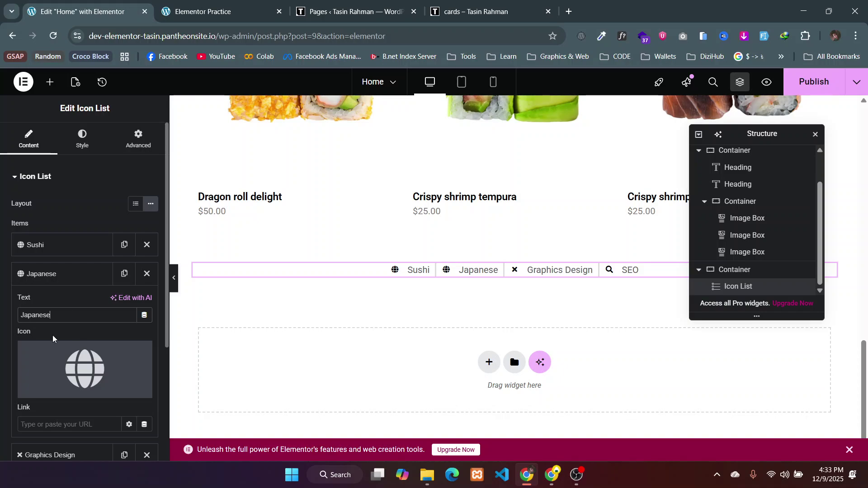
left_click(26, 274)
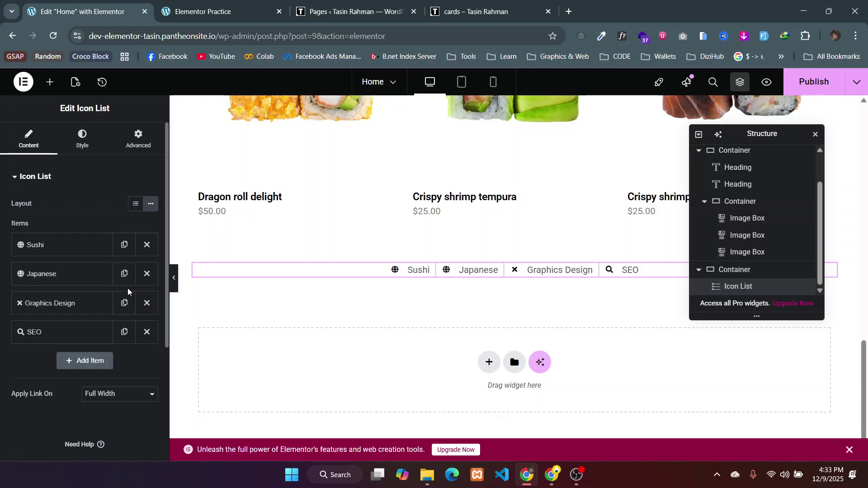
left_click(147, 303)
- Replace the SEO item's icon with Globe from the icon library and change its text to Thai
left_click(64, 312)
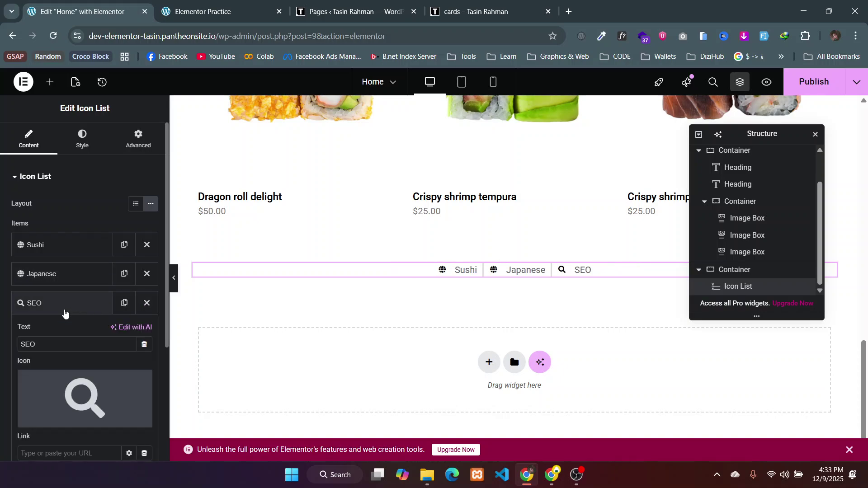
left_click(72, 374)
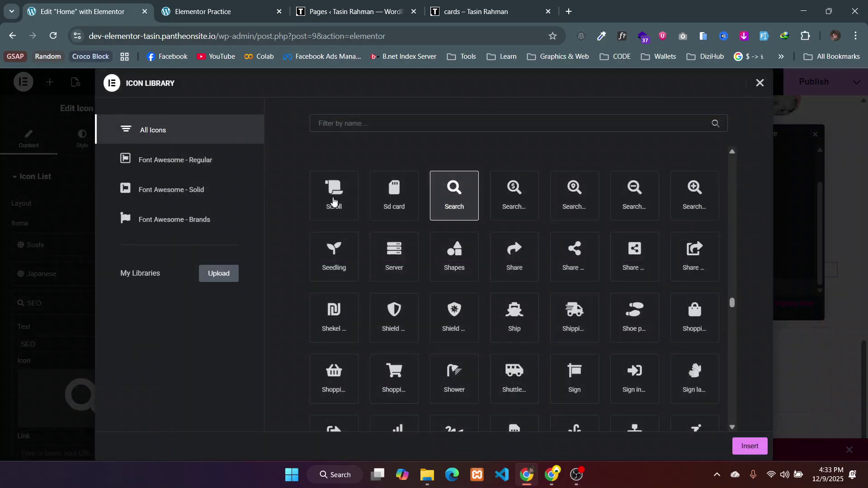
left_click(373, 125)
type("glob")
left_click(352, 199)
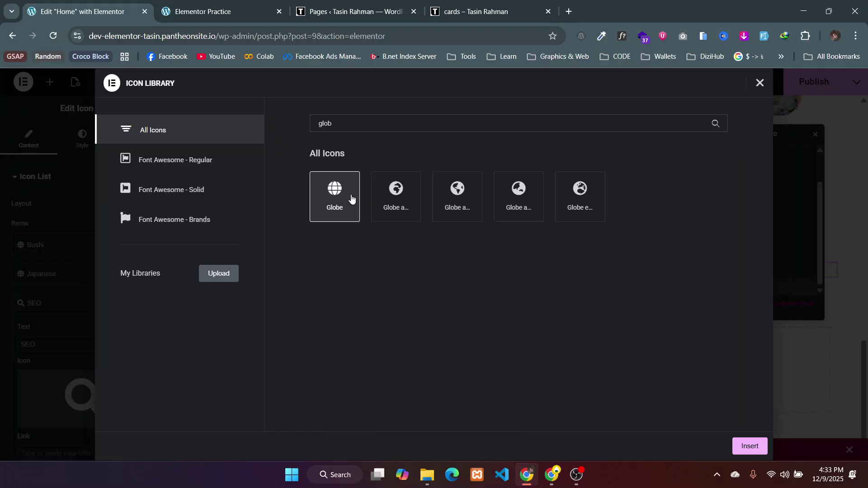
left_click(750, 448)
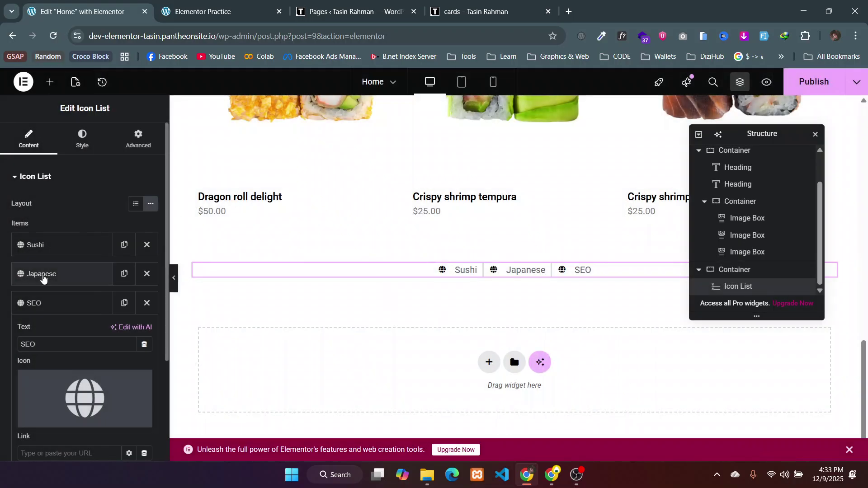
double_click(44, 343)
type("Thai")
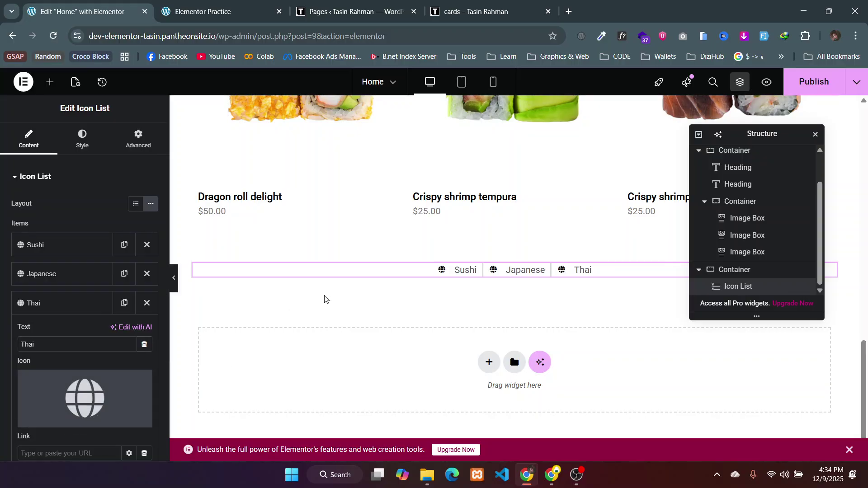
- Set the icon list's text typography to size 20 px and weight 600 (Semi Bold)
left_click(83, 137)
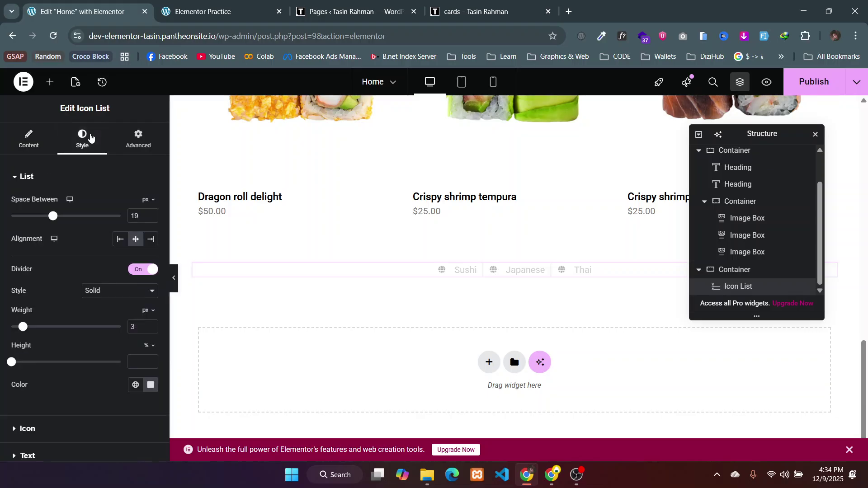
scroll(28, 370, "down", 2)
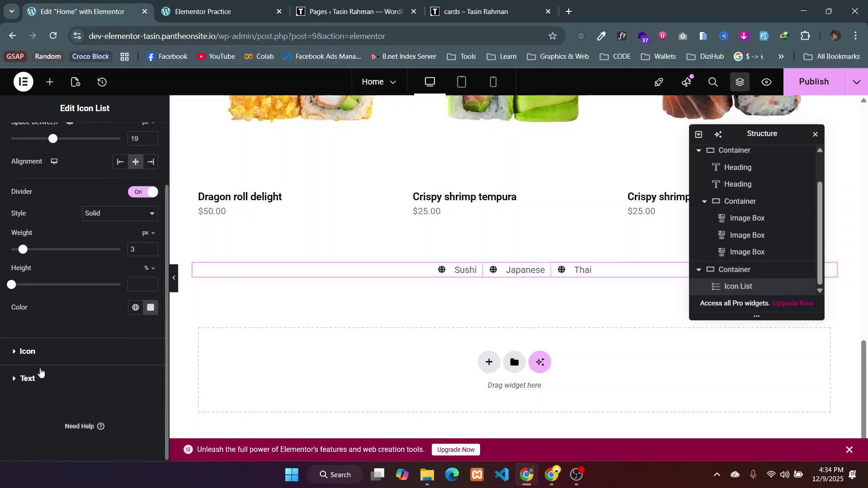
left_click(38, 379)
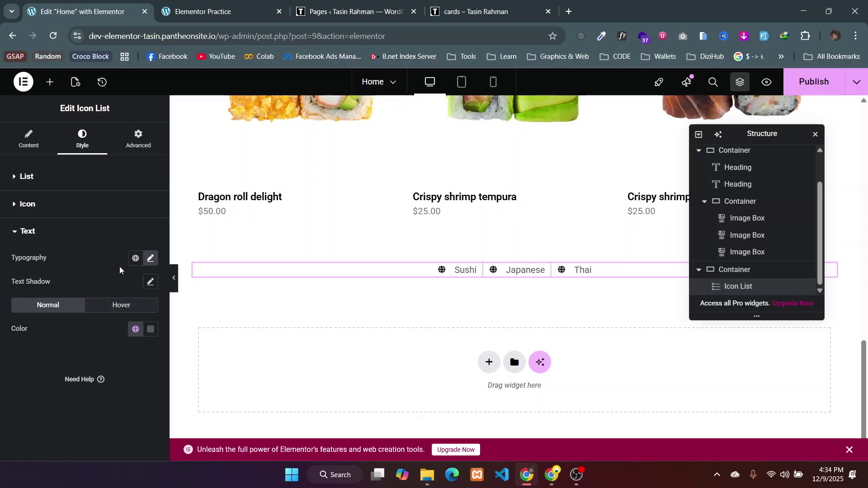
left_click(151, 258)
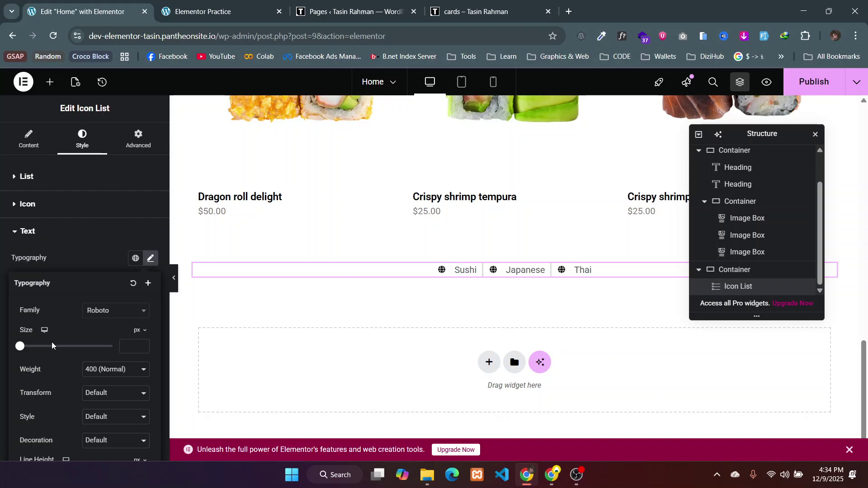
left_click_drag(21, 347, 29, 347)
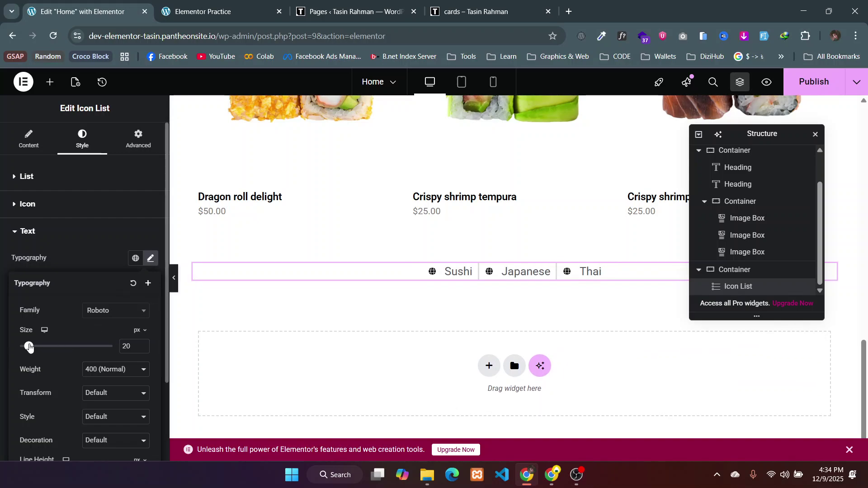
left_click(88, 369)
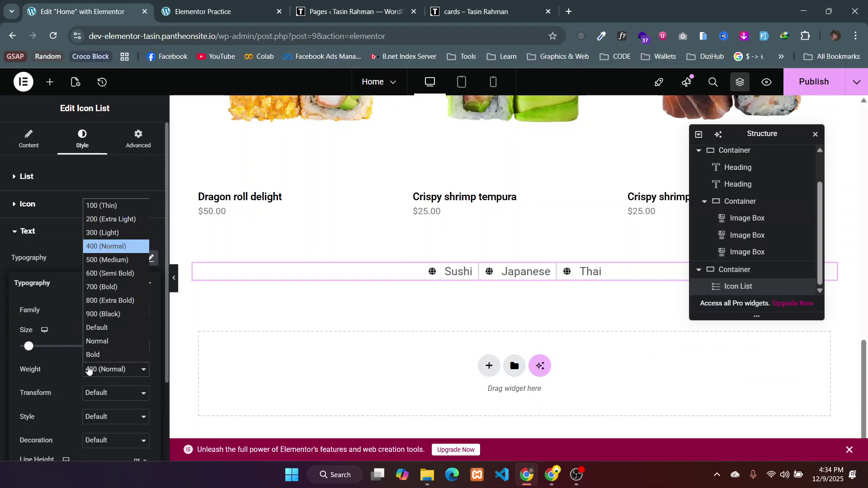
left_click(148, 274)
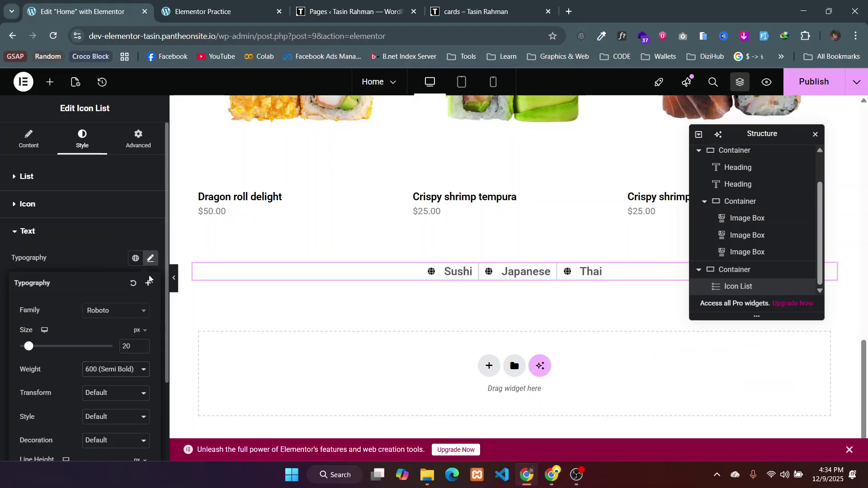
- Set the size of the icon list's icons to 20 px
left_click(76, 206)
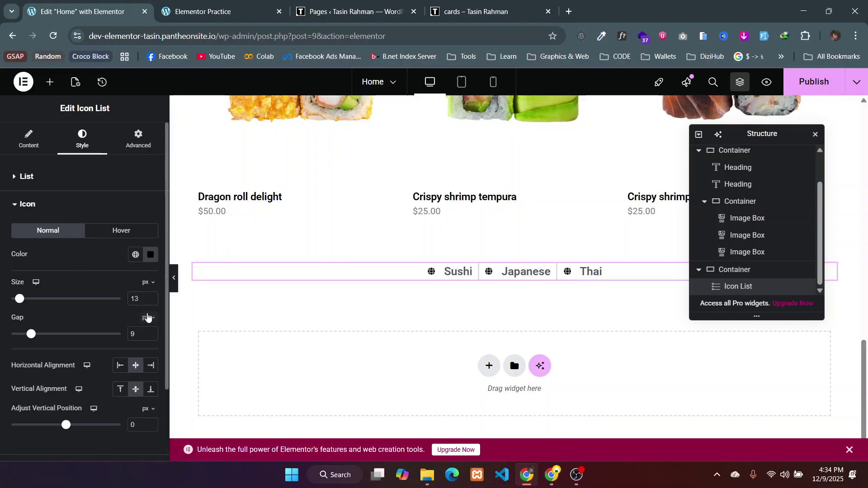
double_click(138, 298)
type("20")
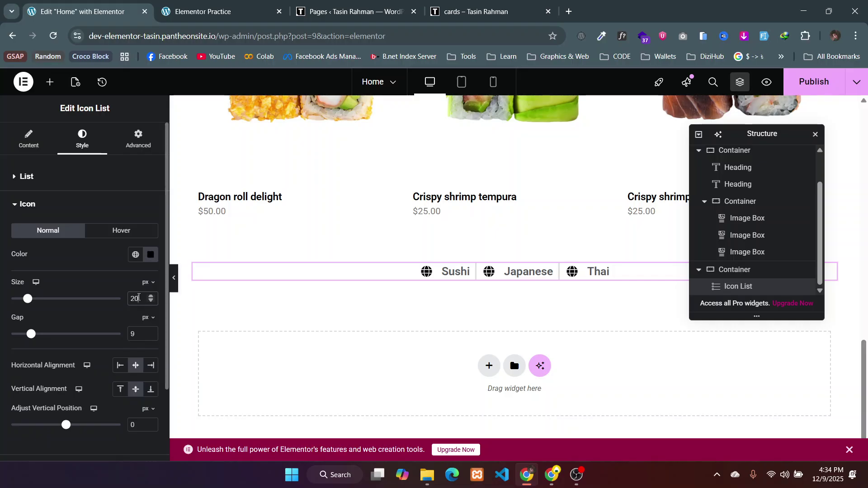
- Browse the icon library for an alternative icon for the Sushi list item
left_click(30, 137)
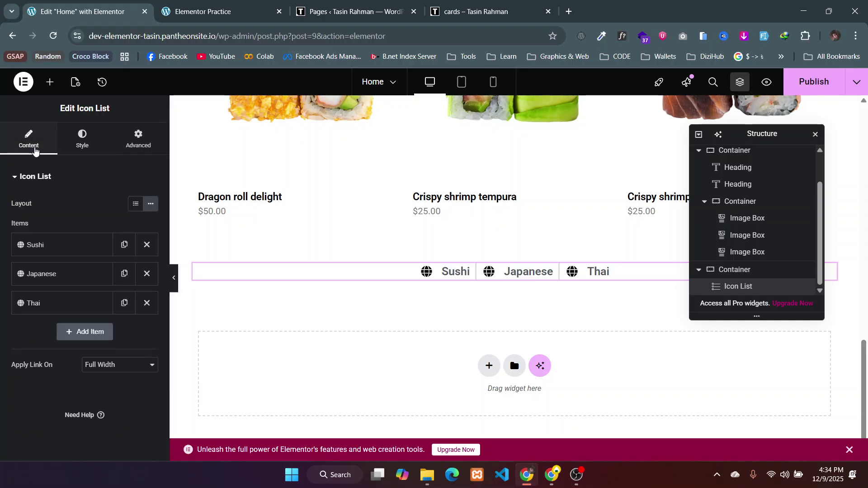
left_click(66, 246)
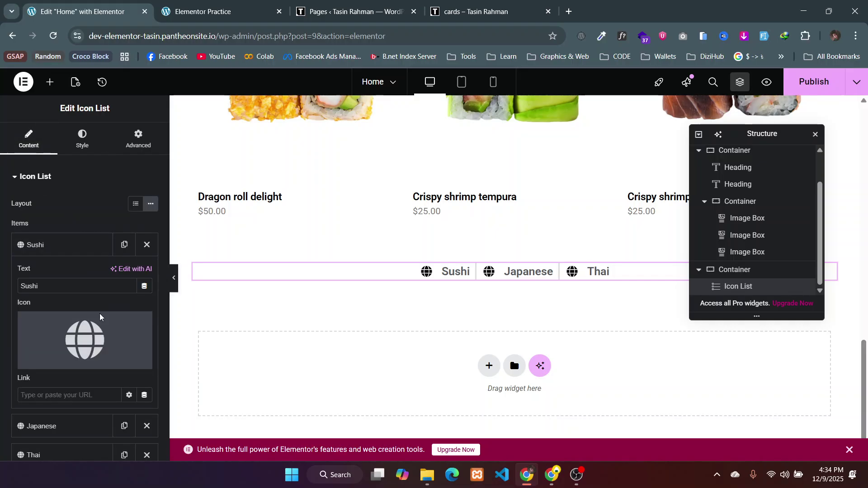
left_click(53, 362)
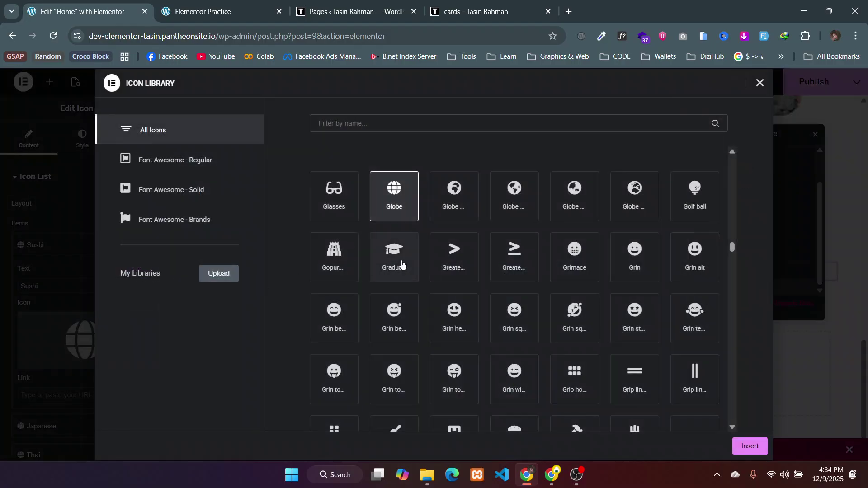
scroll(393, 264, "down", 10)
scroll(402, 264, "up", 2)
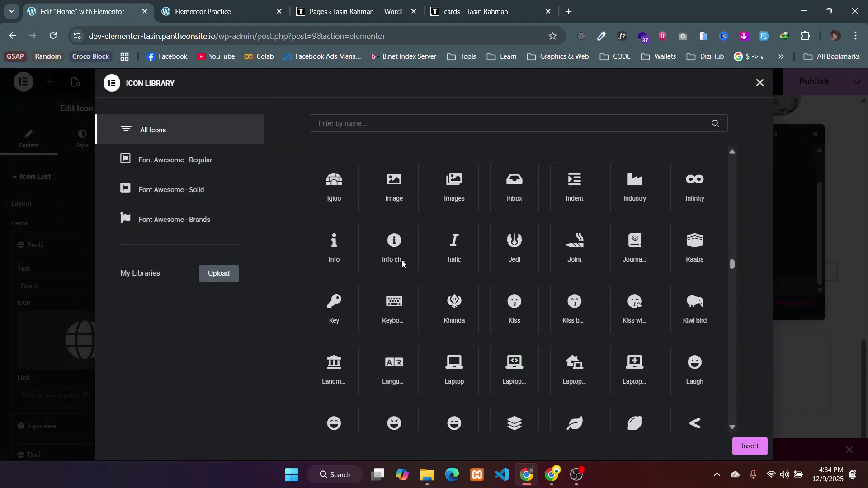
scroll(401, 264, "down", 15)
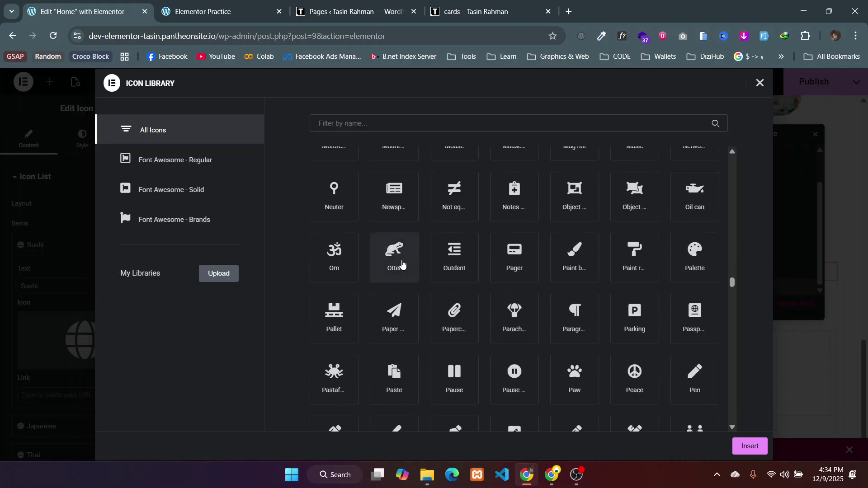
scroll(402, 264, "down", 20)
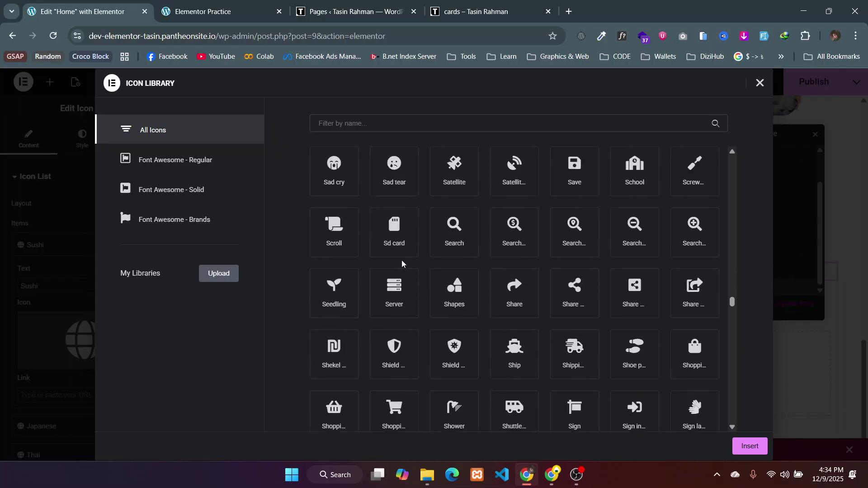
scroll(401, 264, "down", 6)
scroll(402, 264, "down", 12)
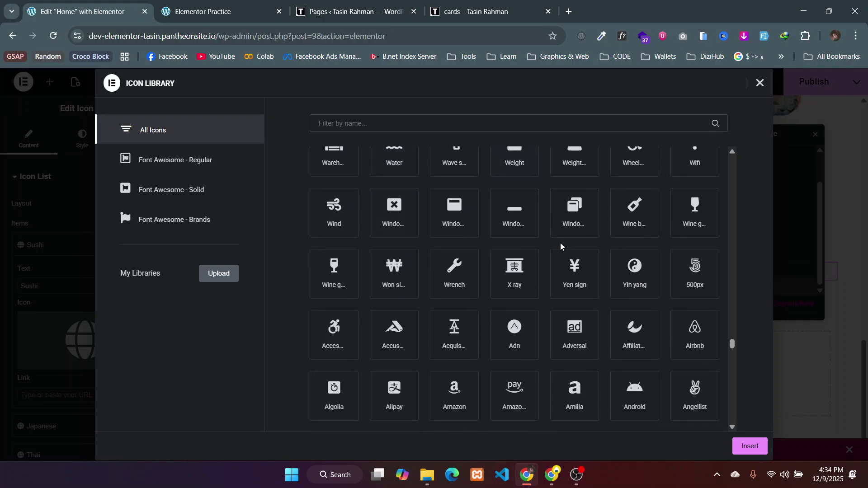
left_click(759, 83)
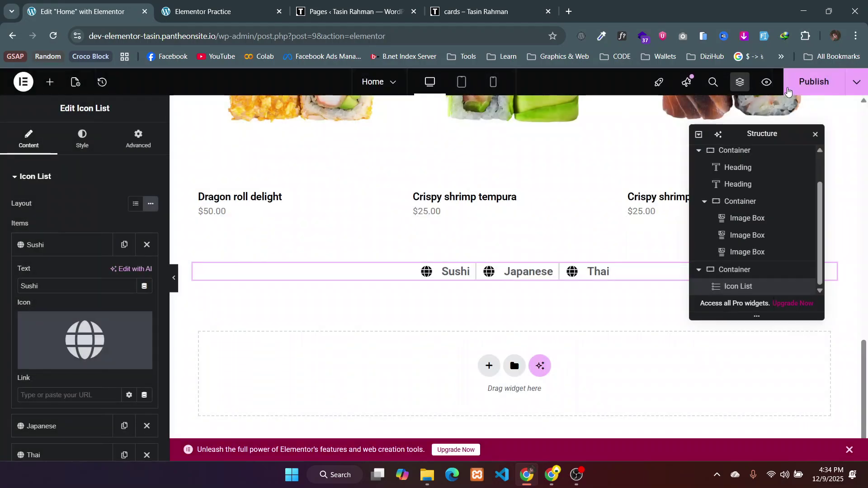
- Add a new single-column flexbox container with downward direction below the icon list
scroll(620, 232, "down", 1)
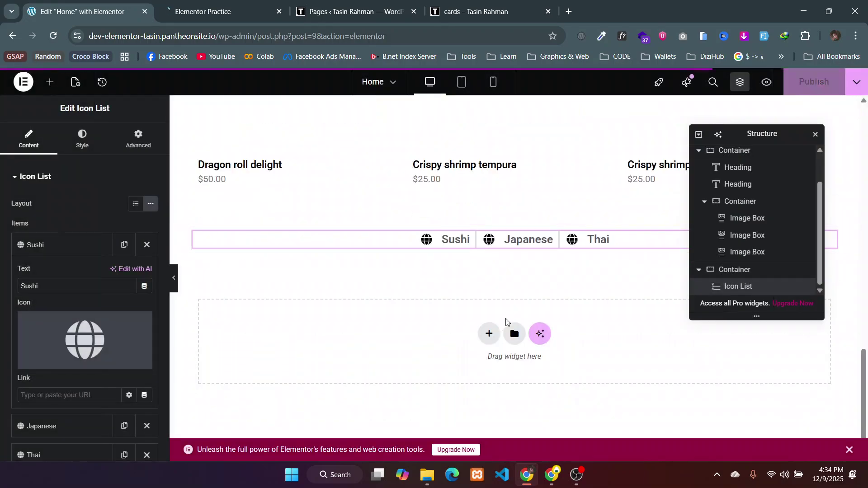
left_click(487, 334)
left_click(462, 360)
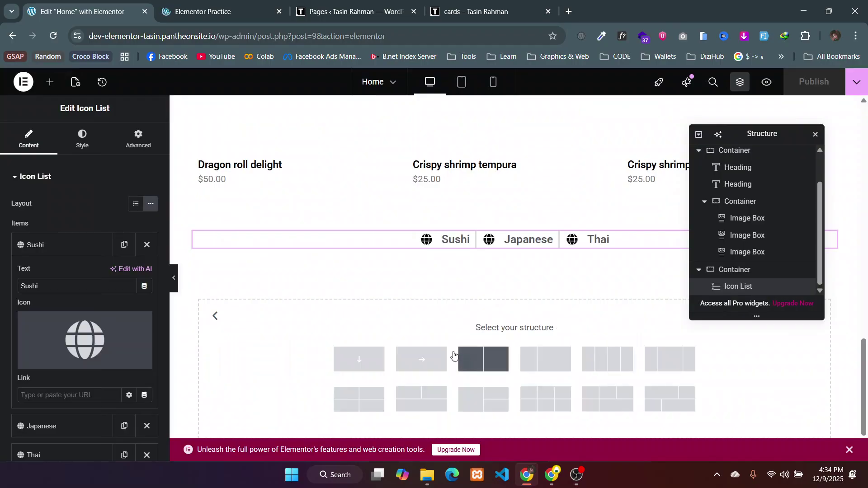
left_click(50, 82)
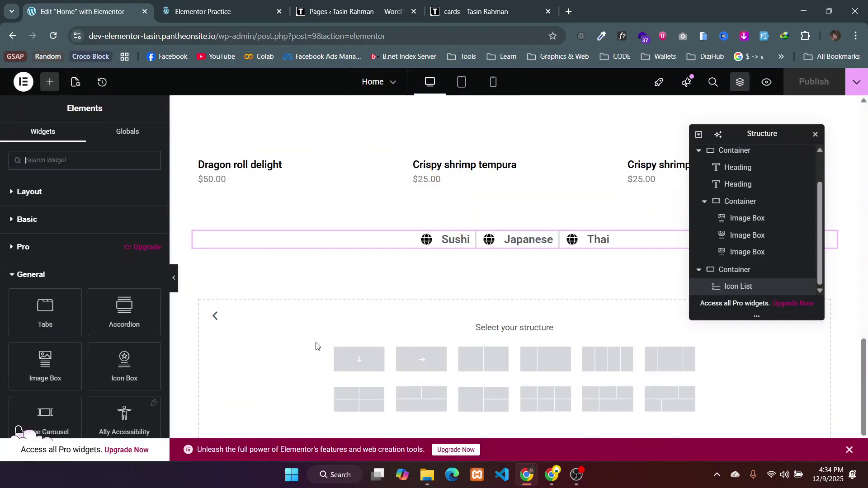
left_click(358, 359)
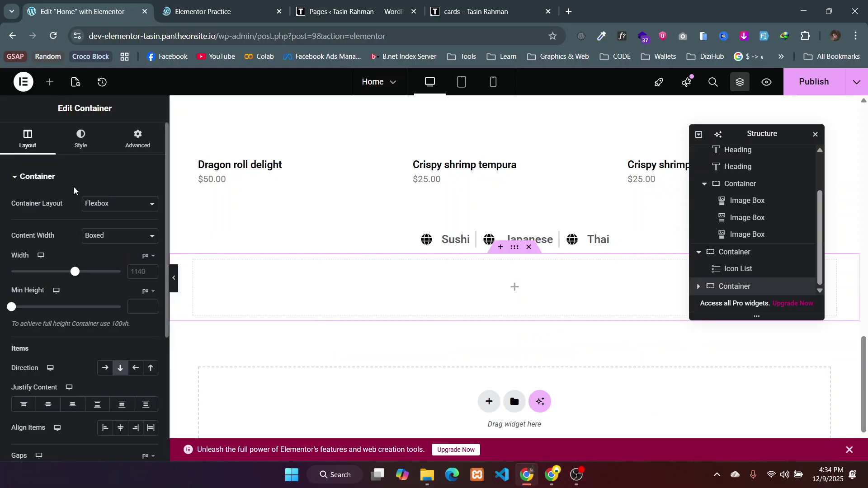
- Look through the General widgets available for the page
left_click(50, 82)
scroll(81, 305, "down", 2)
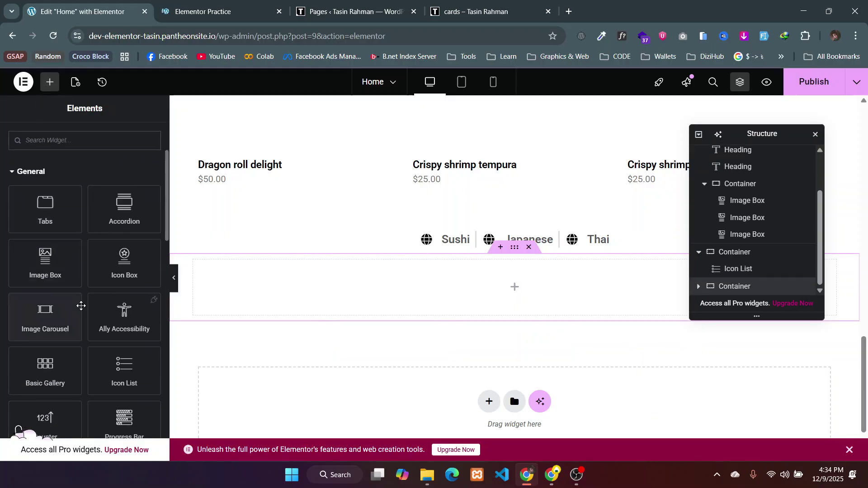
scroll(81, 305, "down", 1)
scroll(81, 305, "down", 2)
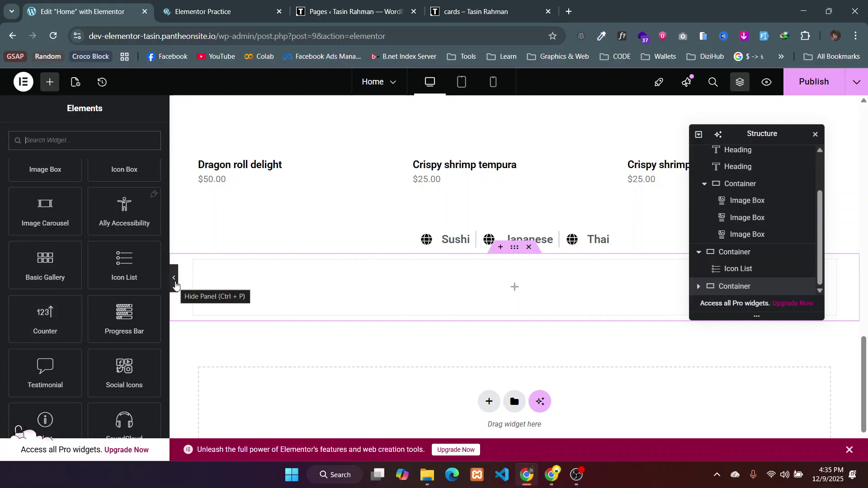
left_click(387, 240)
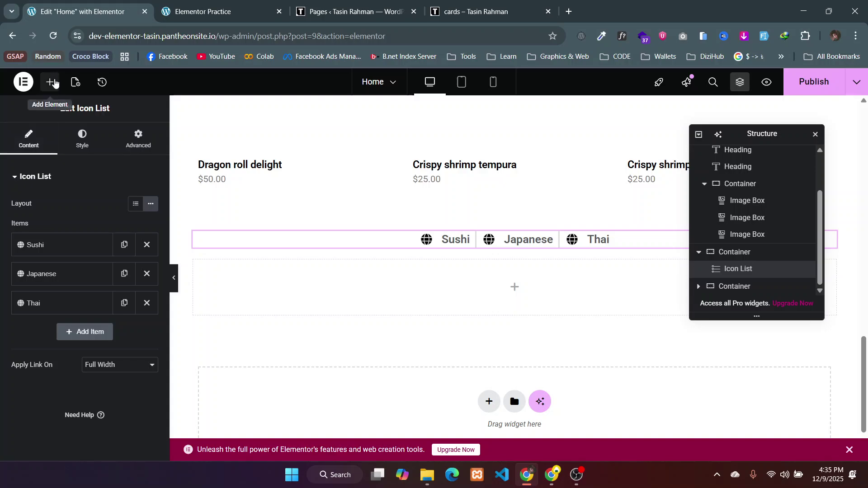
left_click(51, 83)
scroll(56, 314, "down", 4)
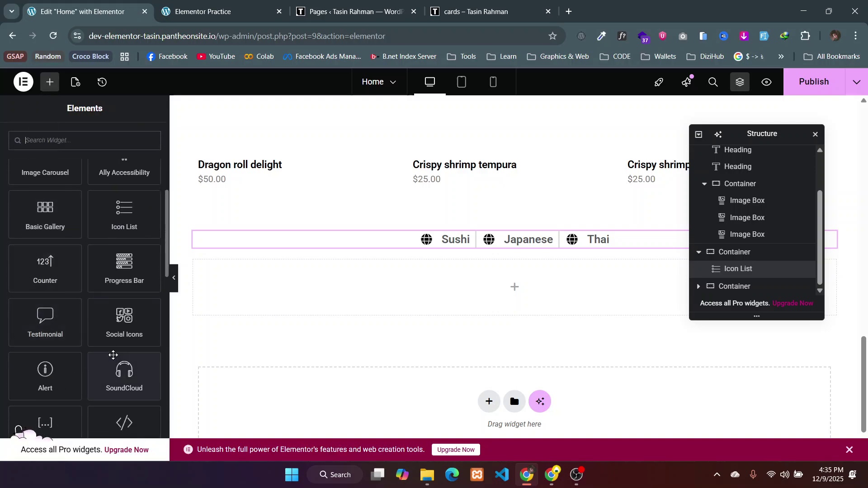
scroll(113, 355, "down", 1)
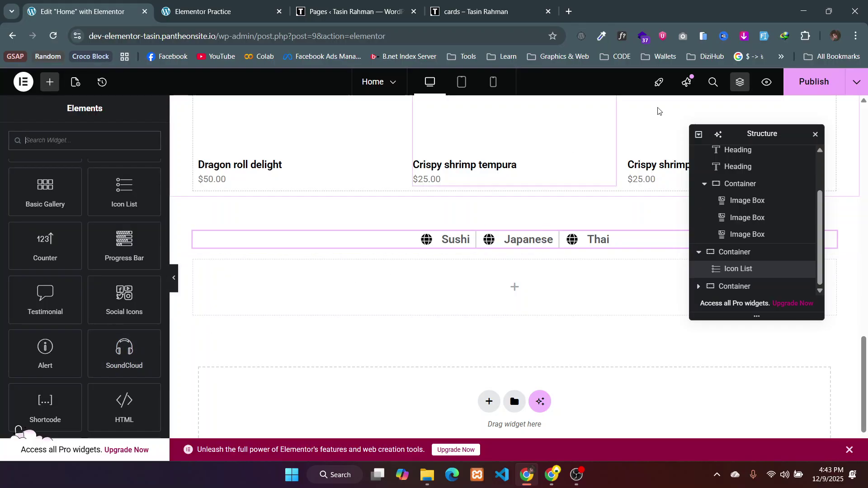
- Publish the page and turn off the divider between the icon list's items
left_click(797, 85)
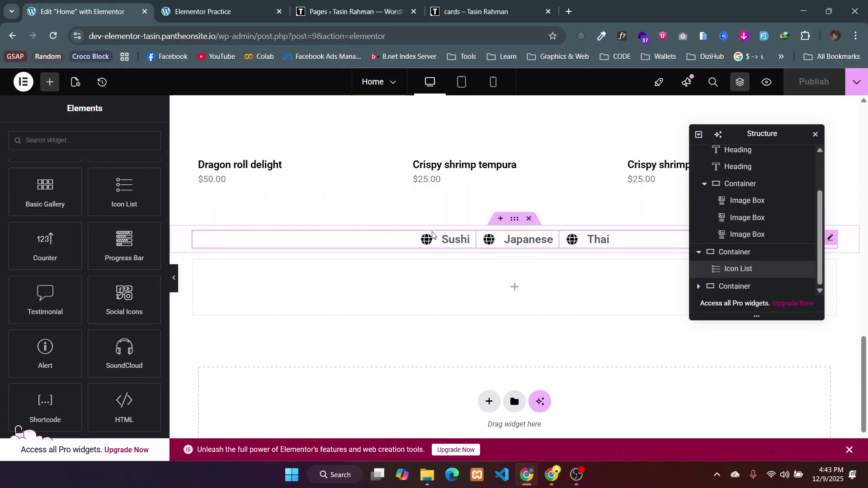
left_click(357, 236)
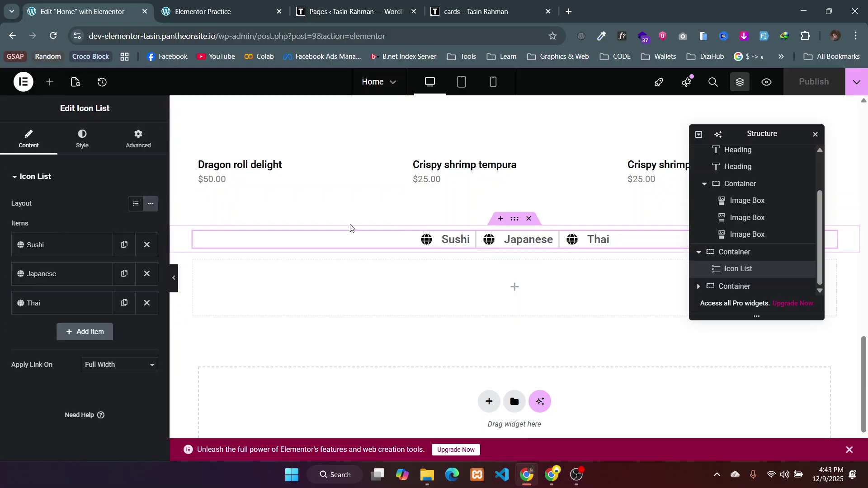
left_click(81, 141)
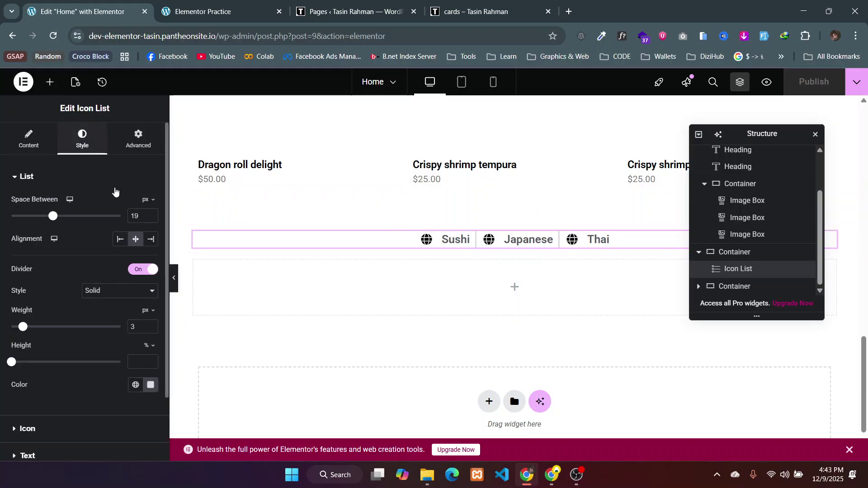
left_click(145, 269)
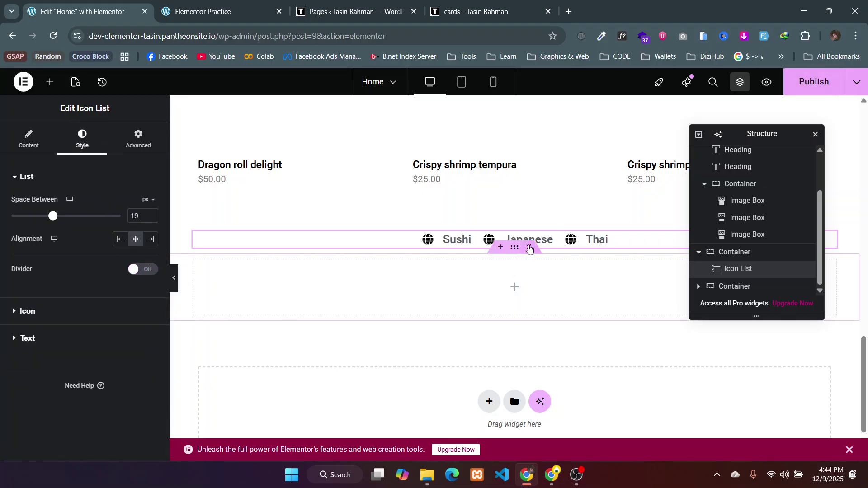
- Add a Counter widget to the empty container below the icon list
left_click(511, 249)
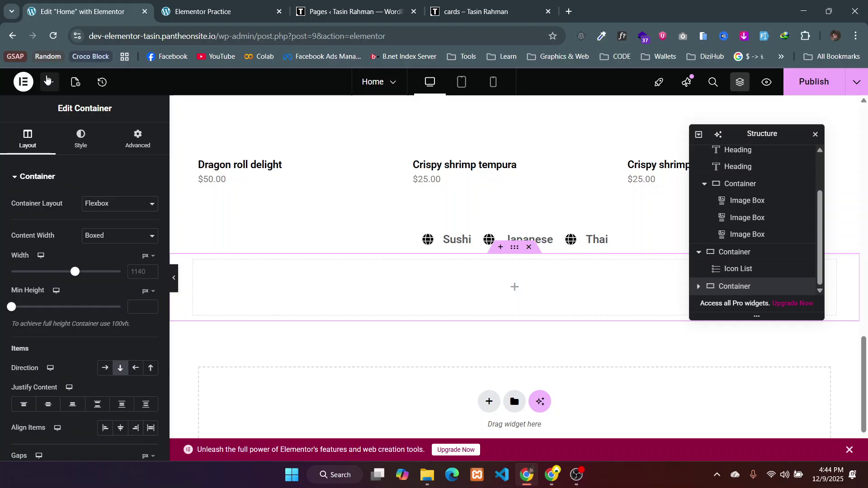
left_click(50, 81)
scroll(62, 315, "down", 5)
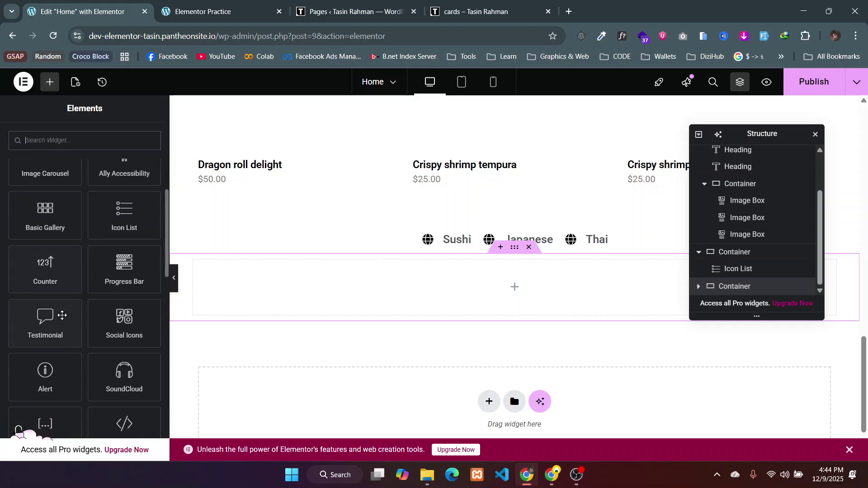
left_click(46, 264)
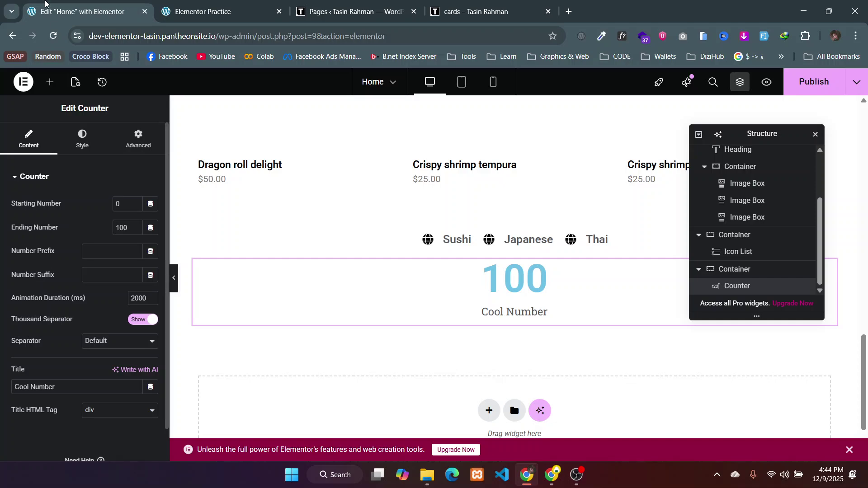
left_click(318, 4)
left_click(83, 11)
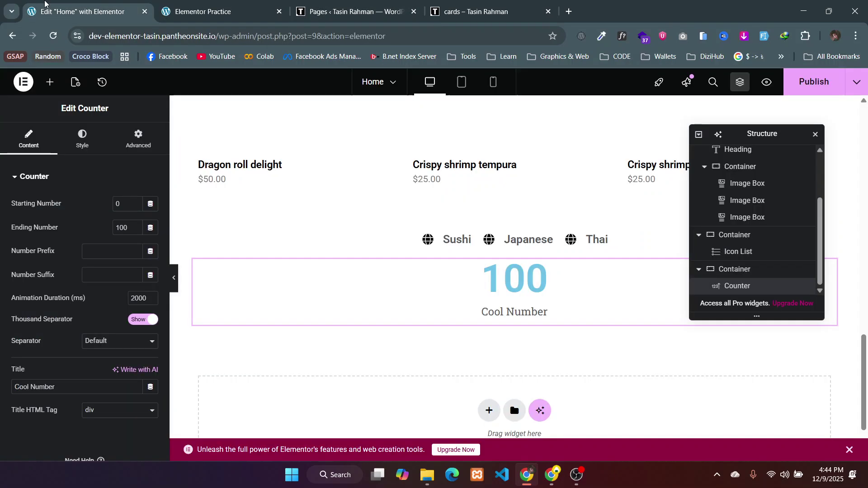
left_click(44, 84)
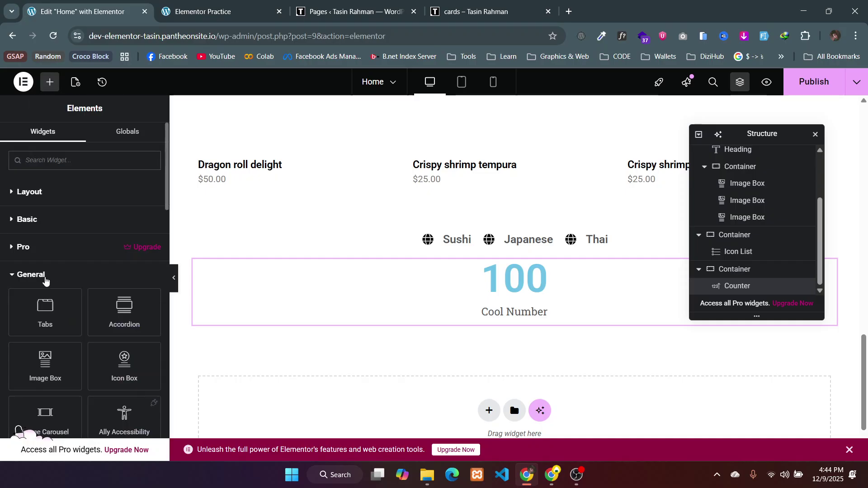
scroll(46, 280, "down", 4)
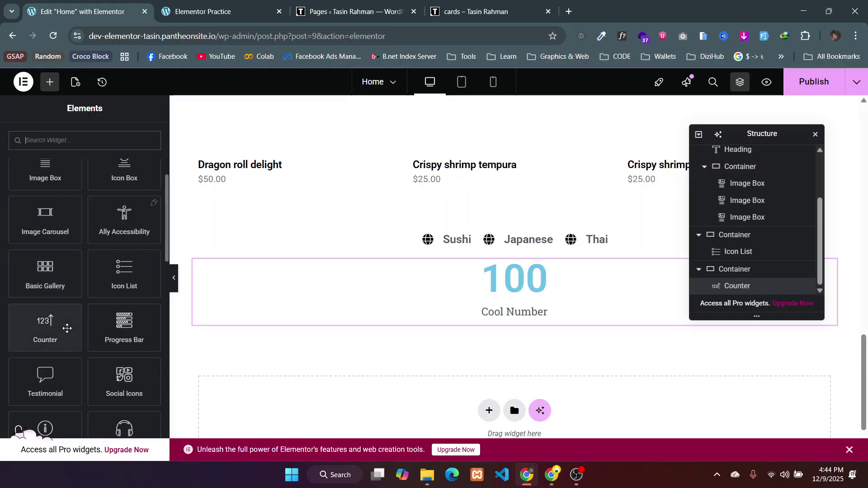
- Set the counter's ending number to 90 and its starting number to 50
left_click(479, 288)
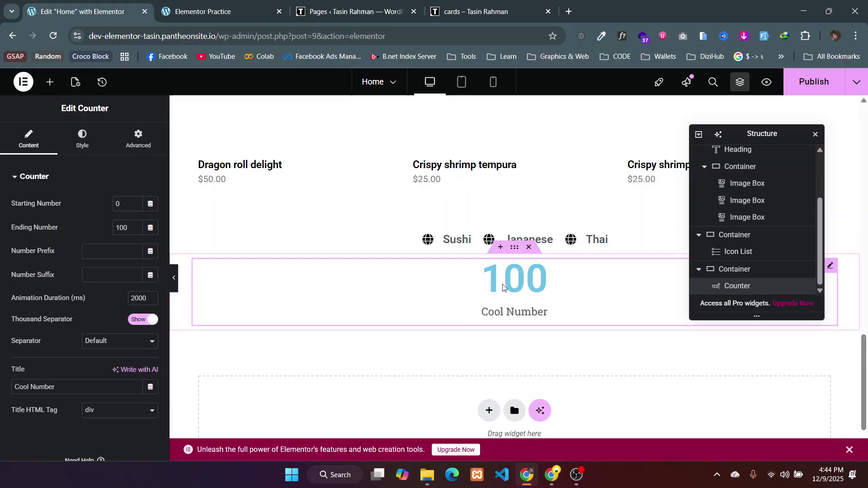
double_click(122, 227)
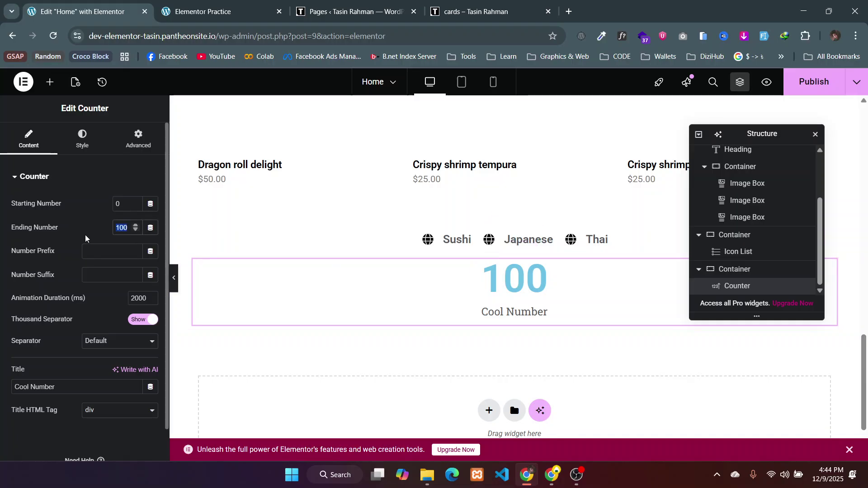
type("90")
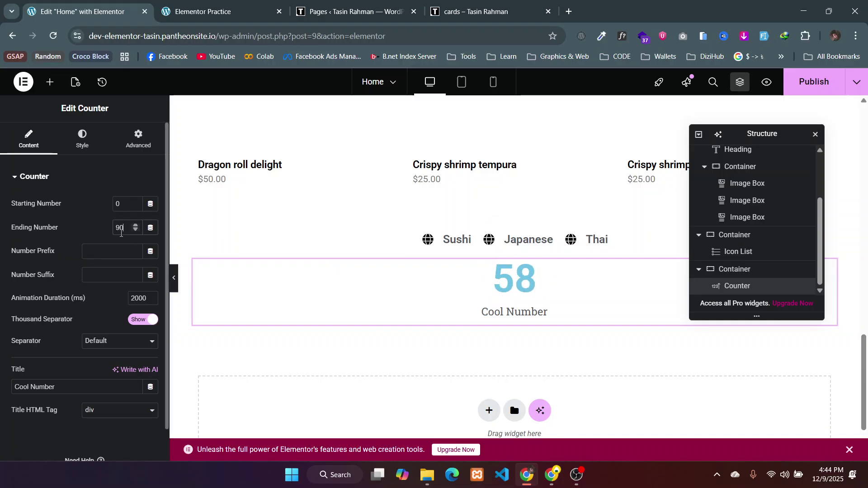
double_click(114, 205)
type("50")
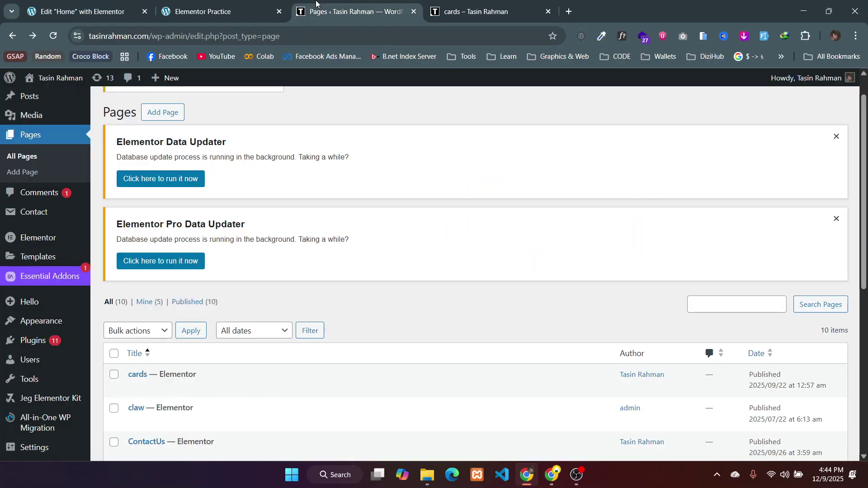
- Open the home page of the portfolio site, examine its statistics counter section, and return to the Home page editor
left_click(348, 11)
left_click_drag(150, 36, 436, 67)
key("BackSpace")
key("Return")
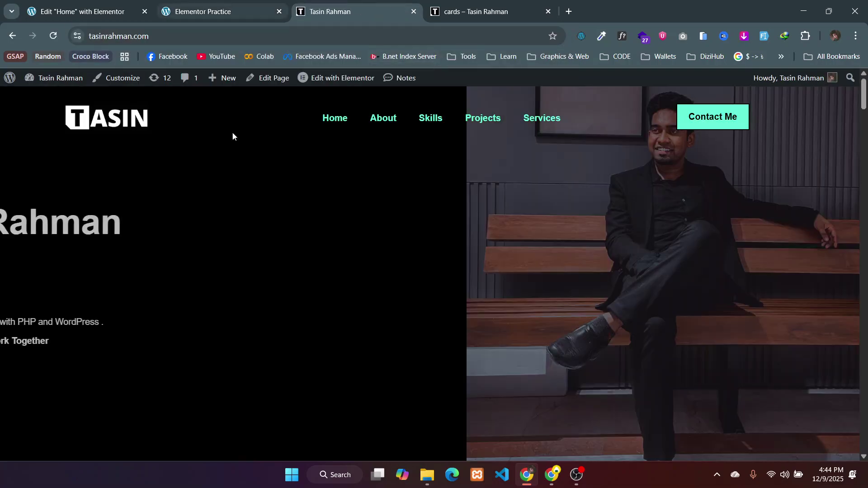
scroll(292, 324, "down", 10)
scroll(292, 324, "down", 15)
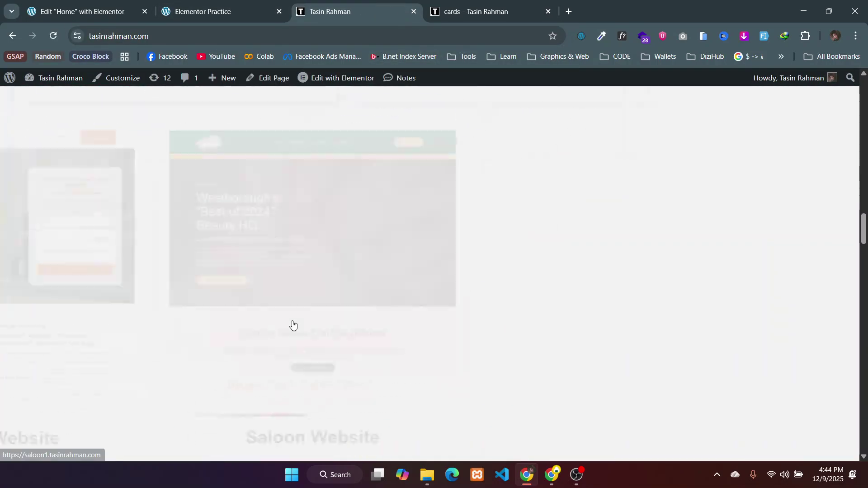
scroll(292, 321, "down", 6)
scroll(292, 322, "up", 2)
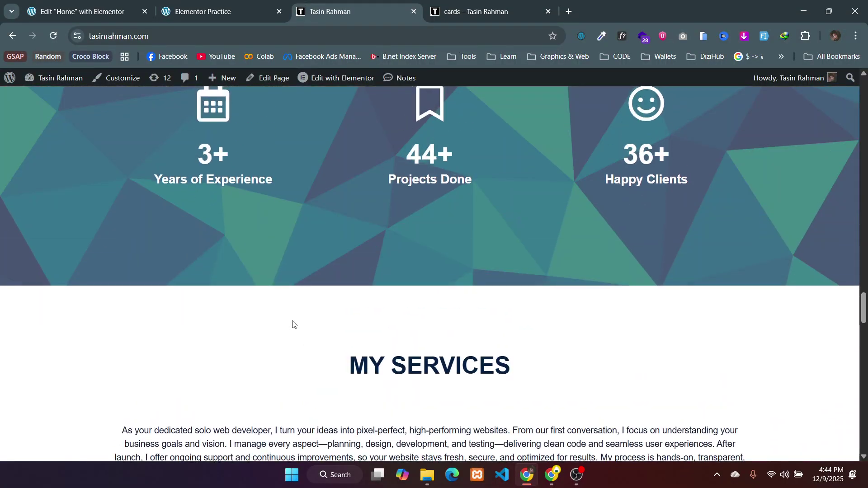
scroll(211, 212, "up", 1)
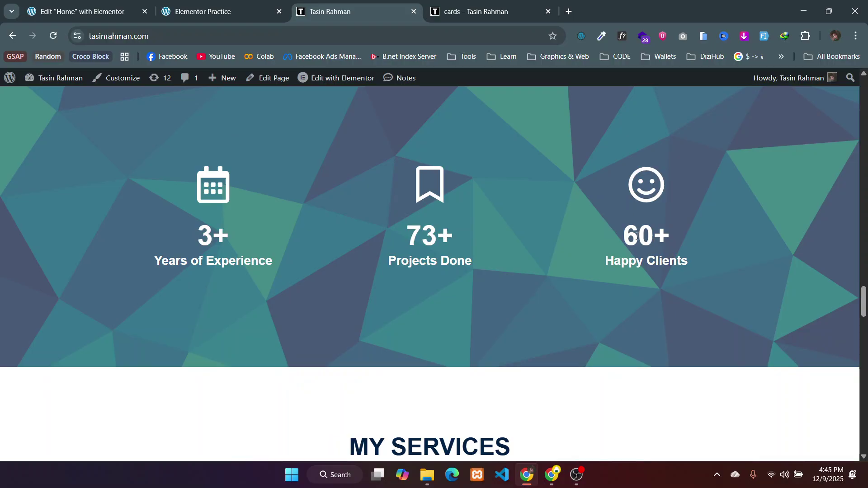
scroll(636, 235, "down", 3)
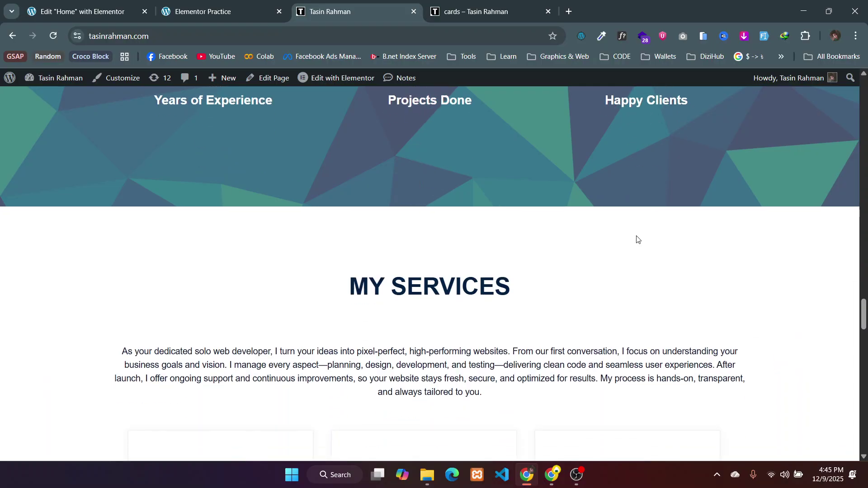
scroll(636, 235, "up", 4)
left_click(208, 11)
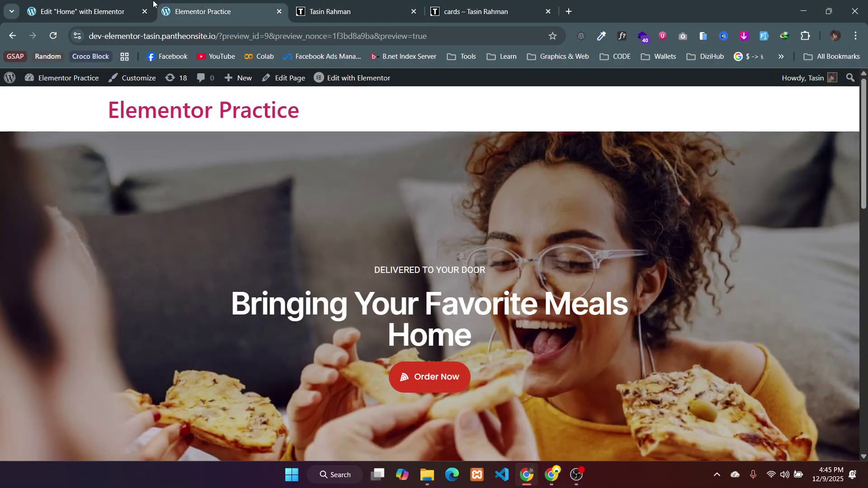
left_click(81, 11)
scroll(414, 311, "down", 1)
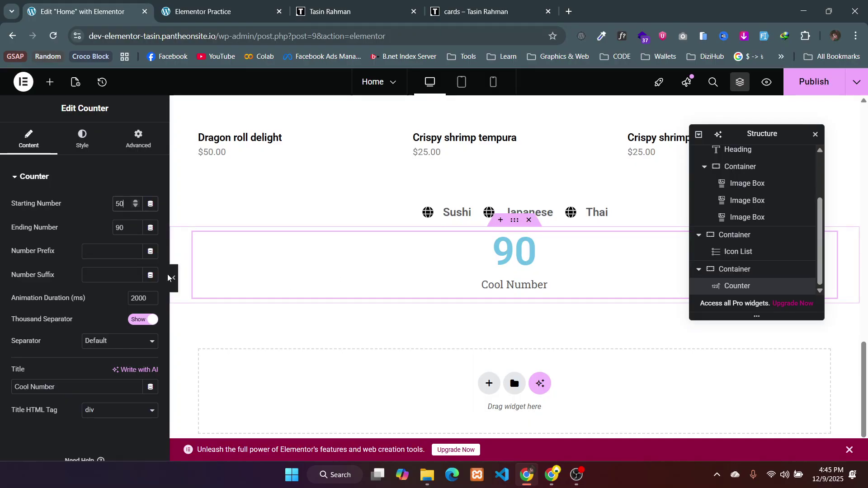
- Try "+" as the counter's number prefix and as its number suffix, clearing each again
left_click(113, 252)
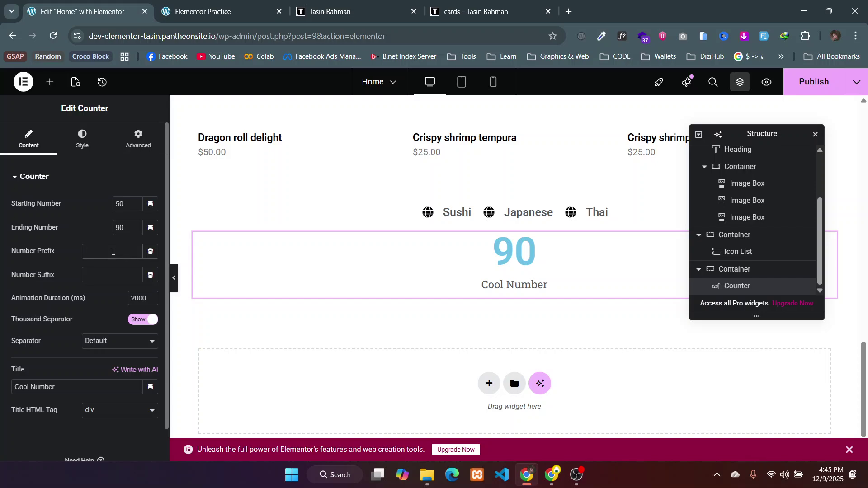
type("+")
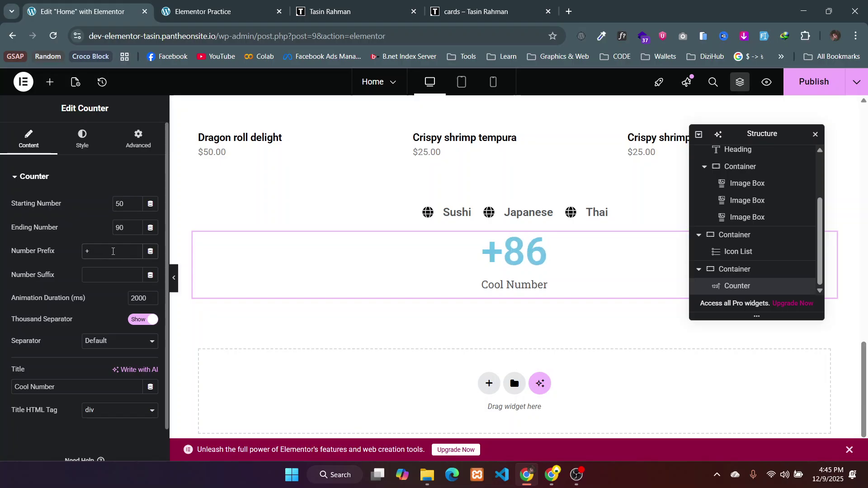
key("BackSpace")
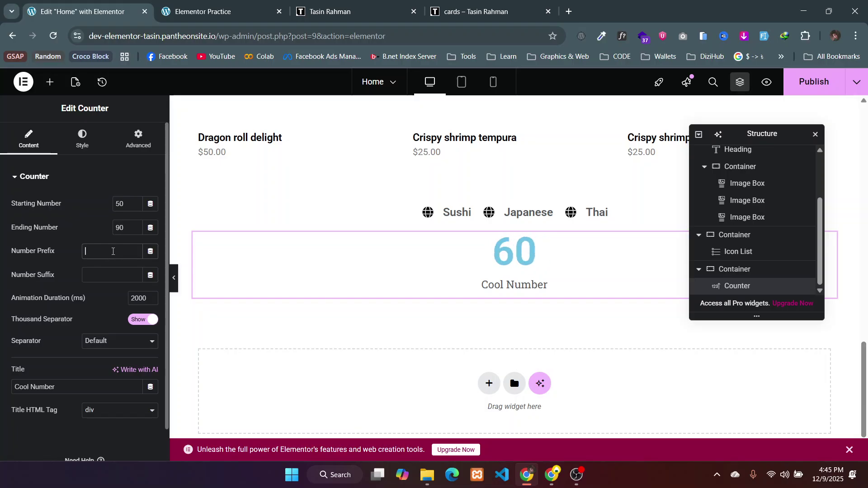
left_click(99, 279)
type("+")
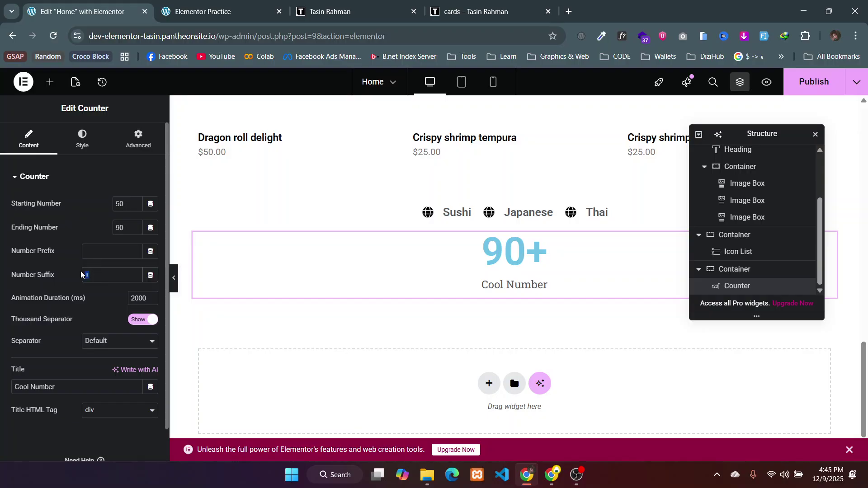
key("BackSpace")
- Give the counter a "$" prefix, an ending number of 99 and a "+" suffix
left_click(100, 255)
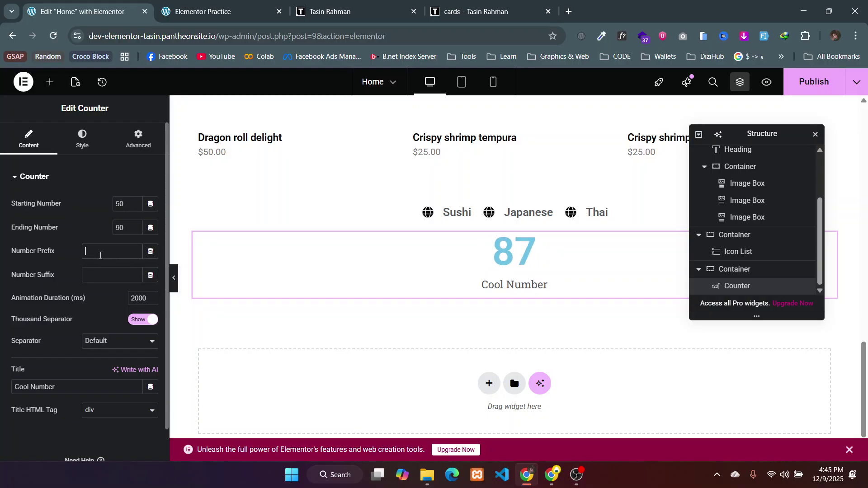
type("$")
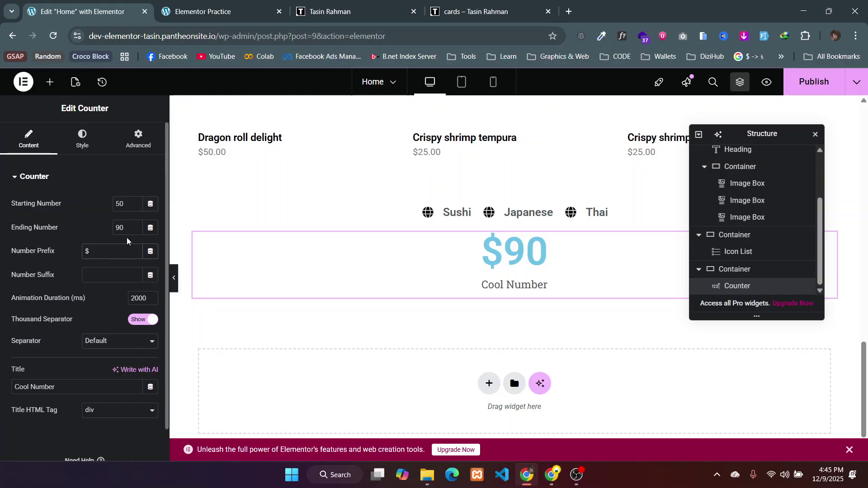
key("BackSpace")
type("9")
left_click(105, 275)
type("+")
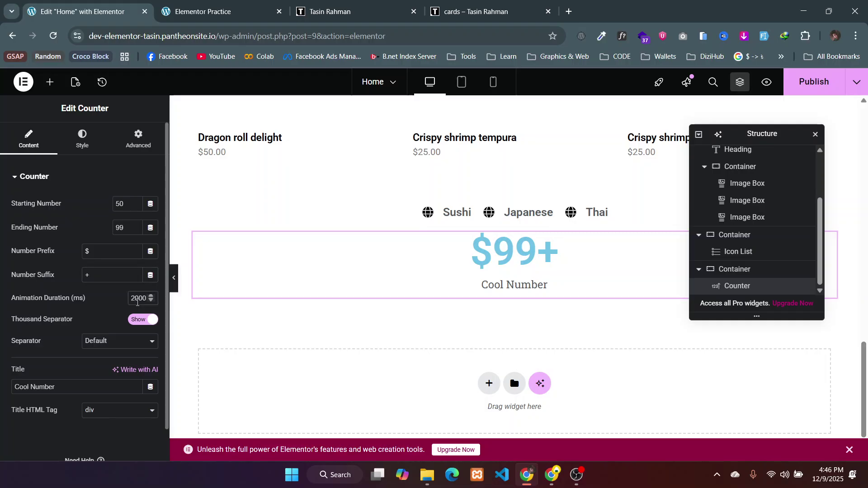
- Set the counter's animation duration to 5000 ms and its ending number to 999999
left_click_drag(68, 299, 107, 299)
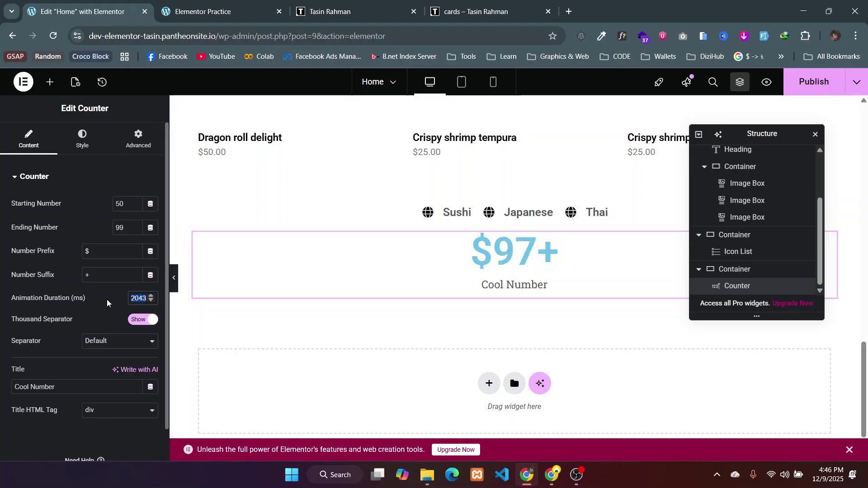
type("5000")
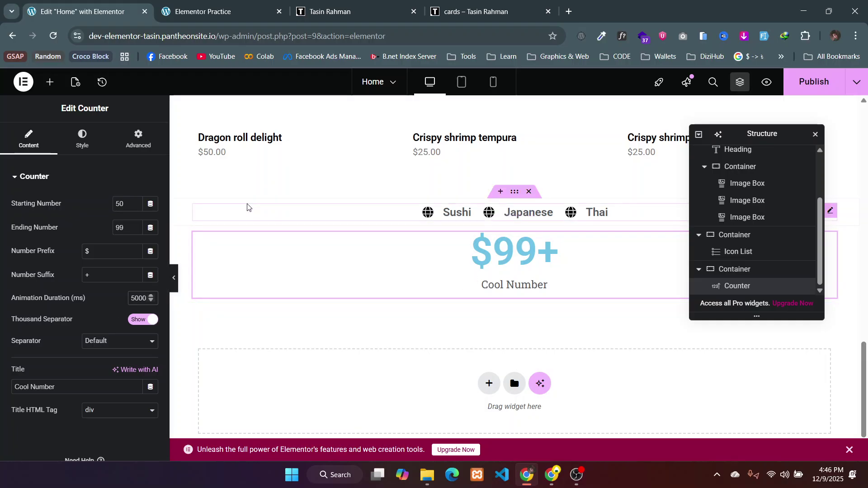
left_click(127, 231)
type("9999")
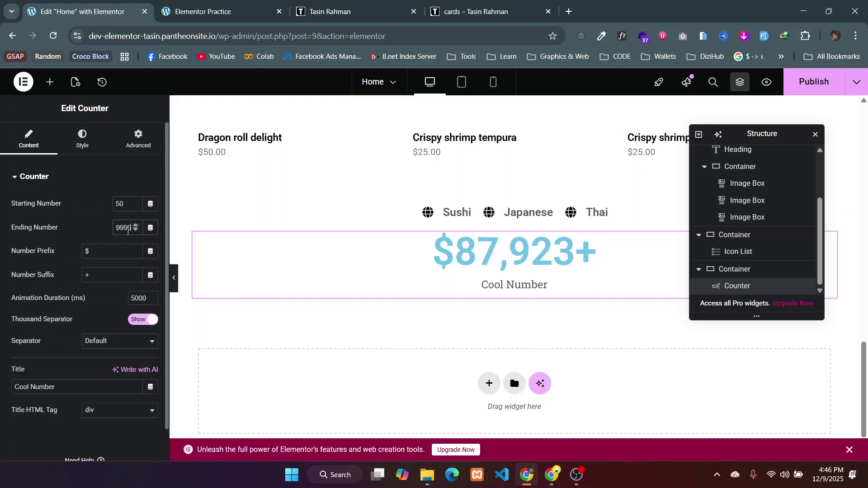
- Hide and show the counter's thousand separator again, and set the animation duration to 500 ms
left_click(139, 321)
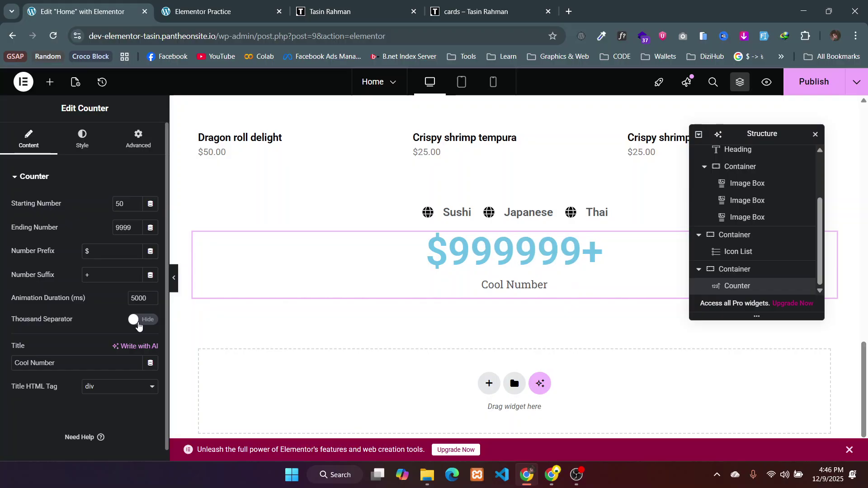
left_click(138, 323)
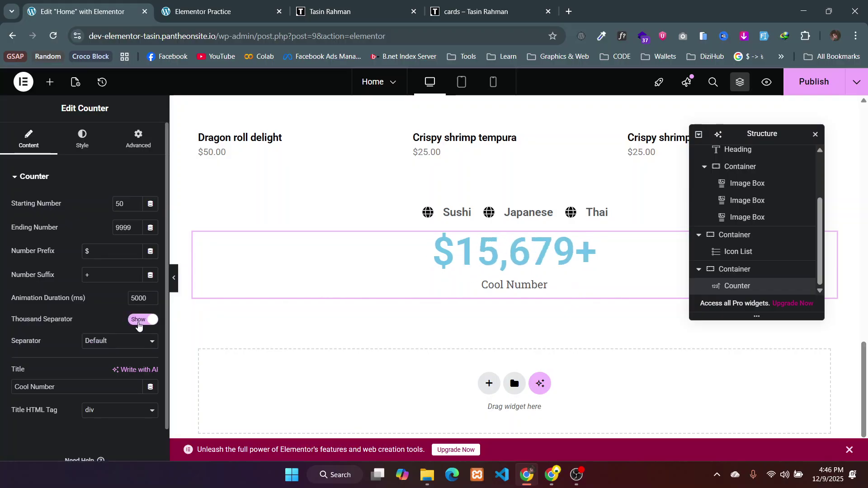
double_click(134, 299)
type("500")
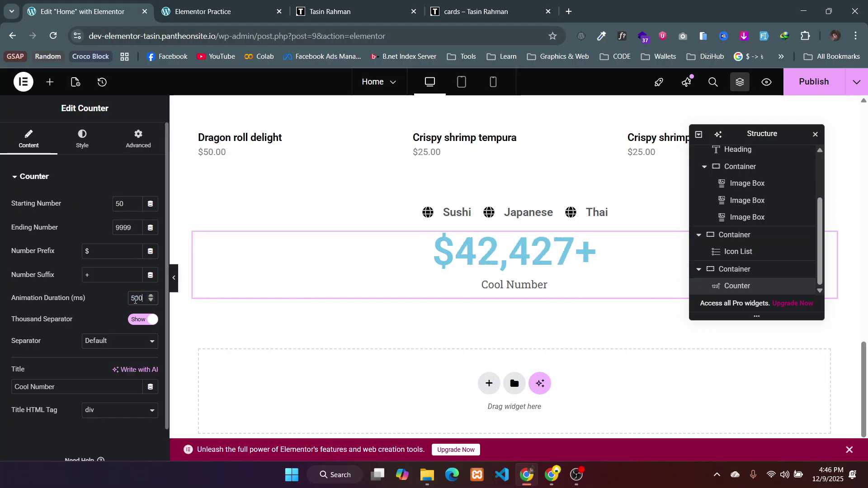
- Set the counter's ending number to 99 and its animation duration to 2000 ms
double_click(130, 225)
left_click(129, 225)
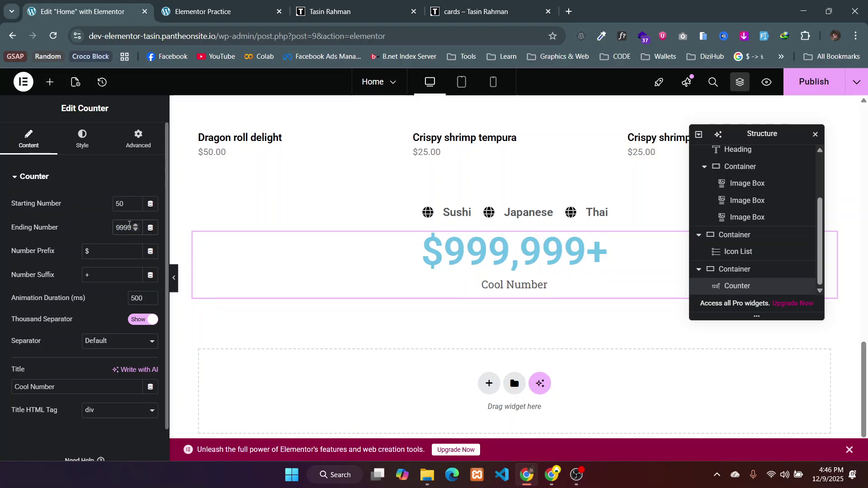
key("super+shift+s")
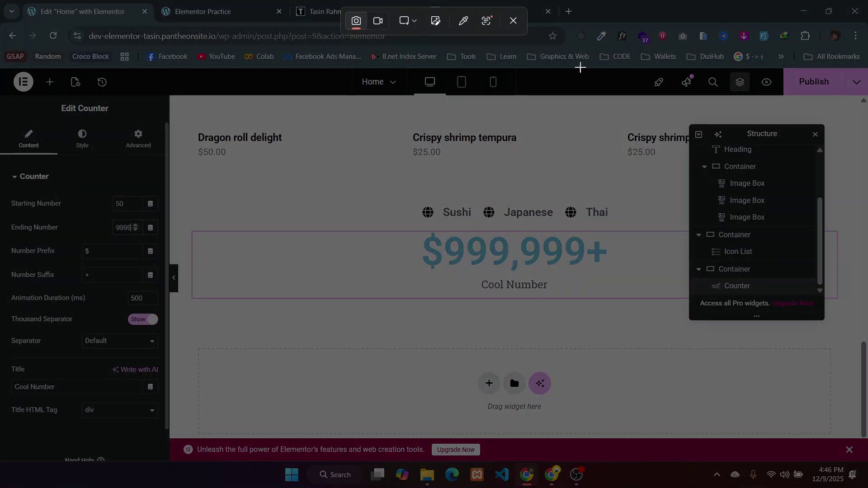
left_click(513, 21)
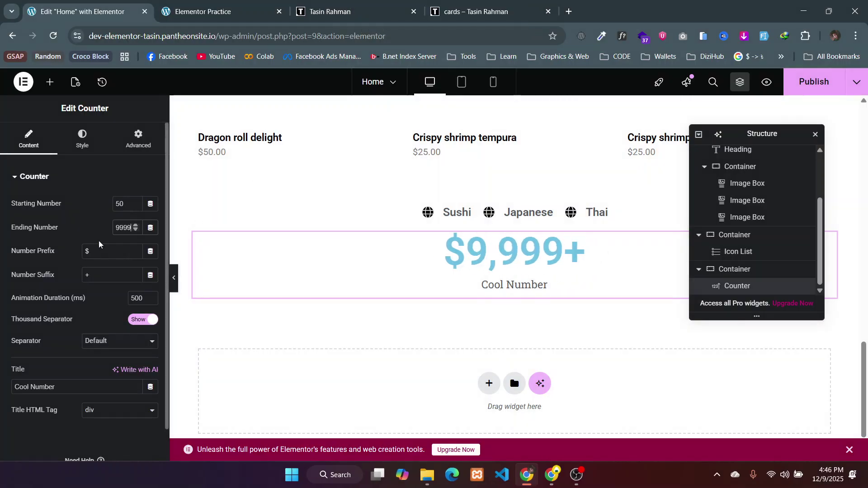
left_click(122, 230)
key("BackSpace")
key("BackSpace")
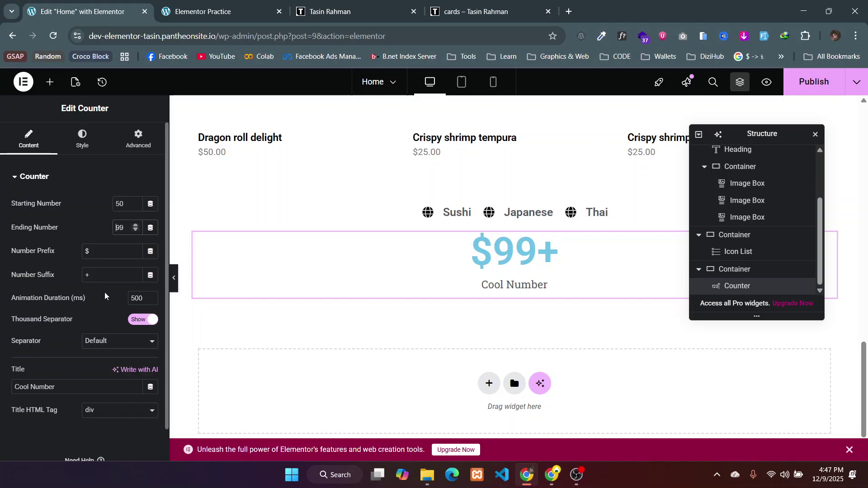
left_click_drag(146, 298, 133, 299)
type("2000")
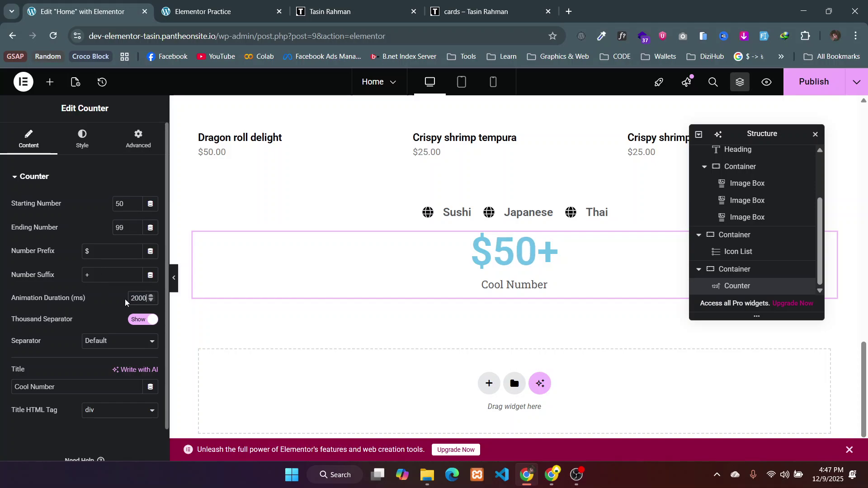
- Choose Apostrophe as the counter's thousand separator and set the ending number to 9999
left_click(106, 342)
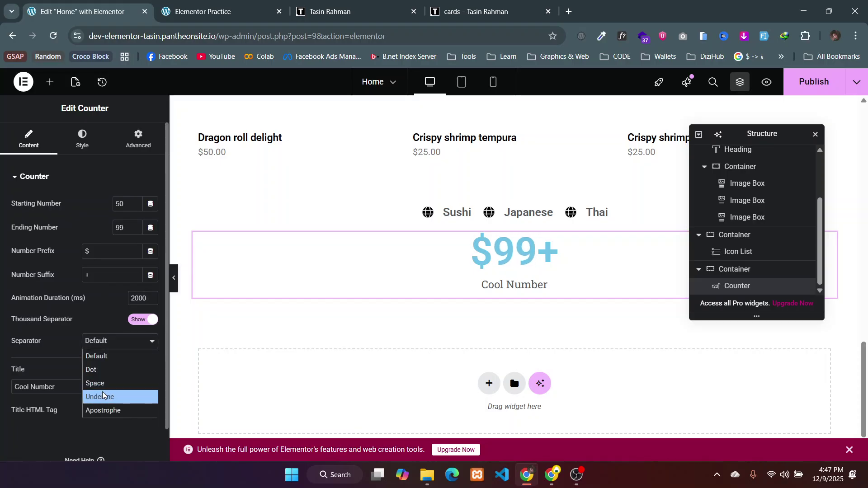
left_click(107, 410)
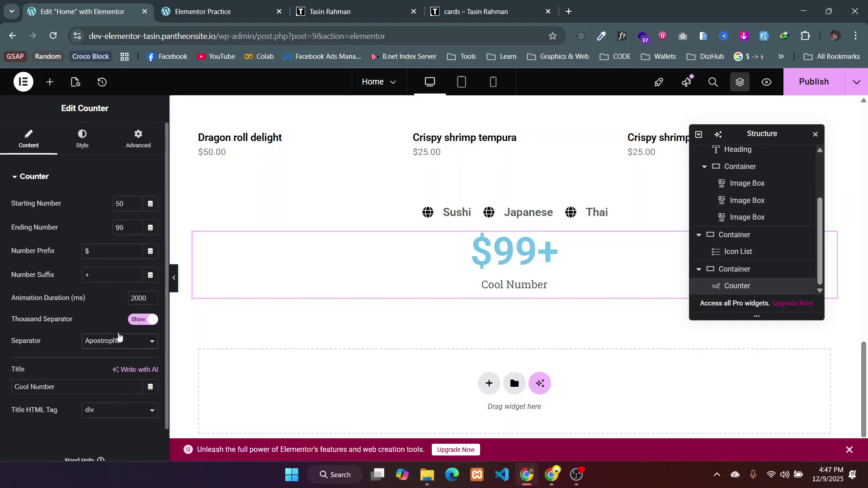
left_click(131, 221)
type("99")
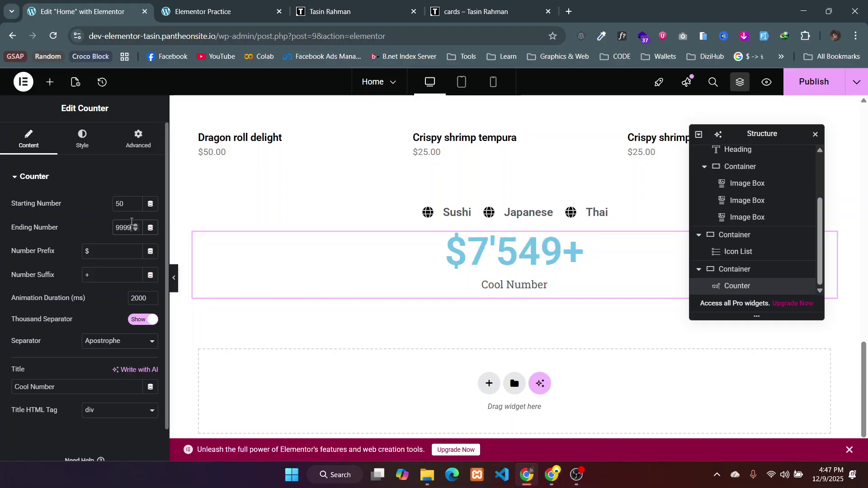
- Try Underline and Dot as the counter's thousand separator, and set the separator to Default
left_click(103, 344)
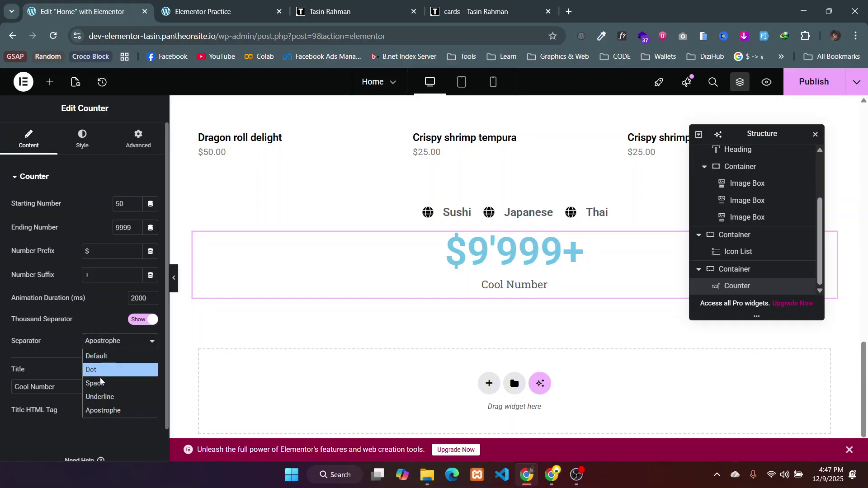
left_click(100, 394)
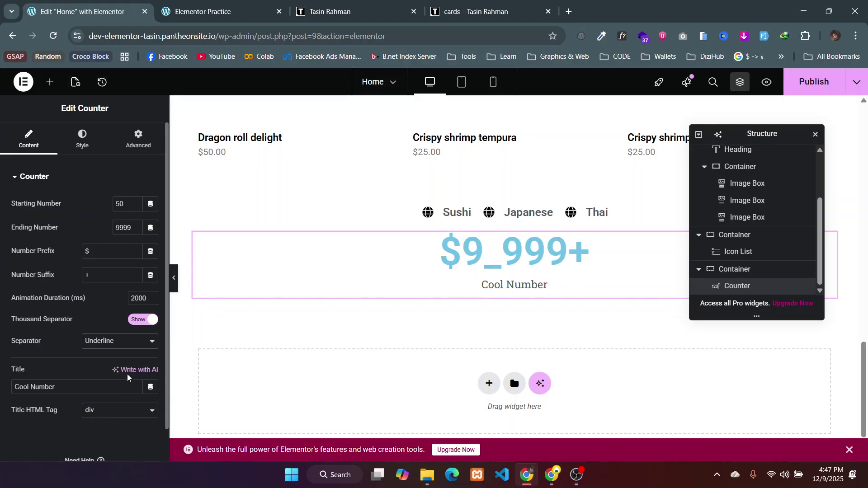
left_click(116, 346)
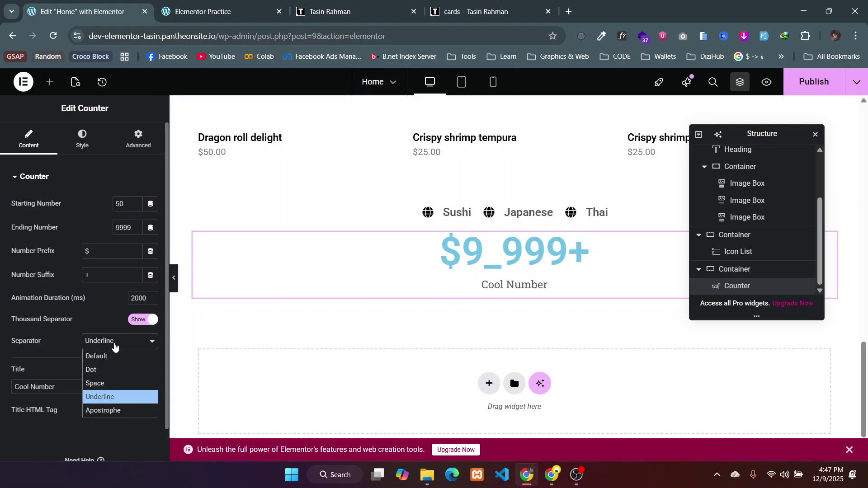
left_click(104, 374)
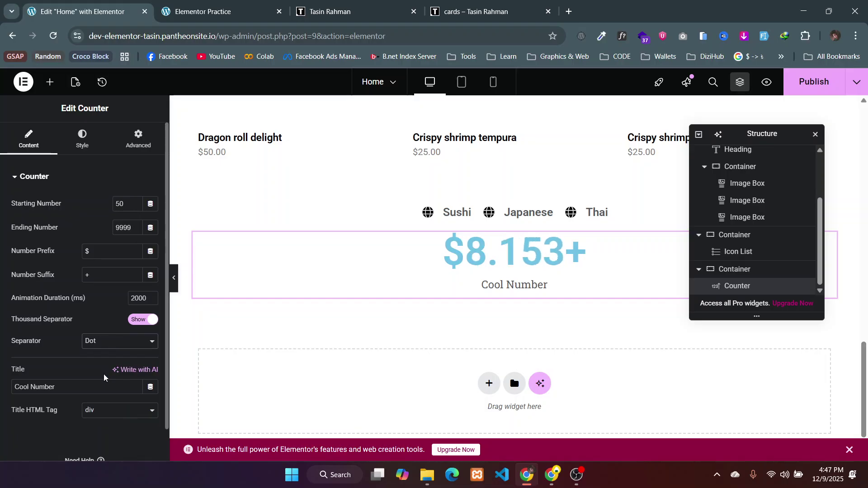
left_click(110, 347)
left_click(102, 355)
- Replace the counter's title text with "price"
left_click_drag(74, 388, 0, 377)
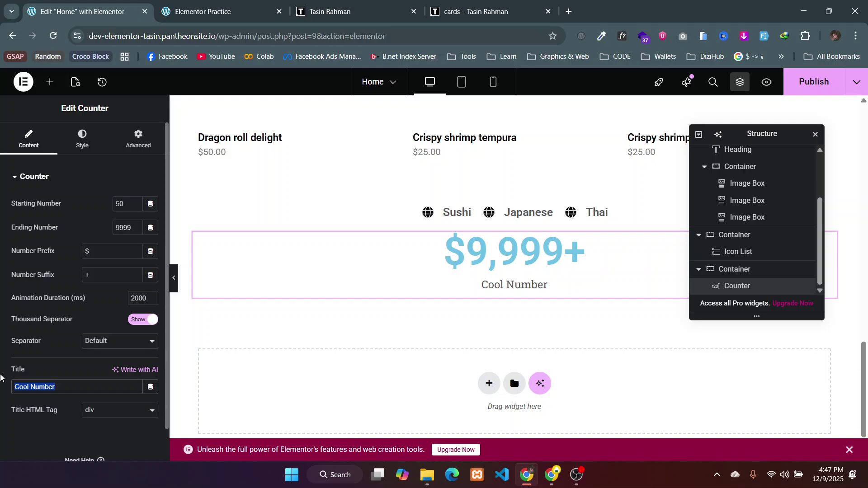
type("price")
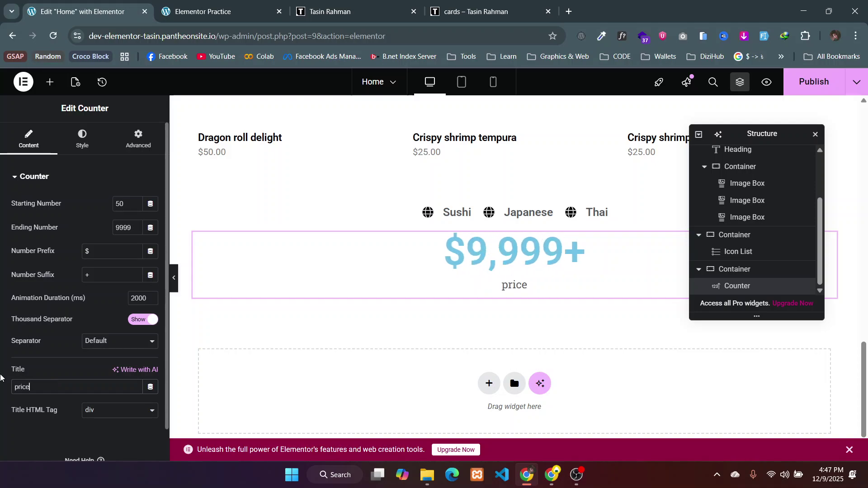
scroll(59, 397, "down", 1)
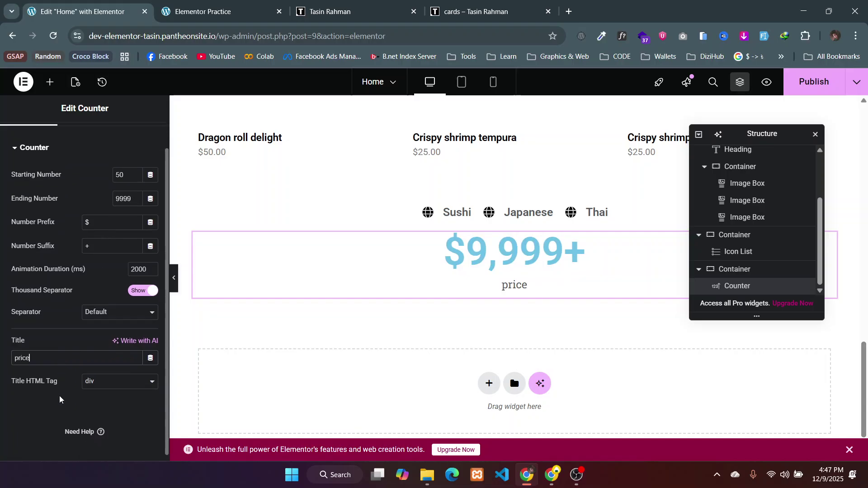
scroll(59, 396, "up", 1)
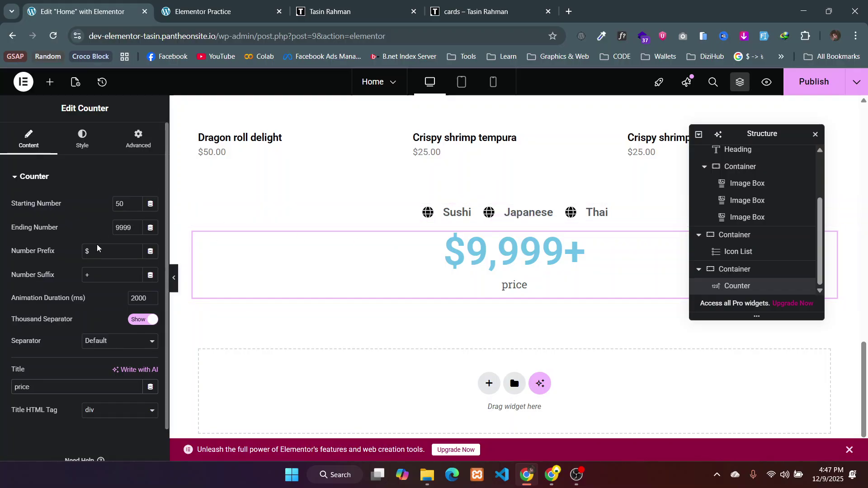
- Clear the counter's number prefix and suffix, and re-enter "+" as the number suffix
key("BackSpace")
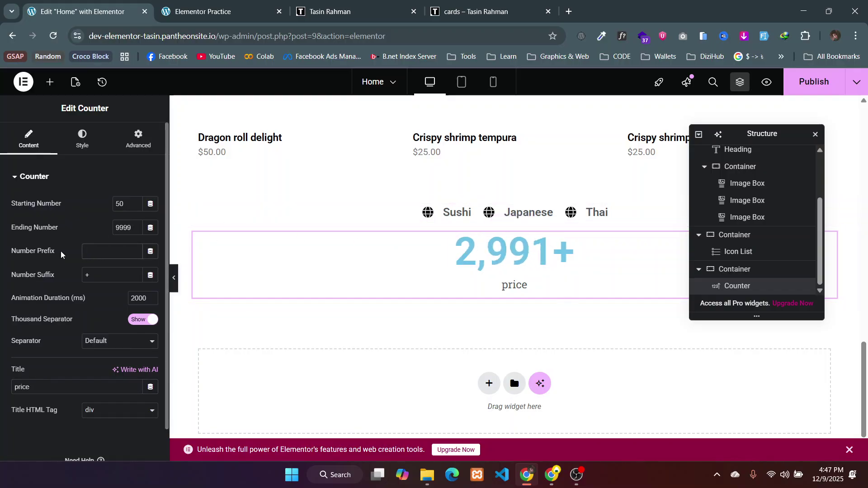
key("Tab")
key("BackSpace")
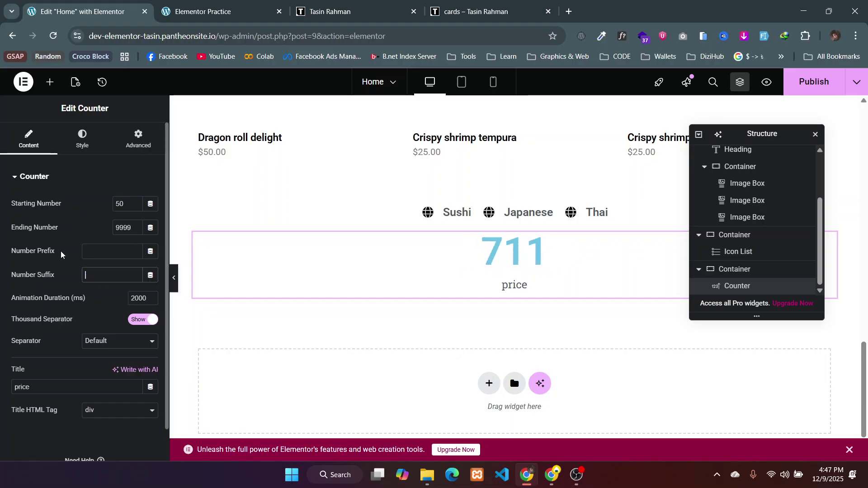
left_click(82, 138)
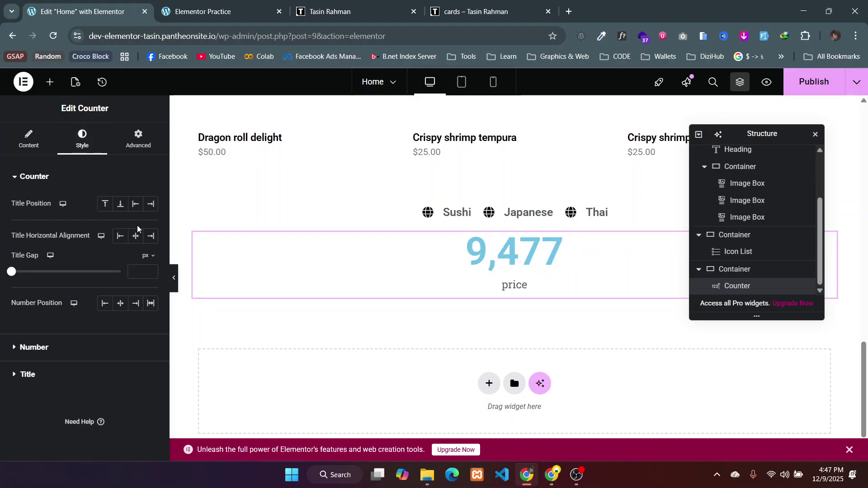
left_click(29, 143)
left_click(93, 276)
type("+")
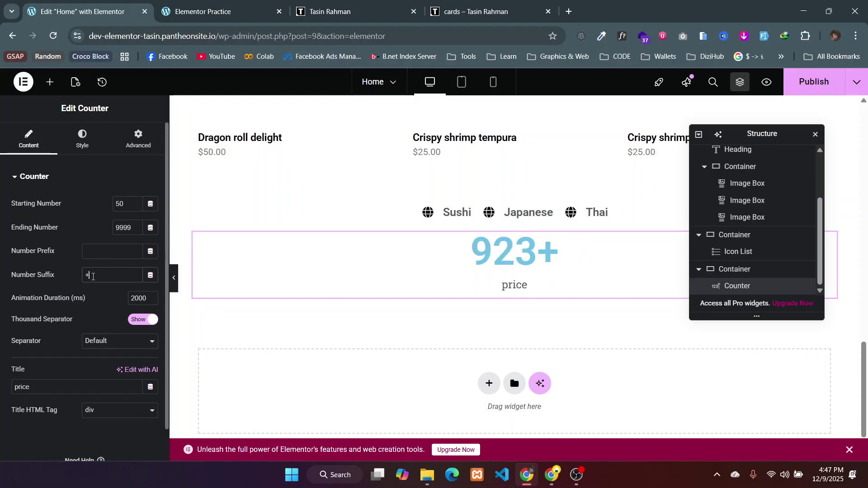
- Try the Before and After title positions for the counter, and place the title to the right of the number
left_click(82, 138)
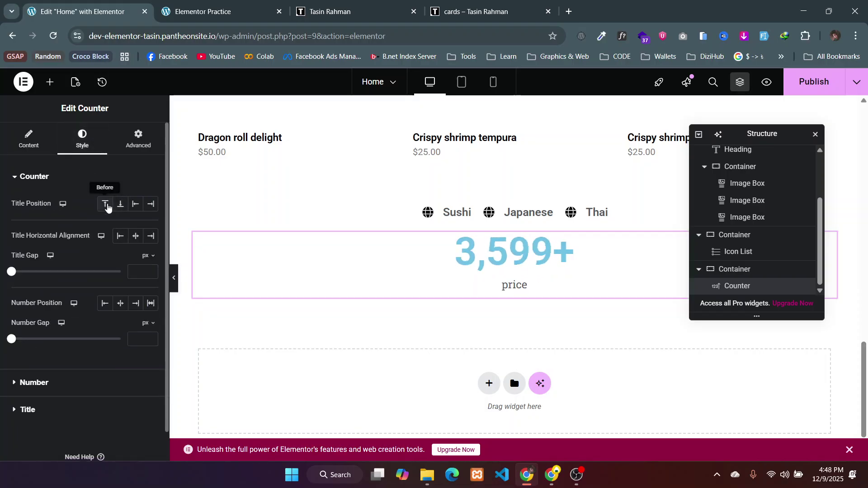
left_click(105, 205)
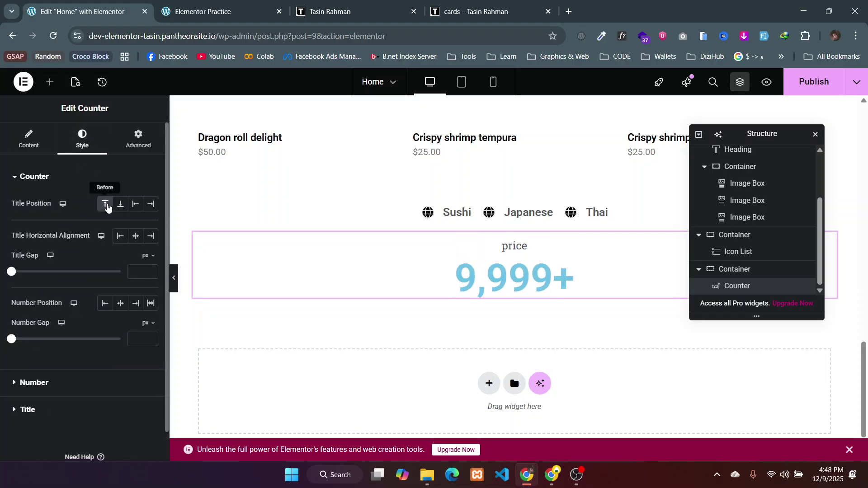
left_click(121, 205)
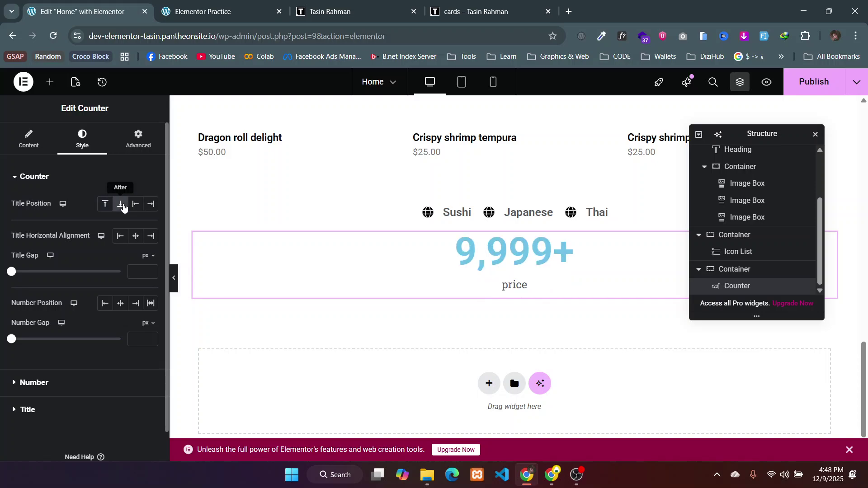
left_click(150, 204)
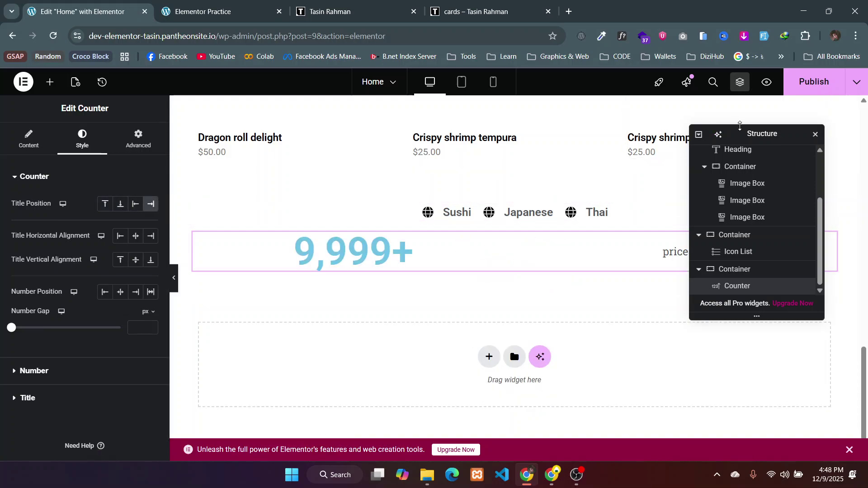
left_click_drag(741, 131, 702, 312)
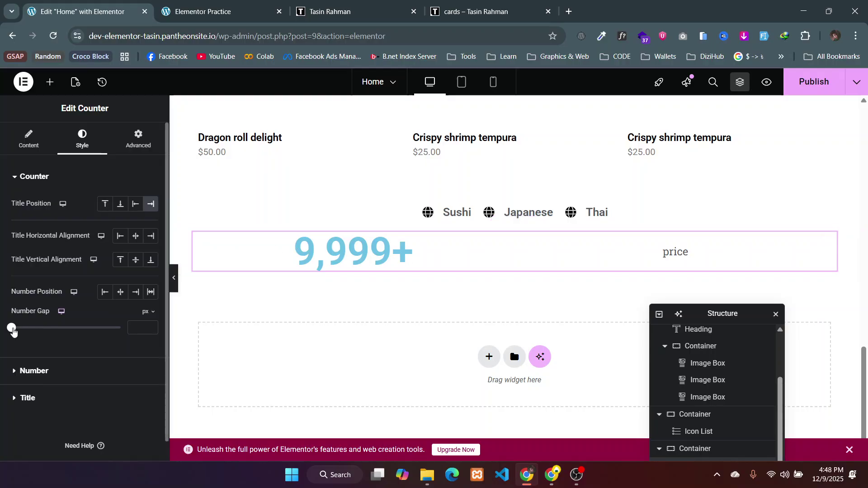
- Set the counter's number gap to 0 px and align the number to the right within its area
mouse_move(13, 331)
left_mouse_down()
mouse_move(68, 329)
mouse_move(8, 320)
left_mouse_up()
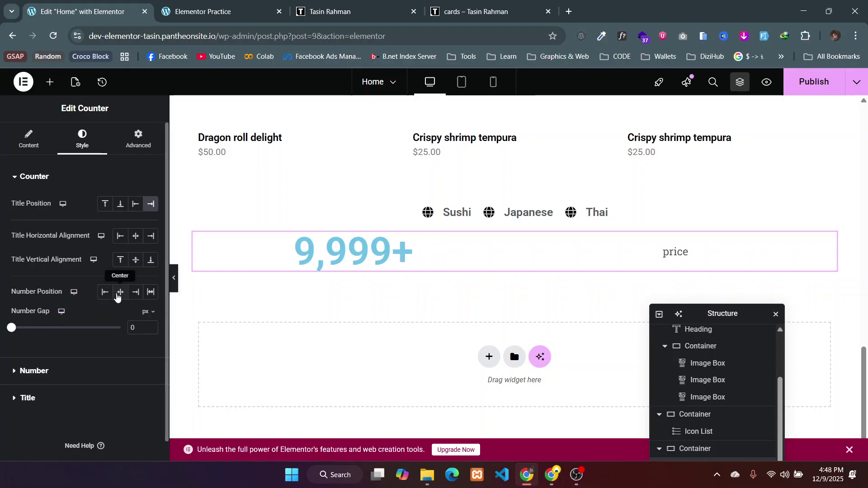
left_click(138, 293)
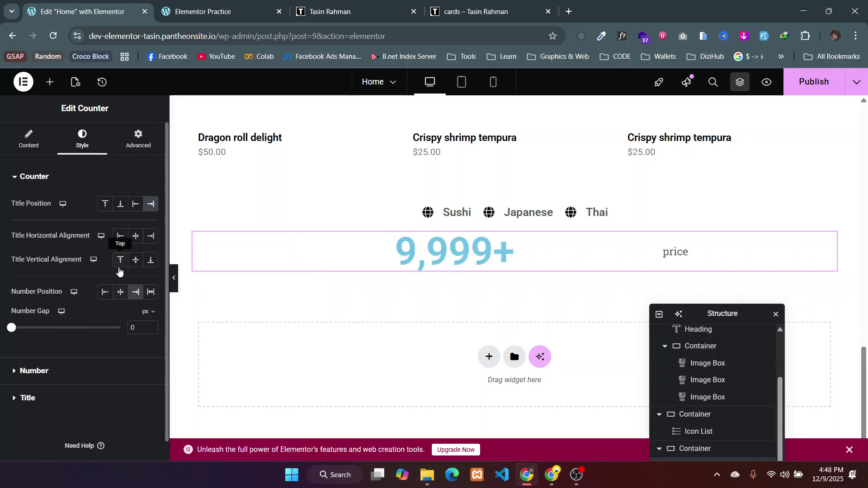
- Set the counter title's horizontal alignment to Start and its vertical alignment to Bottom, trying Center, Top and Middle first
left_click(136, 259)
left_click(136, 236)
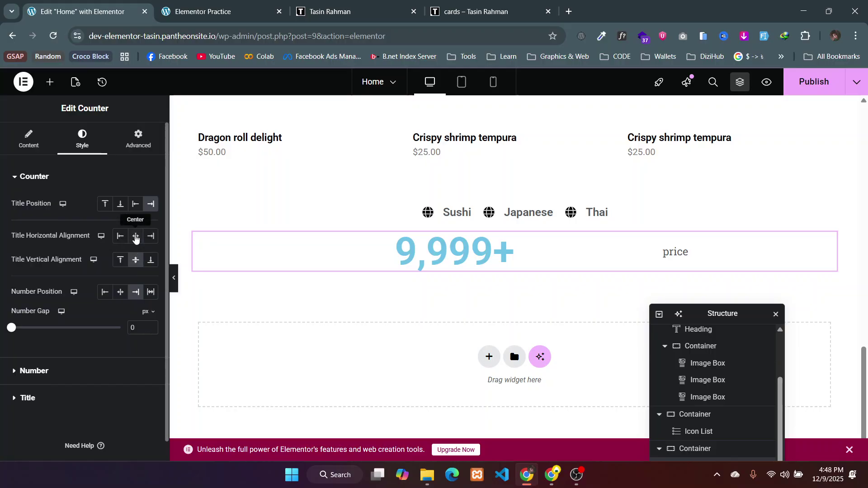
left_click(118, 236)
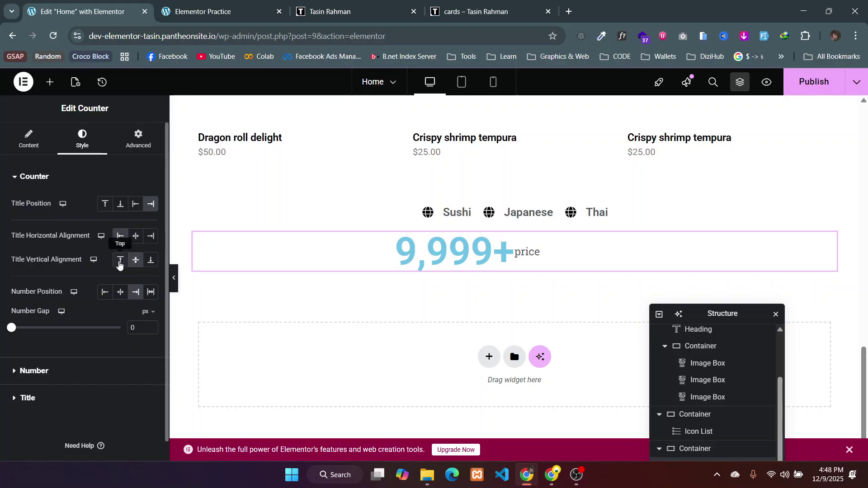
left_click(120, 265)
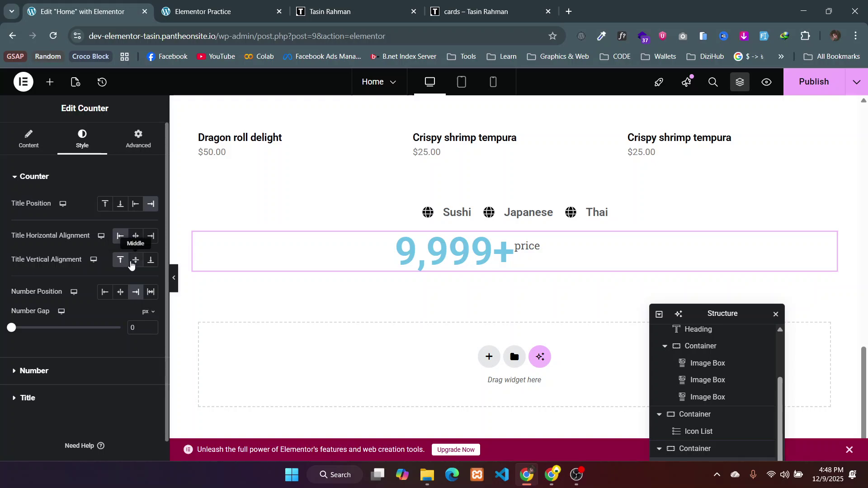
left_click(131, 265)
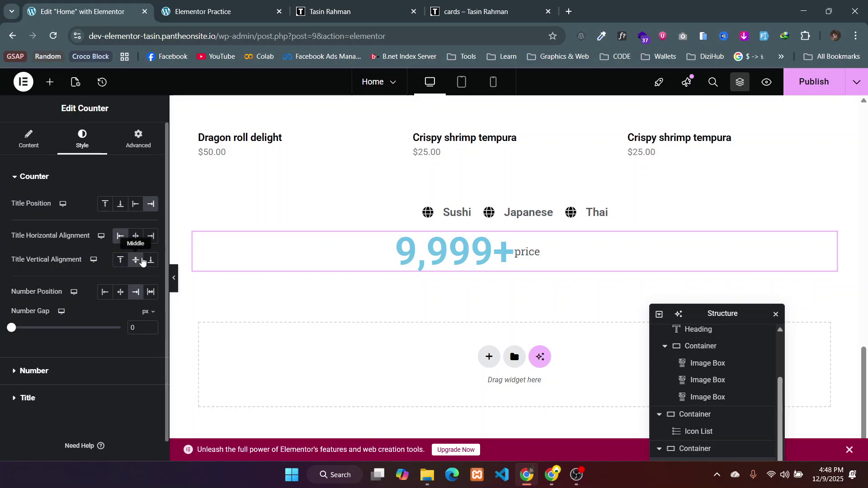
left_click(152, 261)
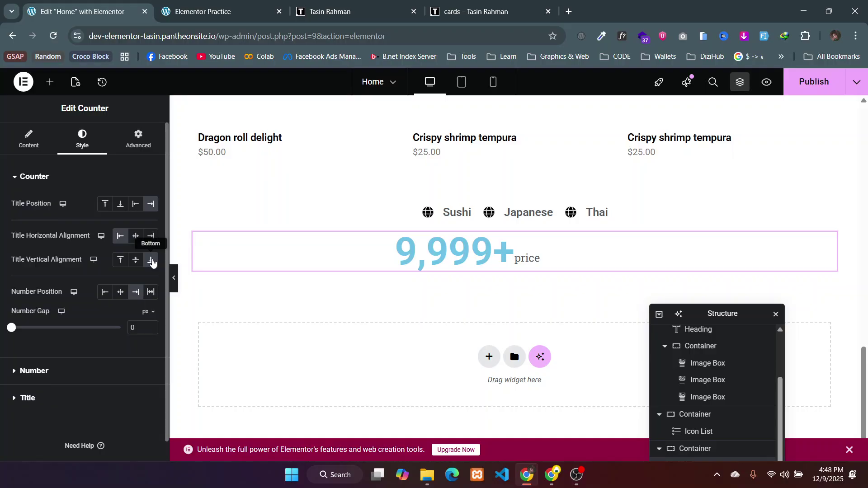
- Compare the right-hand and Start horizontal alignments for the counter's title, and set it to Center
left_click(133, 241)
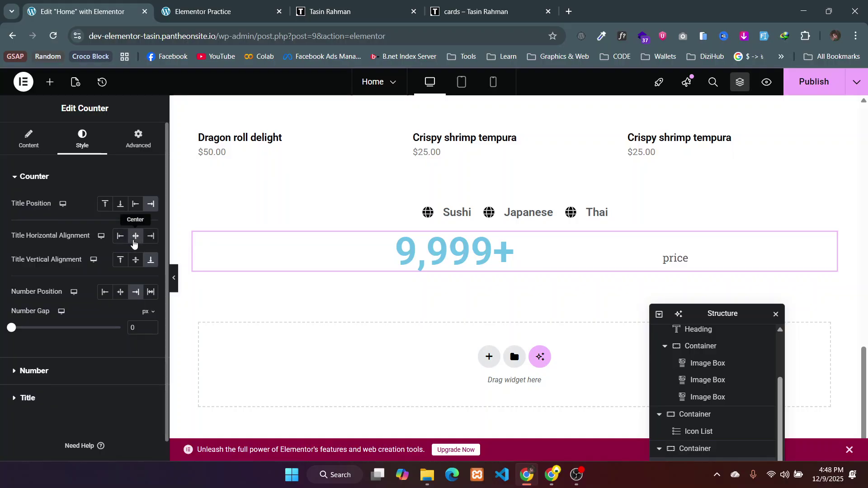
left_click(151, 242)
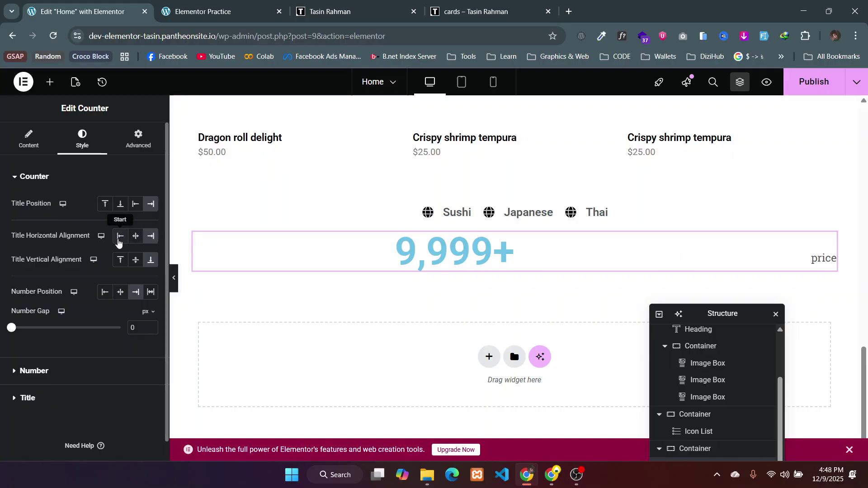
left_click(120, 243)
left_click(130, 242)
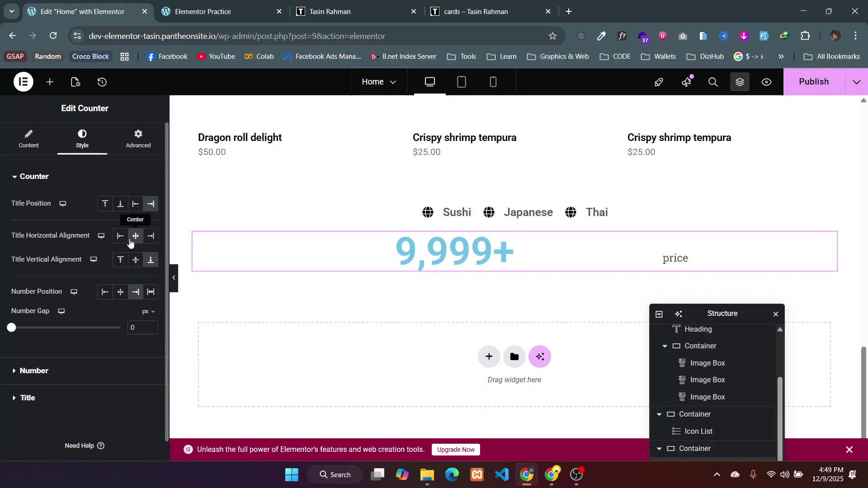
left_click(130, 243)
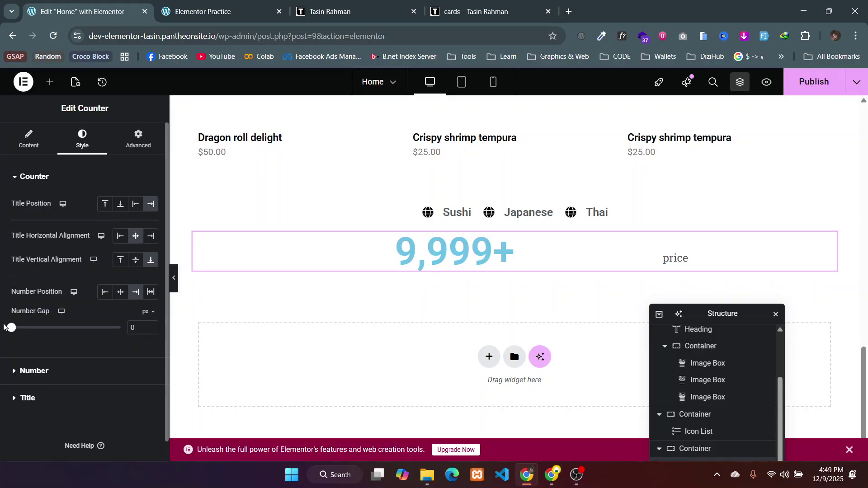
- Review the style options for the counter's number and title, and set the title position to After
left_click(32, 371)
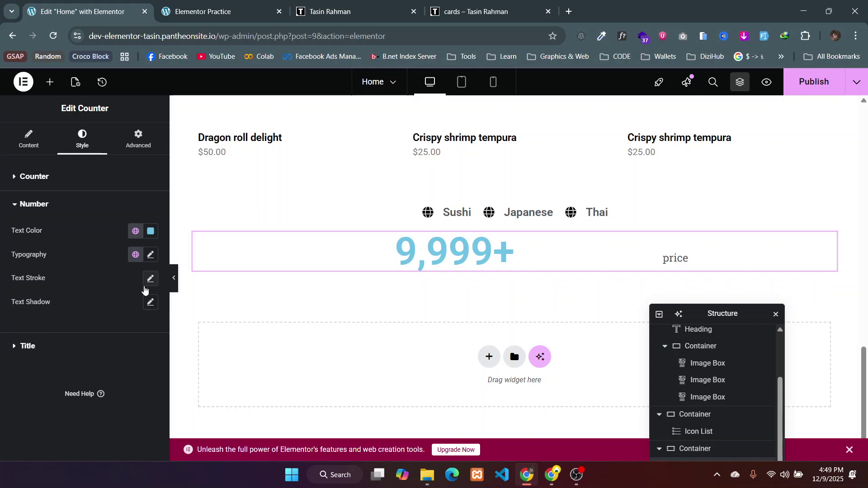
left_click(76, 346)
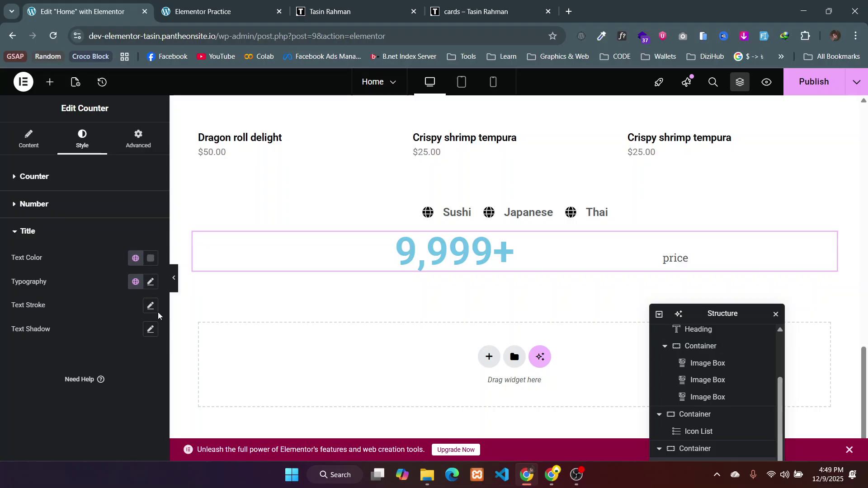
left_click(126, 212)
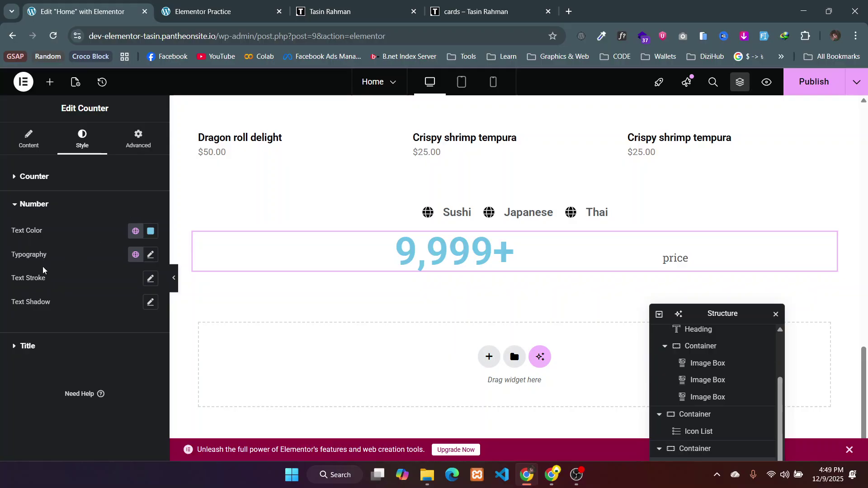
double_click(27, 282)
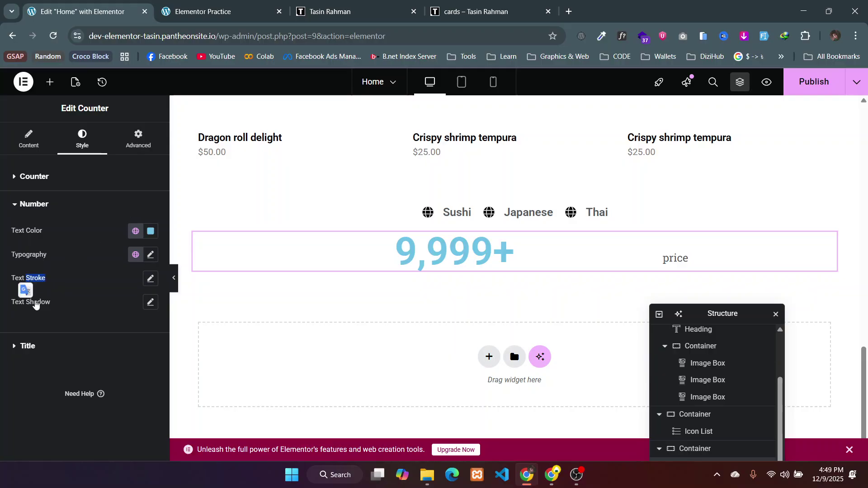
double_click(37, 303)
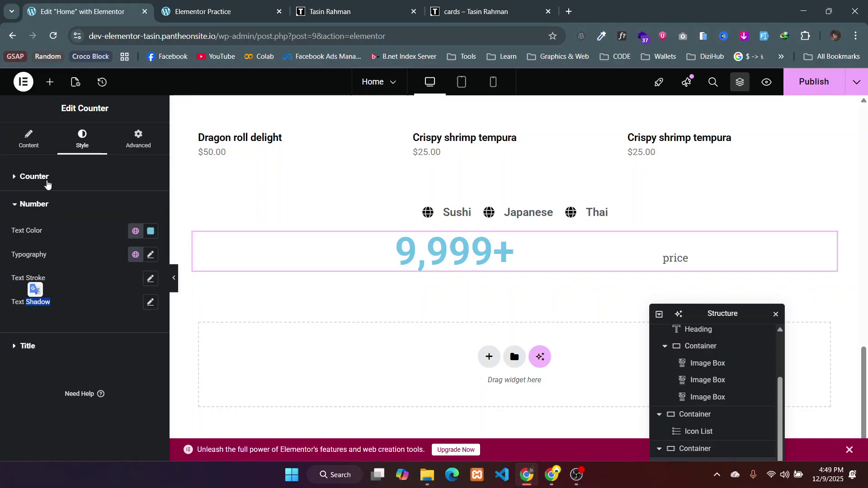
left_click(44, 182)
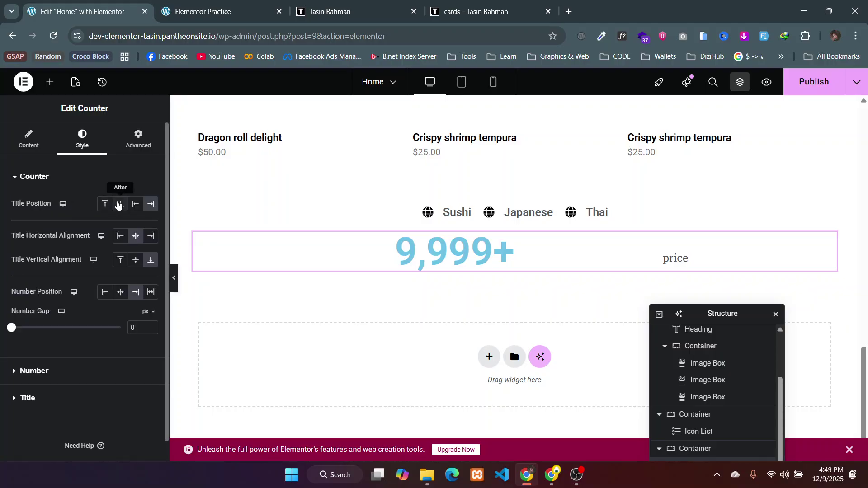
left_click(118, 205)
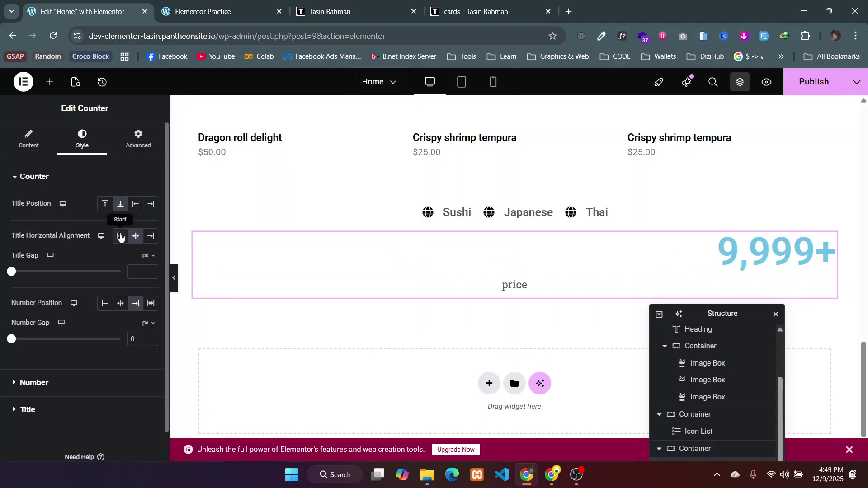
- Align the counter's title to Start with a 43 px title gap, and position the number at Start with a 16 px number gap
left_click(119, 235)
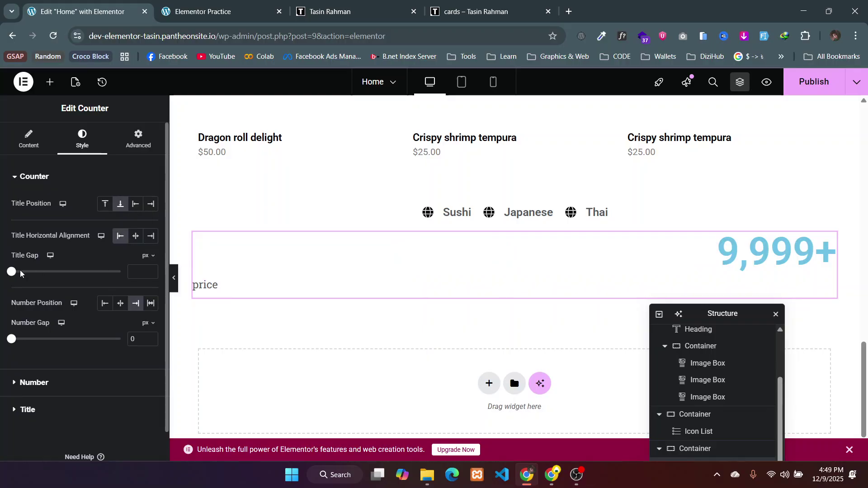
left_click_drag(13, 272, 61, 273)
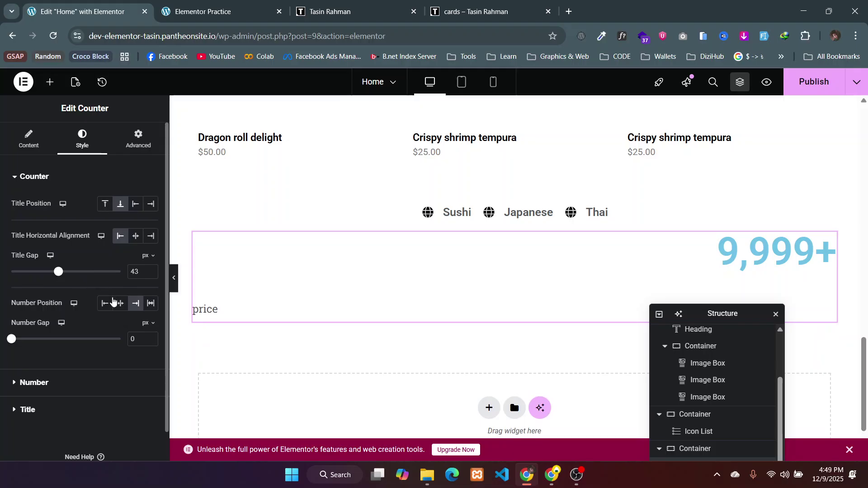
left_click(120, 304)
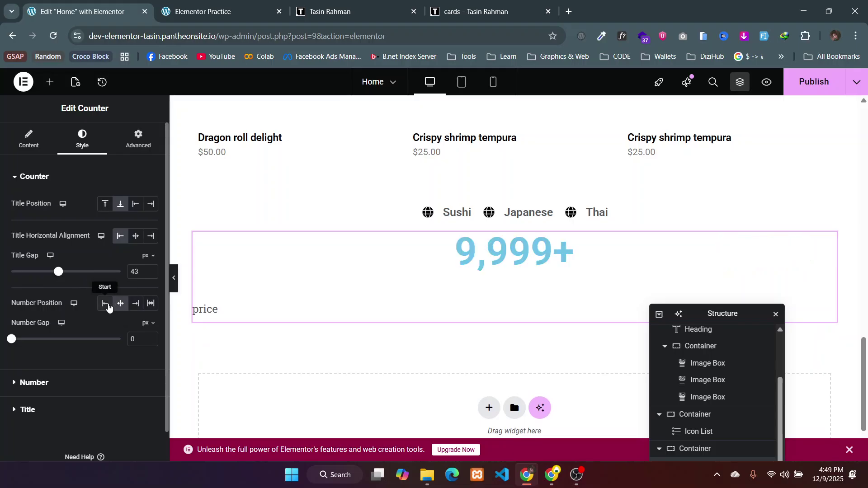
left_click(105, 304)
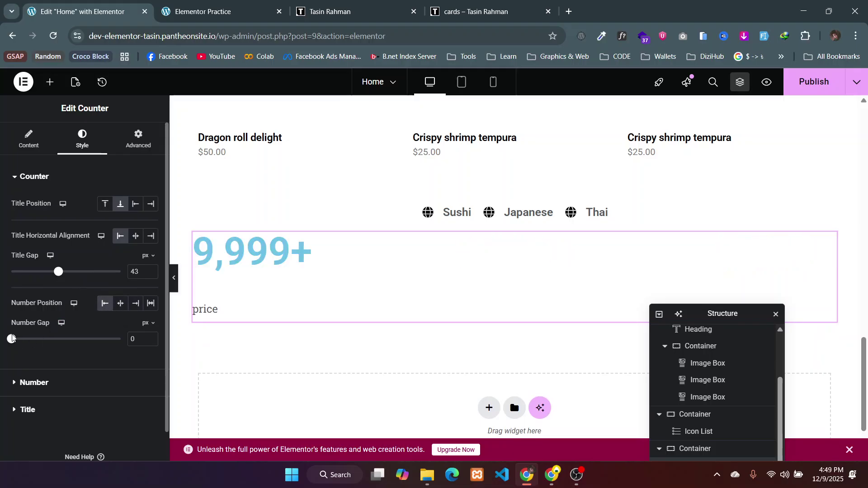
left_click_drag(13, 340, 57, 335)
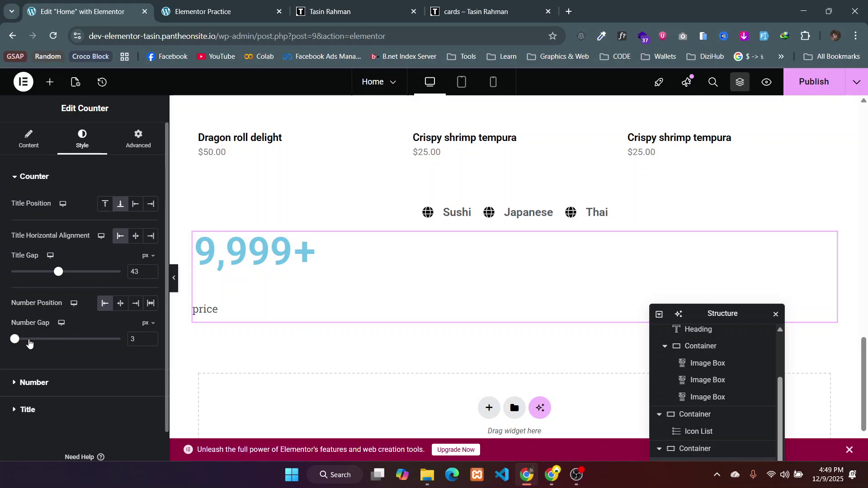
left_click(29, 341)
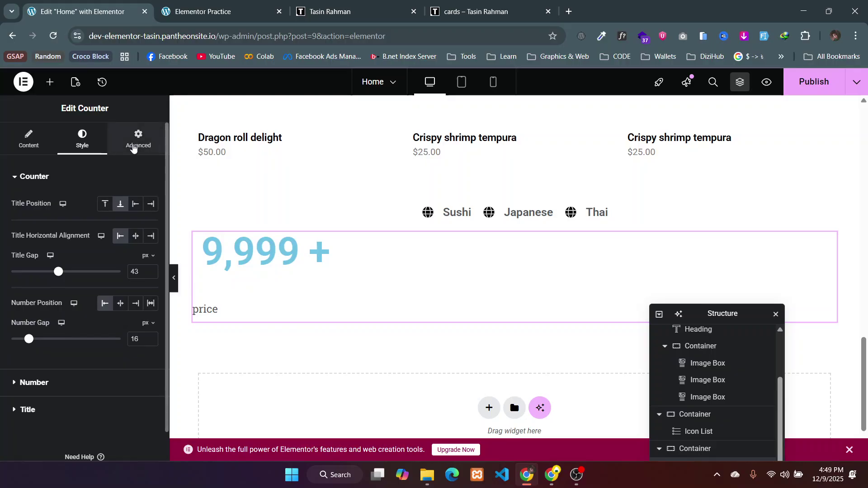
- Check the counter's advanced layout options and its look on the canvas, and publish the Home page
left_click(133, 146)
scroll(325, 271, "up", 5)
scroll(325, 272, "down", 6)
scroll(326, 273, "up", 2)
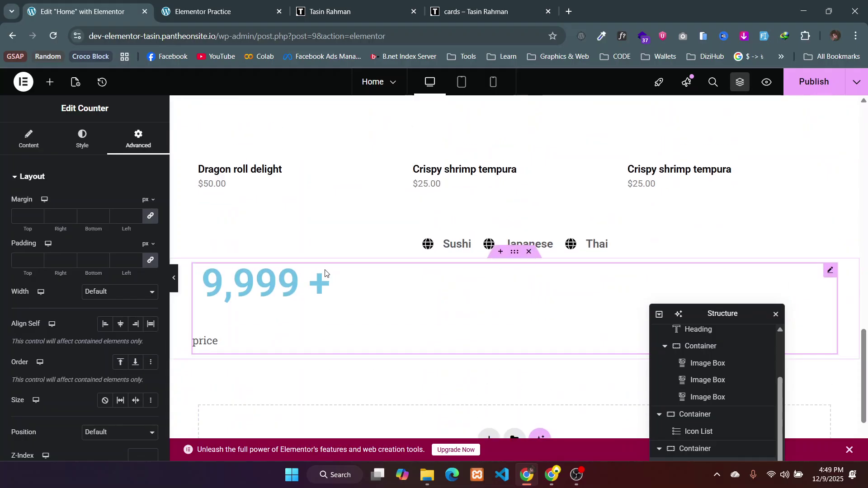
scroll(325, 271, "down", 1)
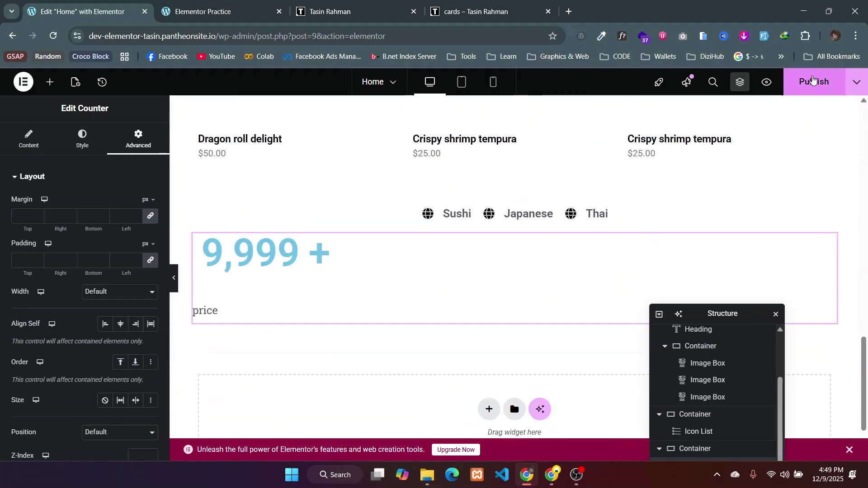
- Switch to the Takeout demo site and examine its food category cards, delivery FAQ accordion and client testimonials as design reference
key("alt+Tab")
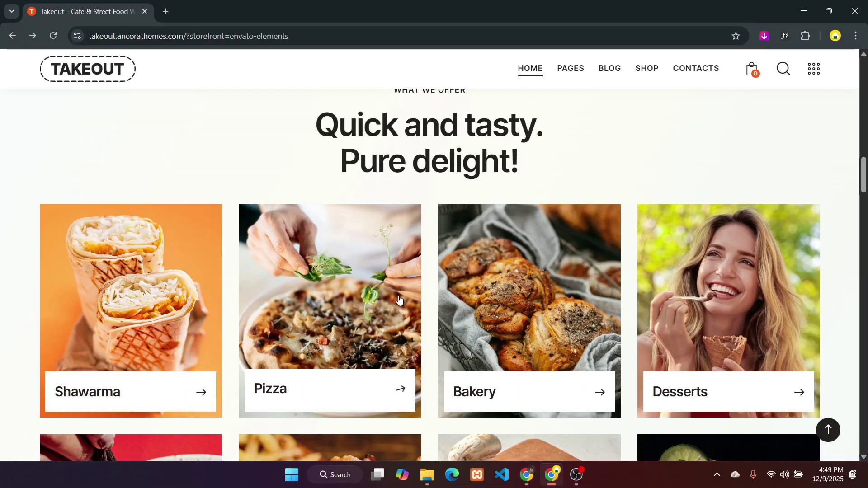
scroll(399, 300, "up", 5)
scroll(399, 299, "down", 12)
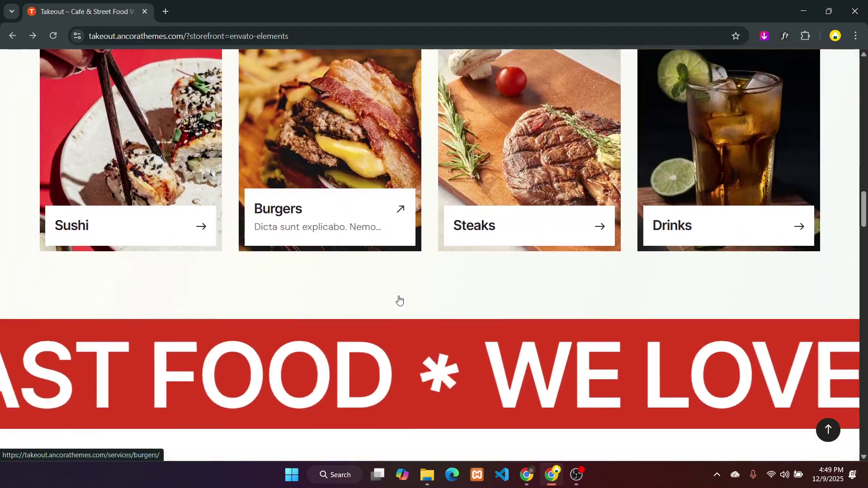
scroll(399, 299, "up", 6)
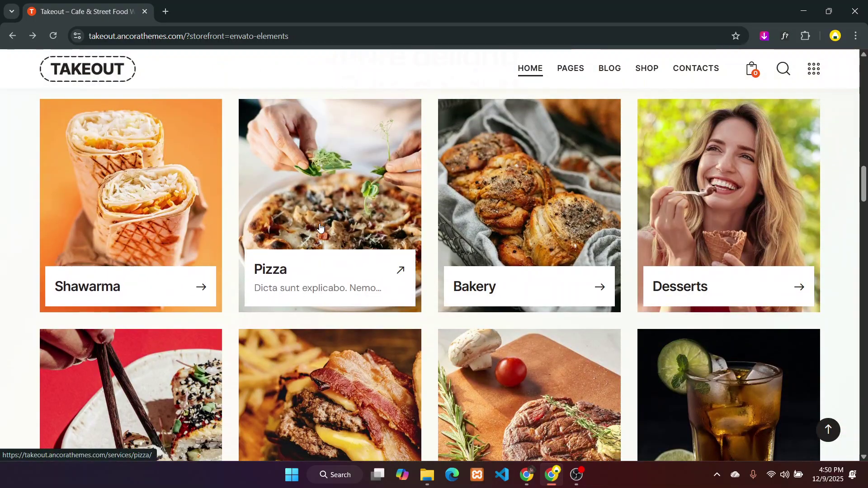
scroll(320, 226, "up", 1)
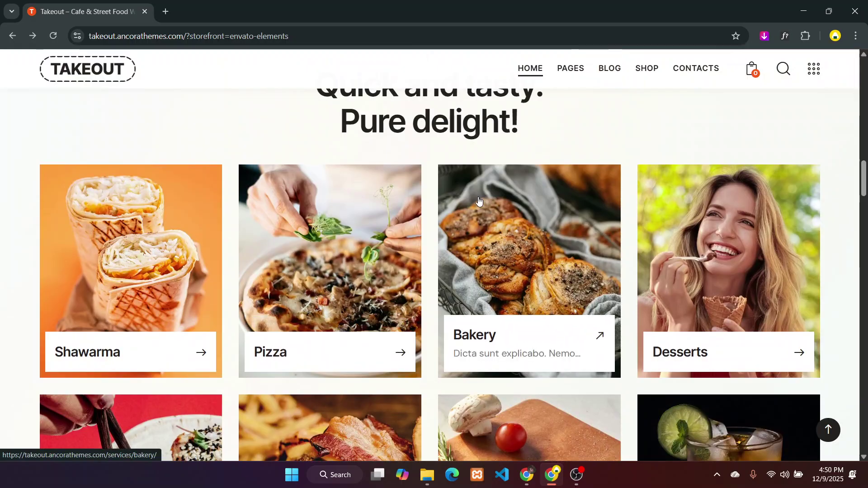
scroll(480, 200, "down", 15)
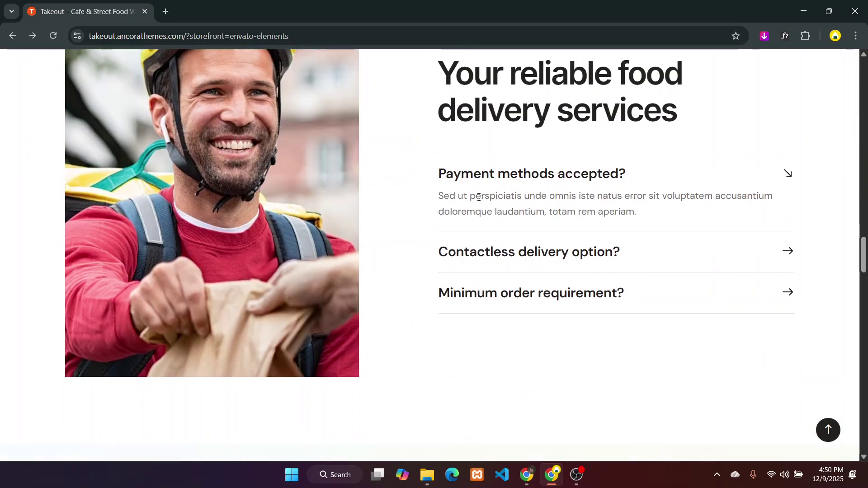
left_click(486, 240)
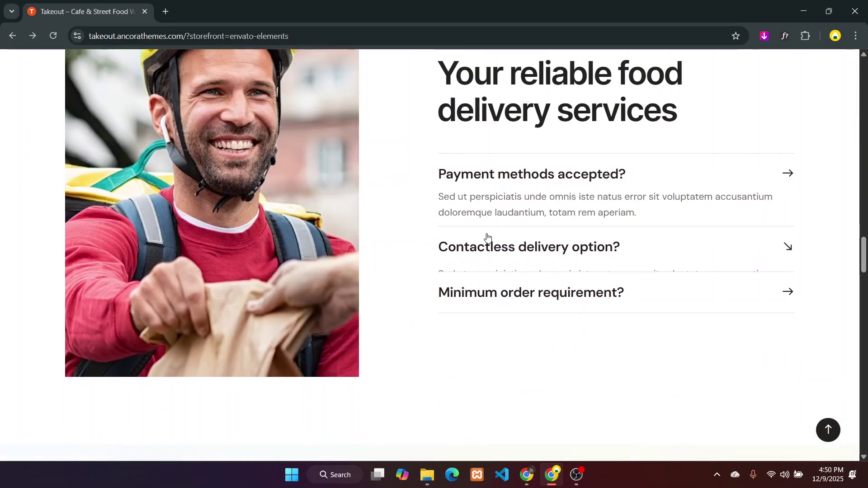
left_click(551, 303)
scroll(551, 303, "down", 10)
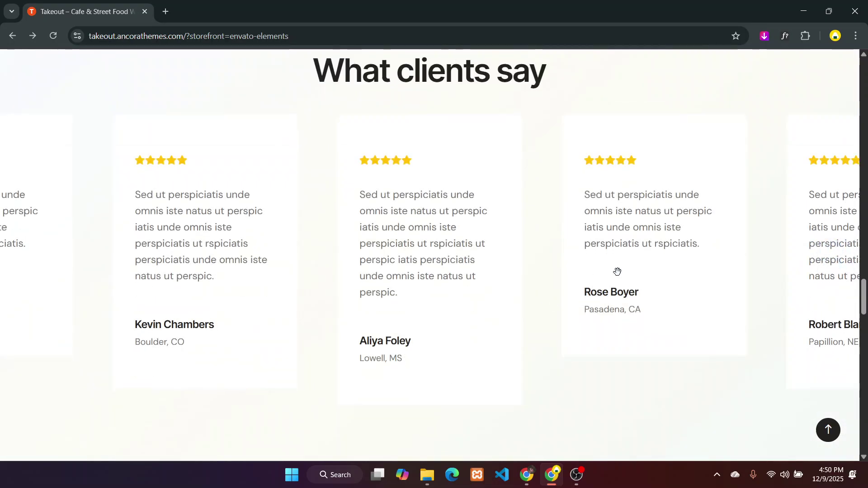
scroll(617, 271, "up", 5)
- Return to the browser window with the Elementor editor and load the site's front page from its root address
key("alt+Tab")
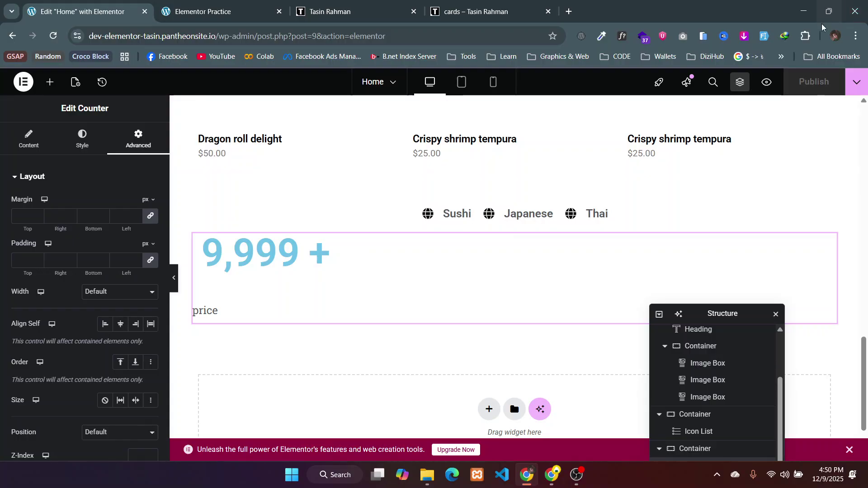
left_click(833, 36)
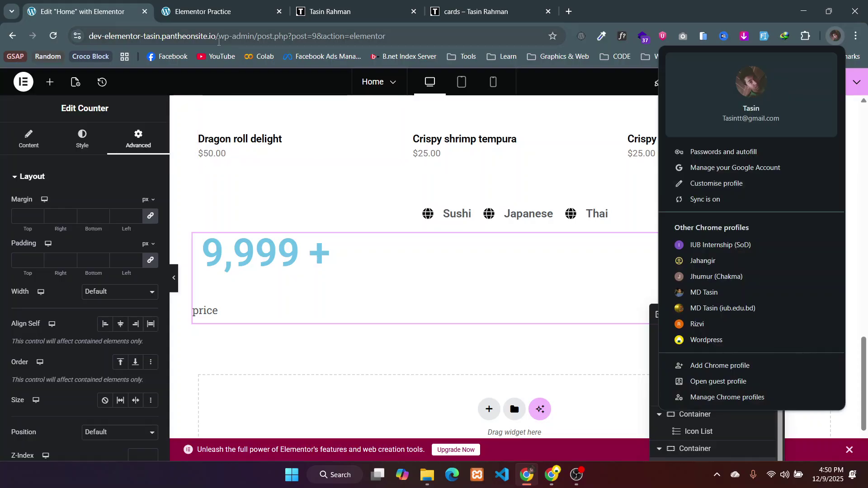
left_click(216, 36)
left_click_drag(216, 36, 548, 57)
key("BackSpace")
key("Return")
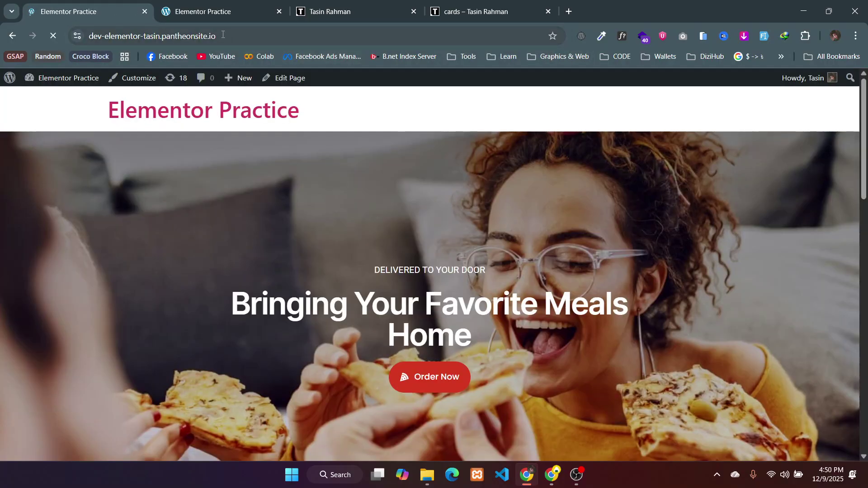
- Open the front page's web address for editing at its end
left_click(212, 36)
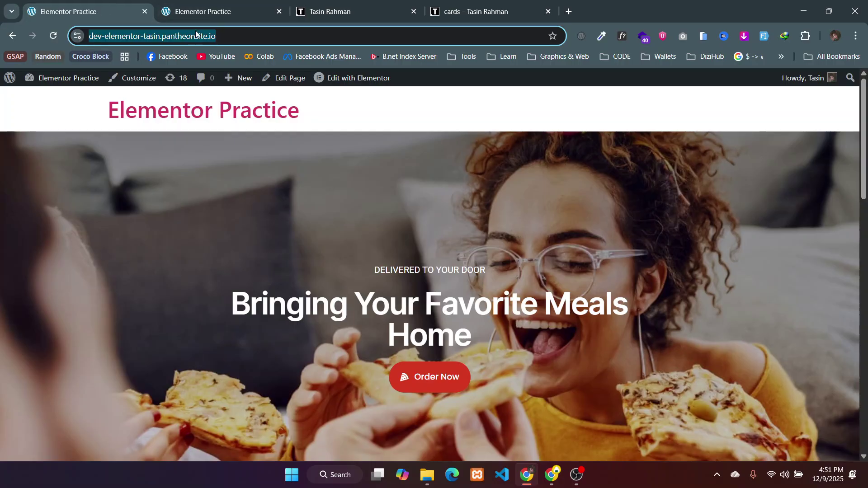
left_click(214, 34)
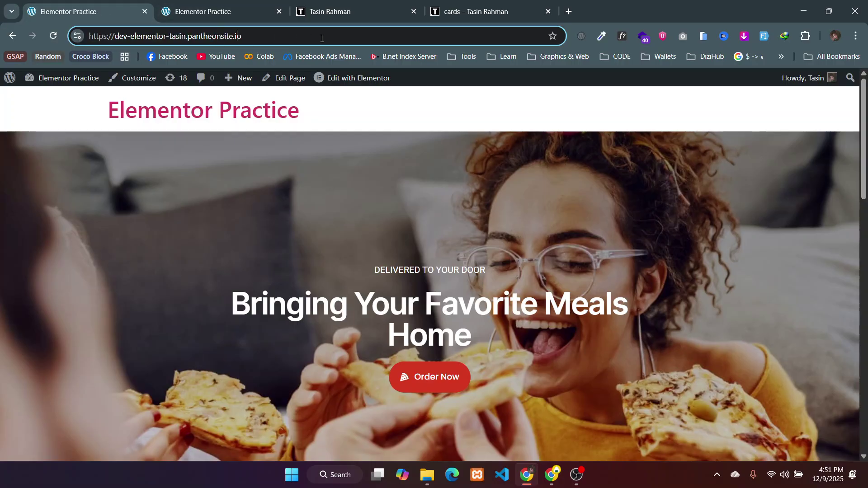